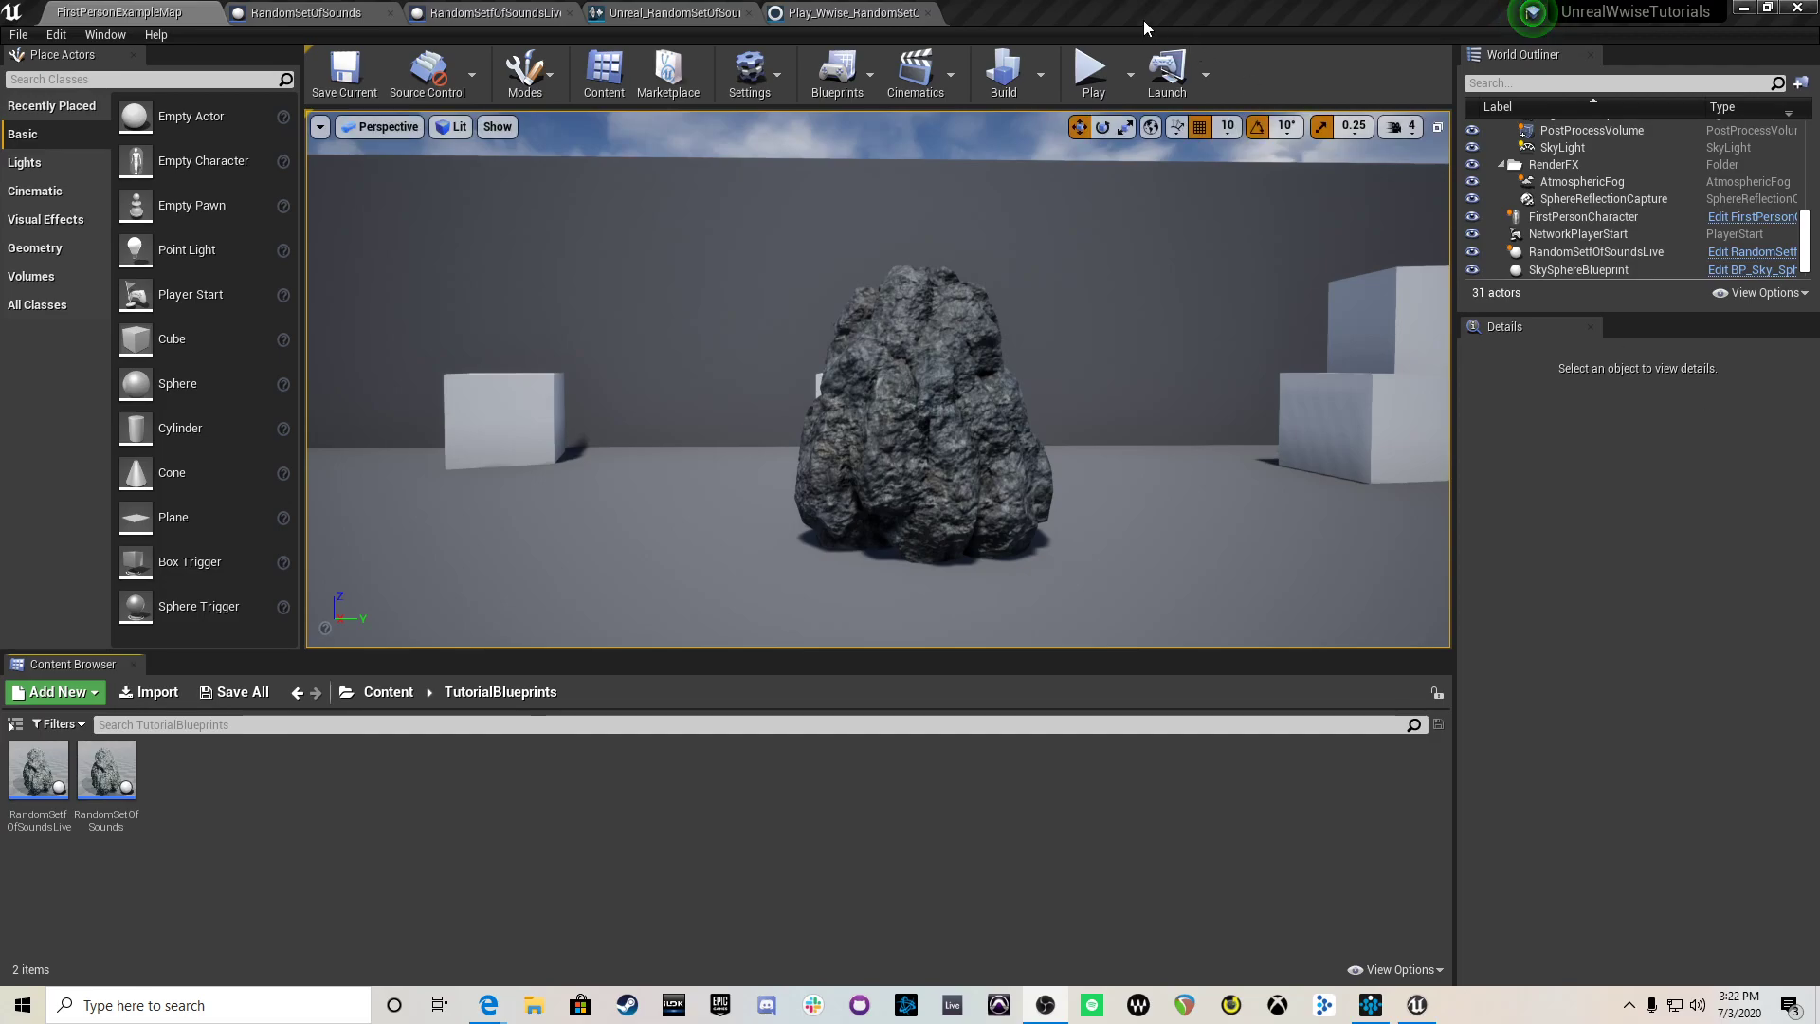
Step: Play-test the level by walking through the trigger in front of the rock, and end the play session
{"action": "left_click", "coordinate": [1090, 76]}
{"action": "left_click", "coordinate": [1074, 118]}
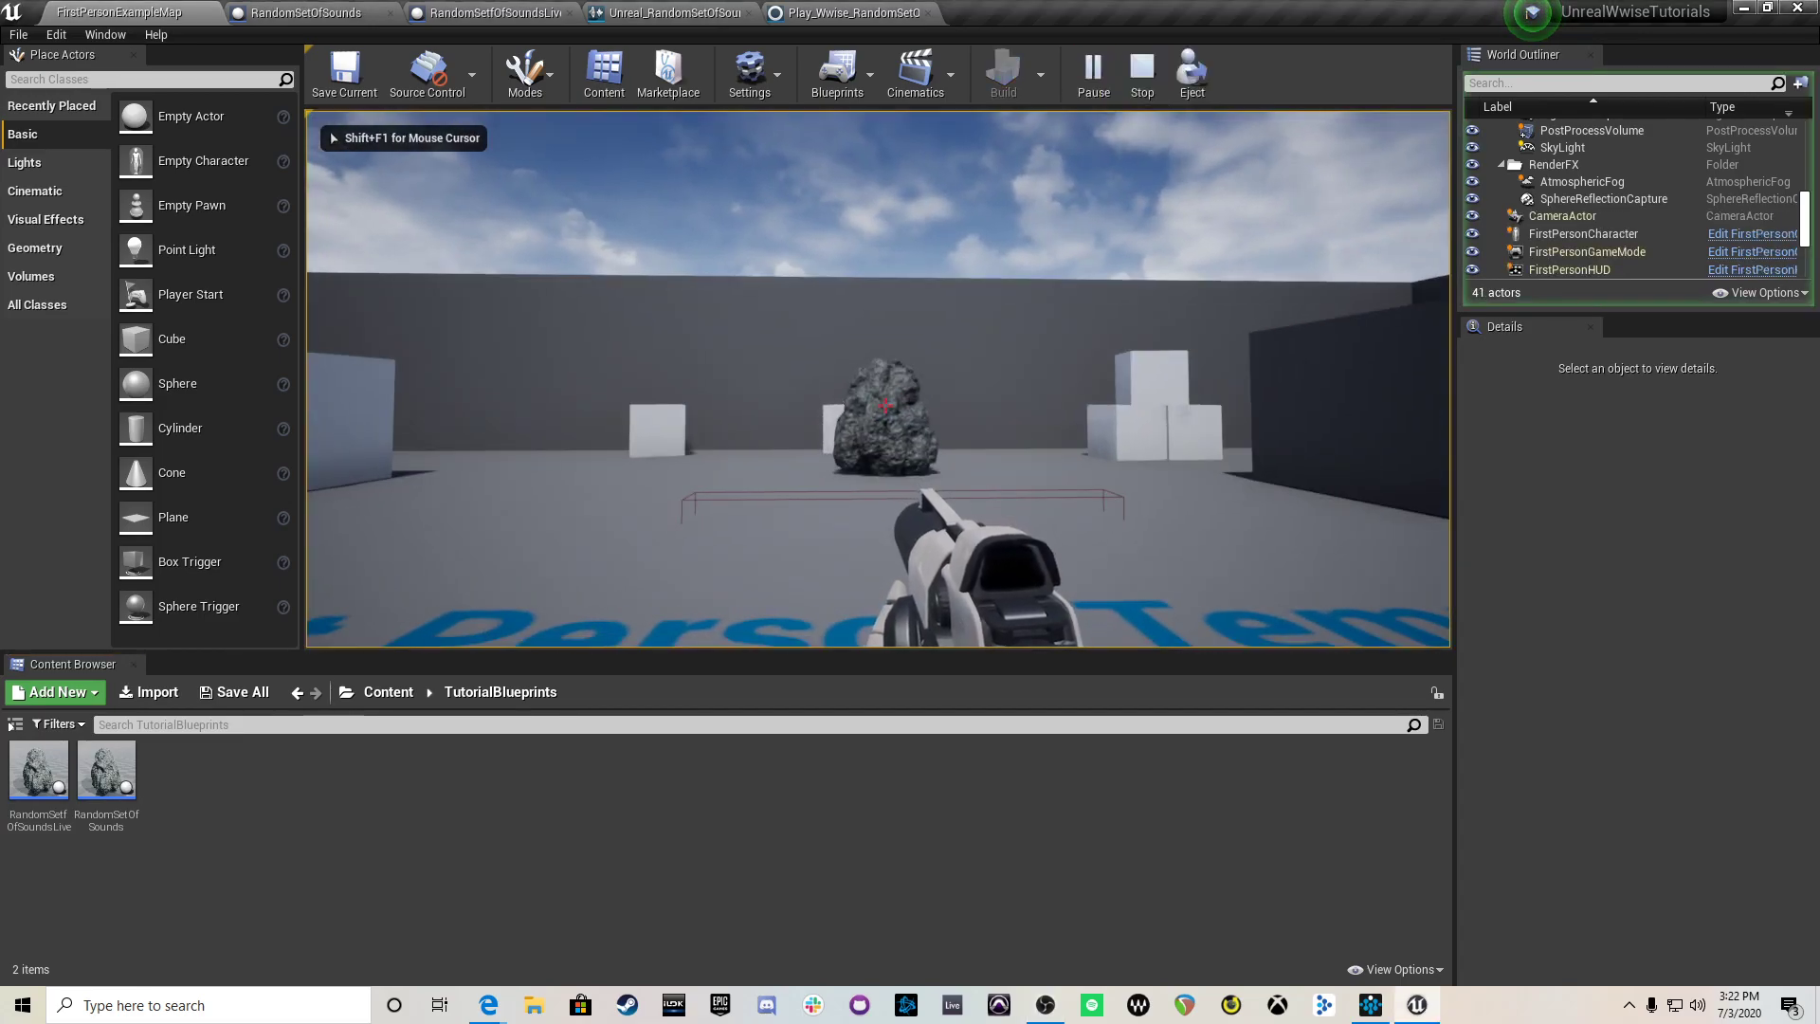
{"action": "key", "text": "w"}
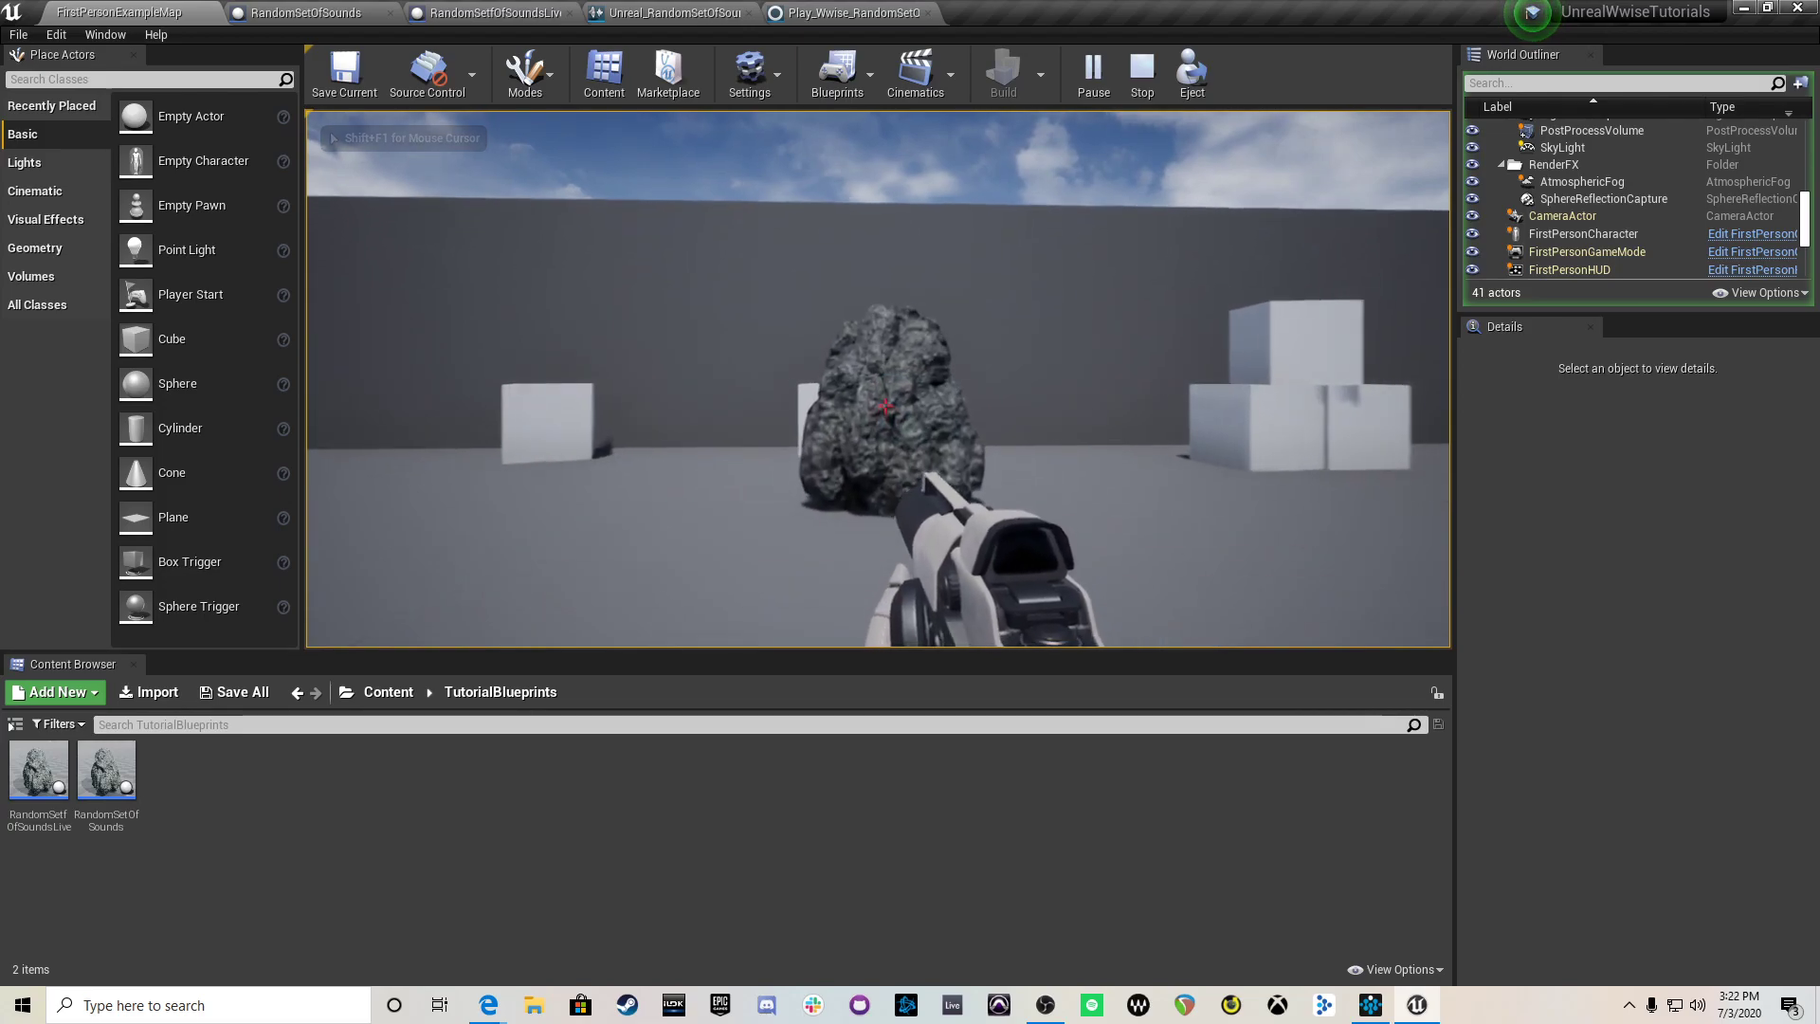
{"action": "left_click", "coordinate": [885, 406]}
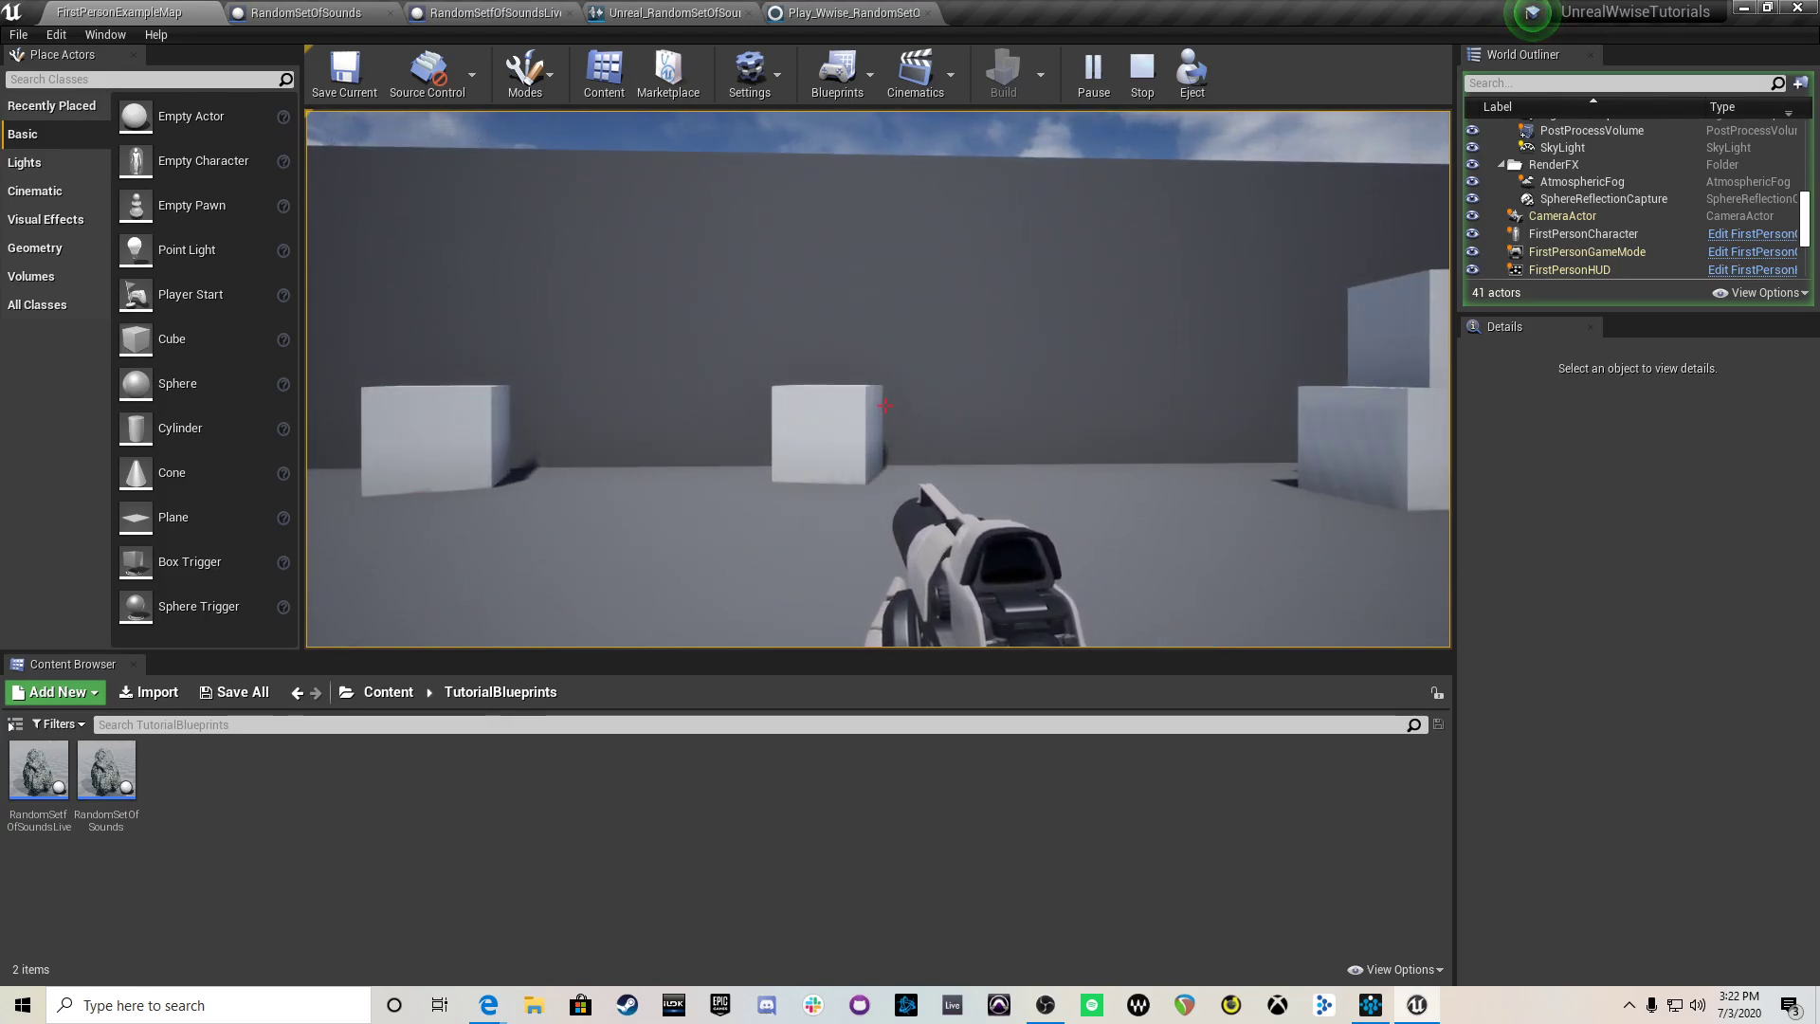
{"action": "key", "text": "Escape"}
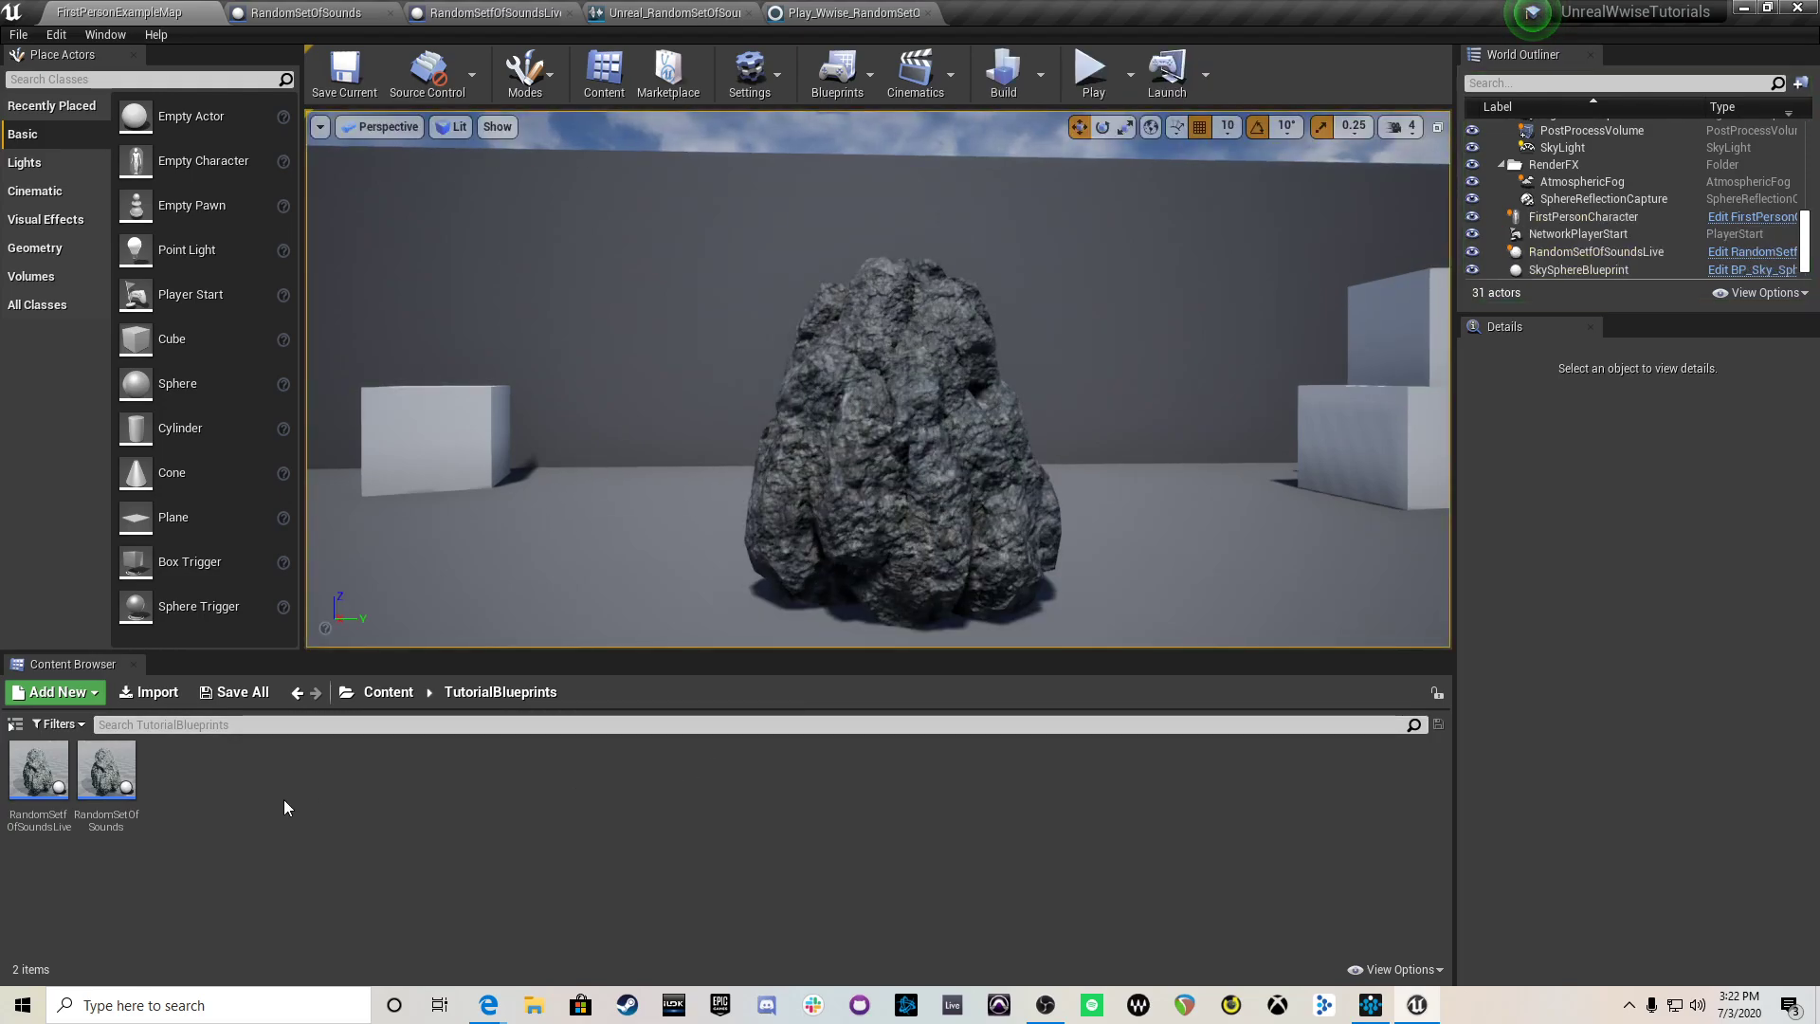
Step: Delete the RandomSetfOfSoundsLive rock actor from the level
{"action": "left_click", "coordinate": [866, 510]}
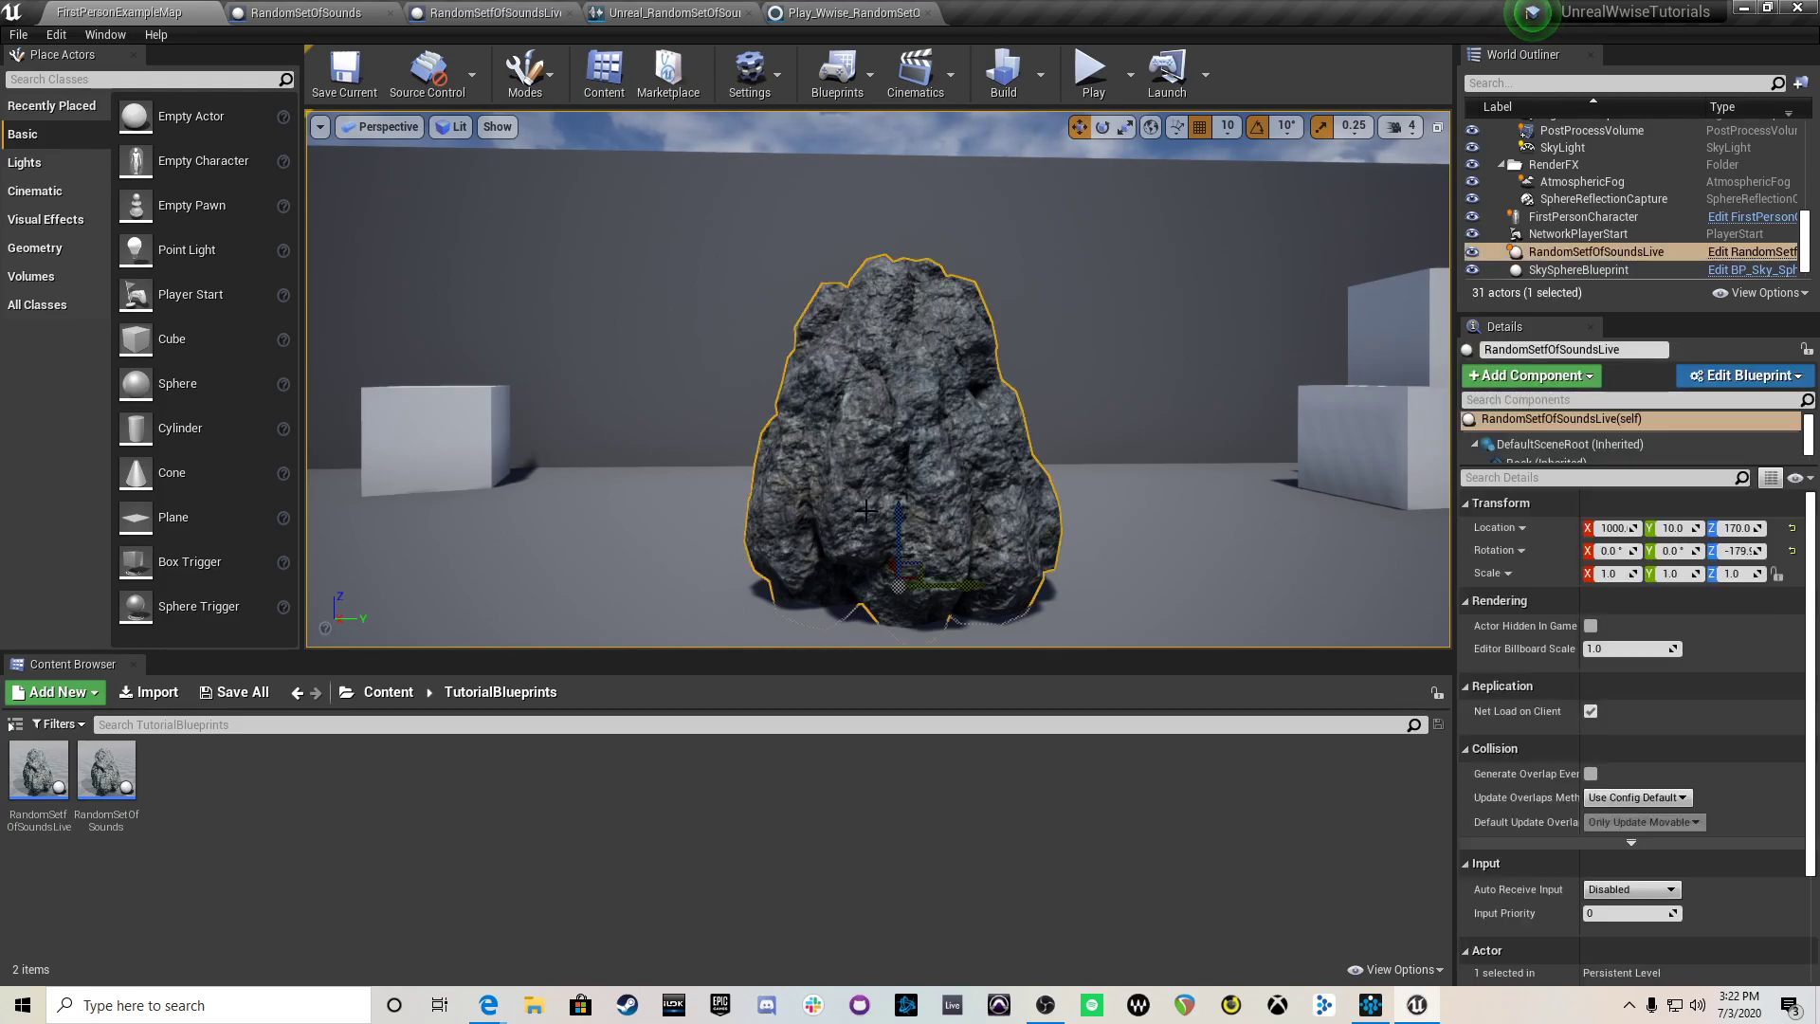
{"action": "key", "text": "Delete"}
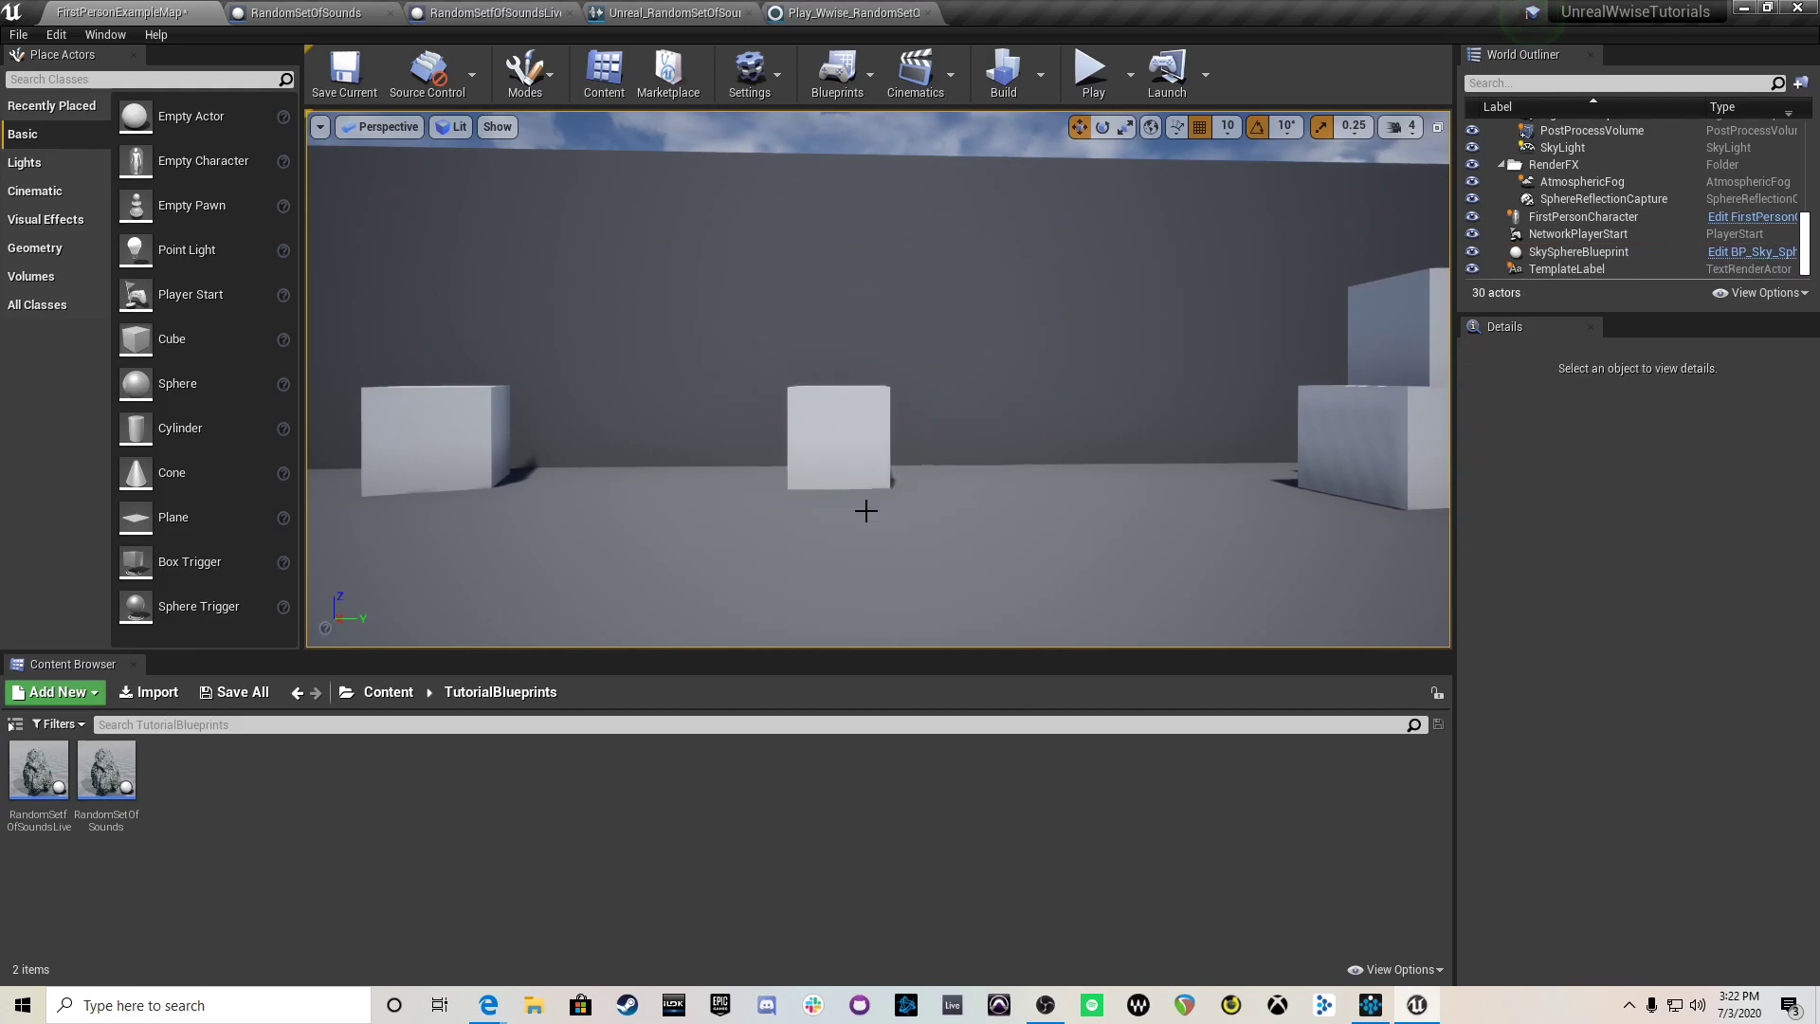
Step: Create an Actor Blueprint class named RandomSetOfSounds_Fast in the TutorialBlueprints folder
{"action": "right_click", "coordinate": [243, 794]}
{"action": "mouse_move", "coordinate": [271, 790]}
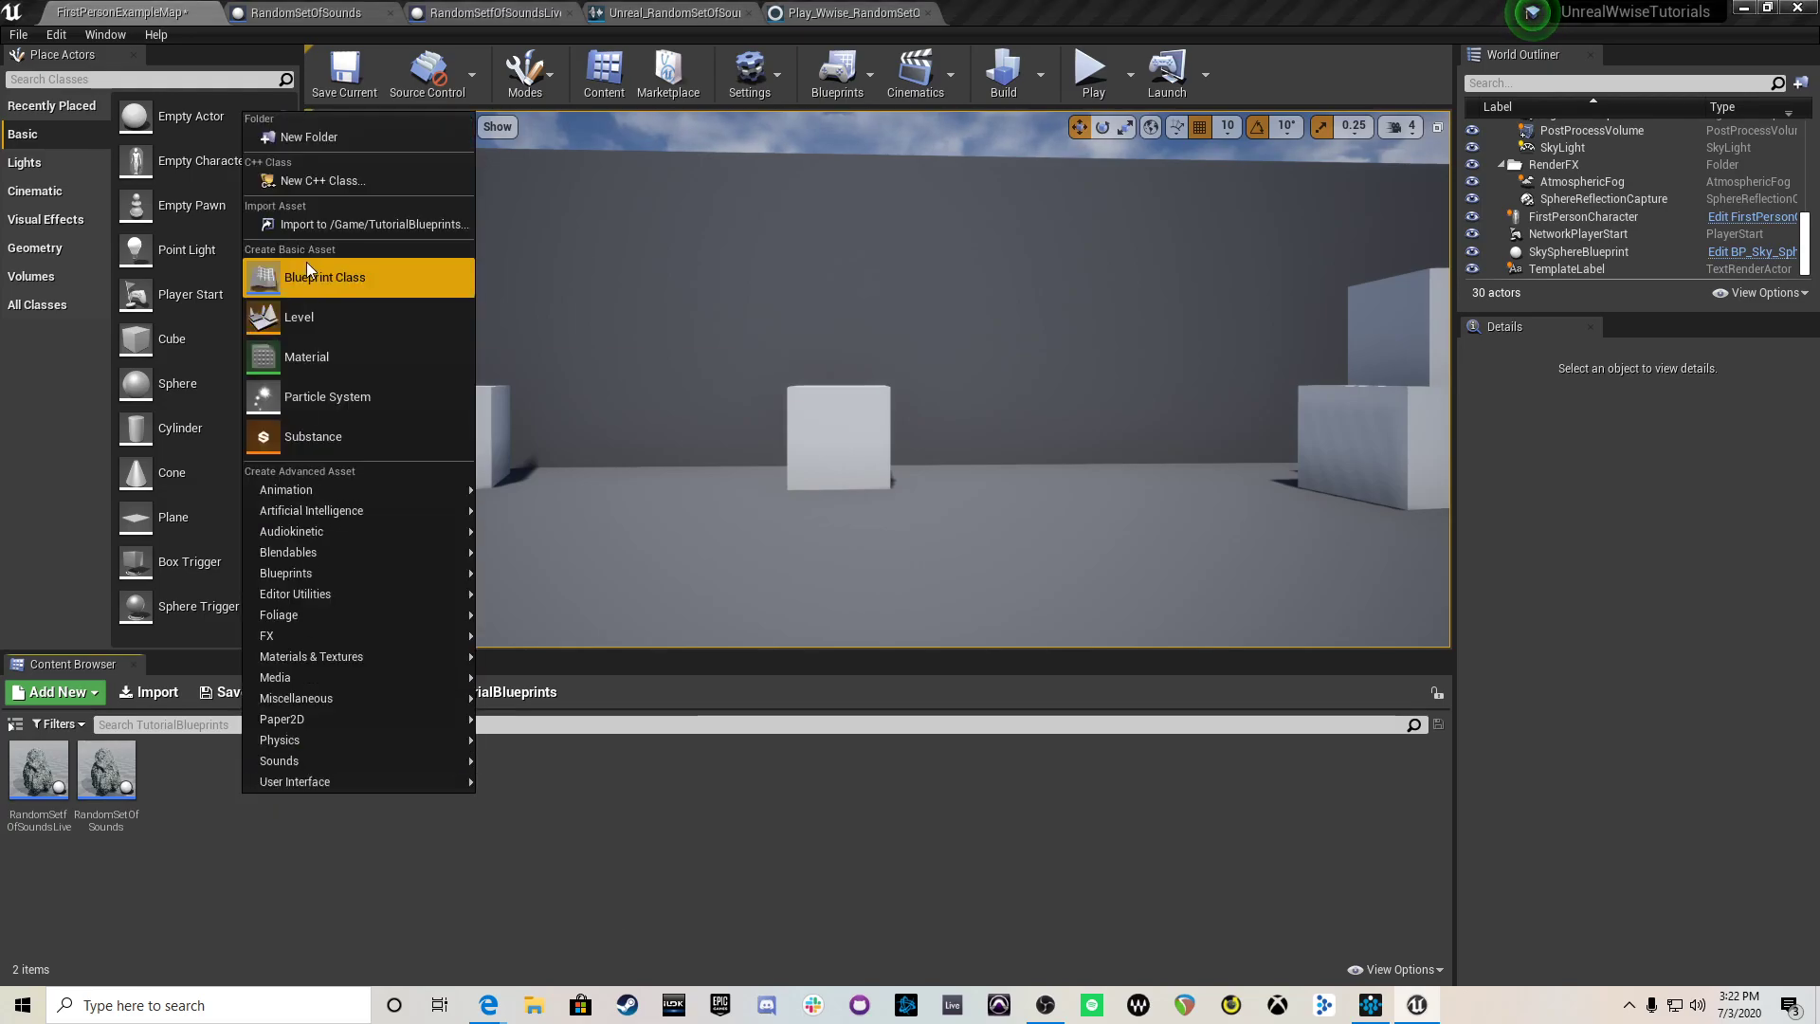
{"action": "left_click", "coordinate": [309, 269]}
{"action": "left_click", "coordinate": [739, 347]}
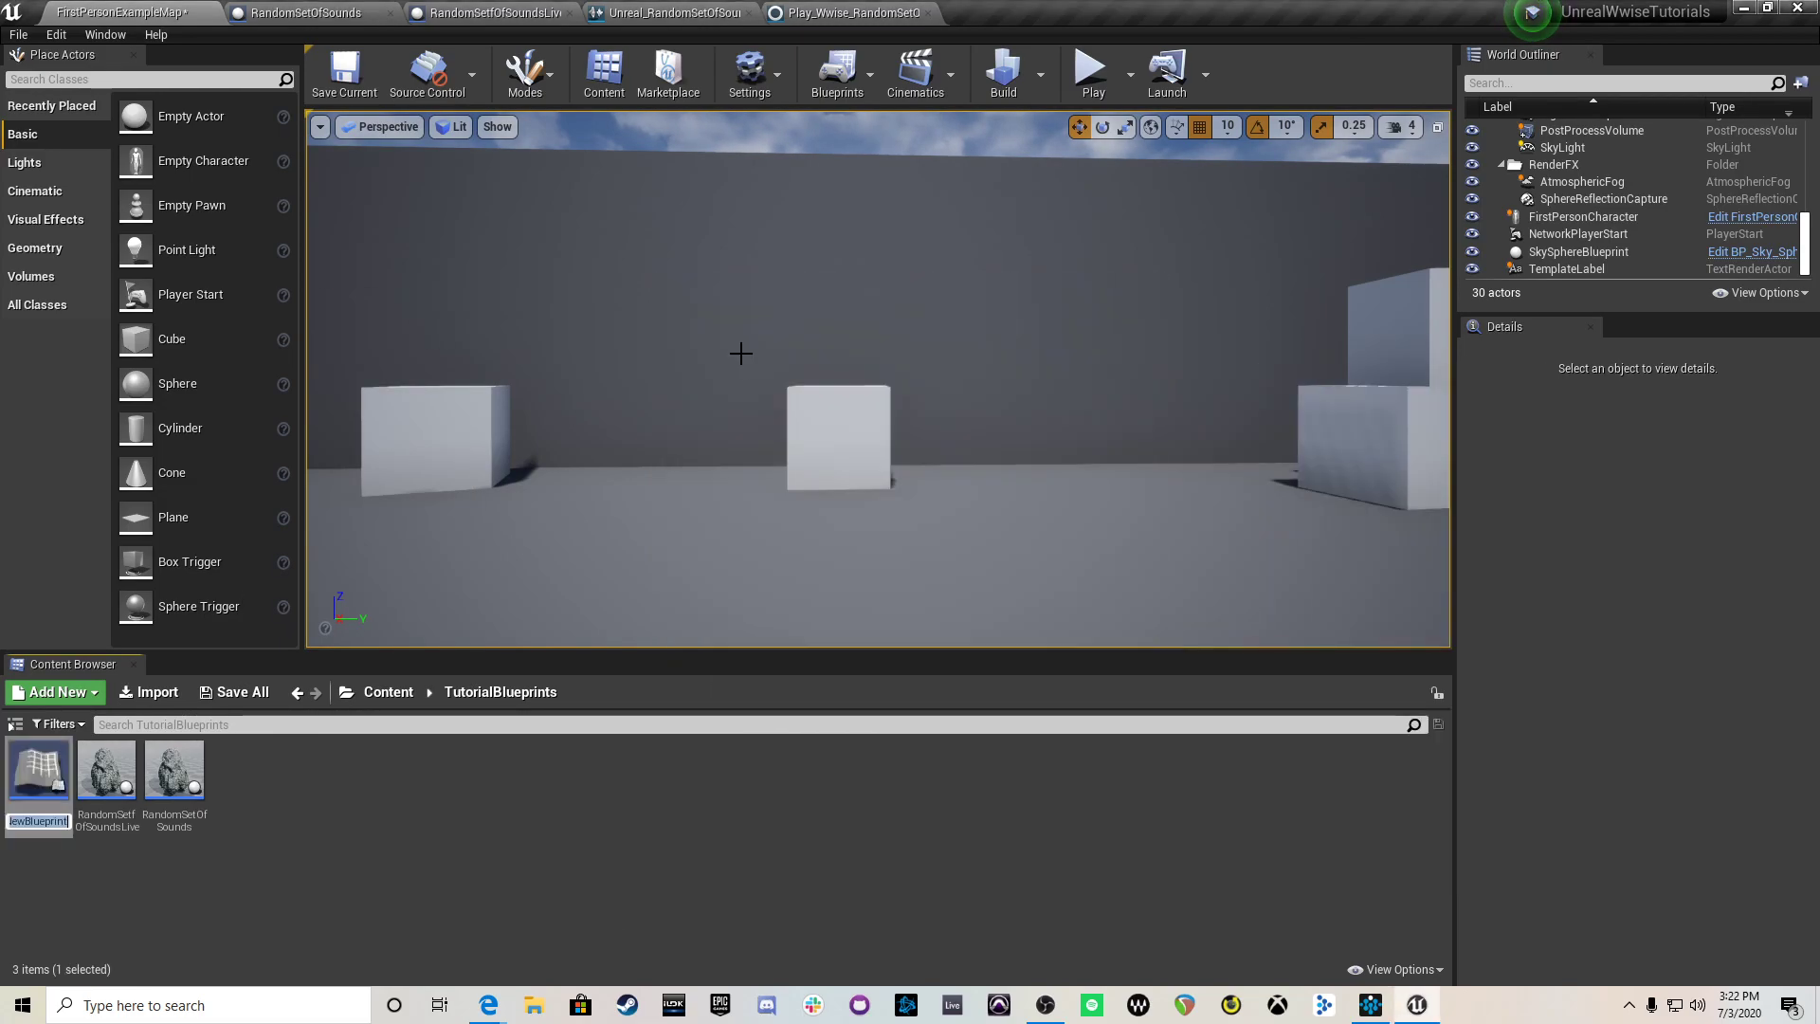
{"action": "type", "text": "R"}
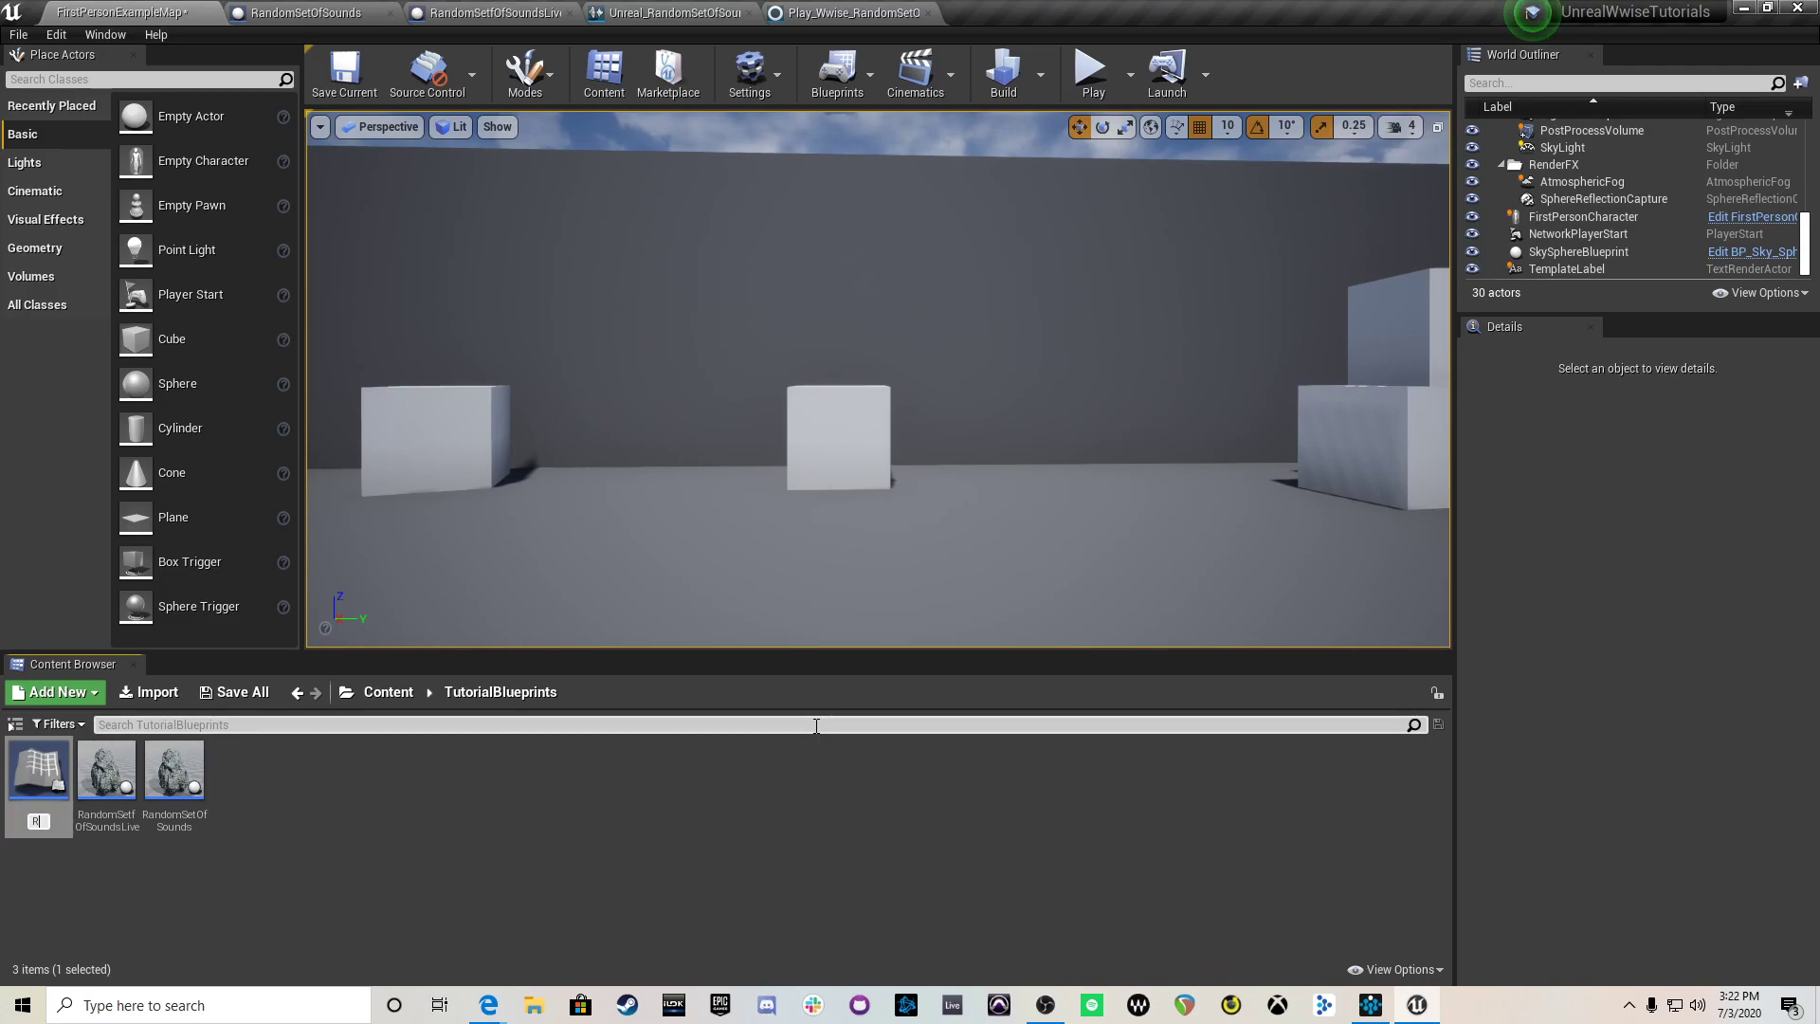
{"action": "type", "text": "andomSe"}
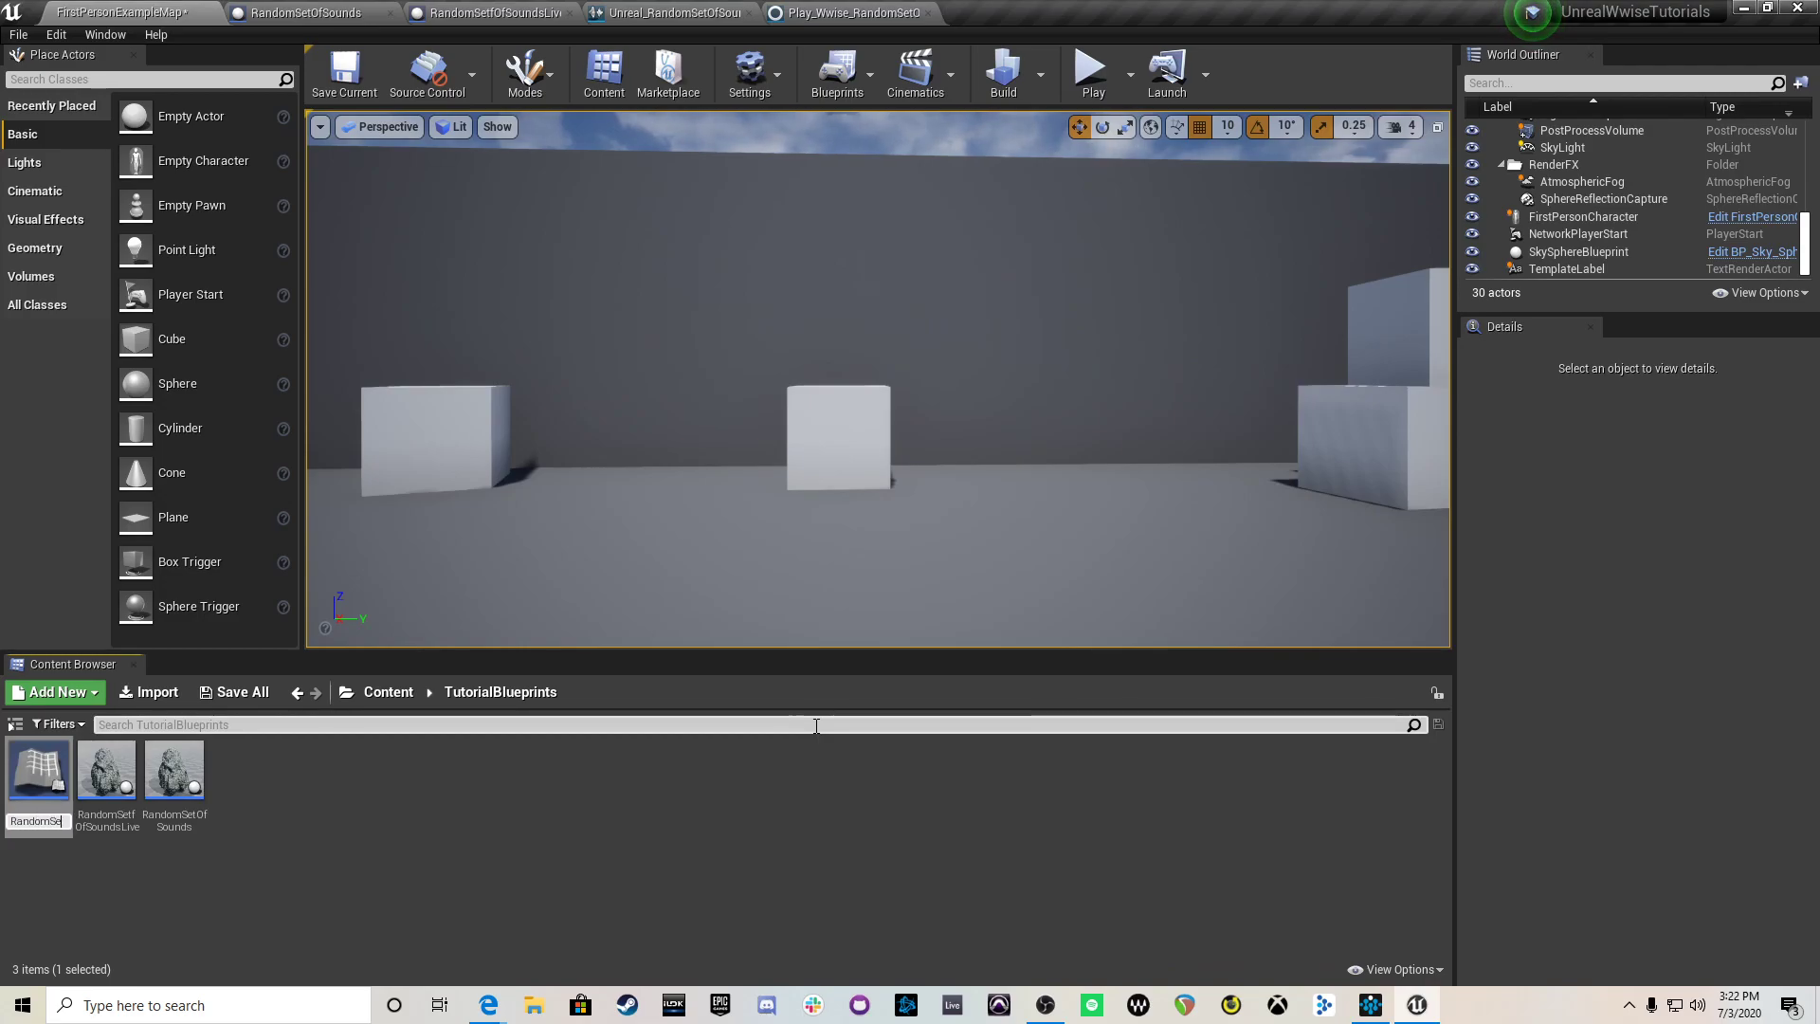
{"action": "type", "text": "tOfSounds_Fast"}
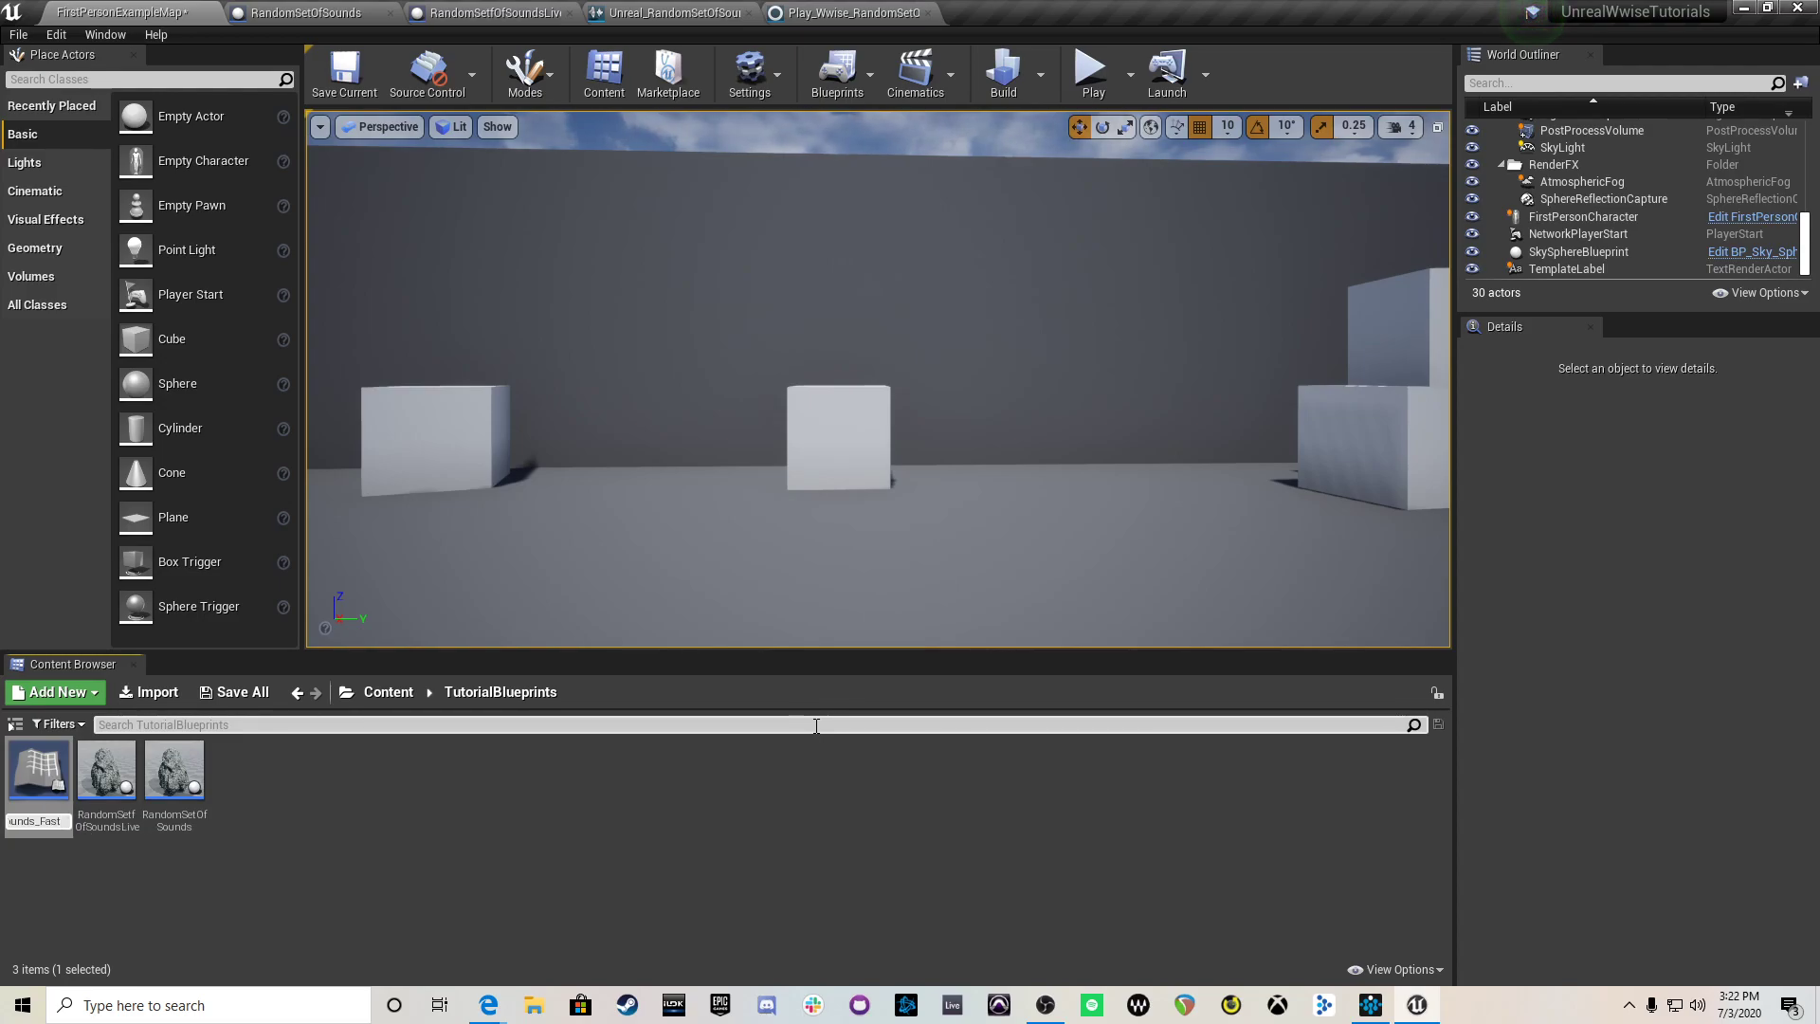
{"action": "key", "text": "Return"}
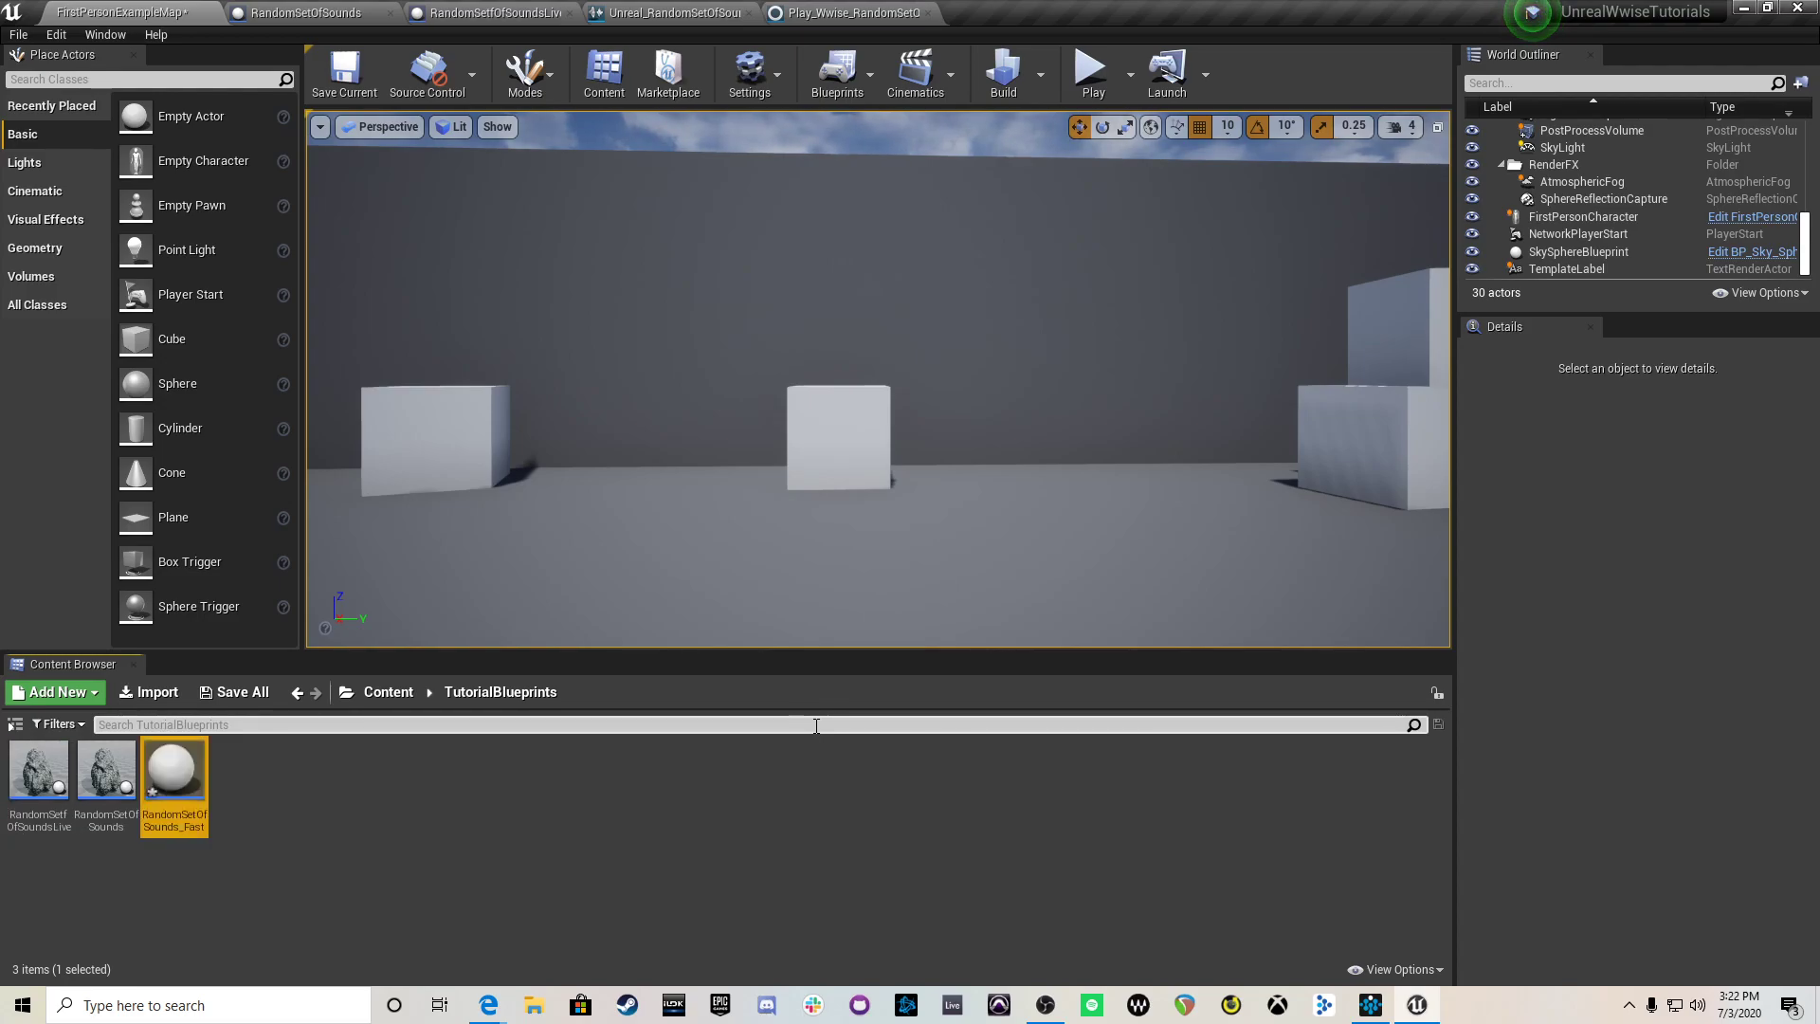
Step: Open the RandomSetOfSounds_Fast blueprint and add a Static Mesh component named Rock
{"action": "double_click", "coordinate": [173, 772]}
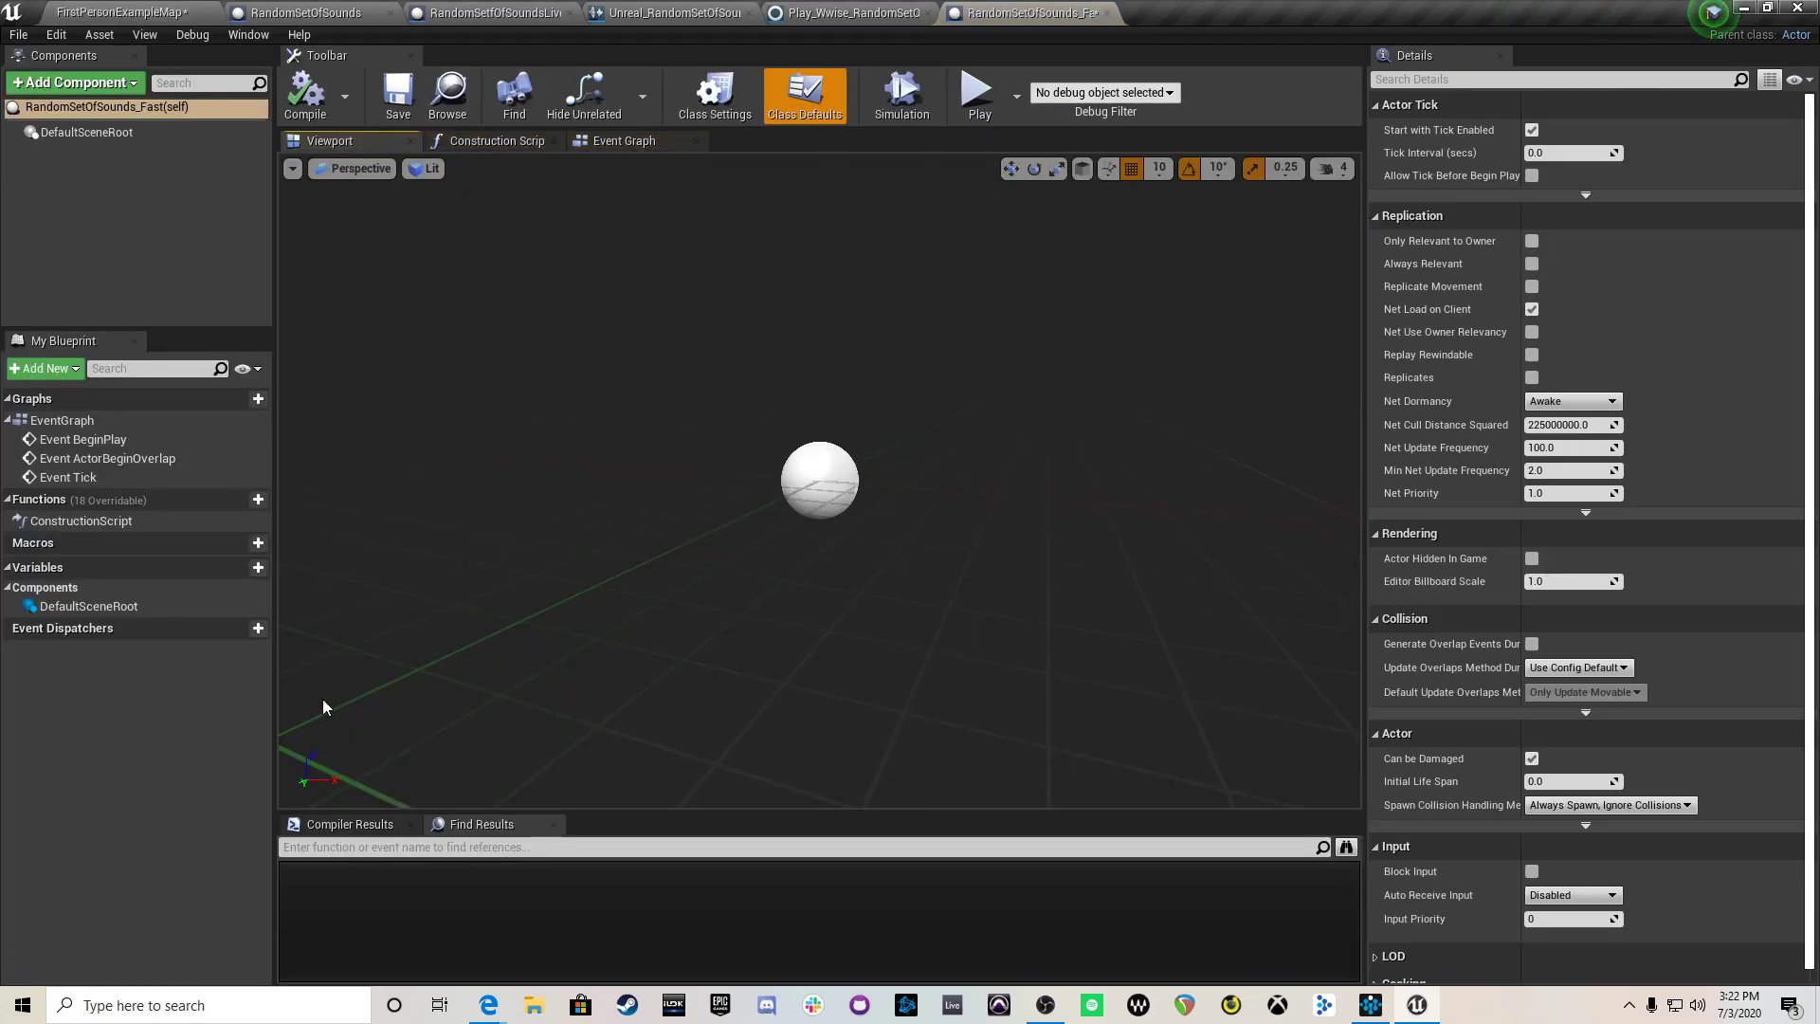
{"action": "left_click", "coordinate": [87, 83]}
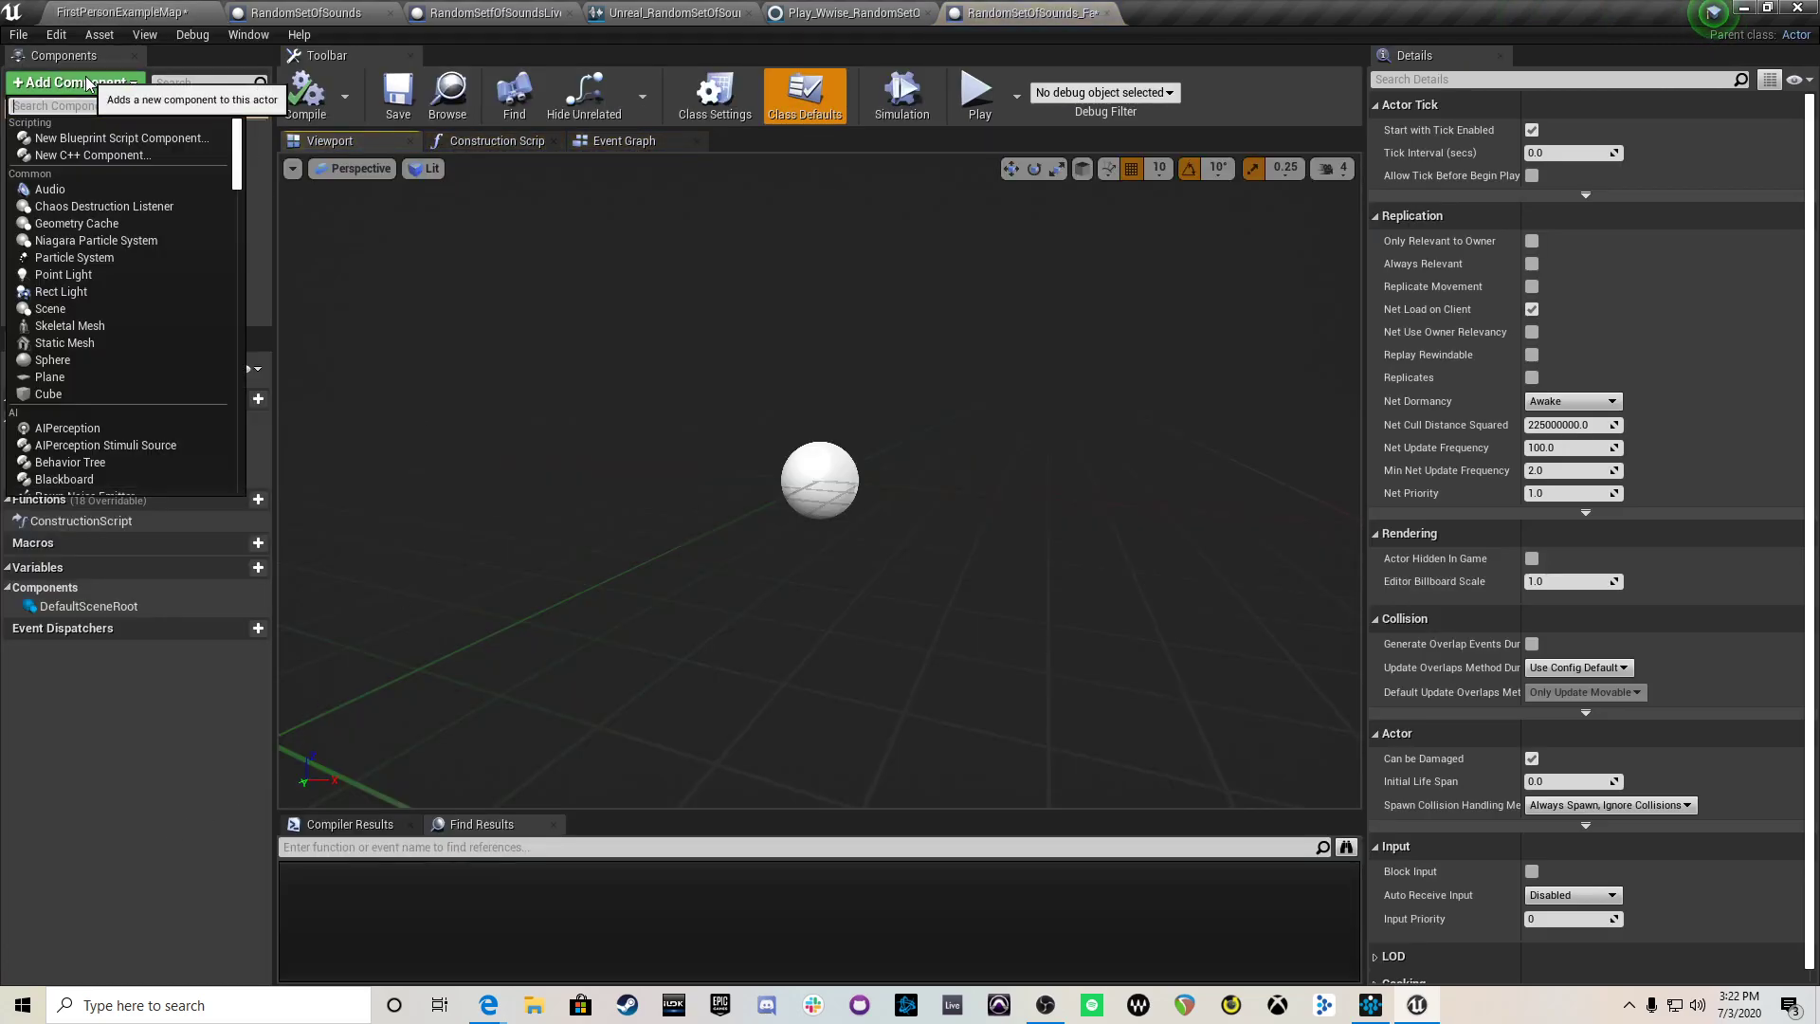
{"action": "type", "text": "stat"}
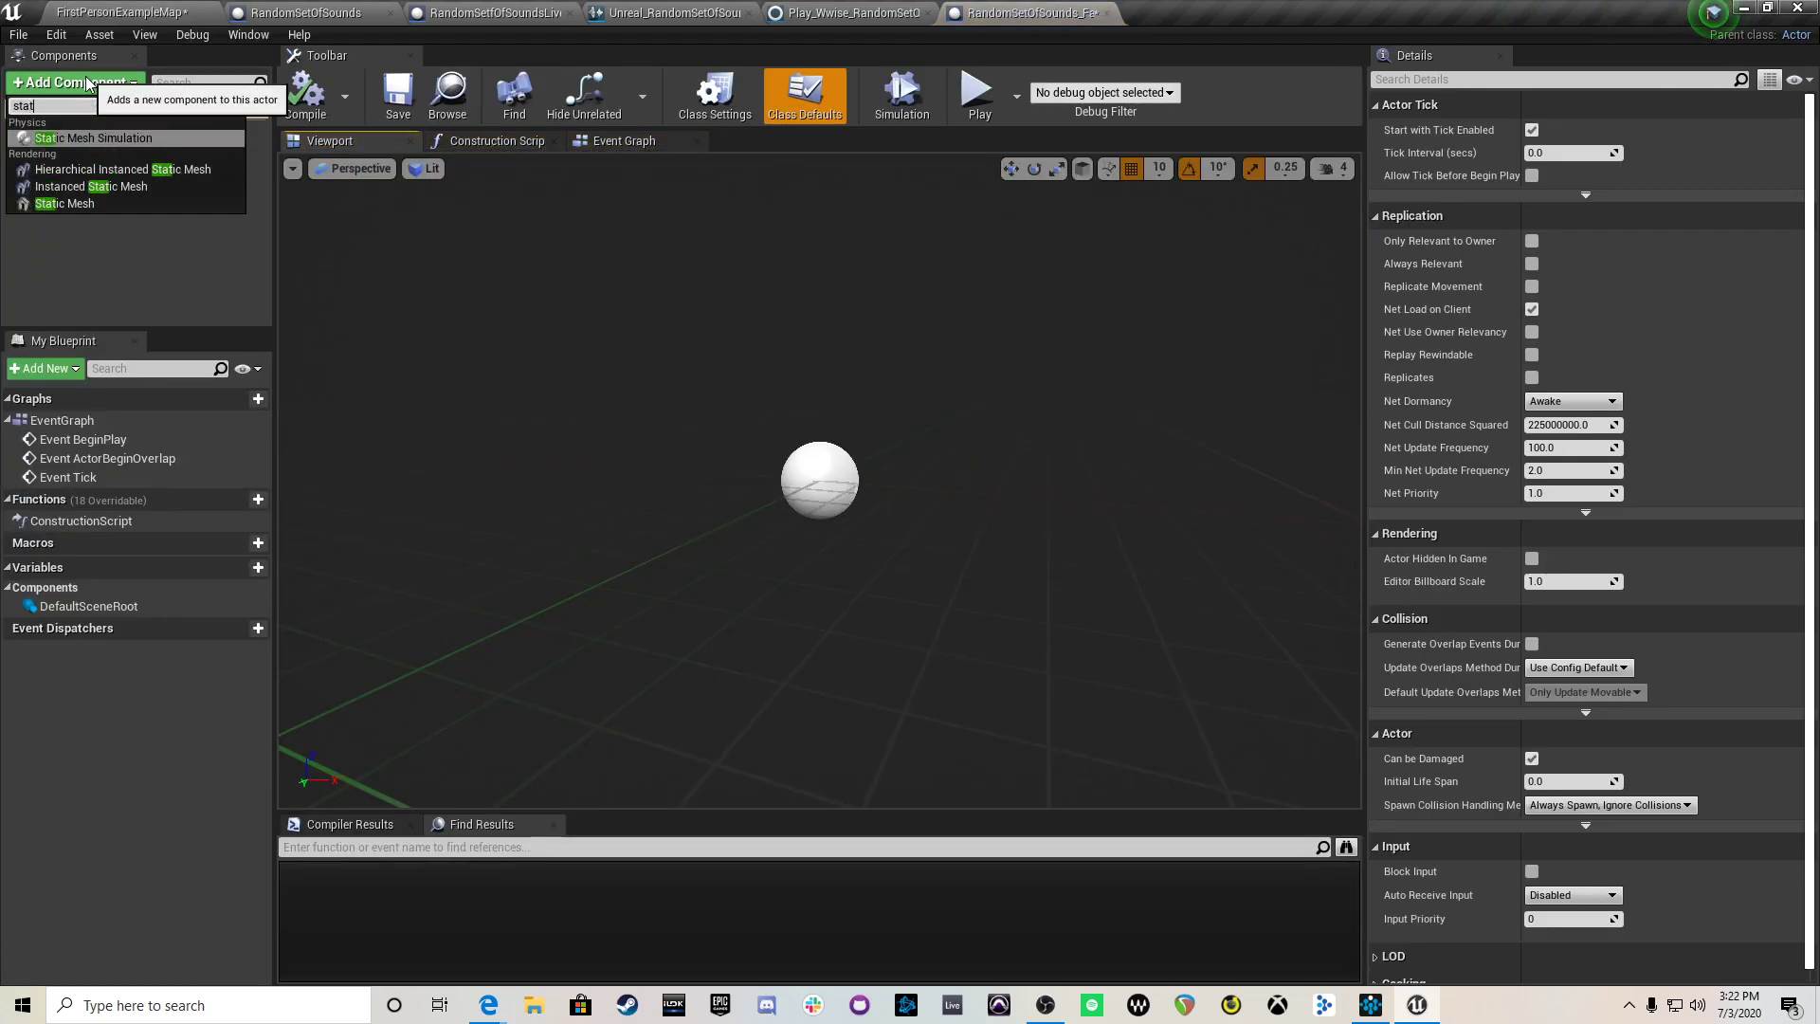
{"action": "key", "text": "Down"}
{"action": "key", "text": "Down"}
{"action": "key", "text": "Down"}
{"action": "key", "text": "Down"}
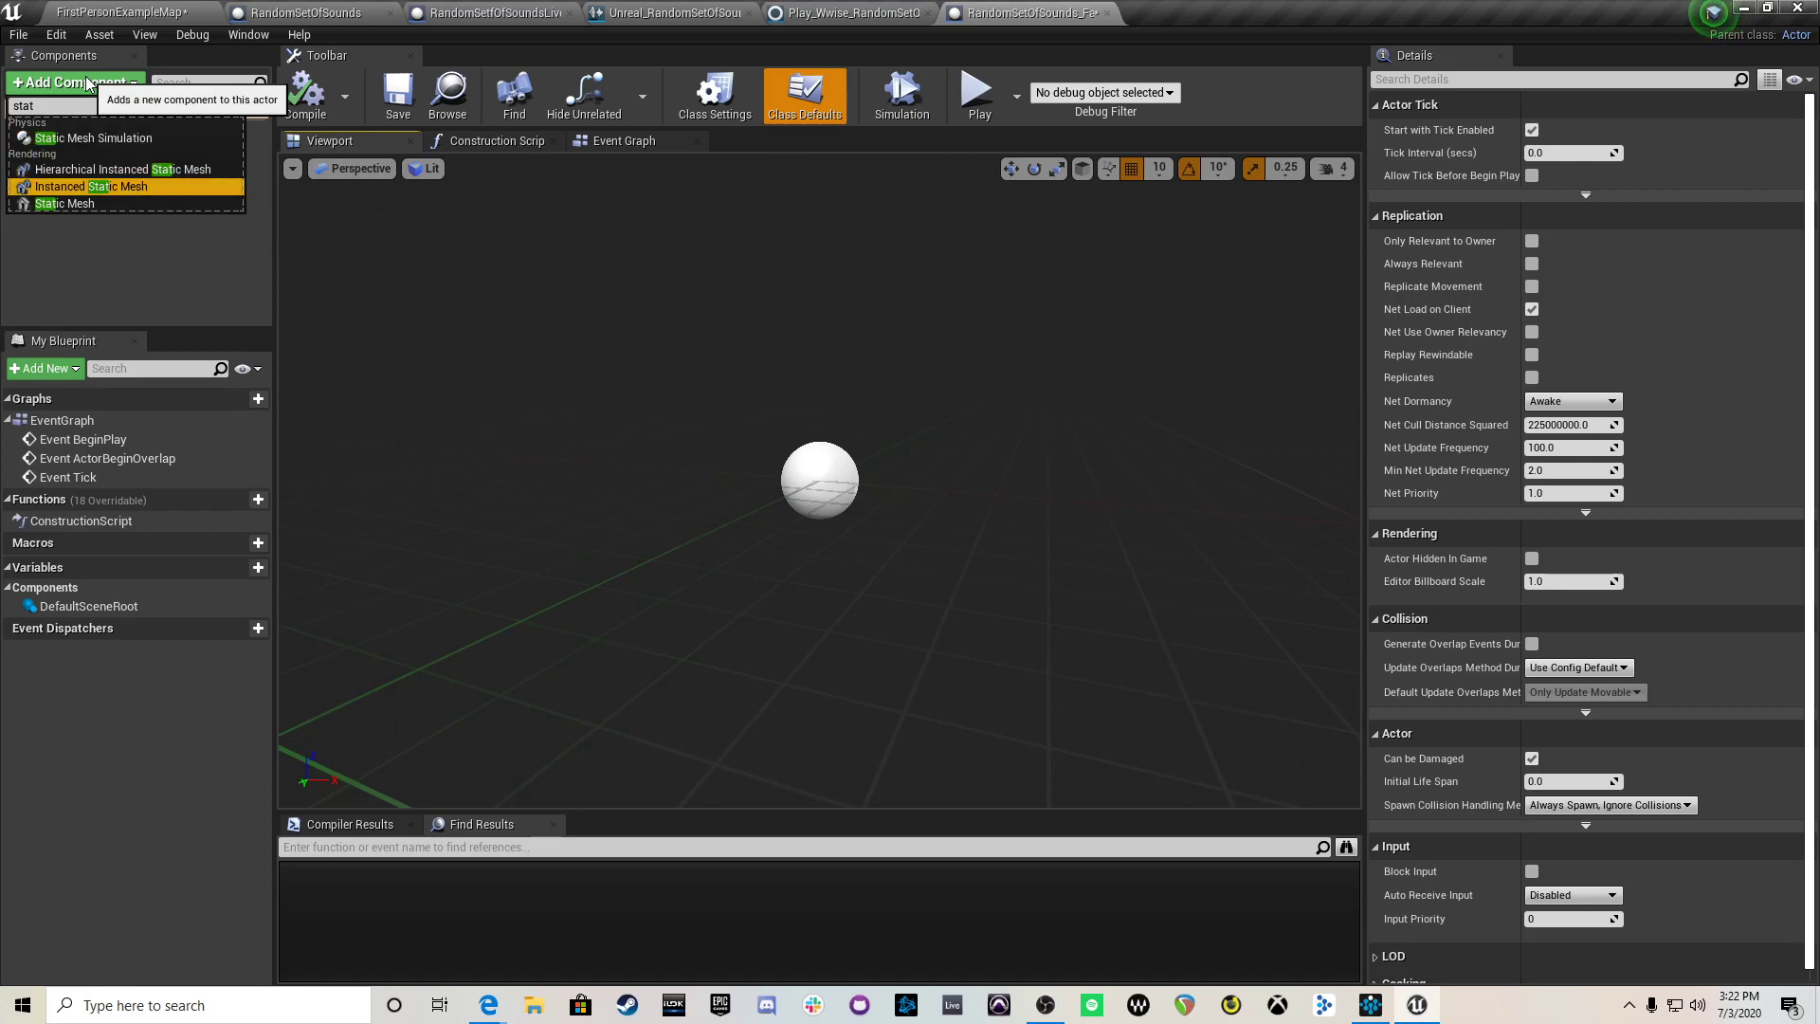
{"action": "key", "text": "Return"}
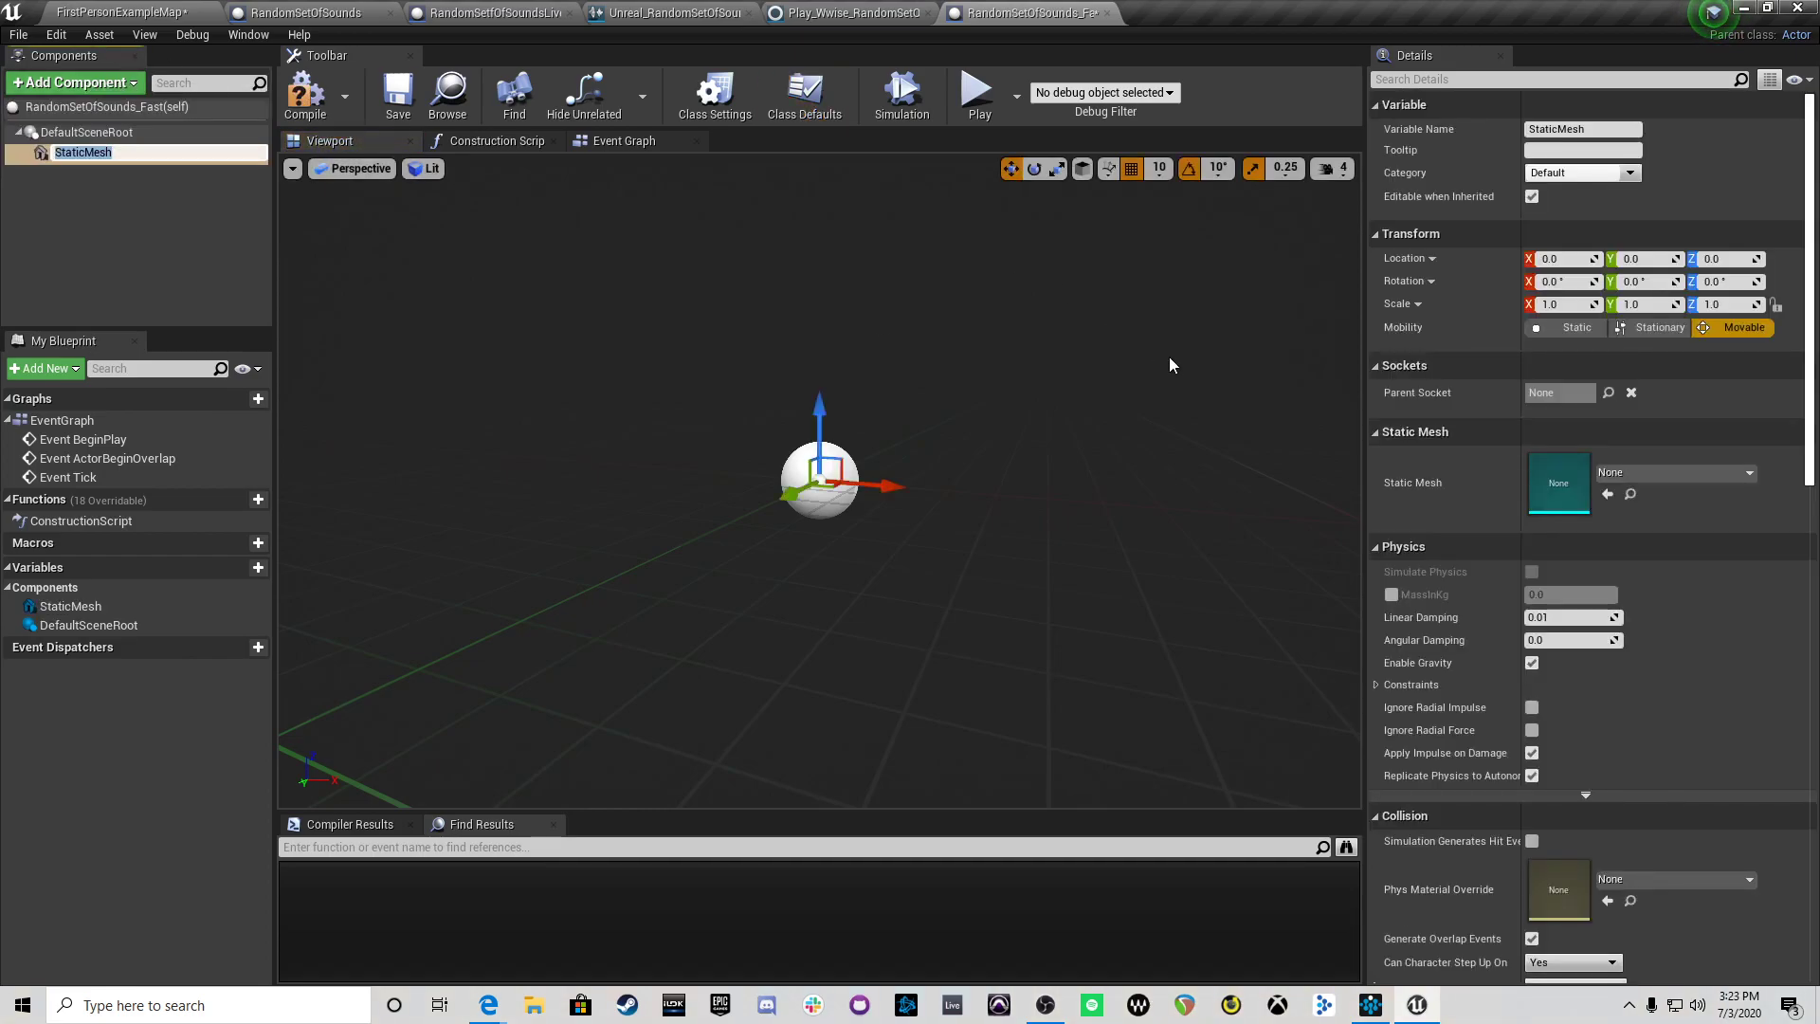
{"action": "type", "text": "Rock"}
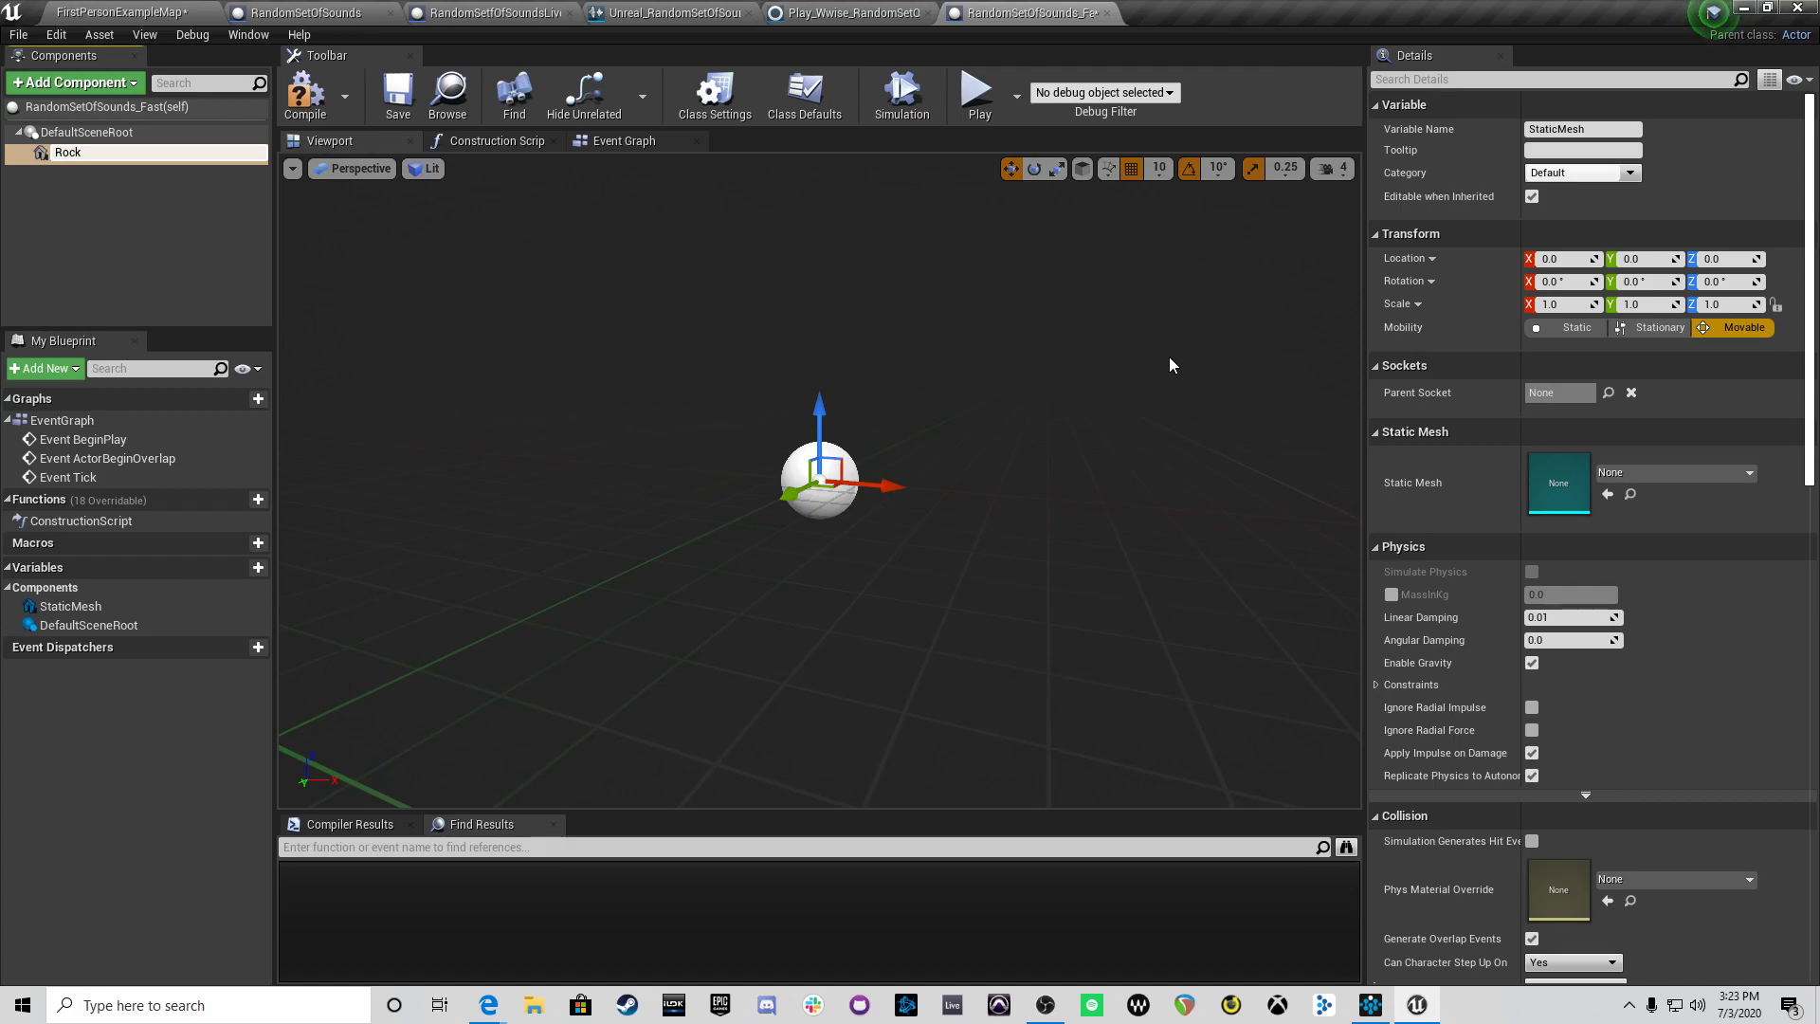
{"action": "key", "text": "Return"}
Step: Assign the SM_Rock mesh to the Rock component
{"action": "left_click", "coordinate": [1664, 473]}
{"action": "type", "text": "rock"}
{"action": "left_click", "coordinate": [1675, 615]}
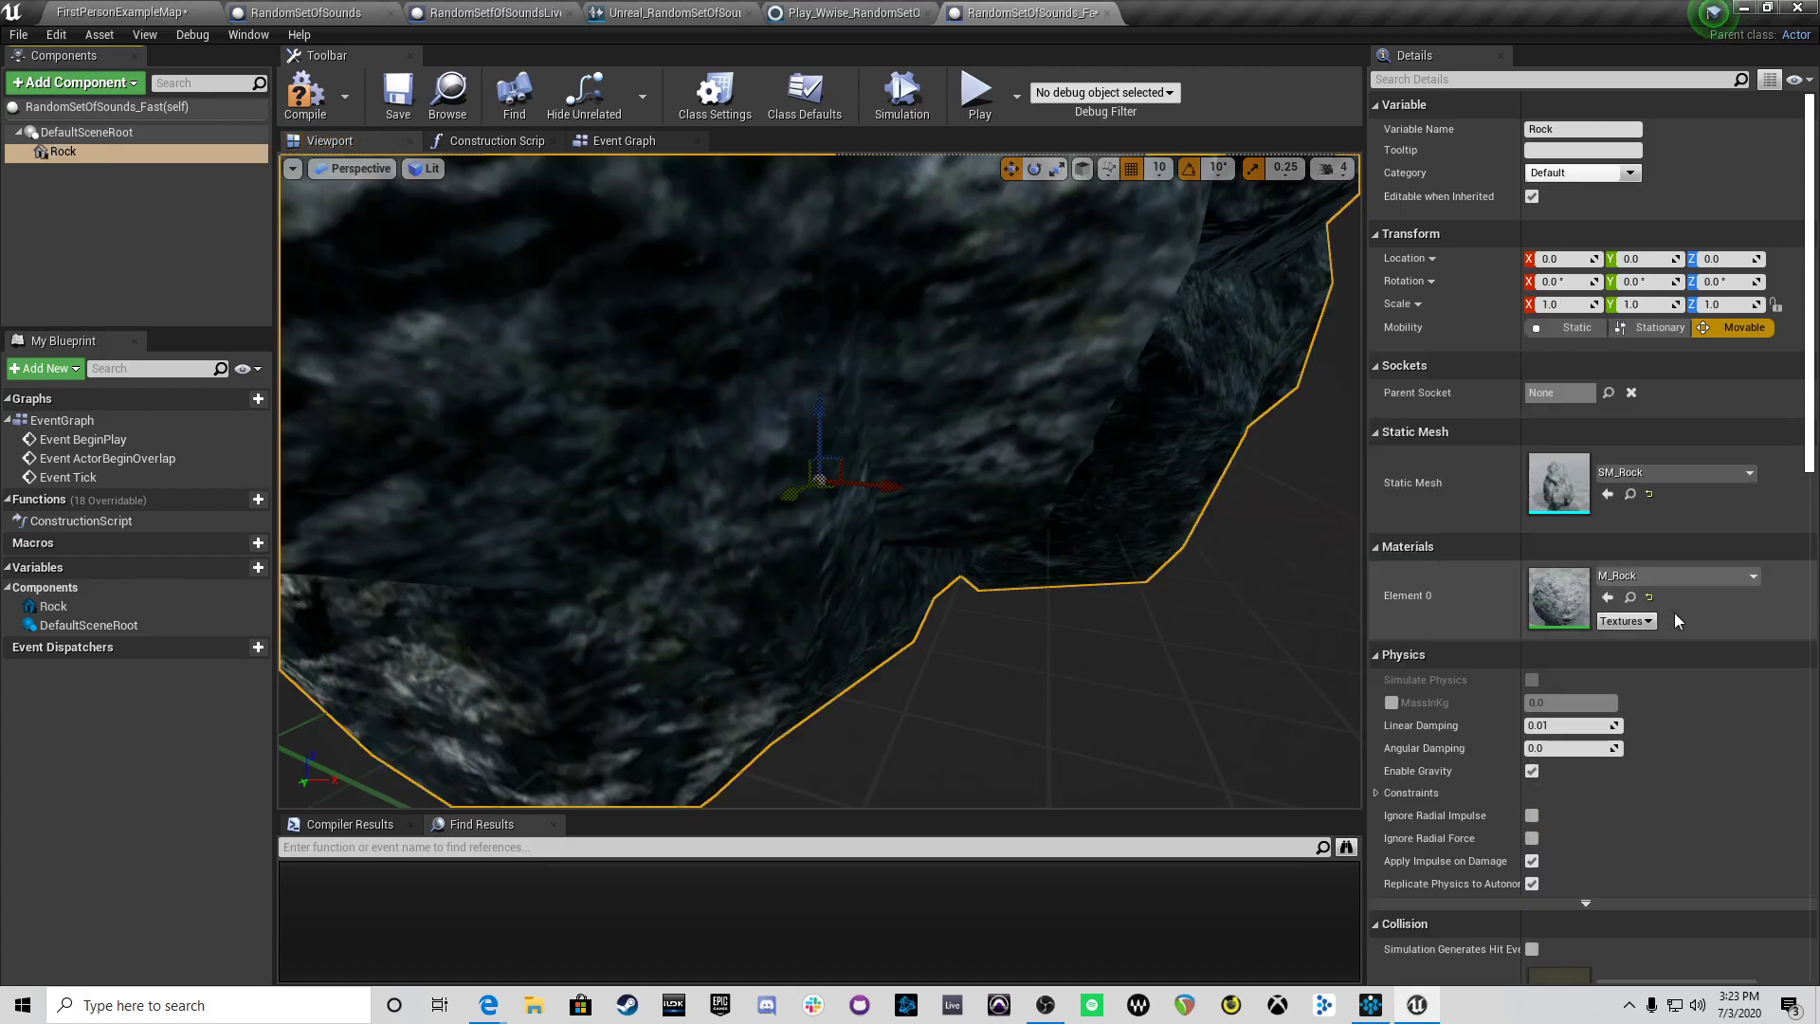
Step: Add a Box Collision component under Rock with its default name and move it to X 420
{"action": "left_click", "coordinate": [99, 88]}
{"action": "type", "text": "box"}
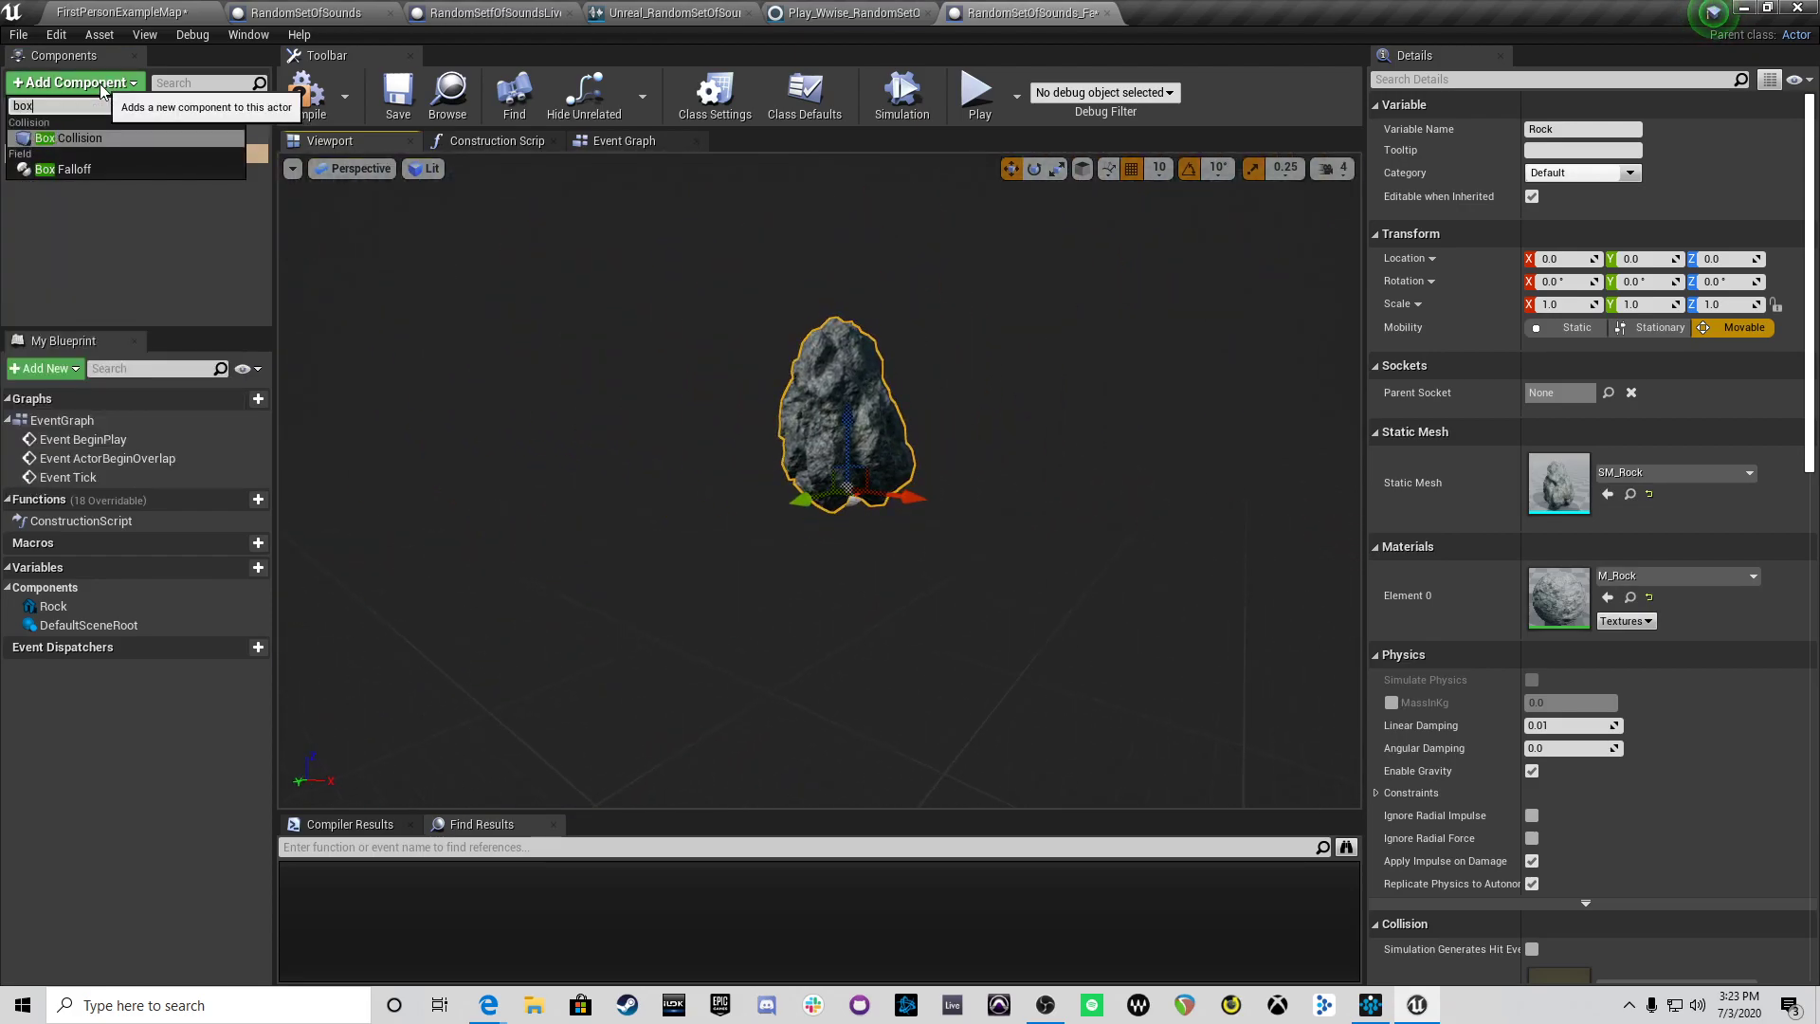
{"action": "key", "text": "Return"}
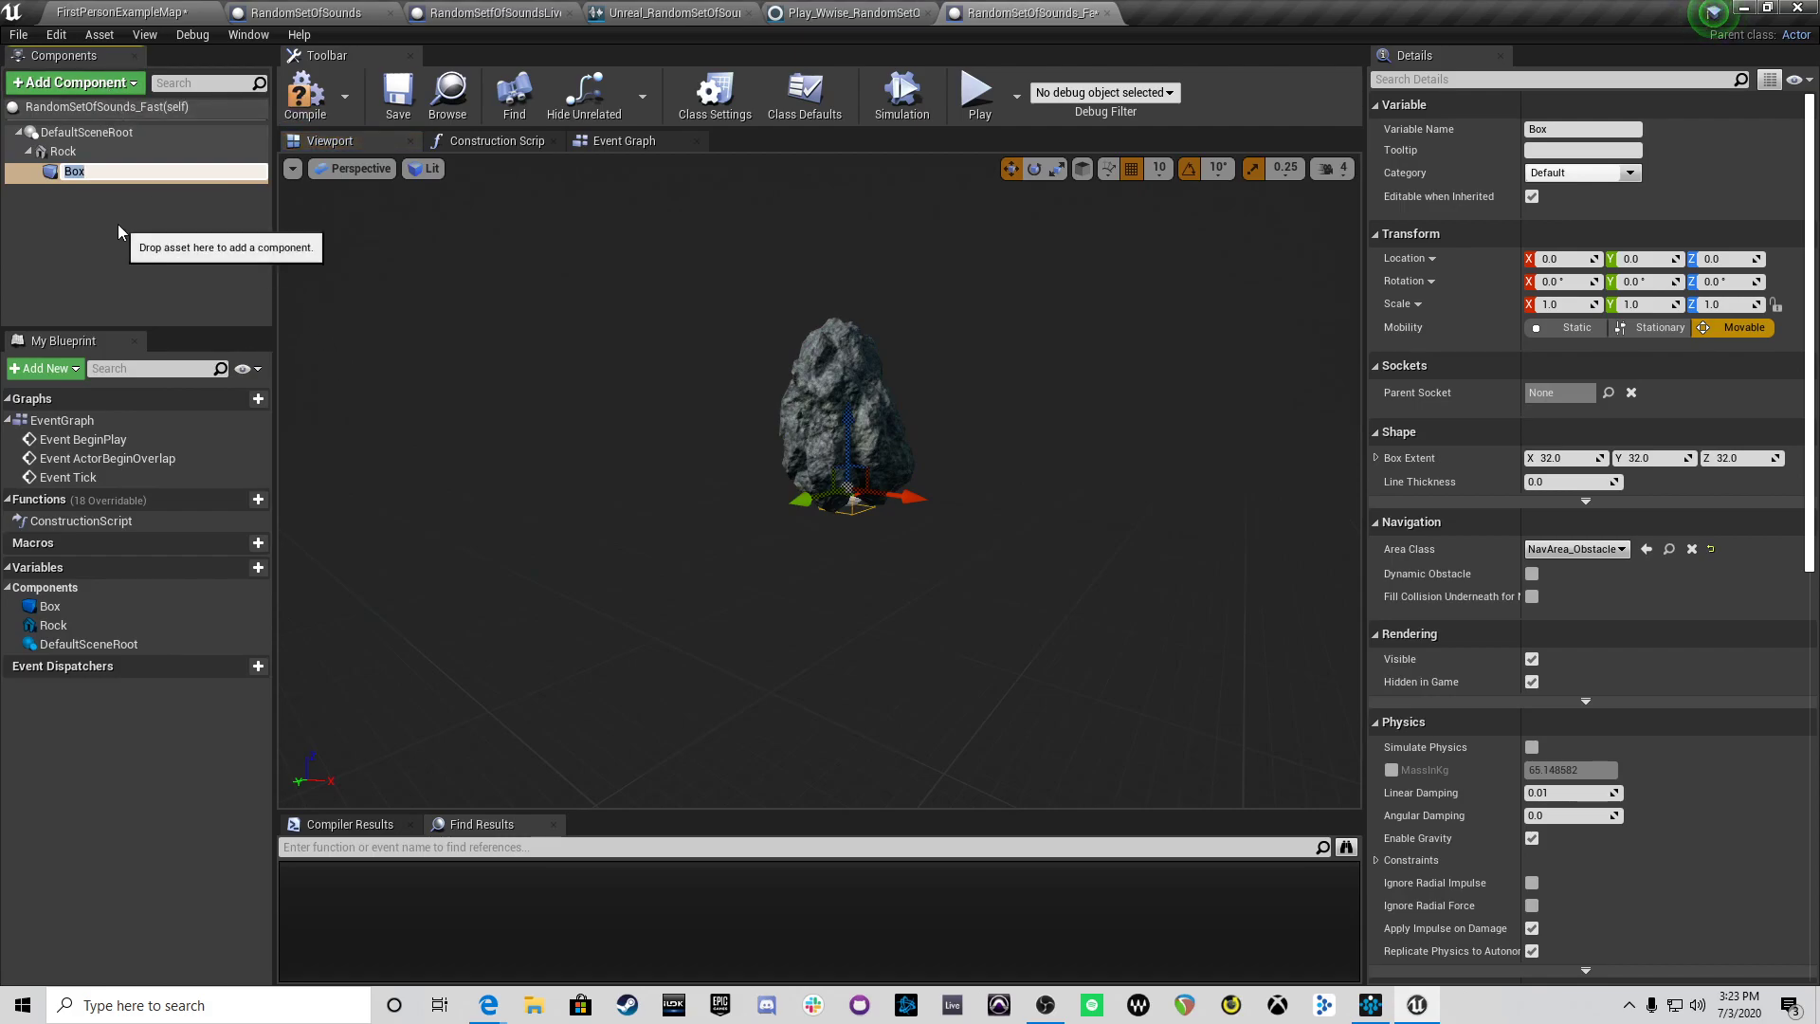
{"action": "key", "text": "Return"}
{"action": "left_click_drag", "start_coordinate": [910, 496], "coordinate": [1283, 565]}
Step: Scale the collision box to 17.25 along Y and compile the blueprint
{"action": "right_click_drag", "start_coordinate": [1165, 584], "coordinate": [1038, 607]}
{"action": "key", "text": "d"}
{"action": "key", "text": "e"}
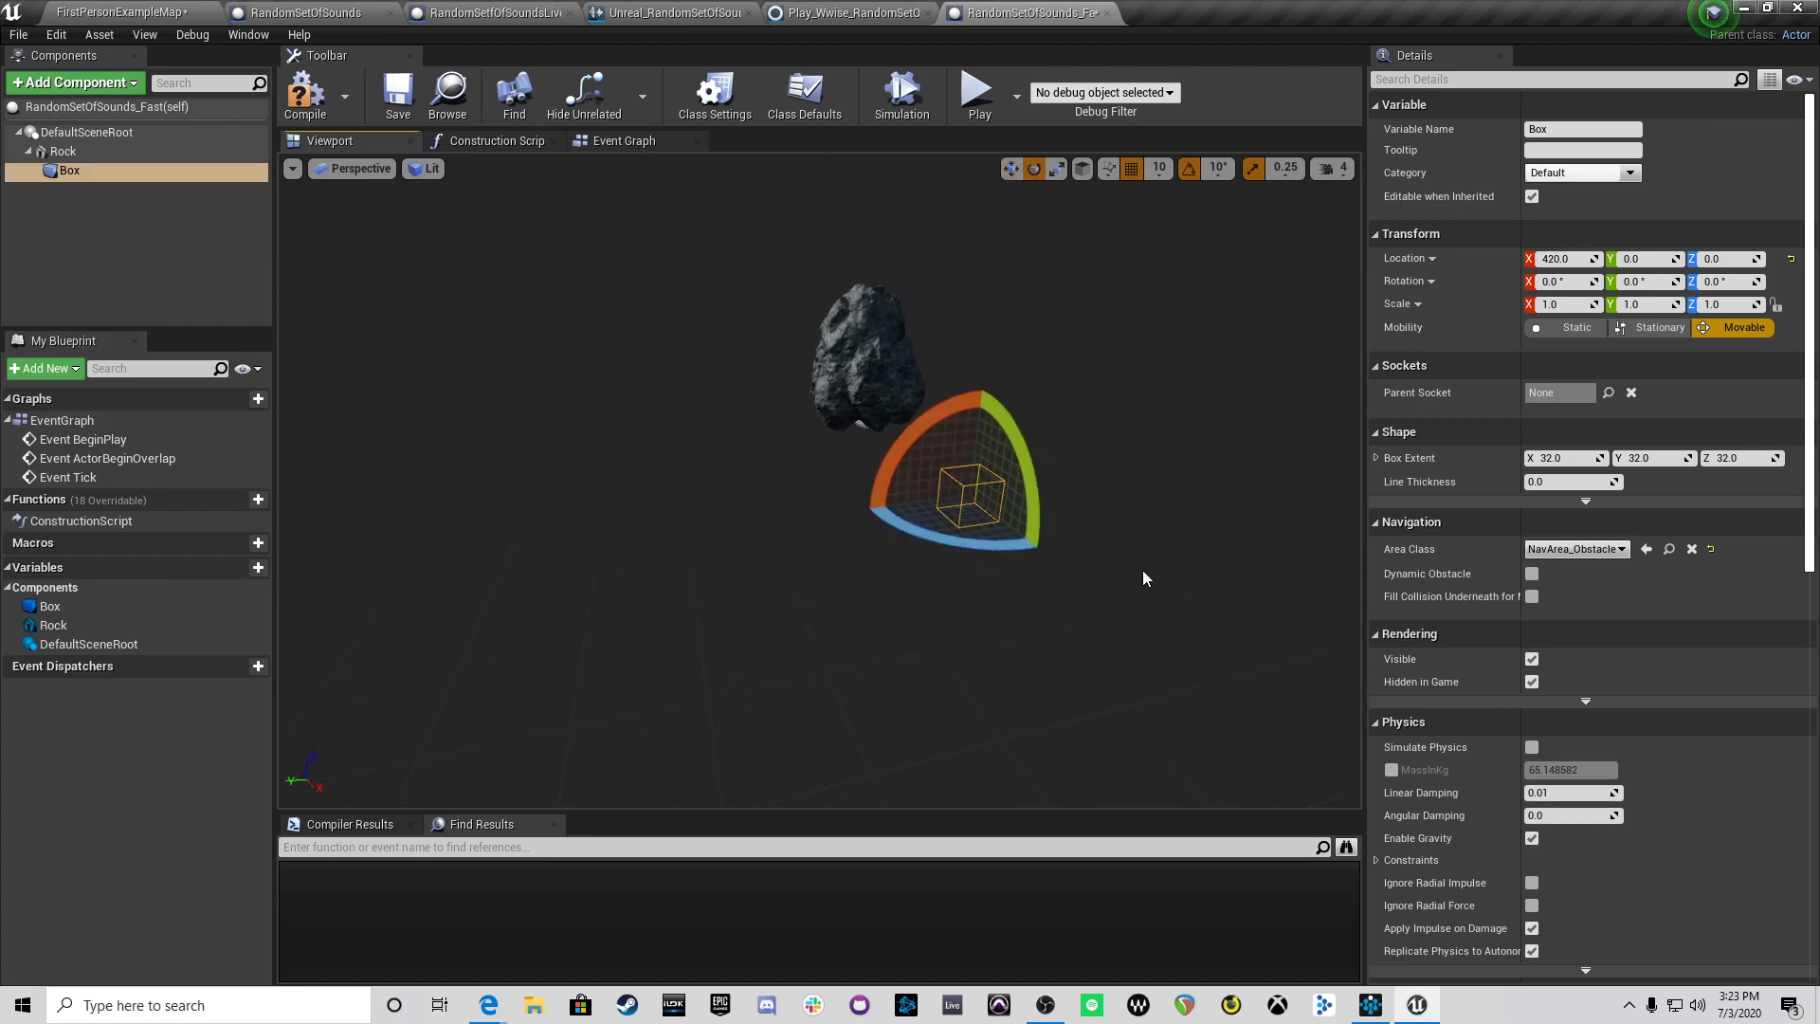
{"action": "key", "text": "w"}
{"action": "key", "text": "e"}
{"action": "key", "text": "r"}
{"action": "left_click_drag", "start_coordinate": [906, 502], "coordinate": [768, 549]}
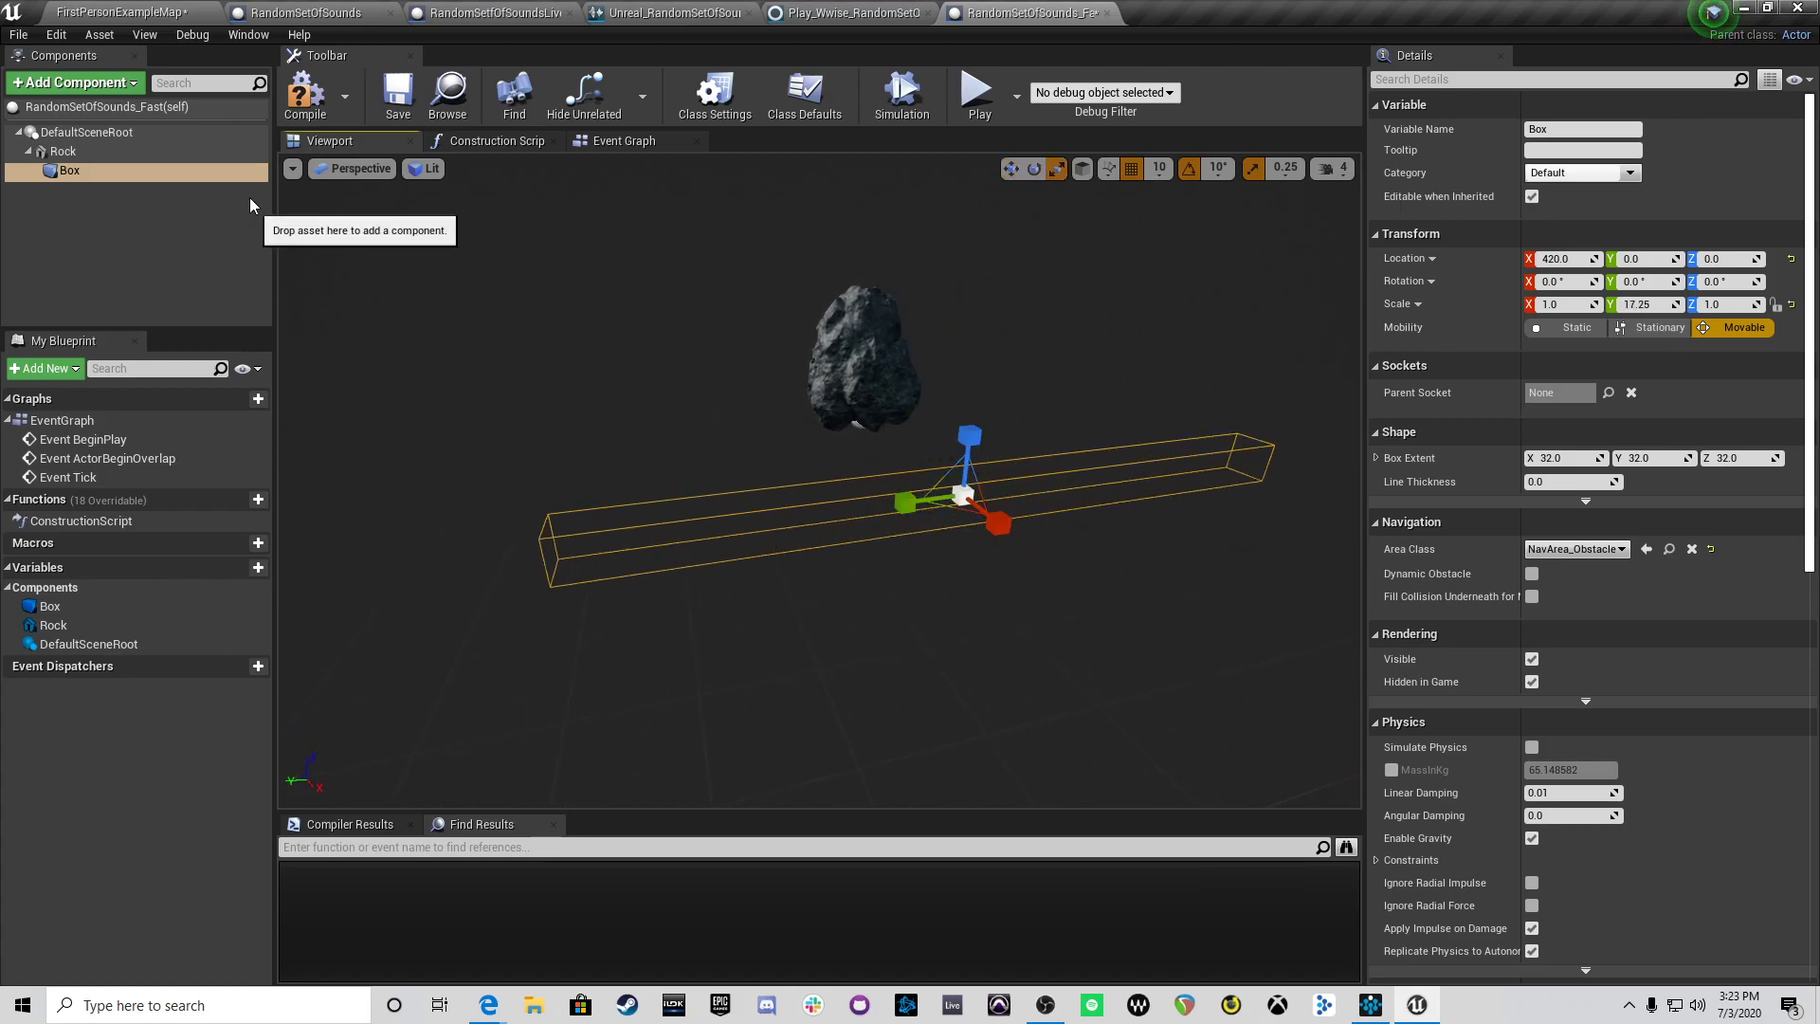
{"action": "left_click", "coordinate": [304, 93]}
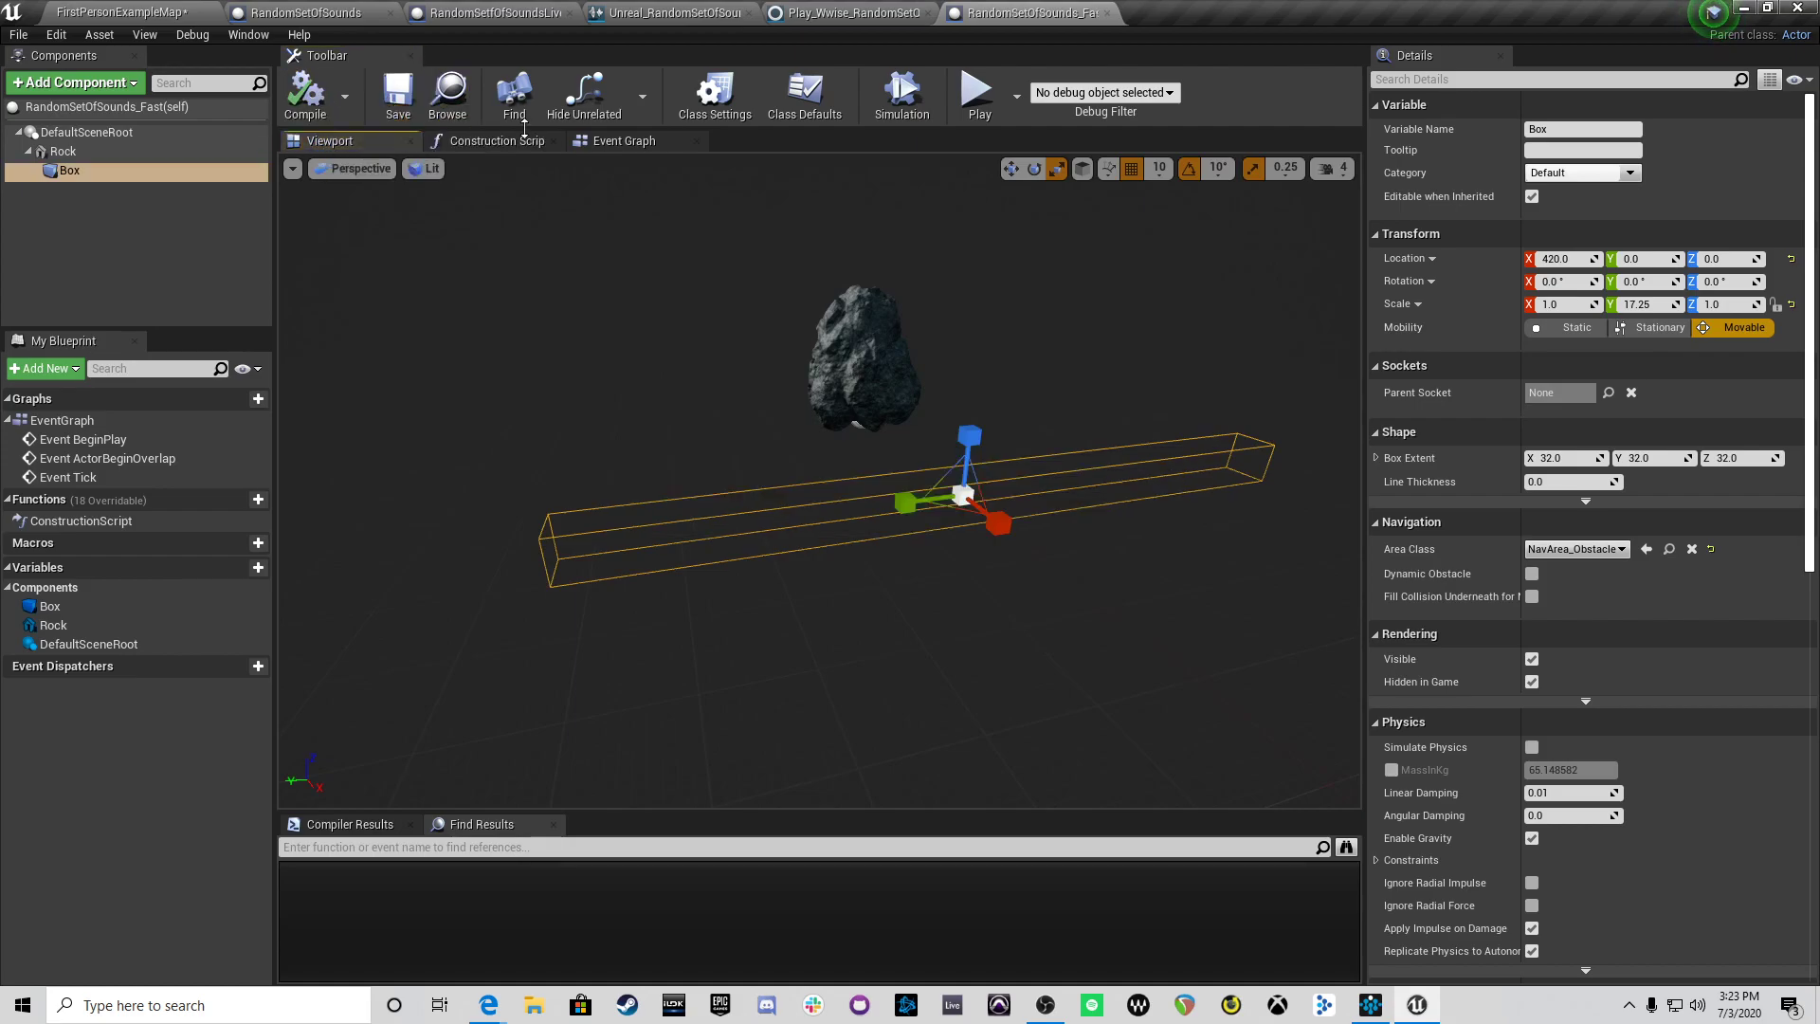
Step: Add an On Component Begin Overlap event for the Box component to the Event Graph
{"action": "left_click", "coordinate": [610, 139]}
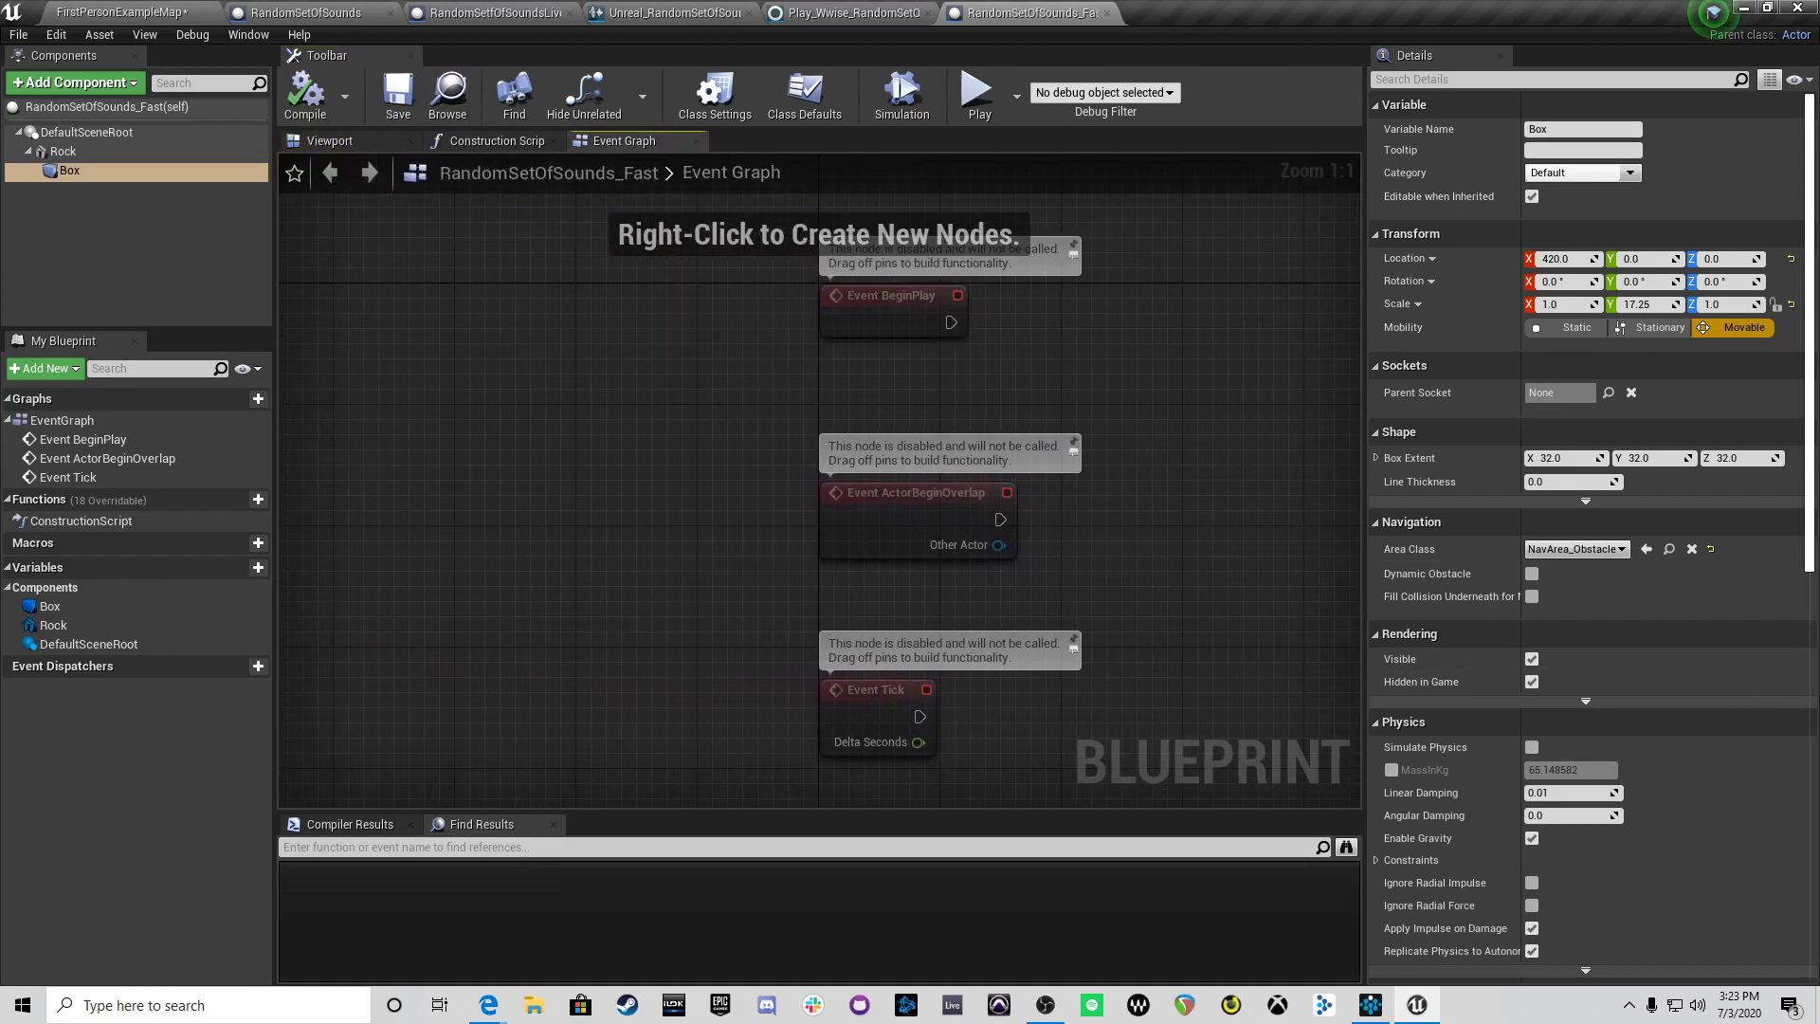
{"action": "scroll", "coordinate": [1611, 474], "scroll_direction": "down", "scroll_amount": 10}
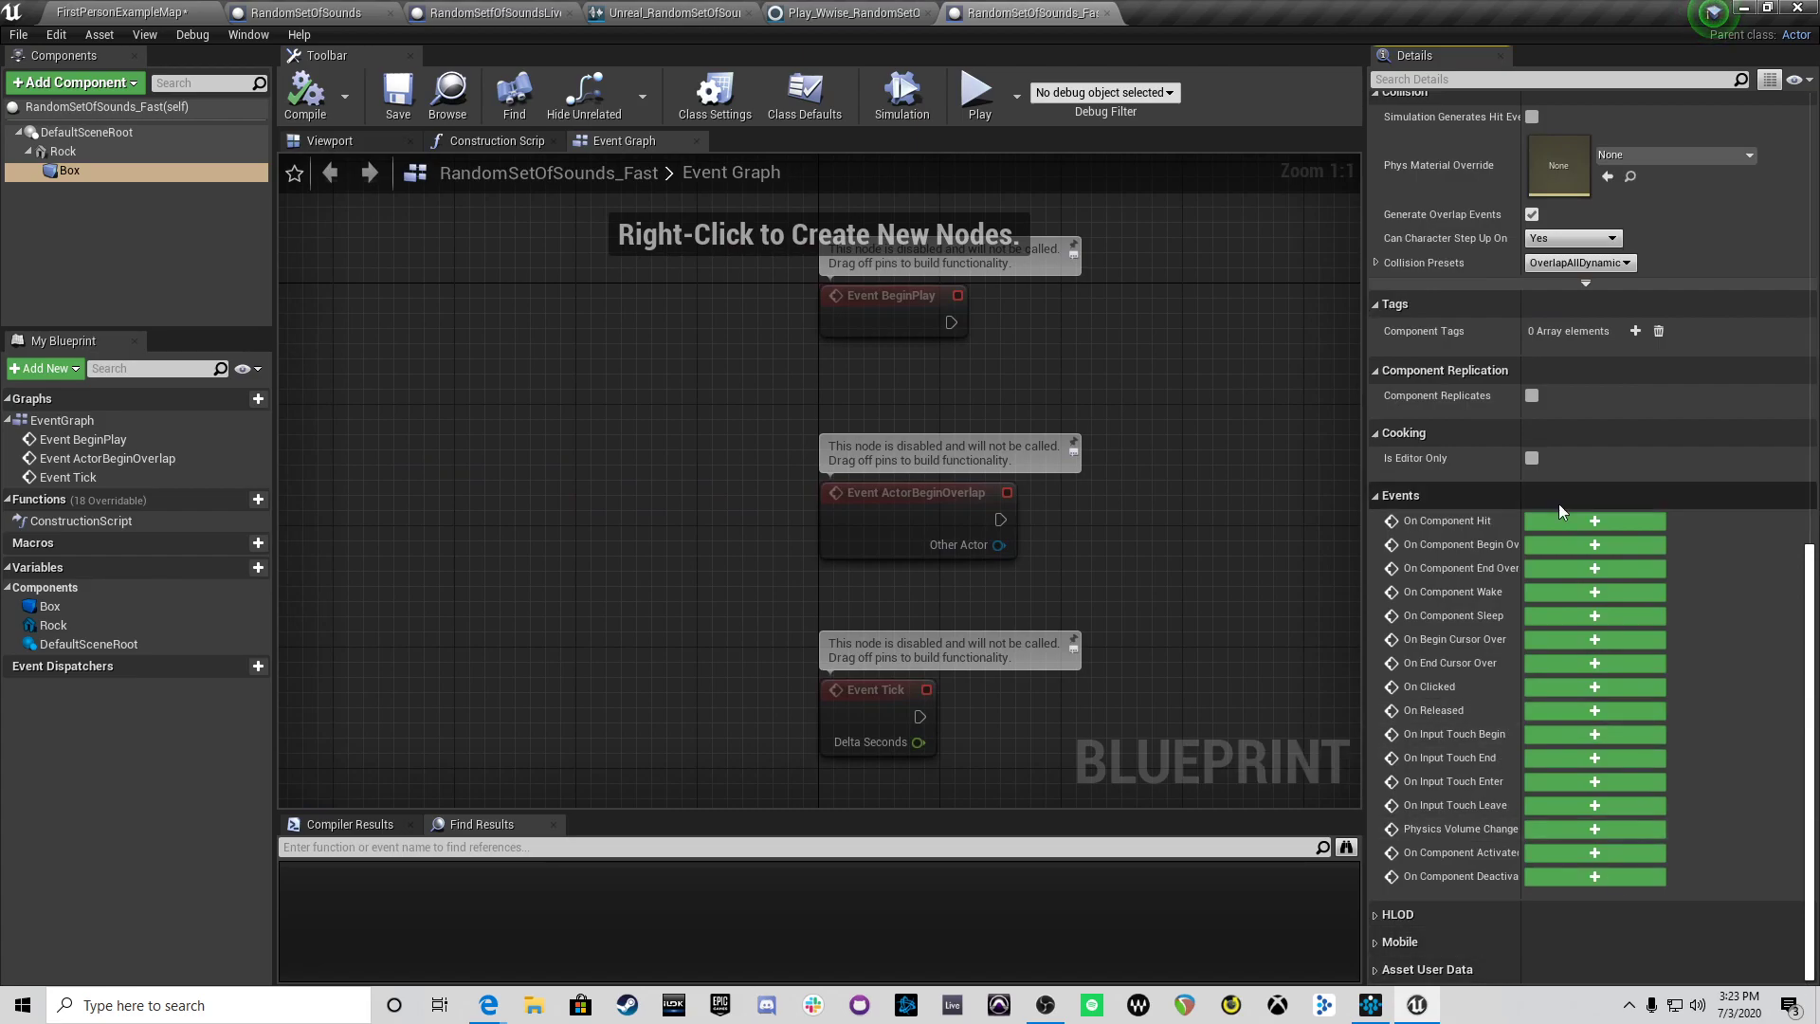
{"action": "left_click", "coordinate": [1602, 545]}
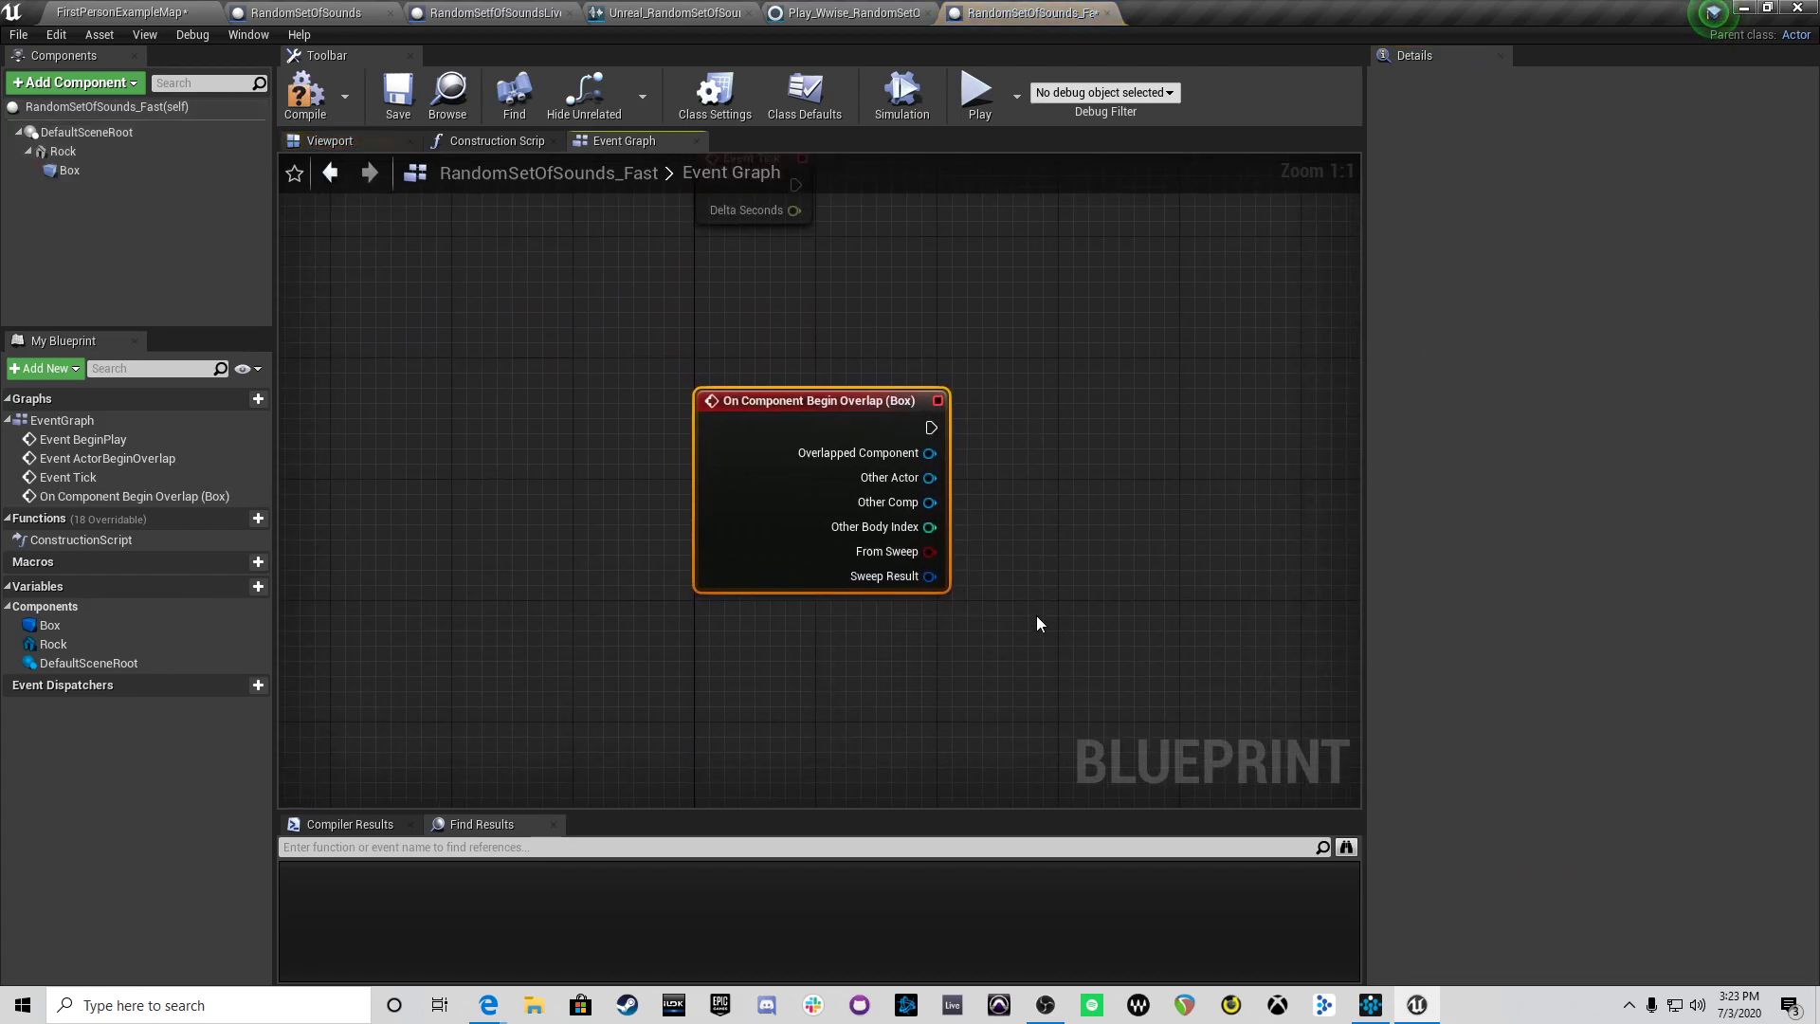
Step: Add a Cast To Character node executed by the overlap event and connect Other Actor to its Object input
{"action": "left_click_drag", "start_coordinate": [927, 418], "coordinate": [1054, 414]}
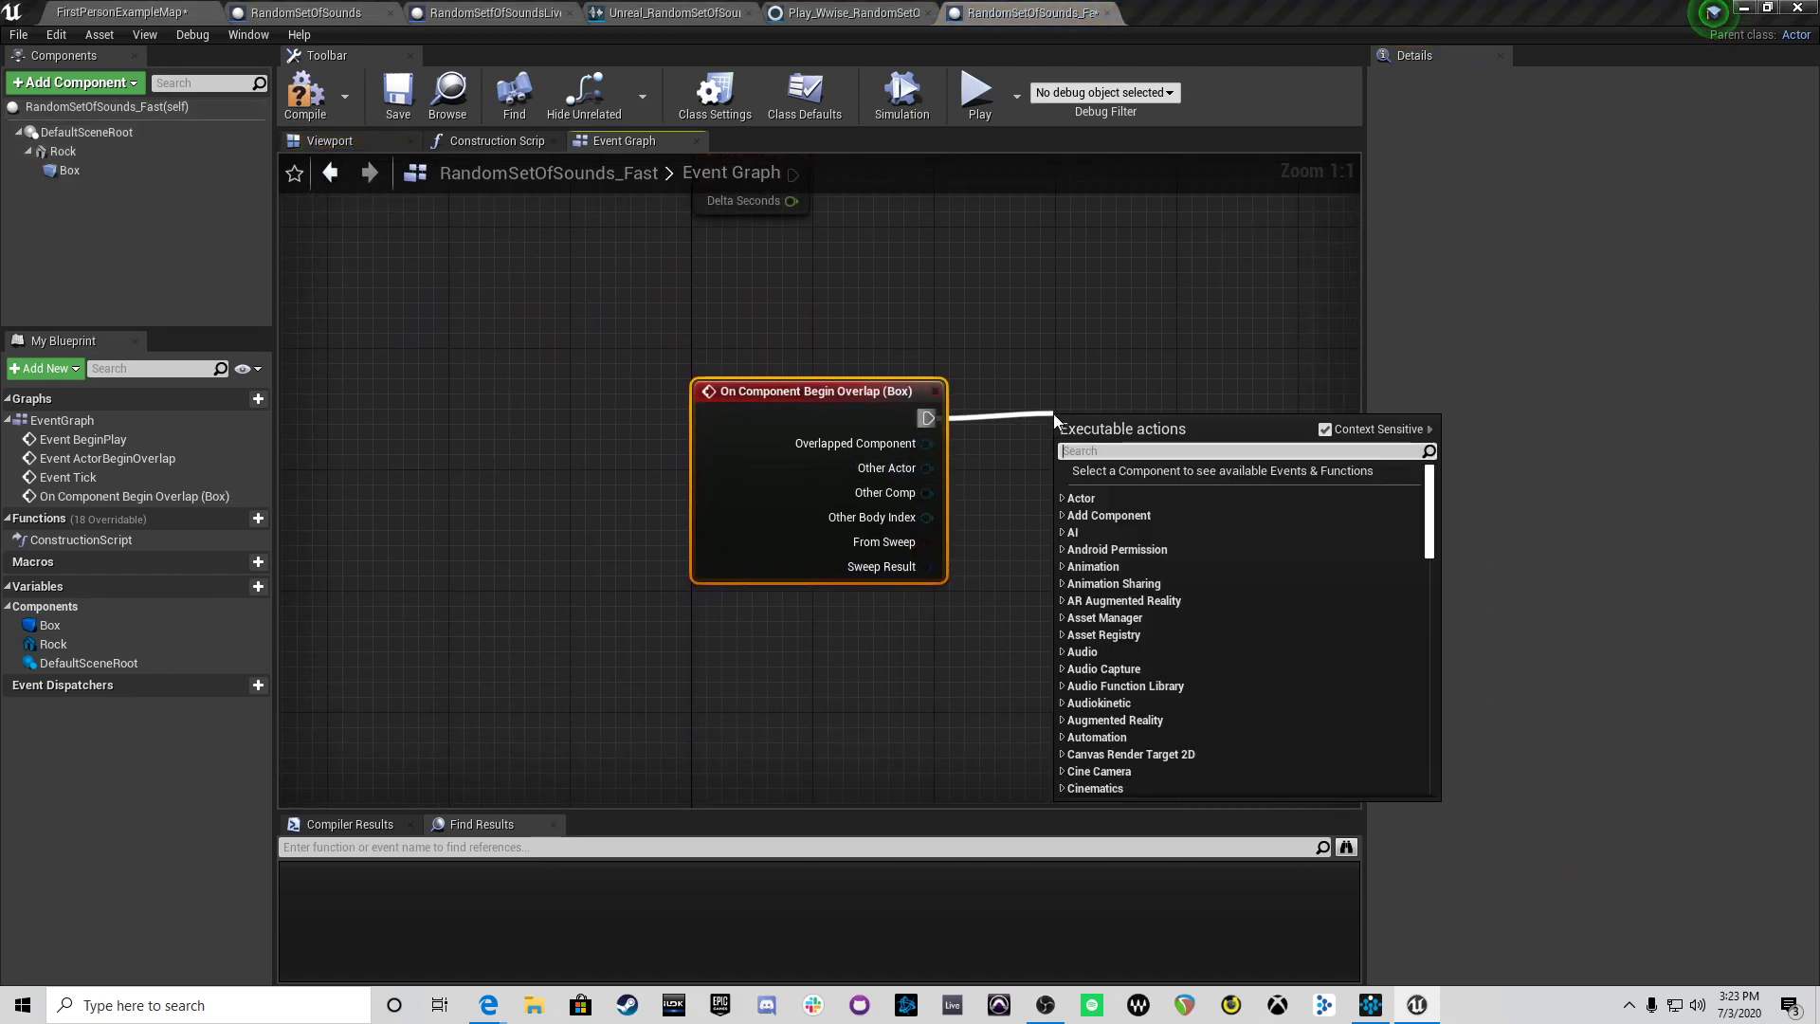
{"action": "type", "text": "cast to cha"}
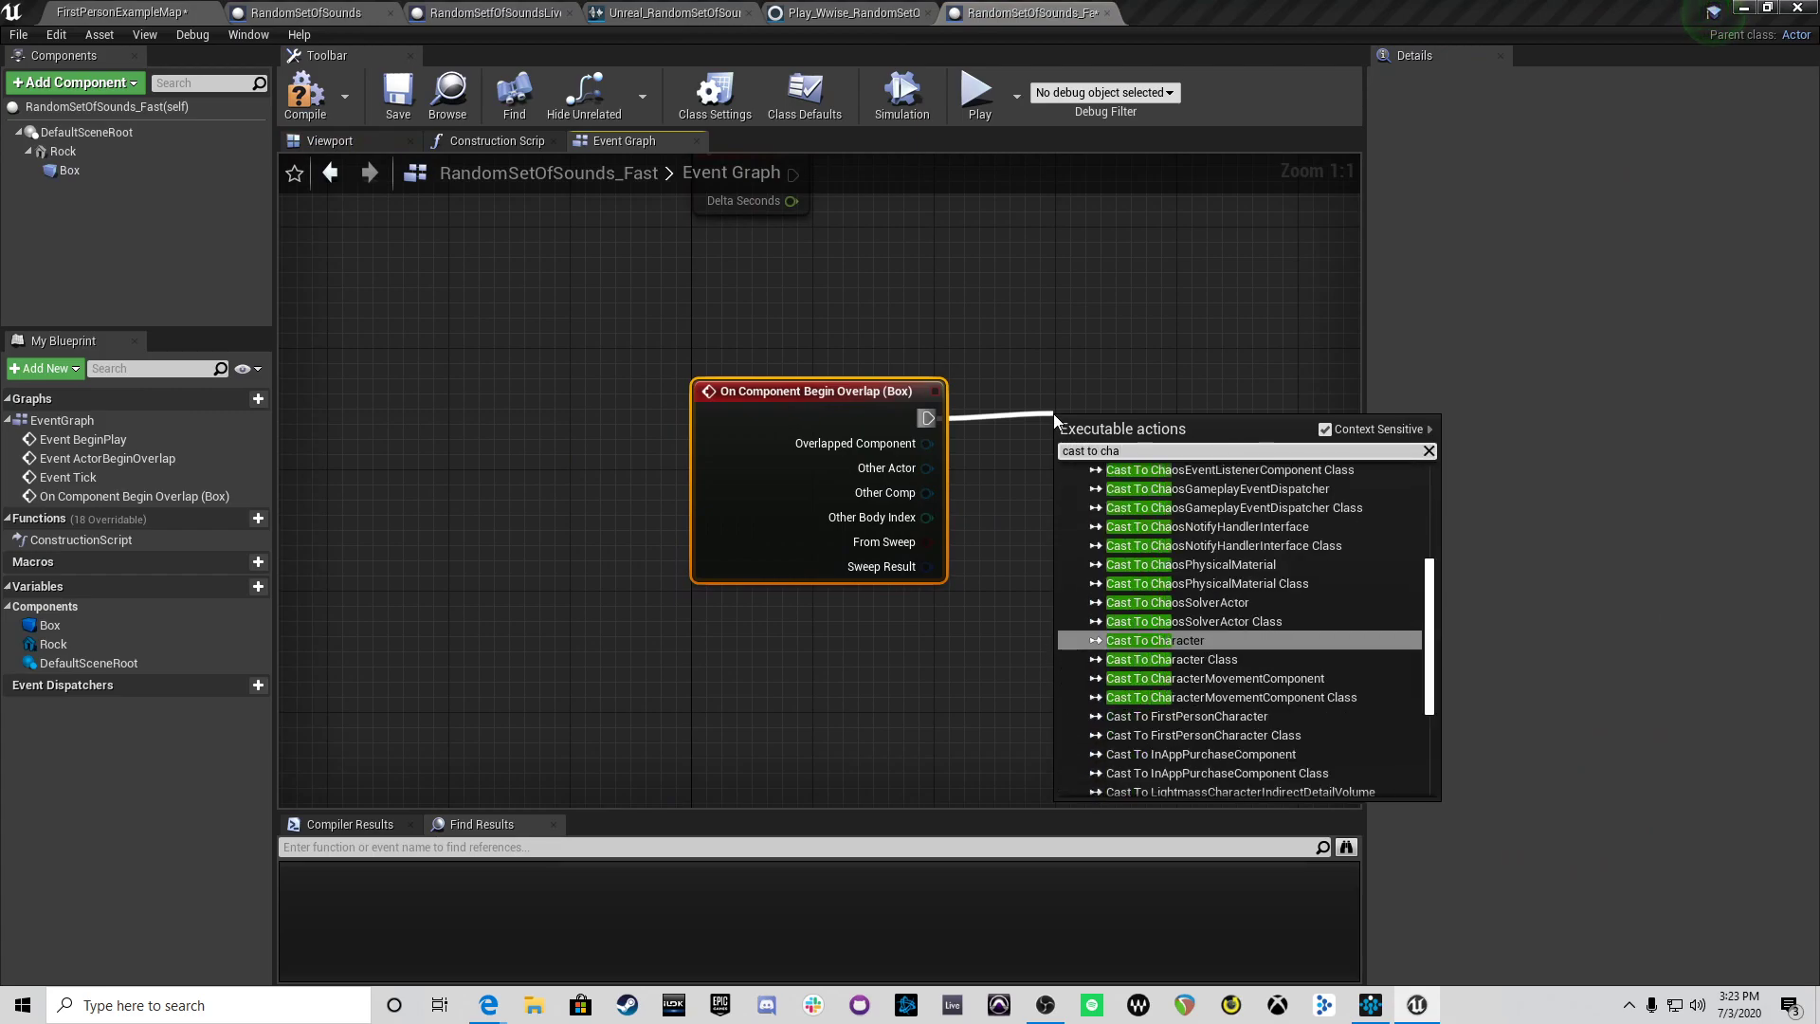
{"action": "left_click", "coordinate": [1225, 641]}
{"action": "left_click_drag", "start_coordinate": [927, 468], "coordinate": [1074, 474]}
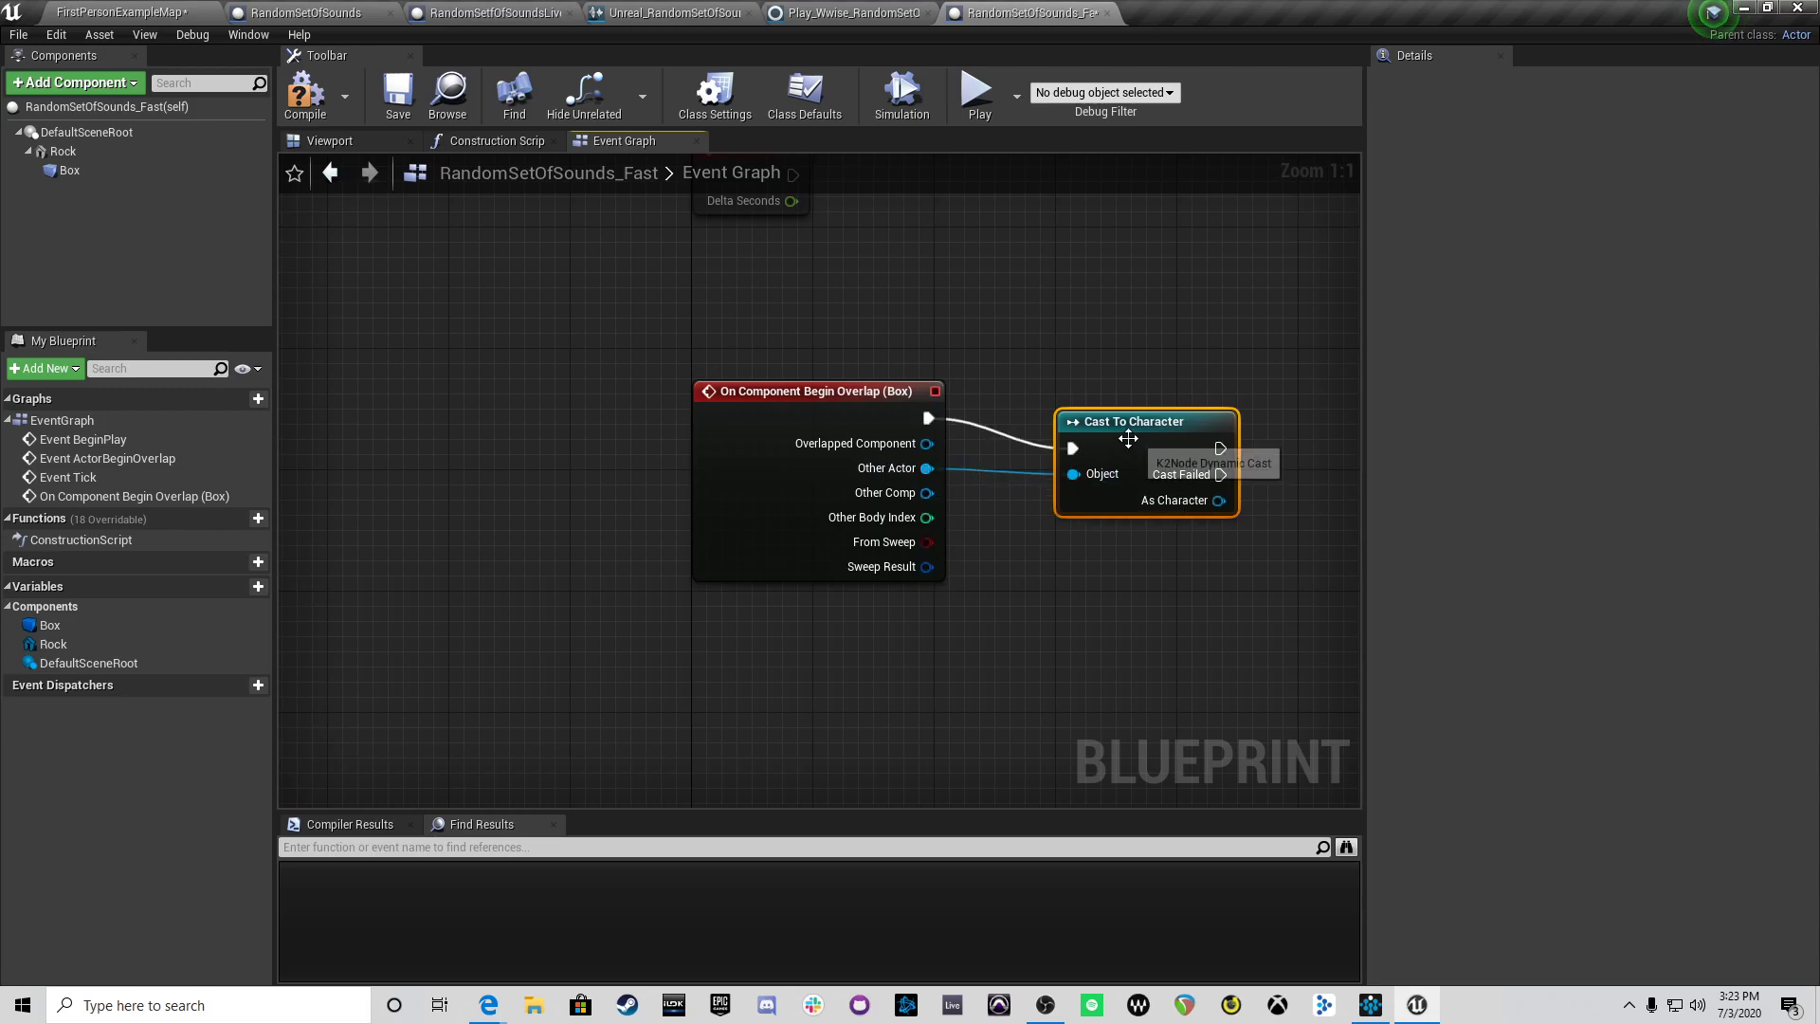
Step: Add a Spawn Emitter at Location node executed after the successful Cast To Character
{"action": "right_click_drag", "start_coordinate": [1191, 529], "coordinate": [886, 581]}
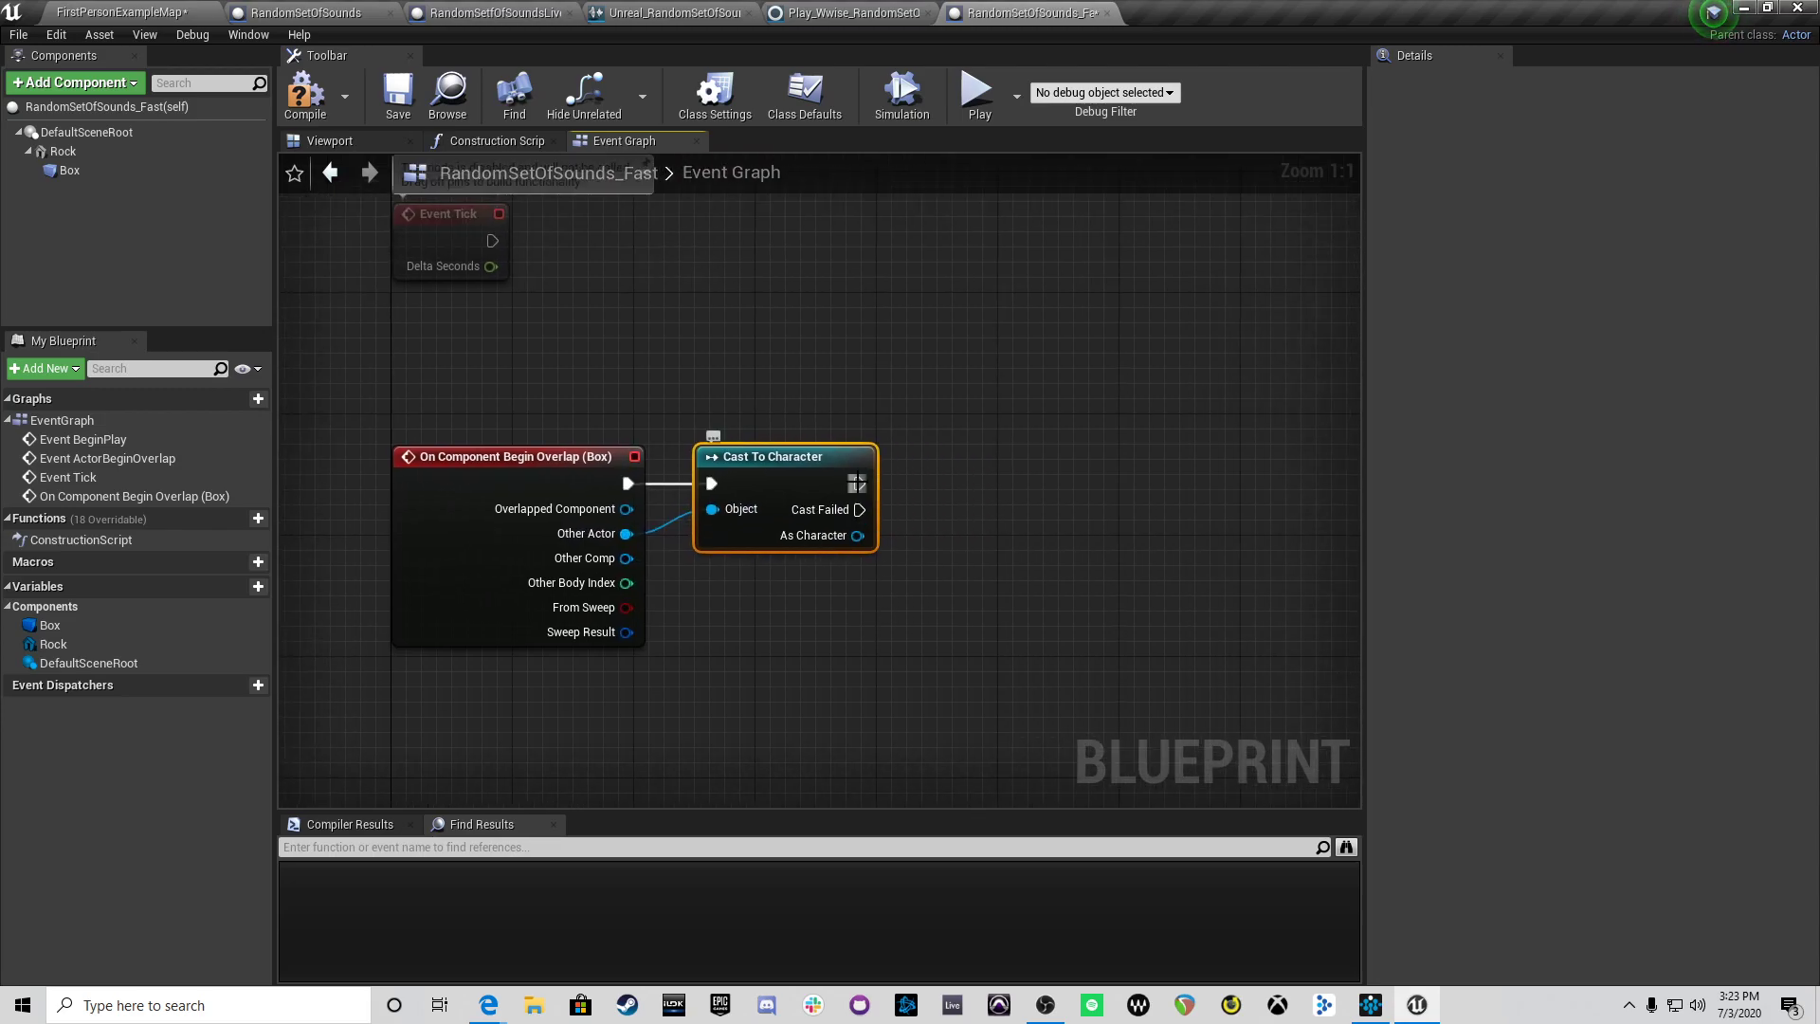
{"action": "left_click_drag", "start_coordinate": [856, 483], "coordinate": [986, 474]}
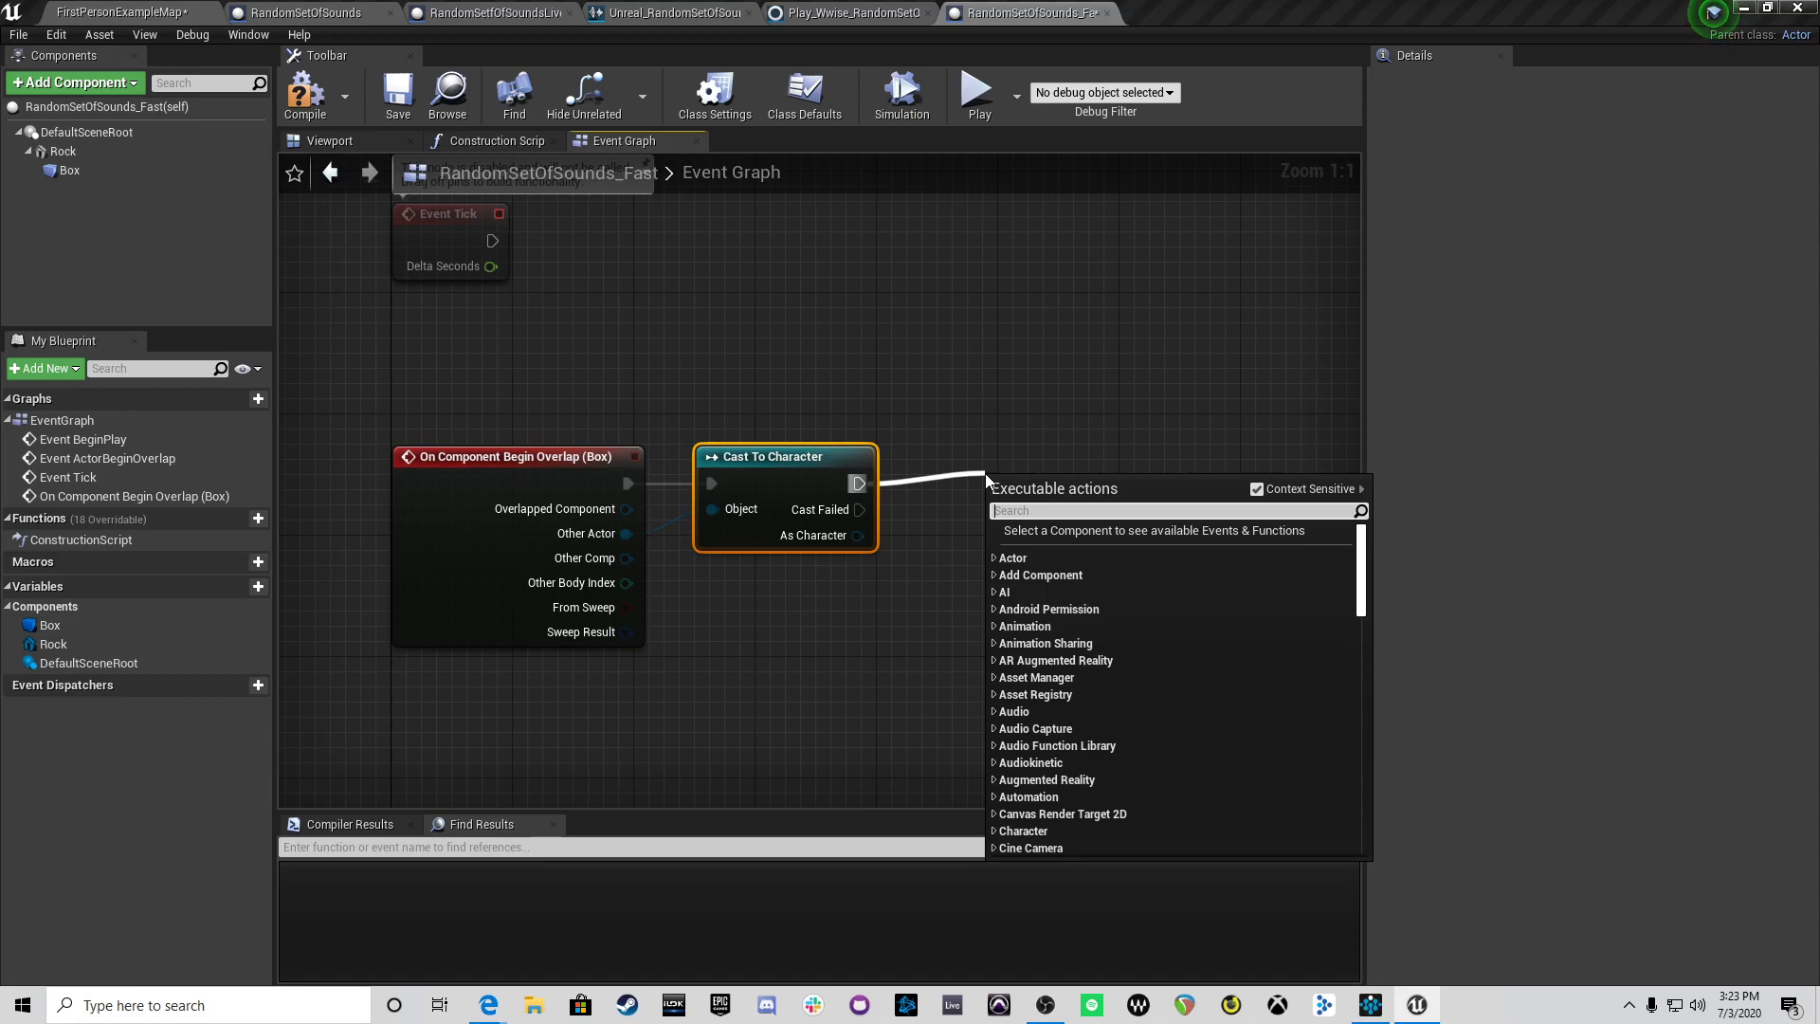
{"action": "type", "text": "spaw"}
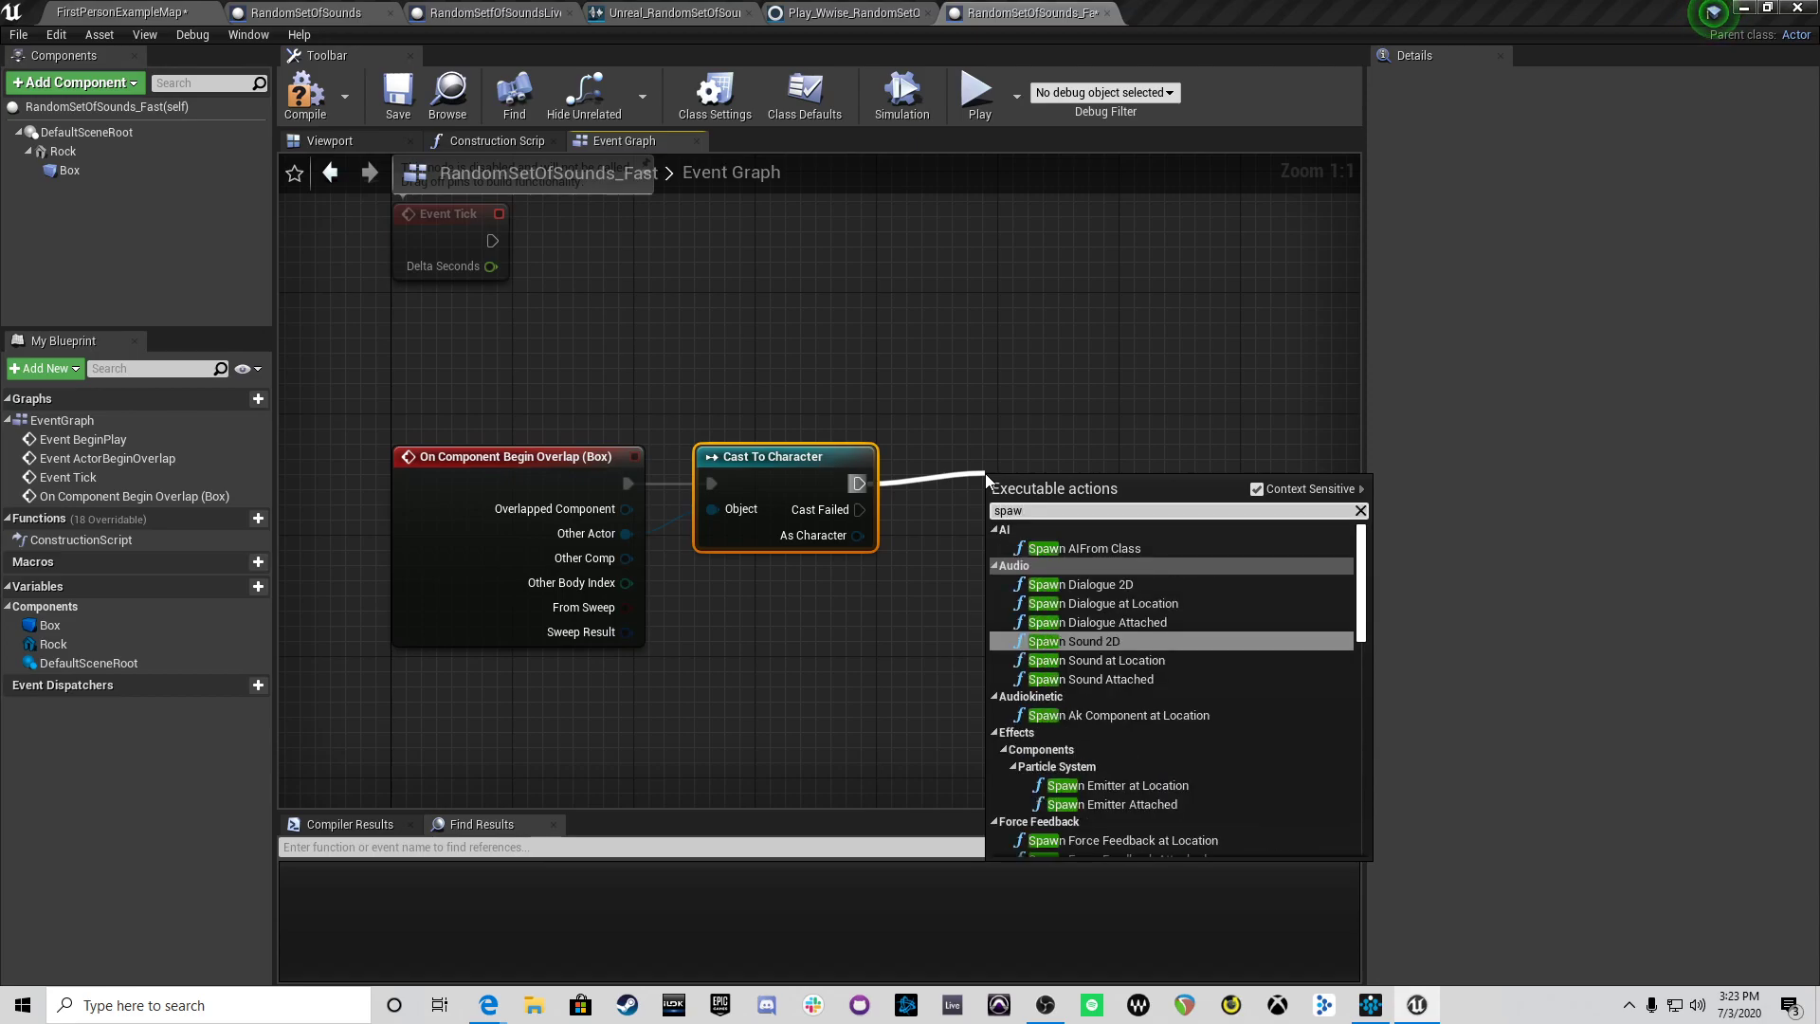
{"action": "type", "text": "n emi"}
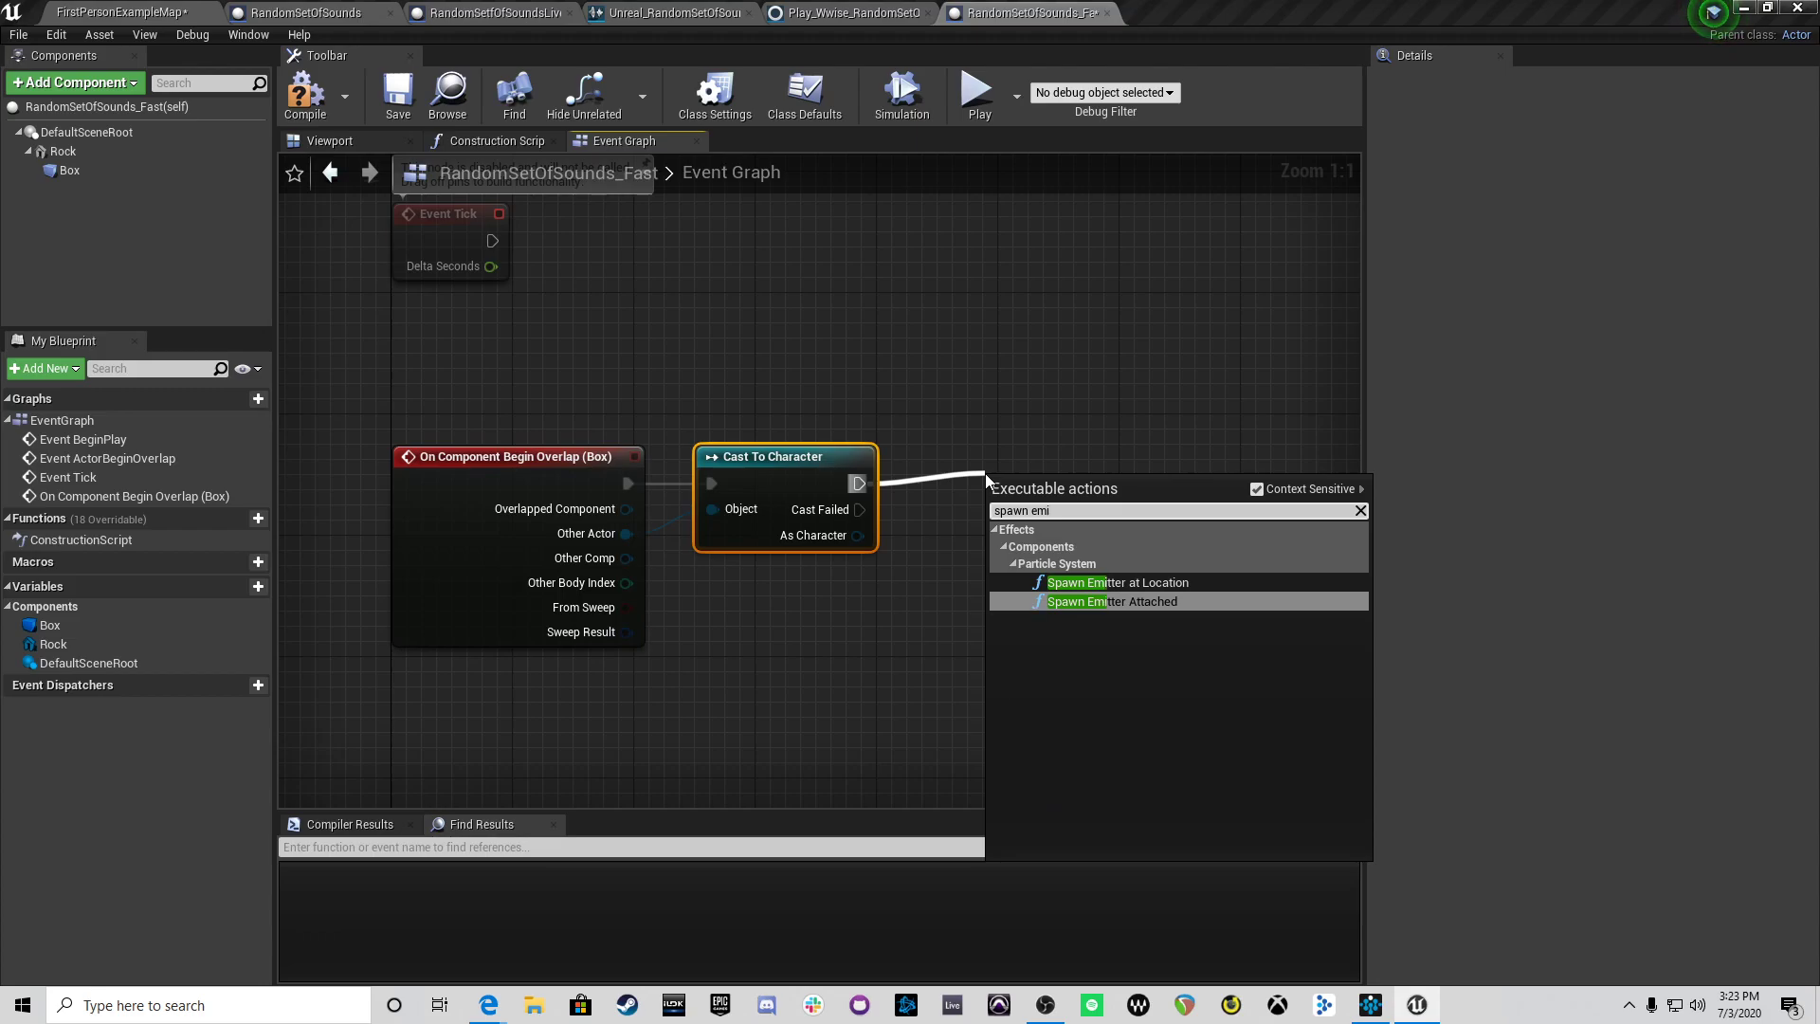
{"action": "key", "text": "Up"}
{"action": "key", "text": "Return"}
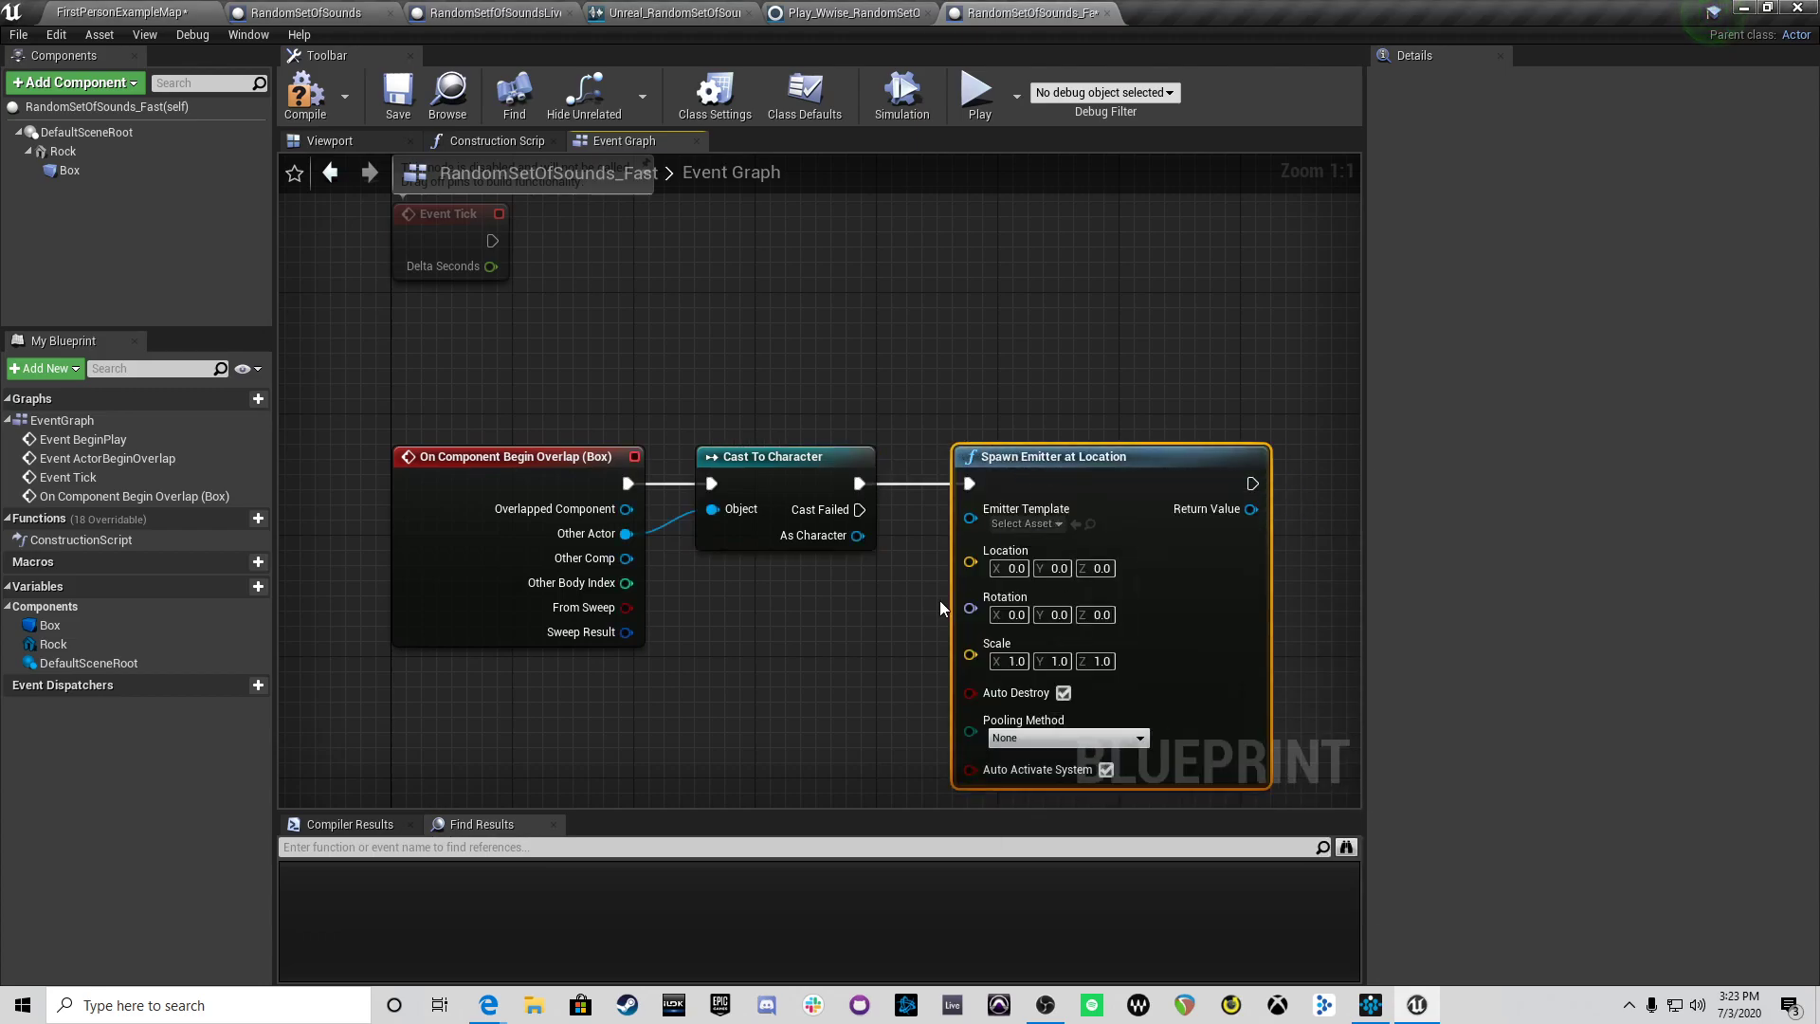
Step: Set the Emitter Template of the Spawn Emitter at Location node to P_Explosion
{"action": "left_click", "coordinate": [1026, 524]}
{"action": "type", "text": "expl"}
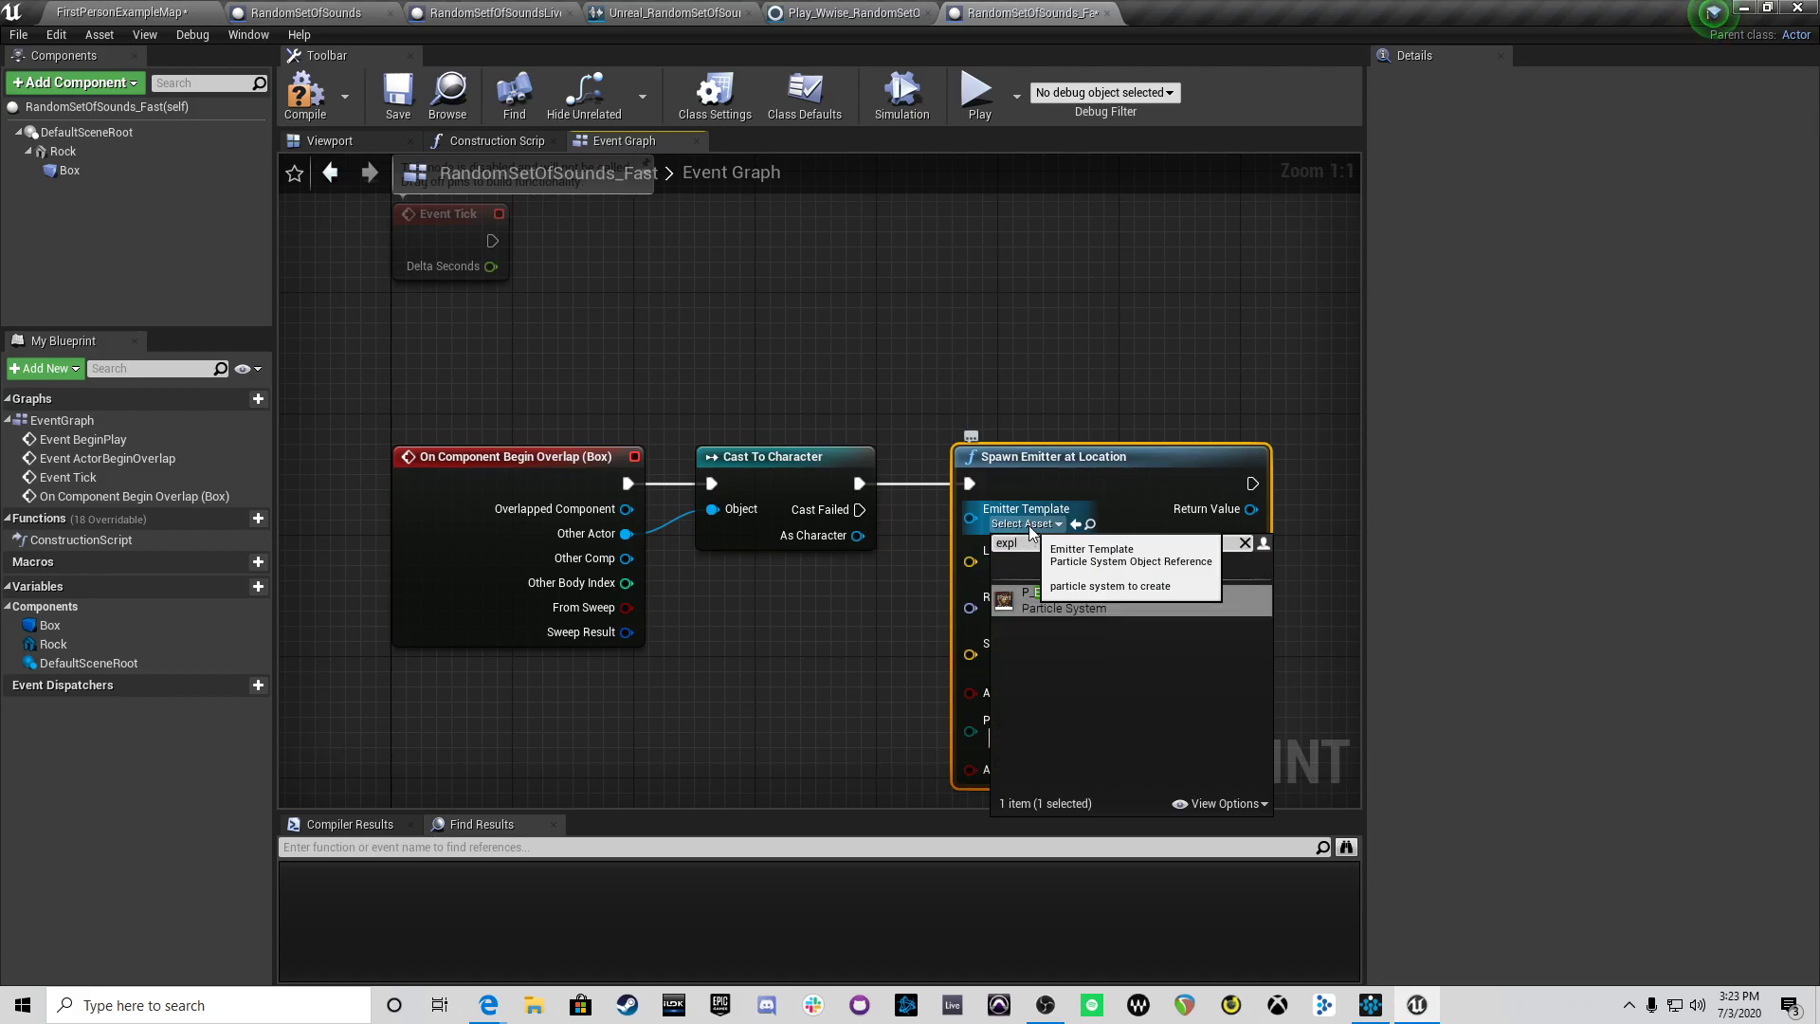
{"action": "key", "text": "Return"}
Step: Add a GetWorldLocation (Rock) node feeding the Location input of Spawn Emitter at Location
{"action": "right_click_drag", "start_coordinate": [796, 647], "coordinate": [820, 586]}
{"action": "left_click_drag", "start_coordinate": [994, 499], "coordinate": [824, 573]}
{"action": "type", "text": "get wr"}
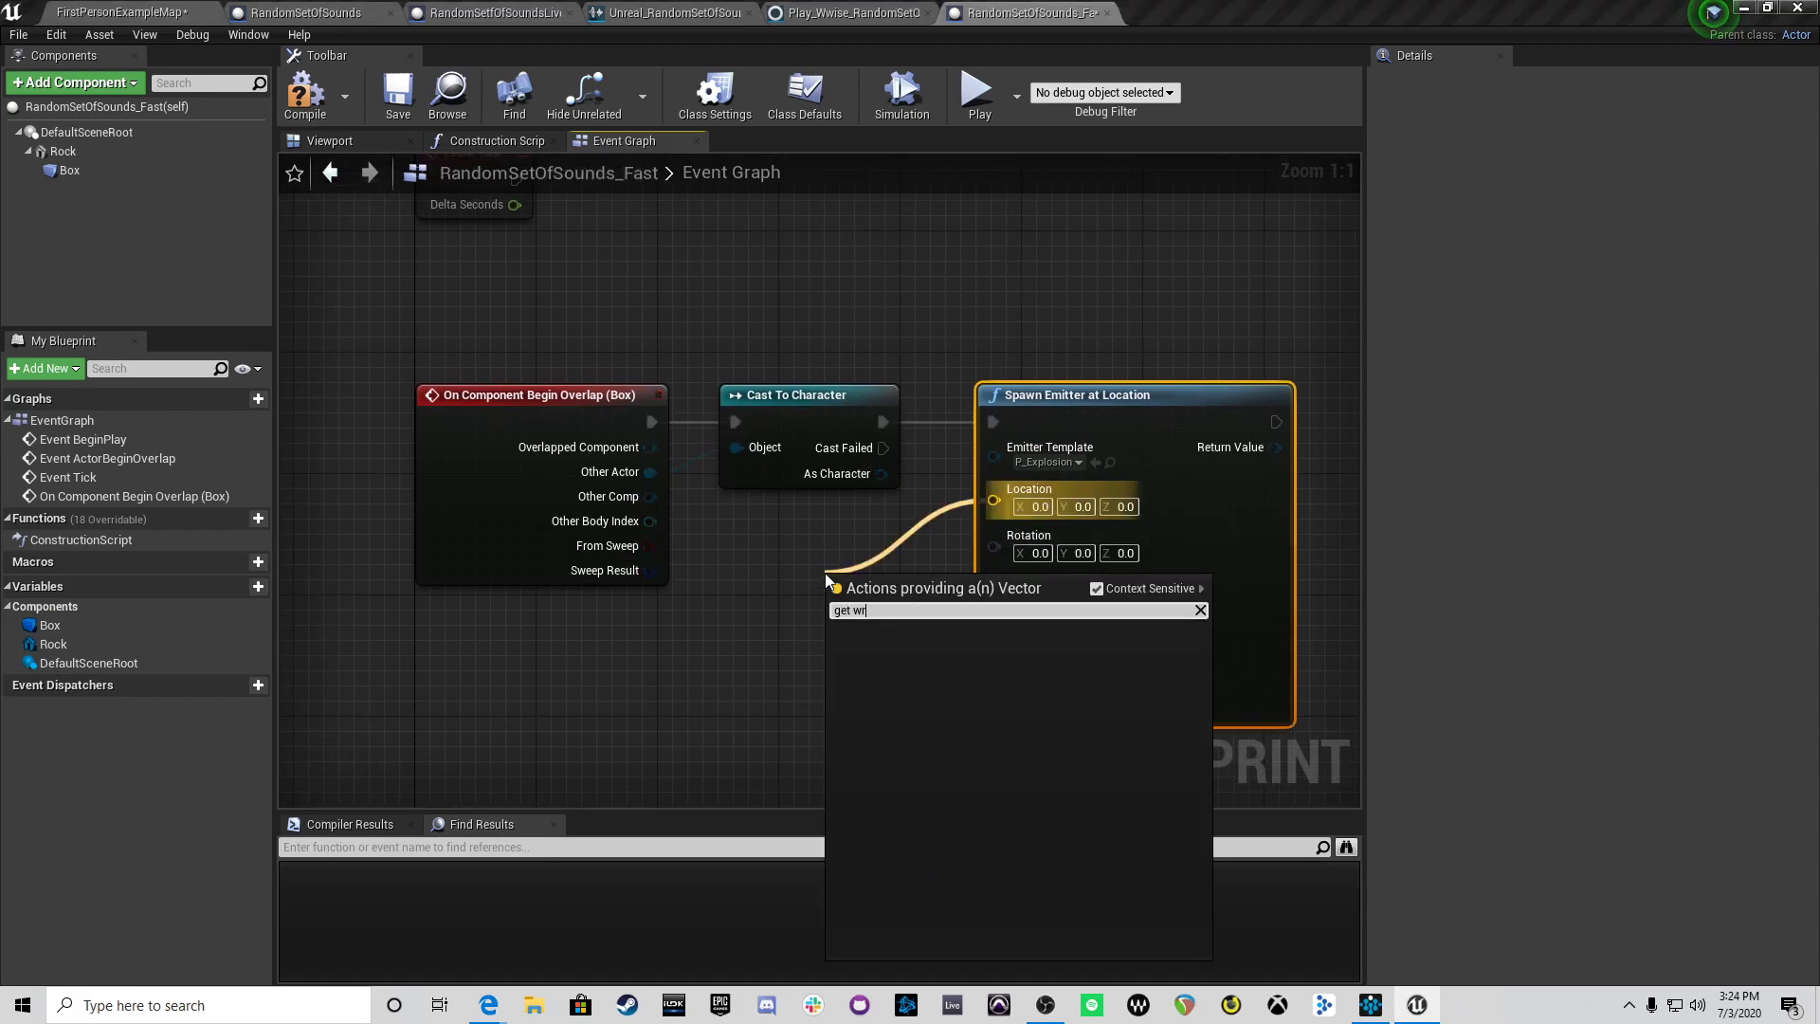
{"action": "key", "text": "BackSpace"}
{"action": "type", "text": "orld"}
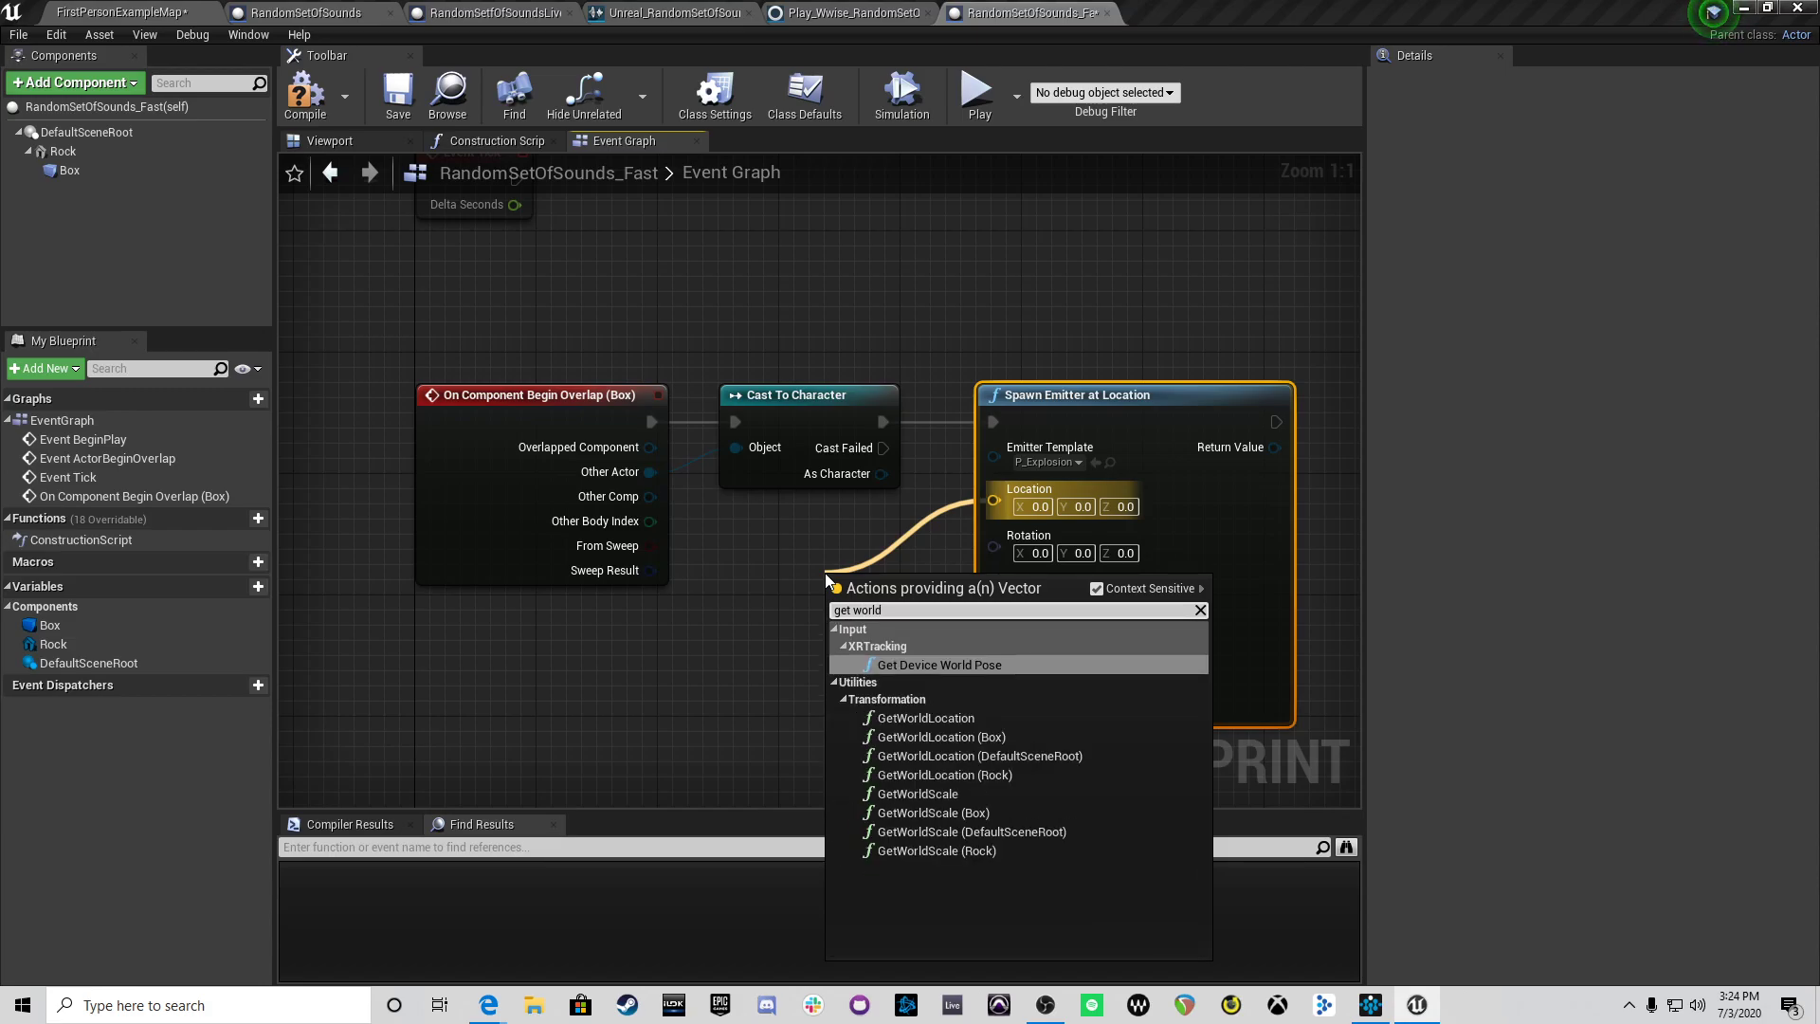
{"action": "left_click", "coordinate": [986, 776]}
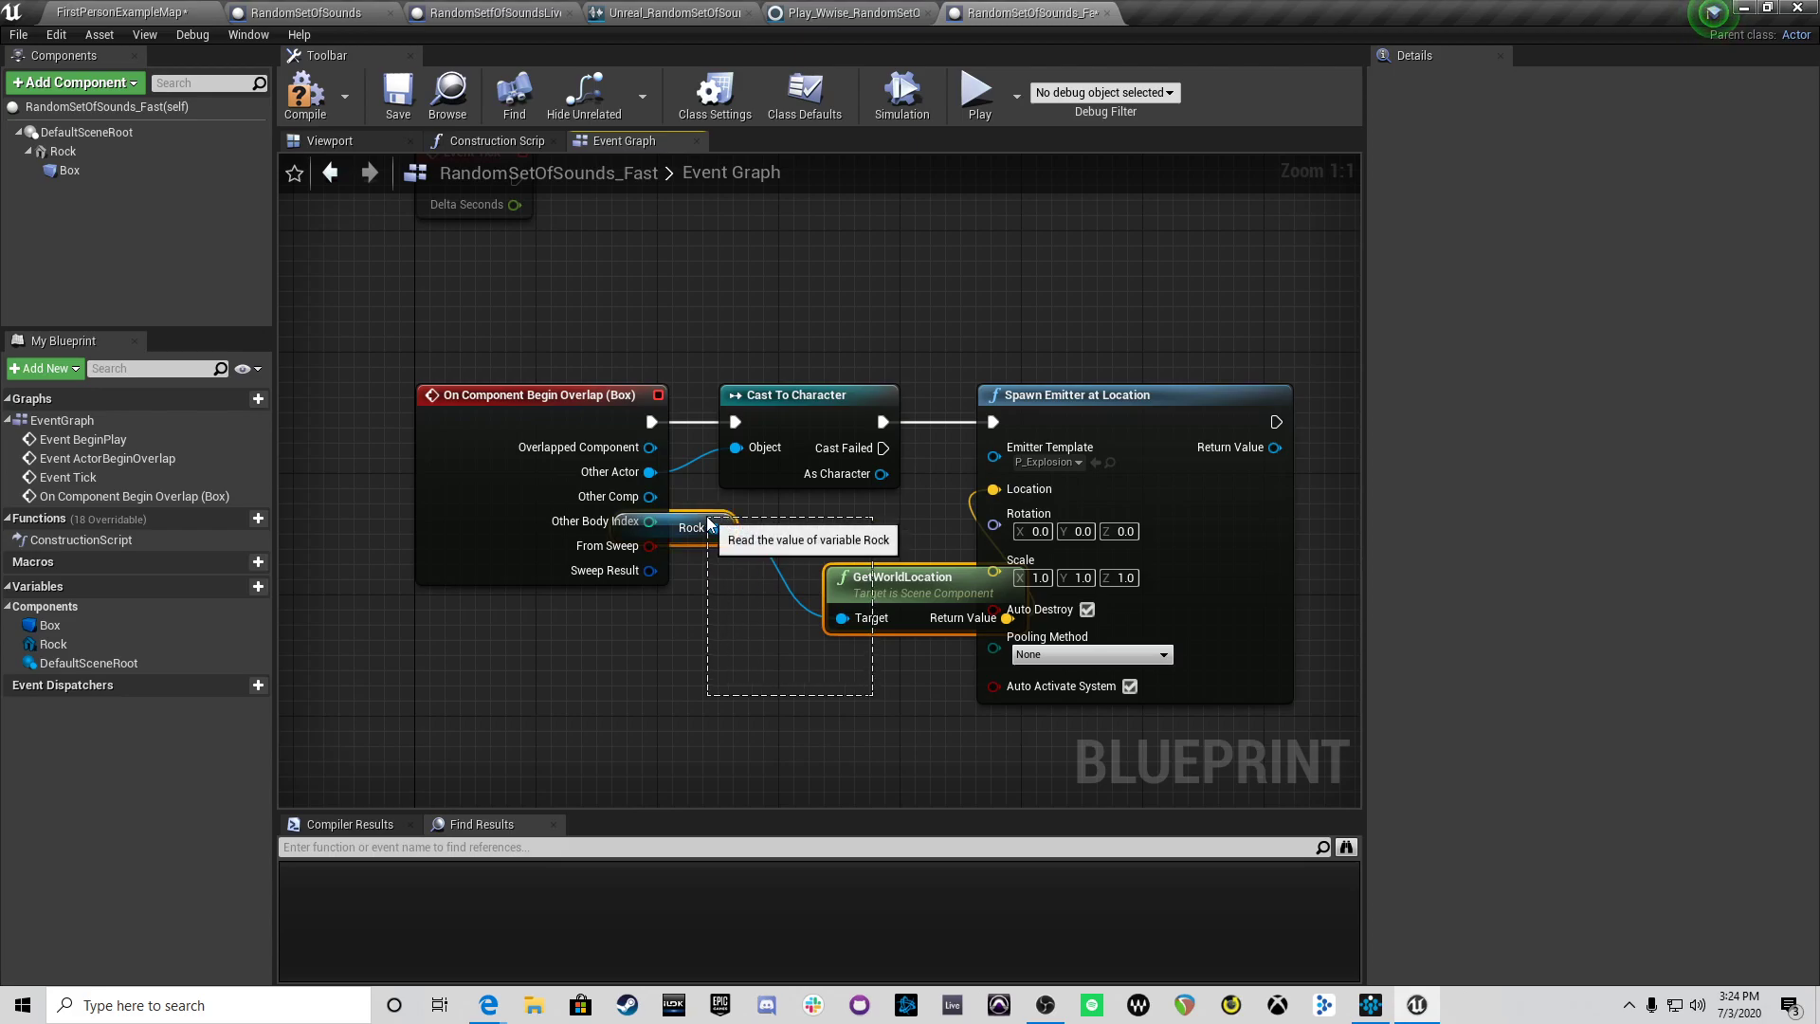
Step: Arrange the Rock reference and GetWorldLocation nodes below the overlap event and Cast To Character nodes
{"action": "left_click_drag", "start_coordinate": [714, 519], "coordinate": [578, 616]}
{"action": "left_click_drag", "start_coordinate": [815, 690], "coordinate": [814, 609]}
{"action": "left_click", "coordinate": [799, 604]}
{"action": "right_click_drag", "start_coordinate": [858, 728], "coordinate": [699, 728]}
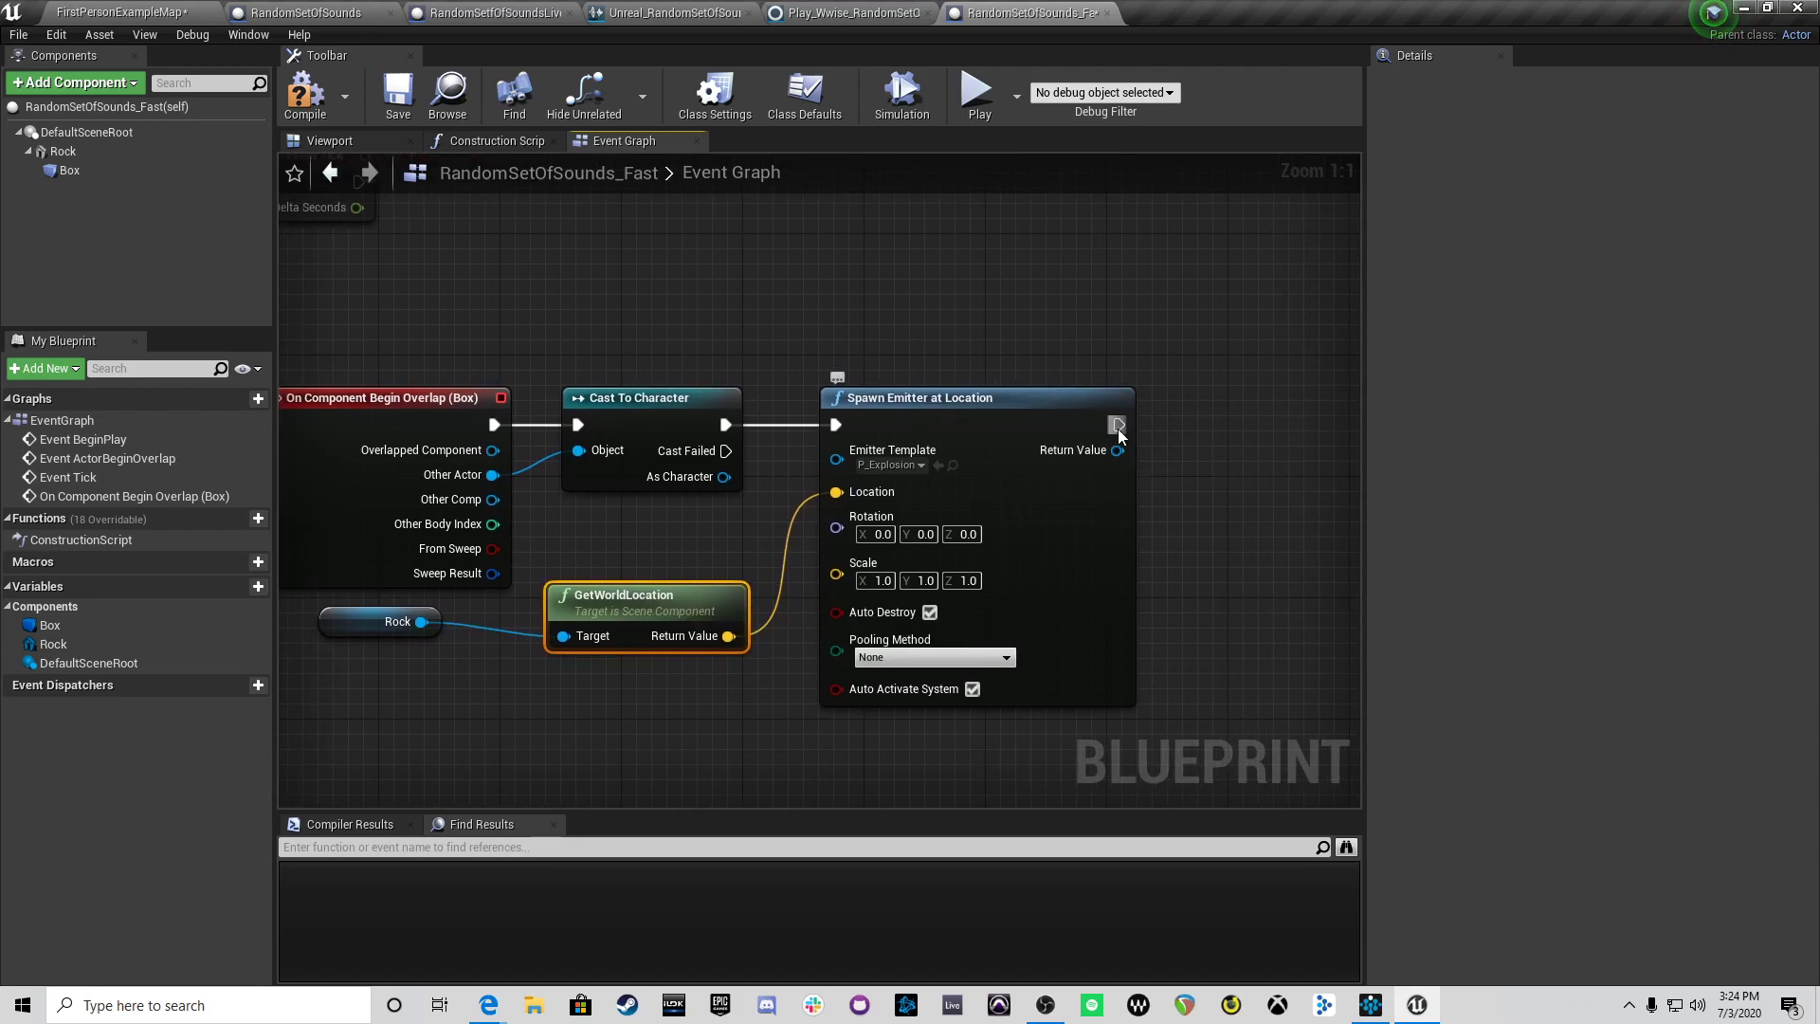
Step: Add a Play Sound at Location node executed after Spawn Emitter at Location and place it beside that node
{"action": "left_click_drag", "start_coordinate": [1116, 424], "coordinate": [1206, 419]}
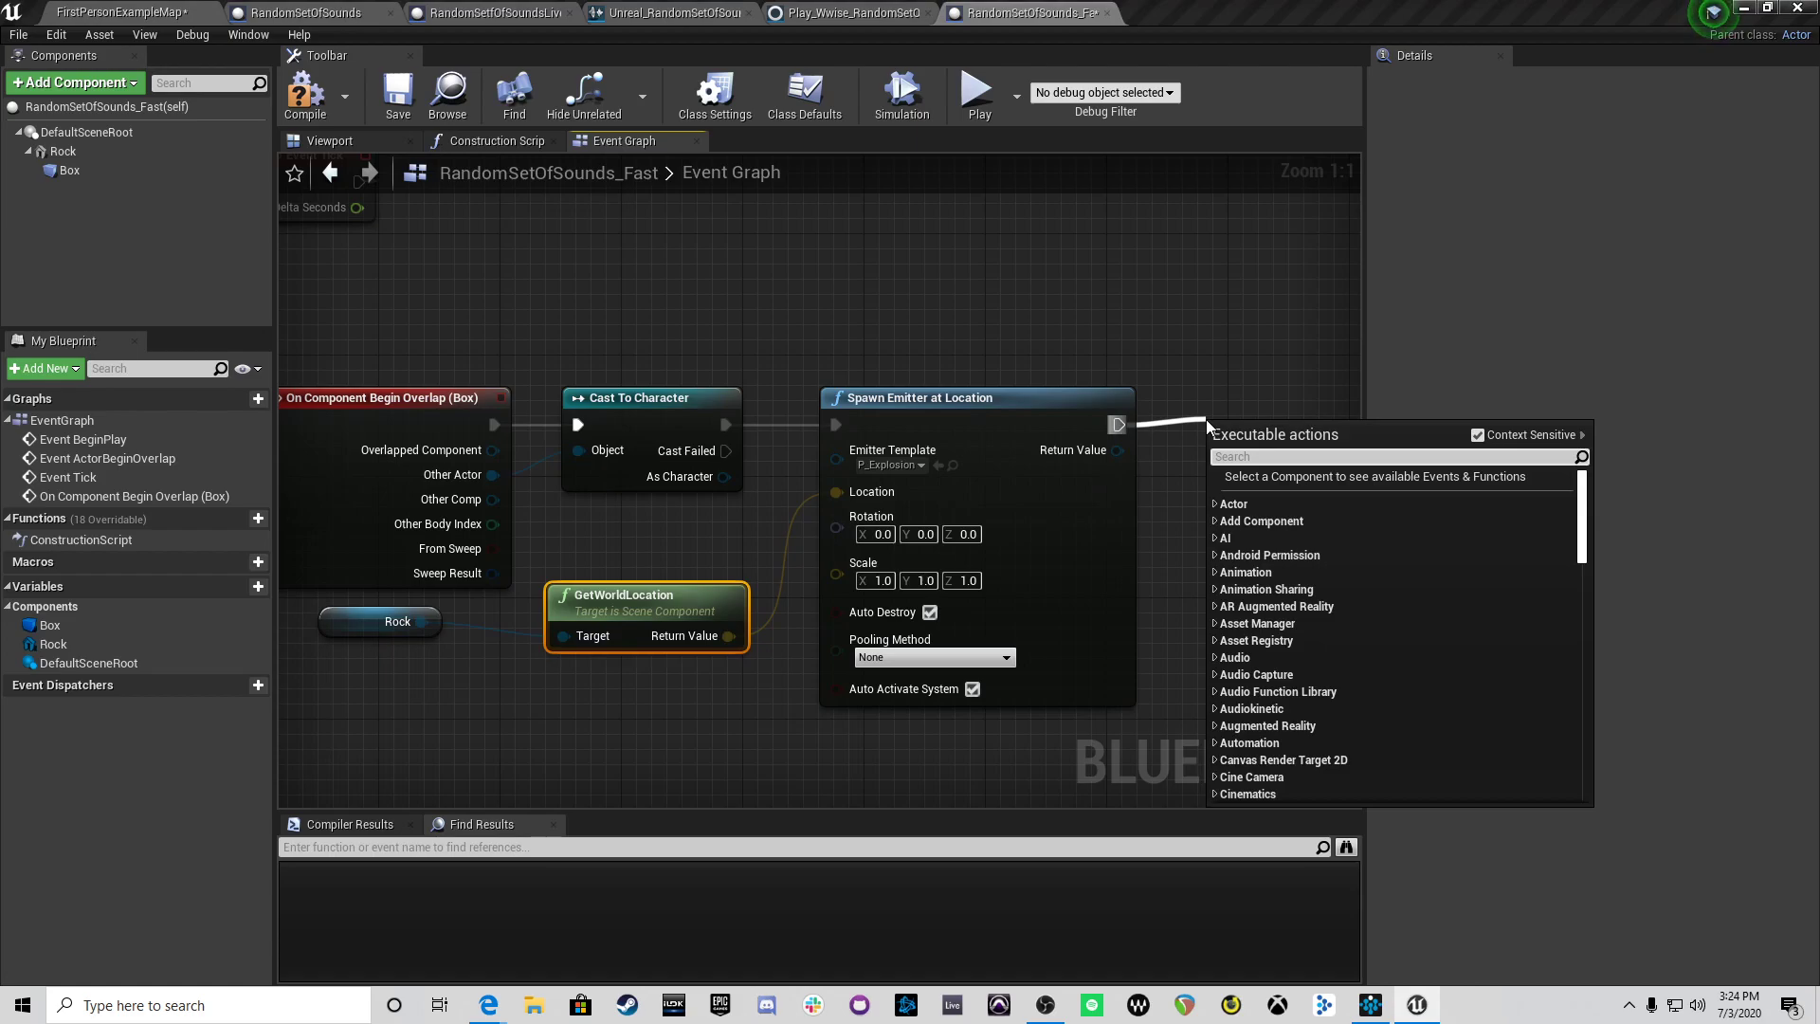
{"action": "type", "text": "play sou"}
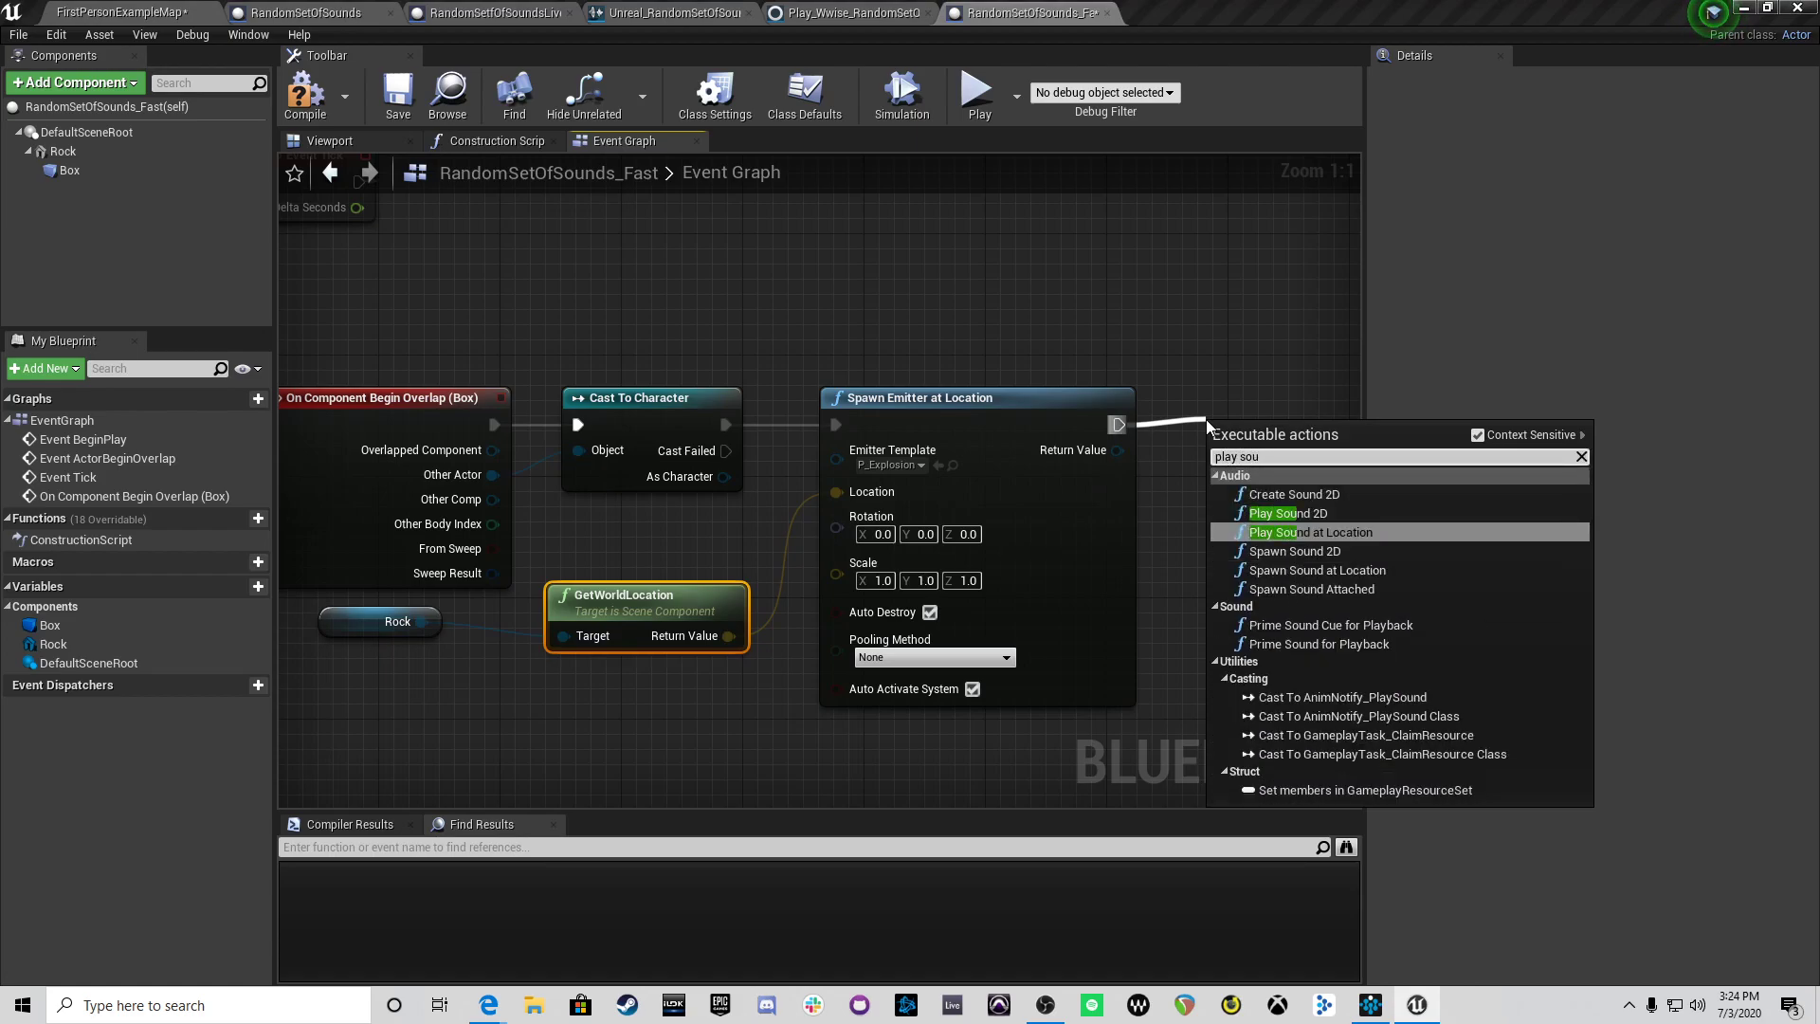
{"action": "key", "text": "Return"}
{"action": "right_click_drag", "start_coordinate": [1306, 437], "coordinate": [995, 347]}
{"action": "left_click_drag", "start_coordinate": [996, 347], "coordinate": [1072, 324]}
Step: Duplicate the Rock and GetWorldLocation nodes and connect the copy's Return Value to the Location input of Play Sound at Location
{"action": "right_click_drag", "start_coordinate": [967, 517], "coordinate": [1331, 502]}
{"action": "left_click_drag", "start_coordinate": [683, 569], "coordinate": [409, 508]}
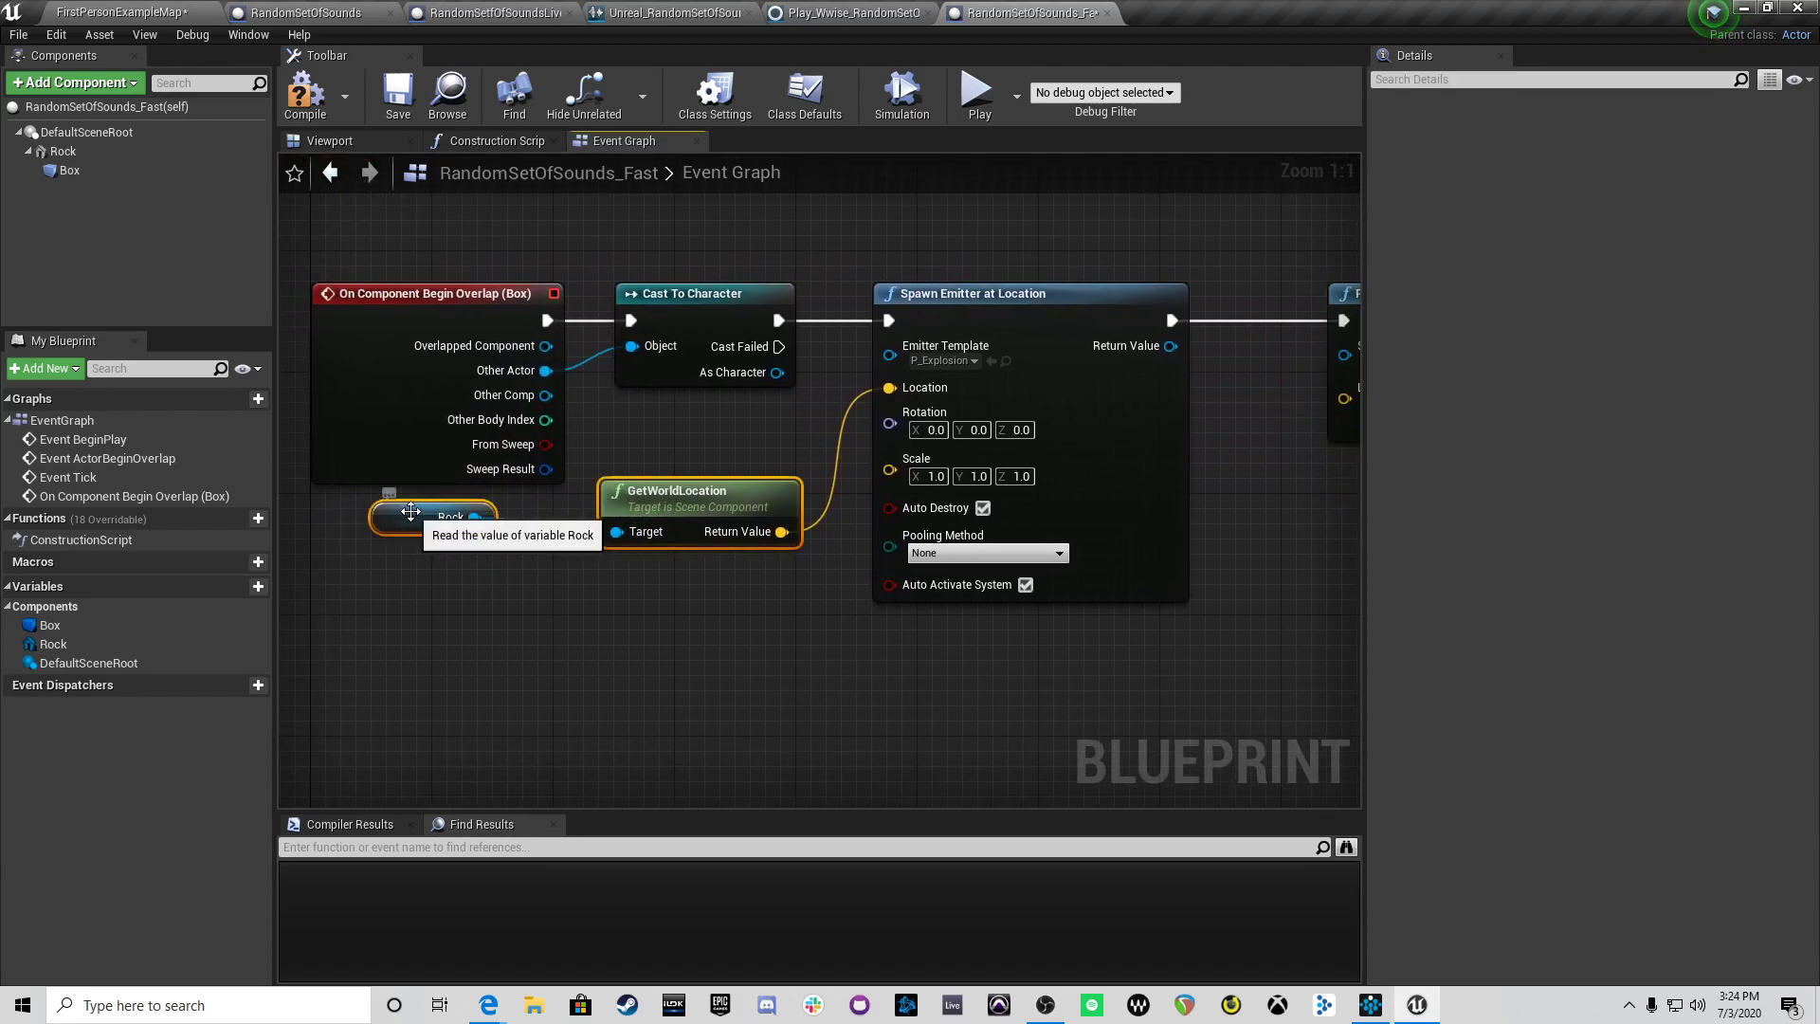
{"action": "key", "text": "ctrl+c"}
{"action": "key", "text": "ctrl+v"}
{"action": "left_click_drag", "start_coordinate": [550, 504], "coordinate": [641, 566]}
{"action": "left_click_drag", "start_coordinate": [770, 614], "coordinate": [1223, 690]}
{"action": "right_click_drag", "start_coordinate": [1223, 690], "coordinate": [806, 687]}
{"action": "left_click", "coordinate": [1146, 315]}
{"action": "left_click_drag", "start_coordinate": [815, 638], "coordinate": [1033, 394]}
Step: Arrange the copied Rock and GetWorldLocation nodes between Spawn Emitter at Location and Play Sound at Location
{"action": "right_click_drag", "start_coordinate": [1076, 505], "coordinate": [824, 562]}
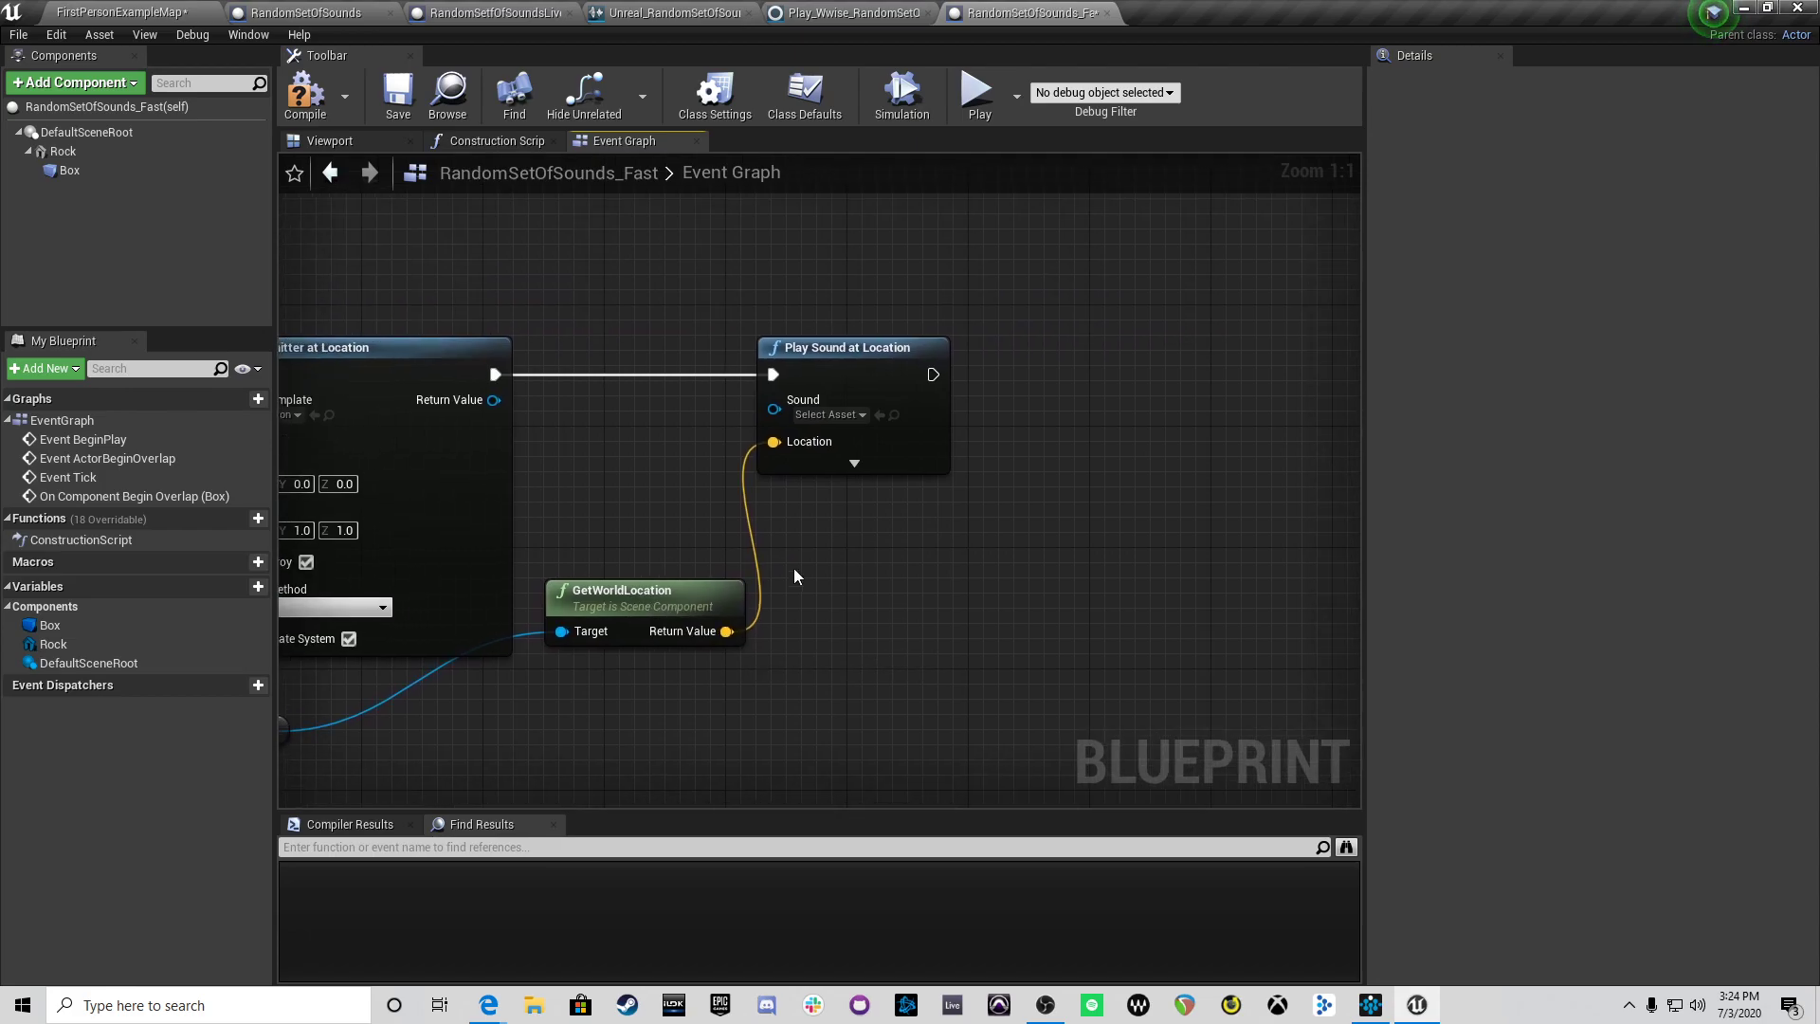
{"action": "left_click_drag", "start_coordinate": [627, 590], "coordinate": [726, 598]}
{"action": "right_click_drag", "start_coordinate": [528, 723], "coordinate": [729, 565]}
{"action": "left_click_drag", "start_coordinate": [432, 573], "coordinate": [799, 571]}
{"action": "right_click_drag", "start_coordinate": [1082, 181], "coordinate": [956, 323]}
{"action": "left_click_drag", "start_coordinate": [956, 322], "coordinate": [1094, 322]}
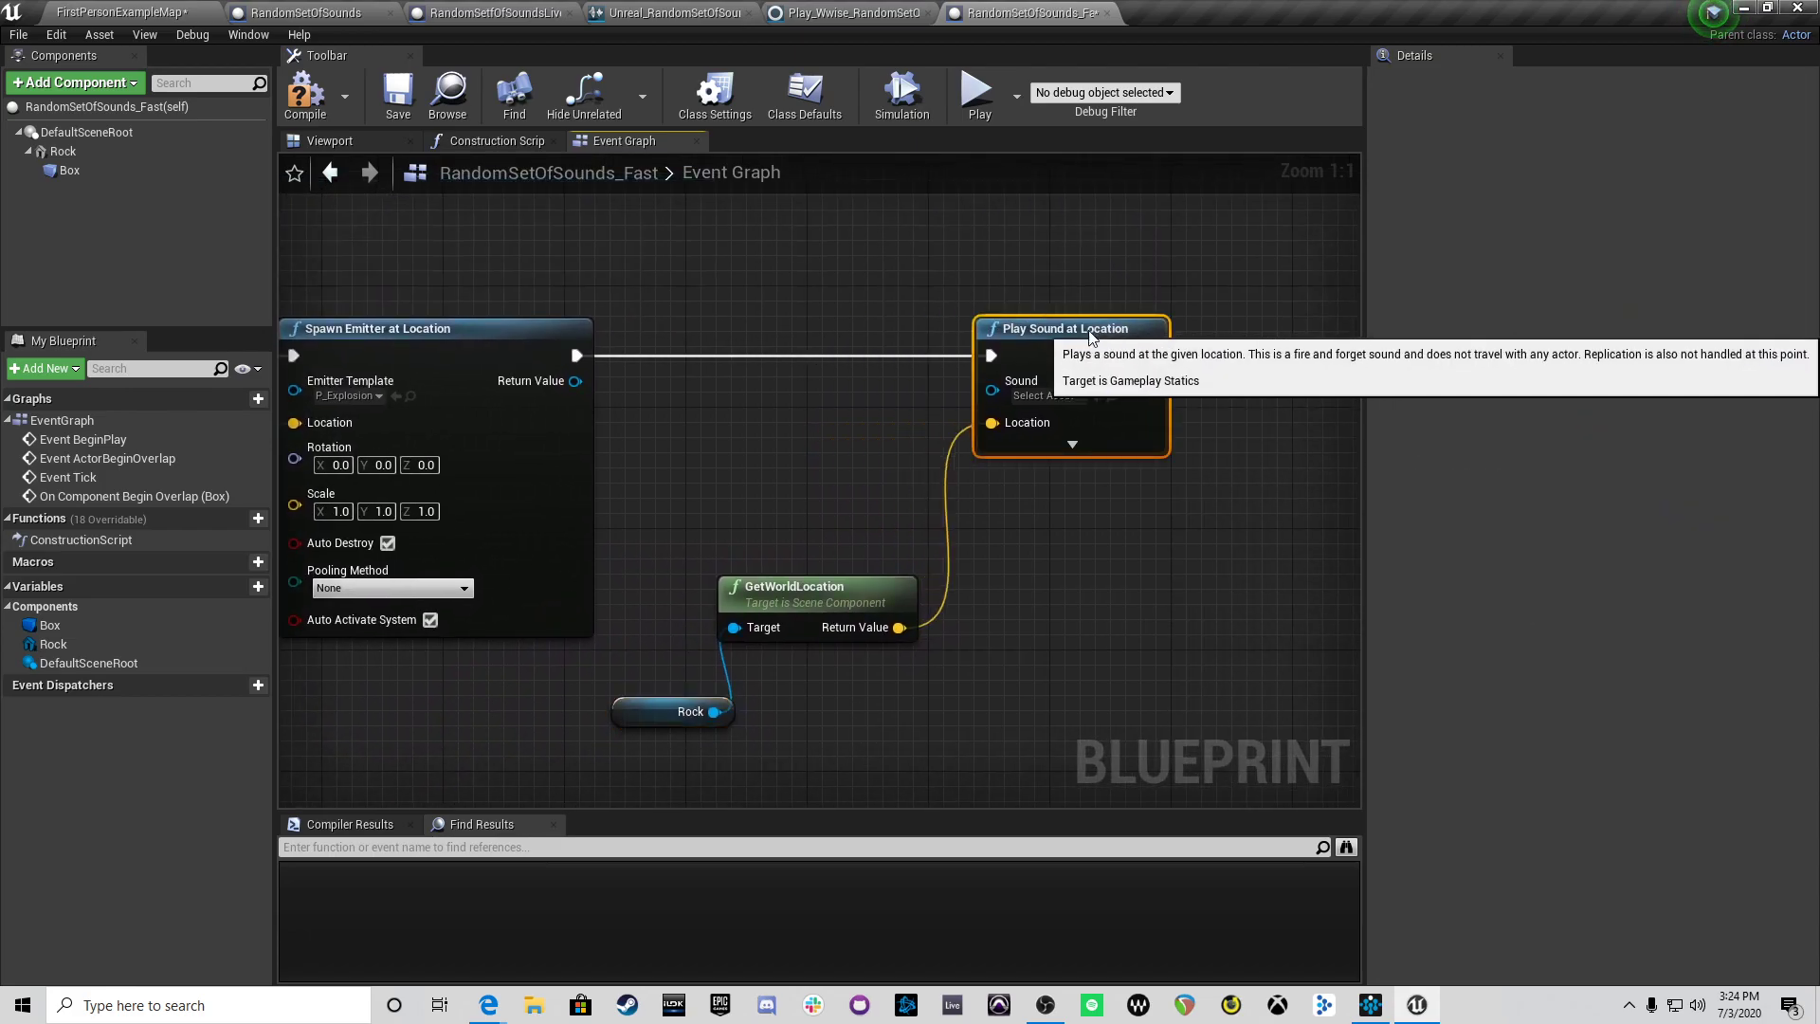
{"action": "left_click_drag", "start_coordinate": [811, 600], "coordinate": [839, 416]}
{"action": "left_click_drag", "start_coordinate": [642, 711], "coordinate": [642, 446]}
Step: Add a DestroyComponent (Rock) node executed after Play Sound at Location
{"action": "right_click_drag", "start_coordinate": [942, 593], "coordinate": [727, 731]}
{"action": "left_click_drag", "start_coordinate": [933, 493], "coordinate": [1032, 485]}
{"action": "type", "text": "str"}
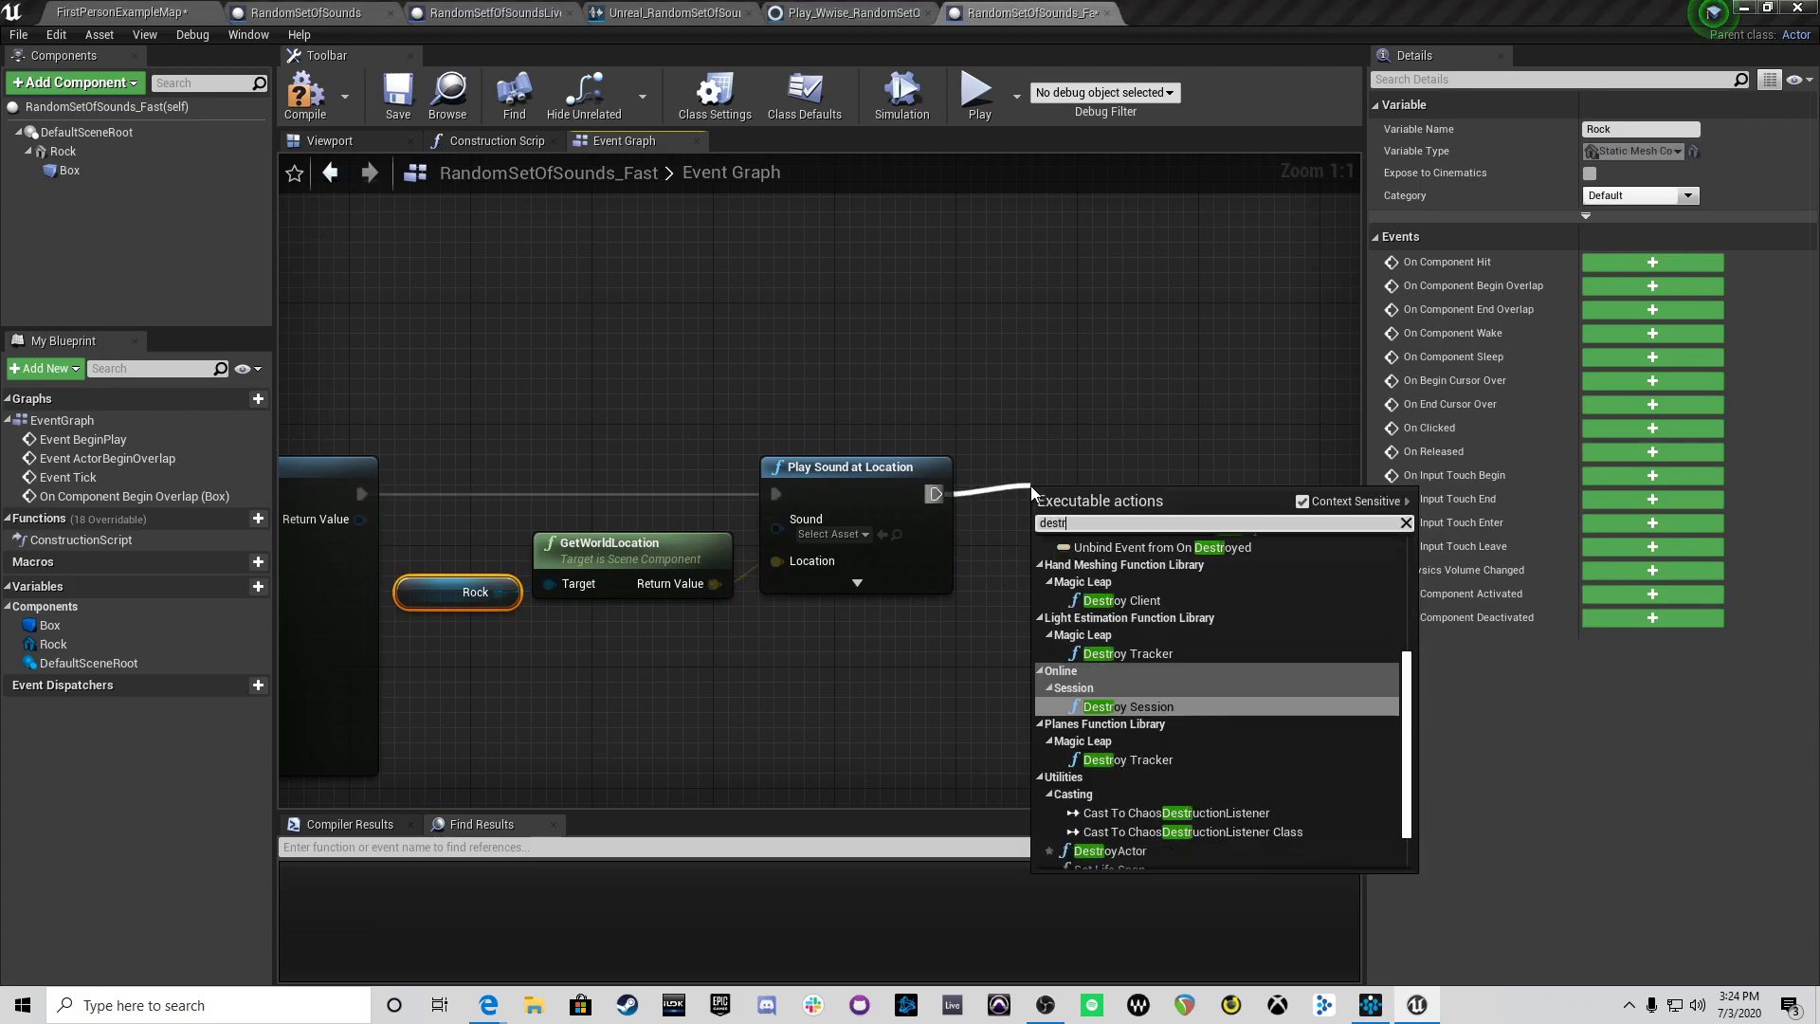
{"action": "type", "text": "oy com"}
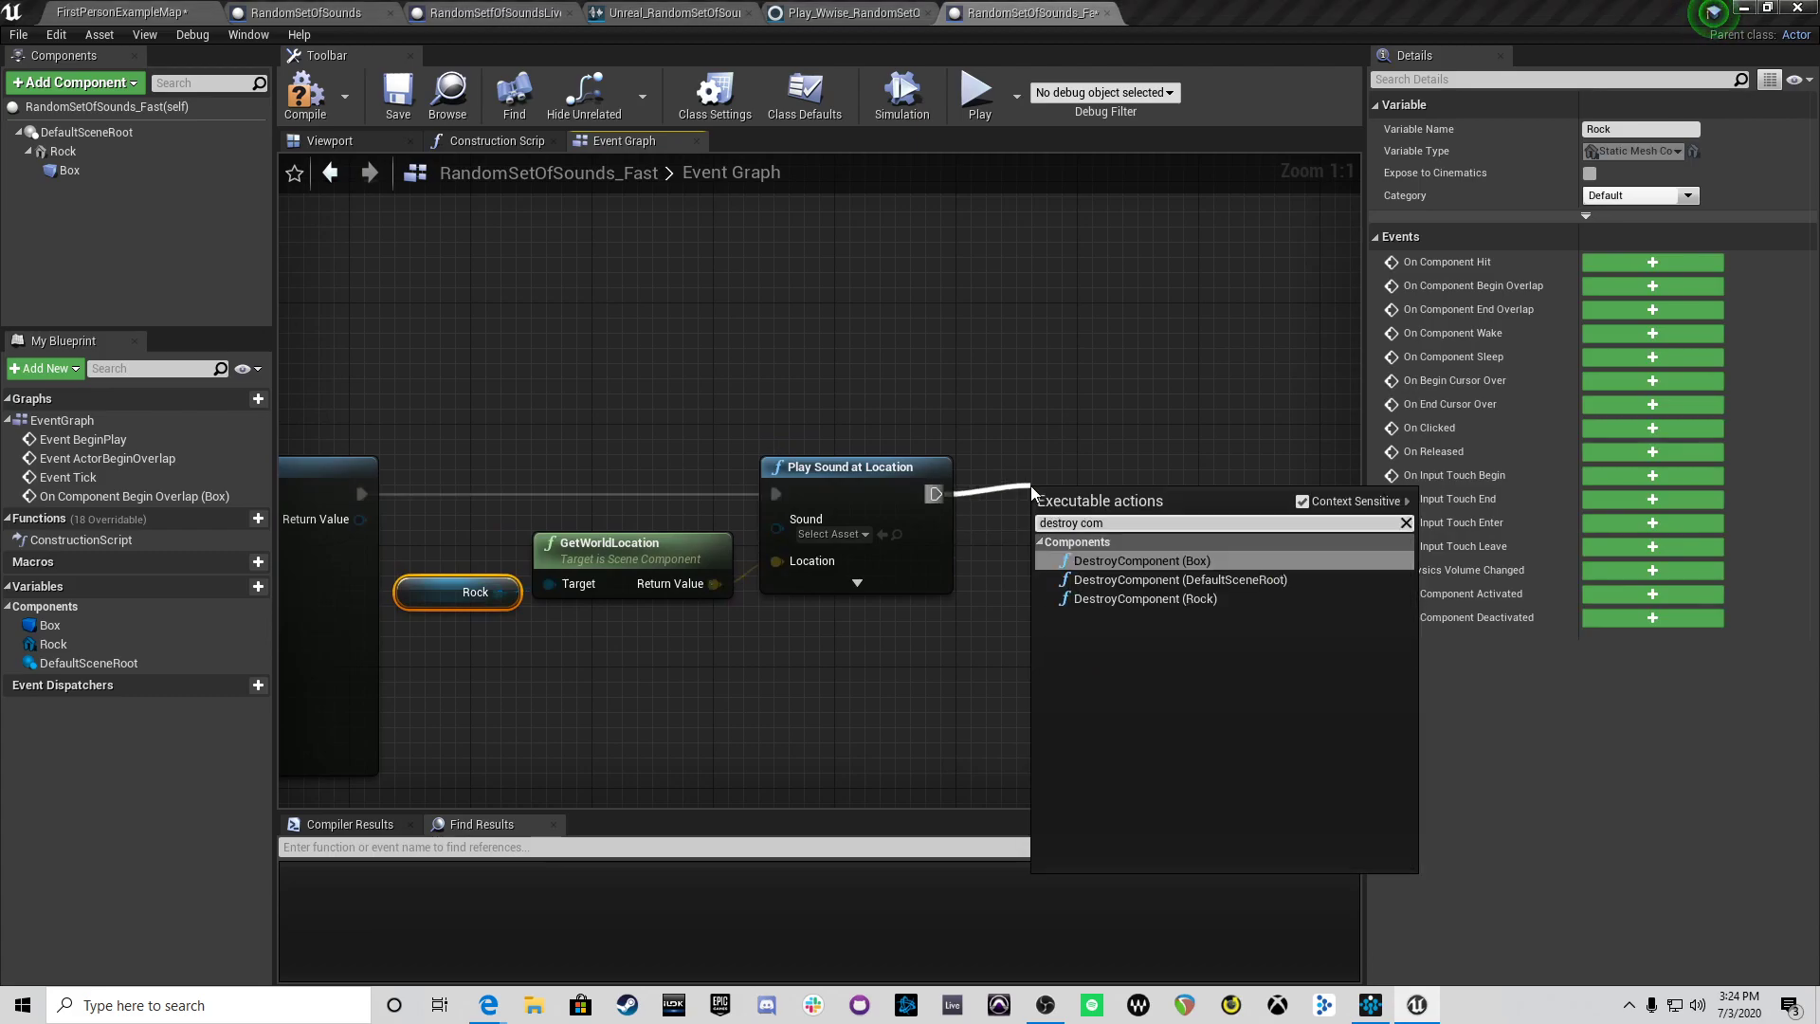
{"action": "key", "text": "Down"}
{"action": "key", "text": "Down"}
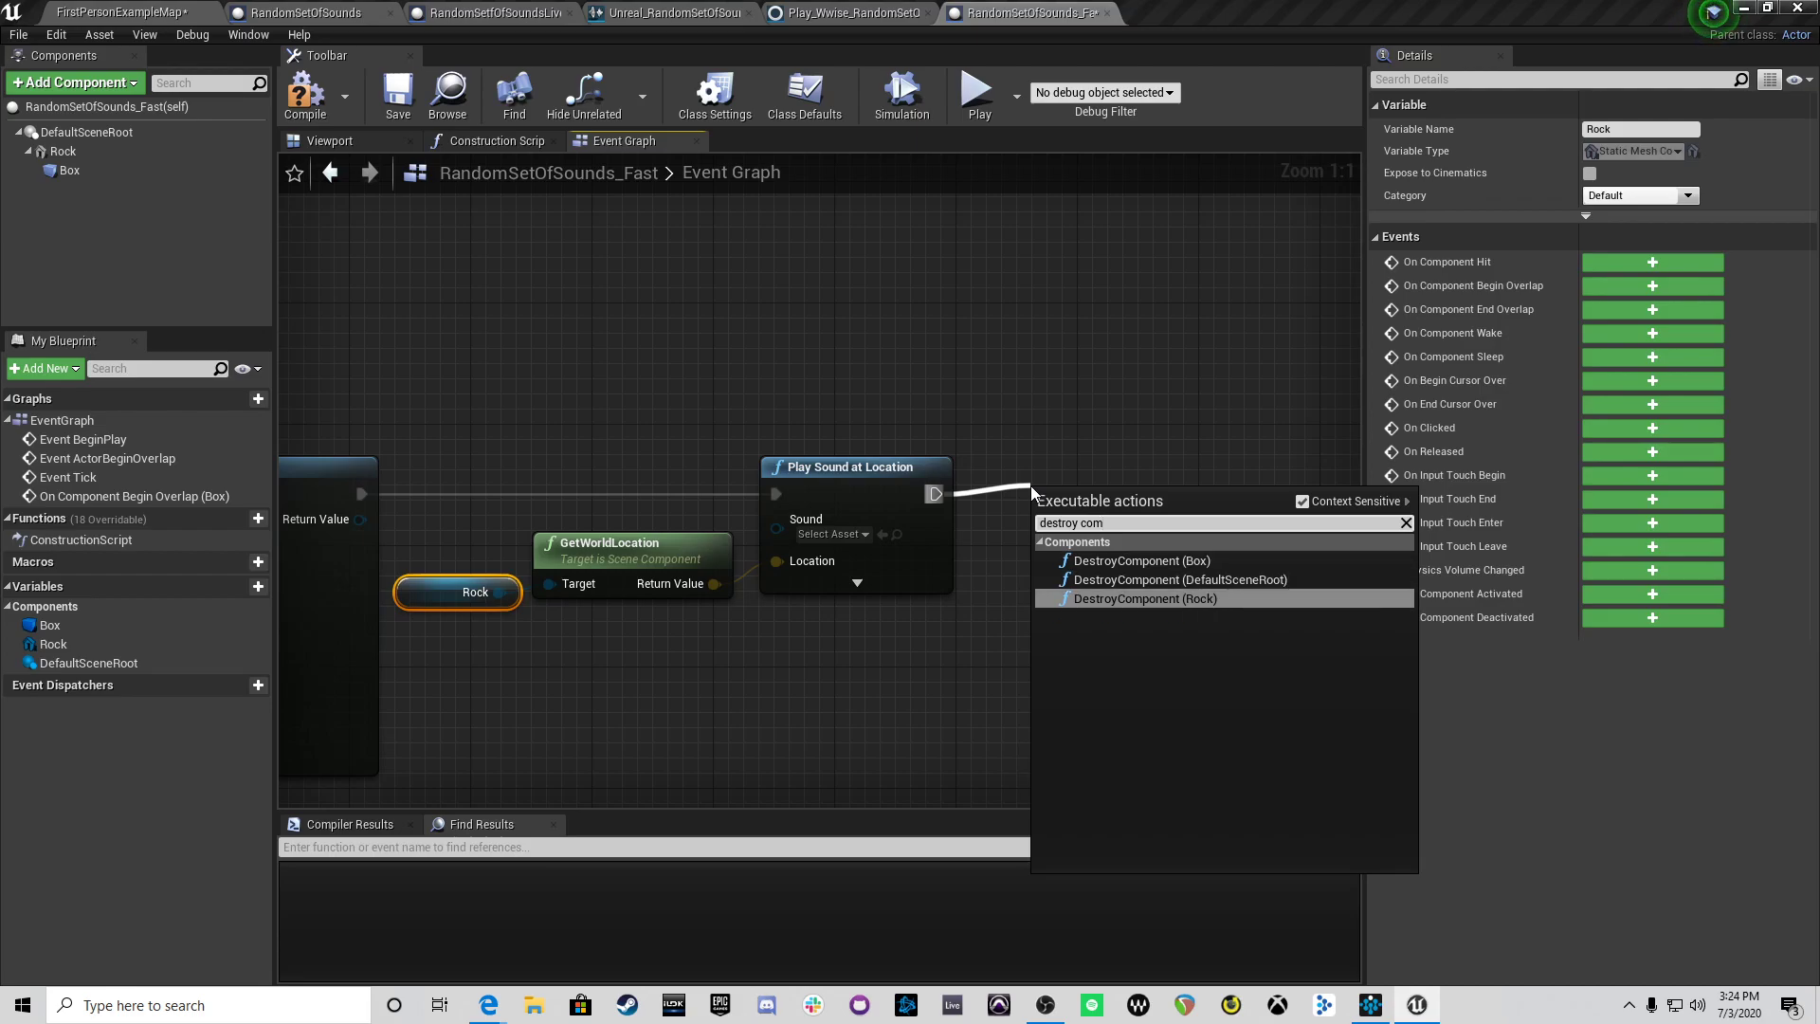
{"action": "key", "text": "Return"}
Step: Line up DestroyComponent with Play Sound at Location and move its Rock reference below the execution line
{"action": "left_click_drag", "start_coordinate": [1139, 528], "coordinate": [1169, 498]}
{"action": "left_click", "coordinate": [912, 378]}
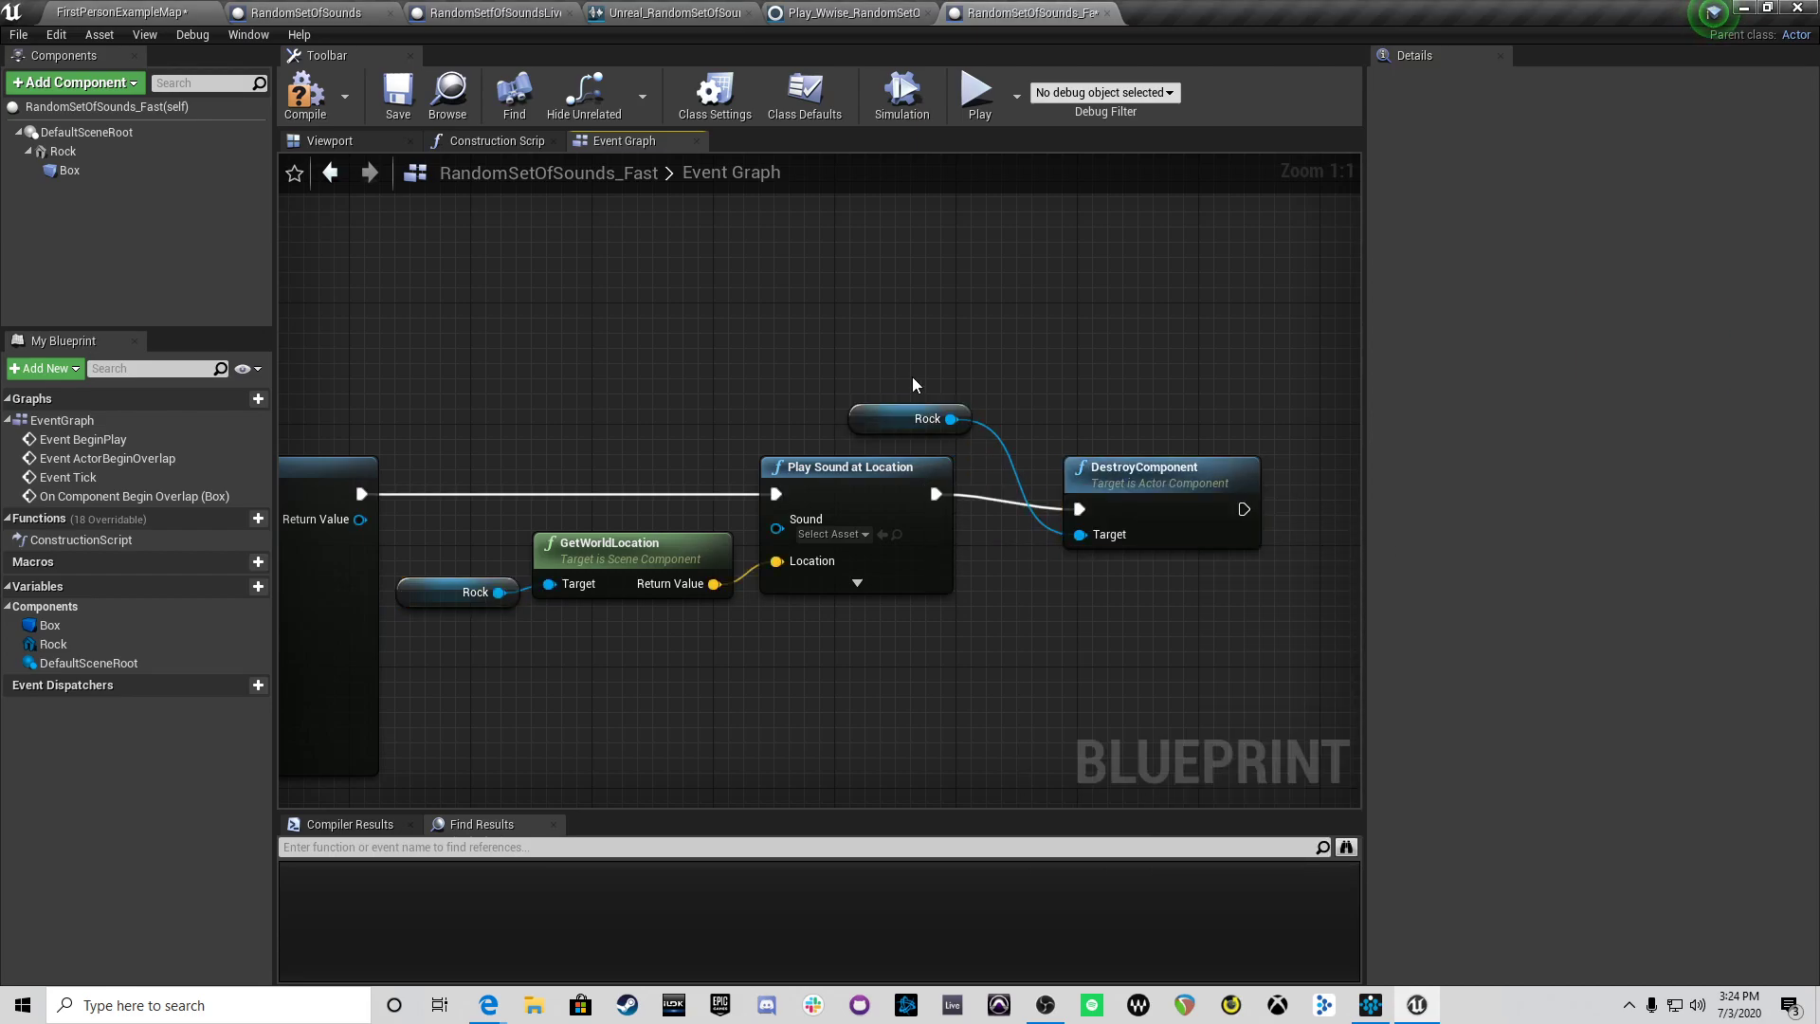
{"action": "left_click_drag", "start_coordinate": [892, 408], "coordinate": [881, 643]}
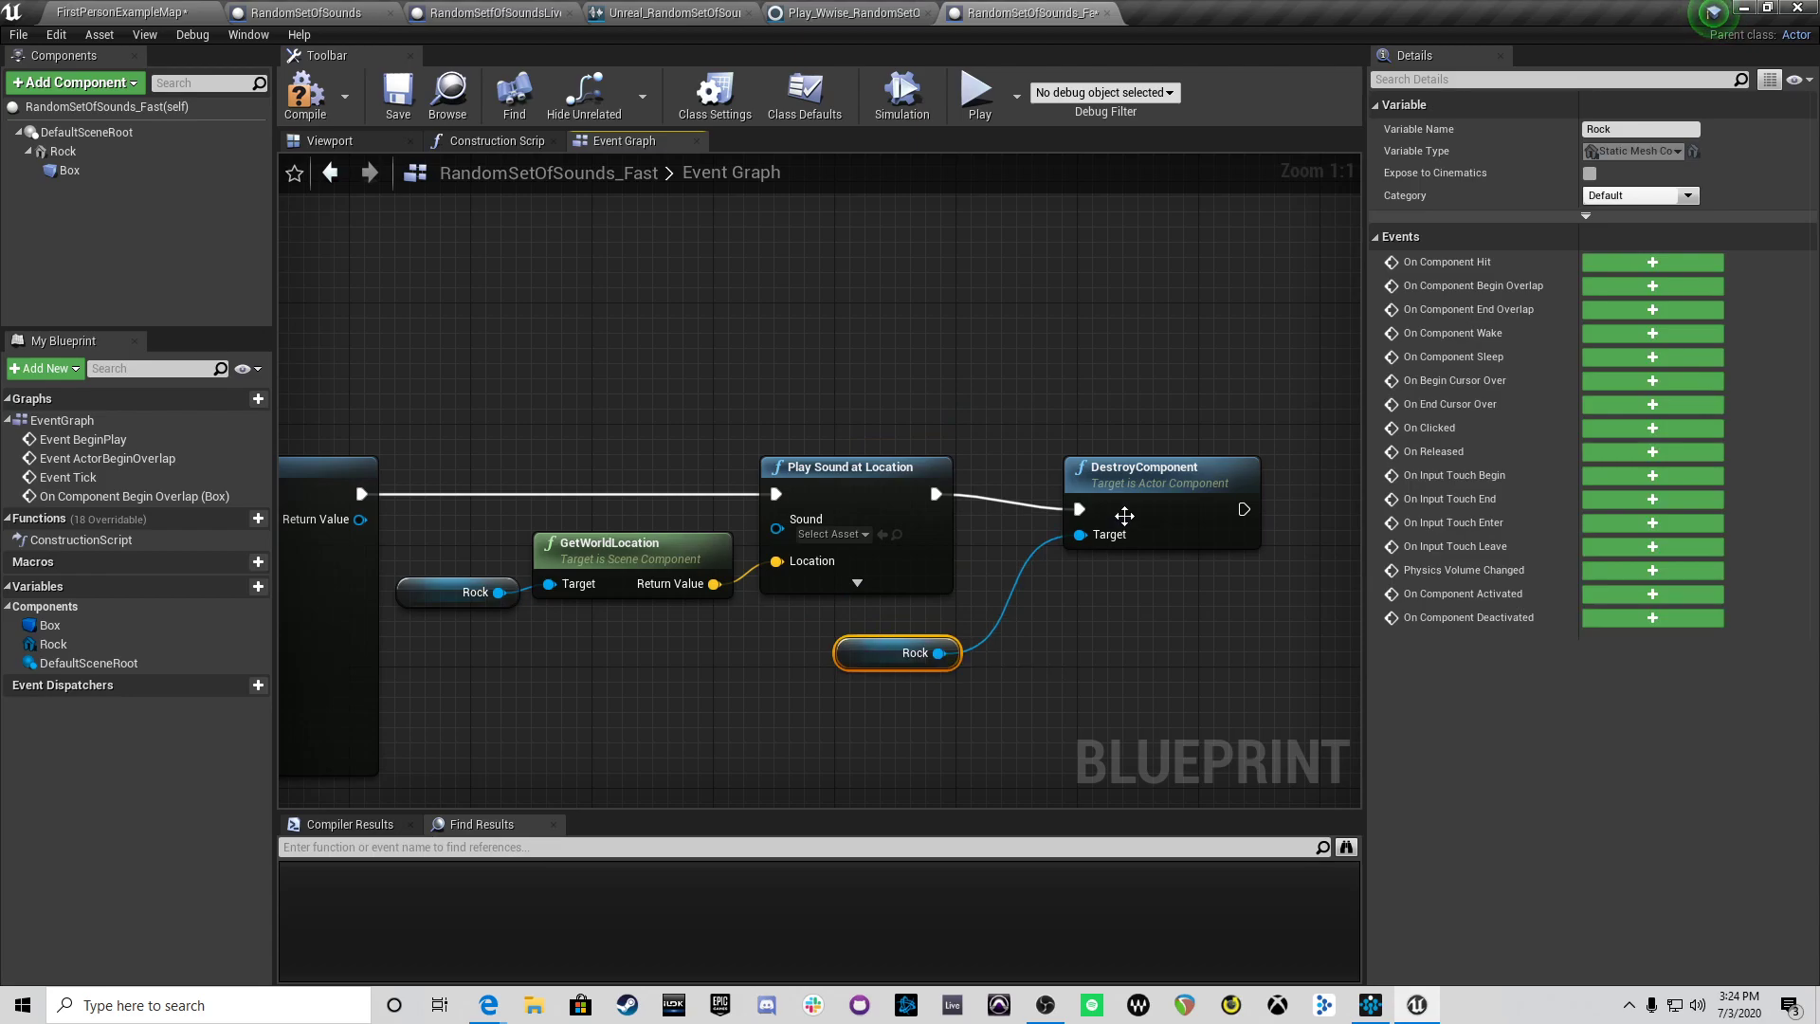
{"action": "left_click_drag", "start_coordinate": [1148, 505], "coordinate": [1145, 490]}
Step: Group Play Sound at Location with its GetWorldLocation and Rock nodes in a comment titled "Unreal Audio"
{"action": "right_click_drag", "start_coordinate": [561, 320], "coordinate": [878, 291]}
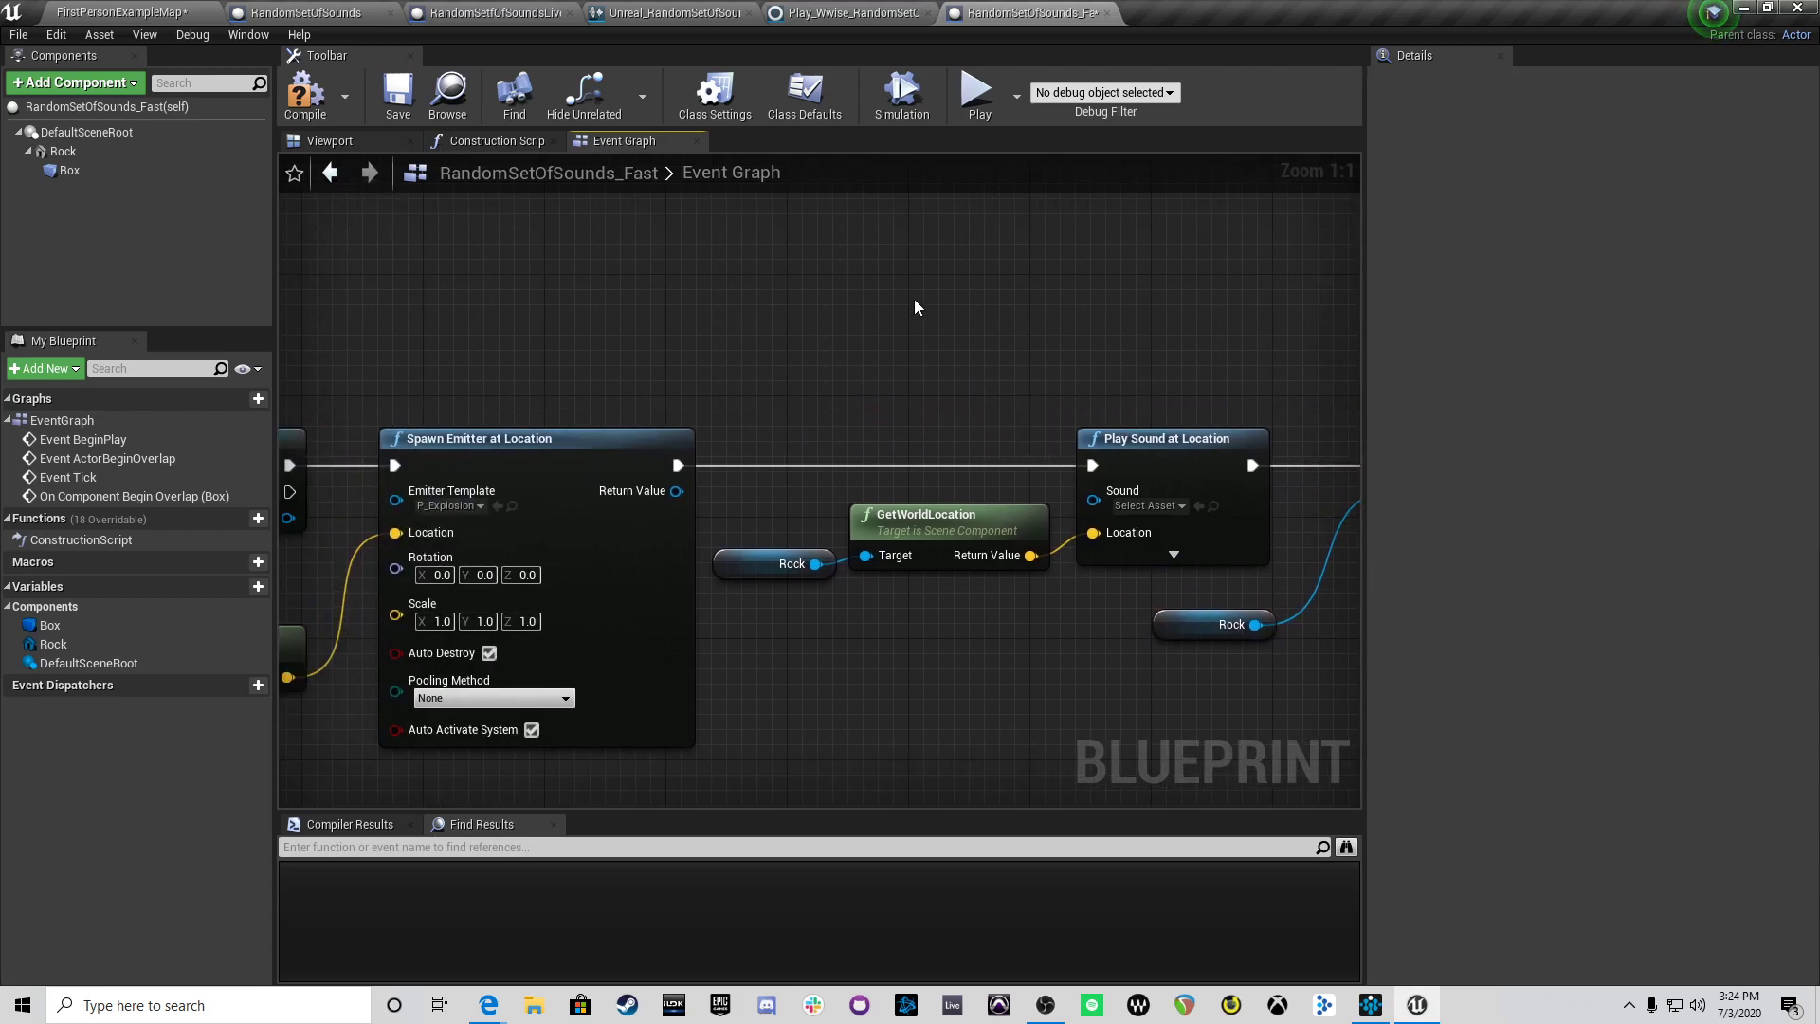
{"action": "left_click_drag", "start_coordinate": [1100, 446], "coordinate": [772, 574]}
{"action": "right_click", "coordinate": [771, 574]}
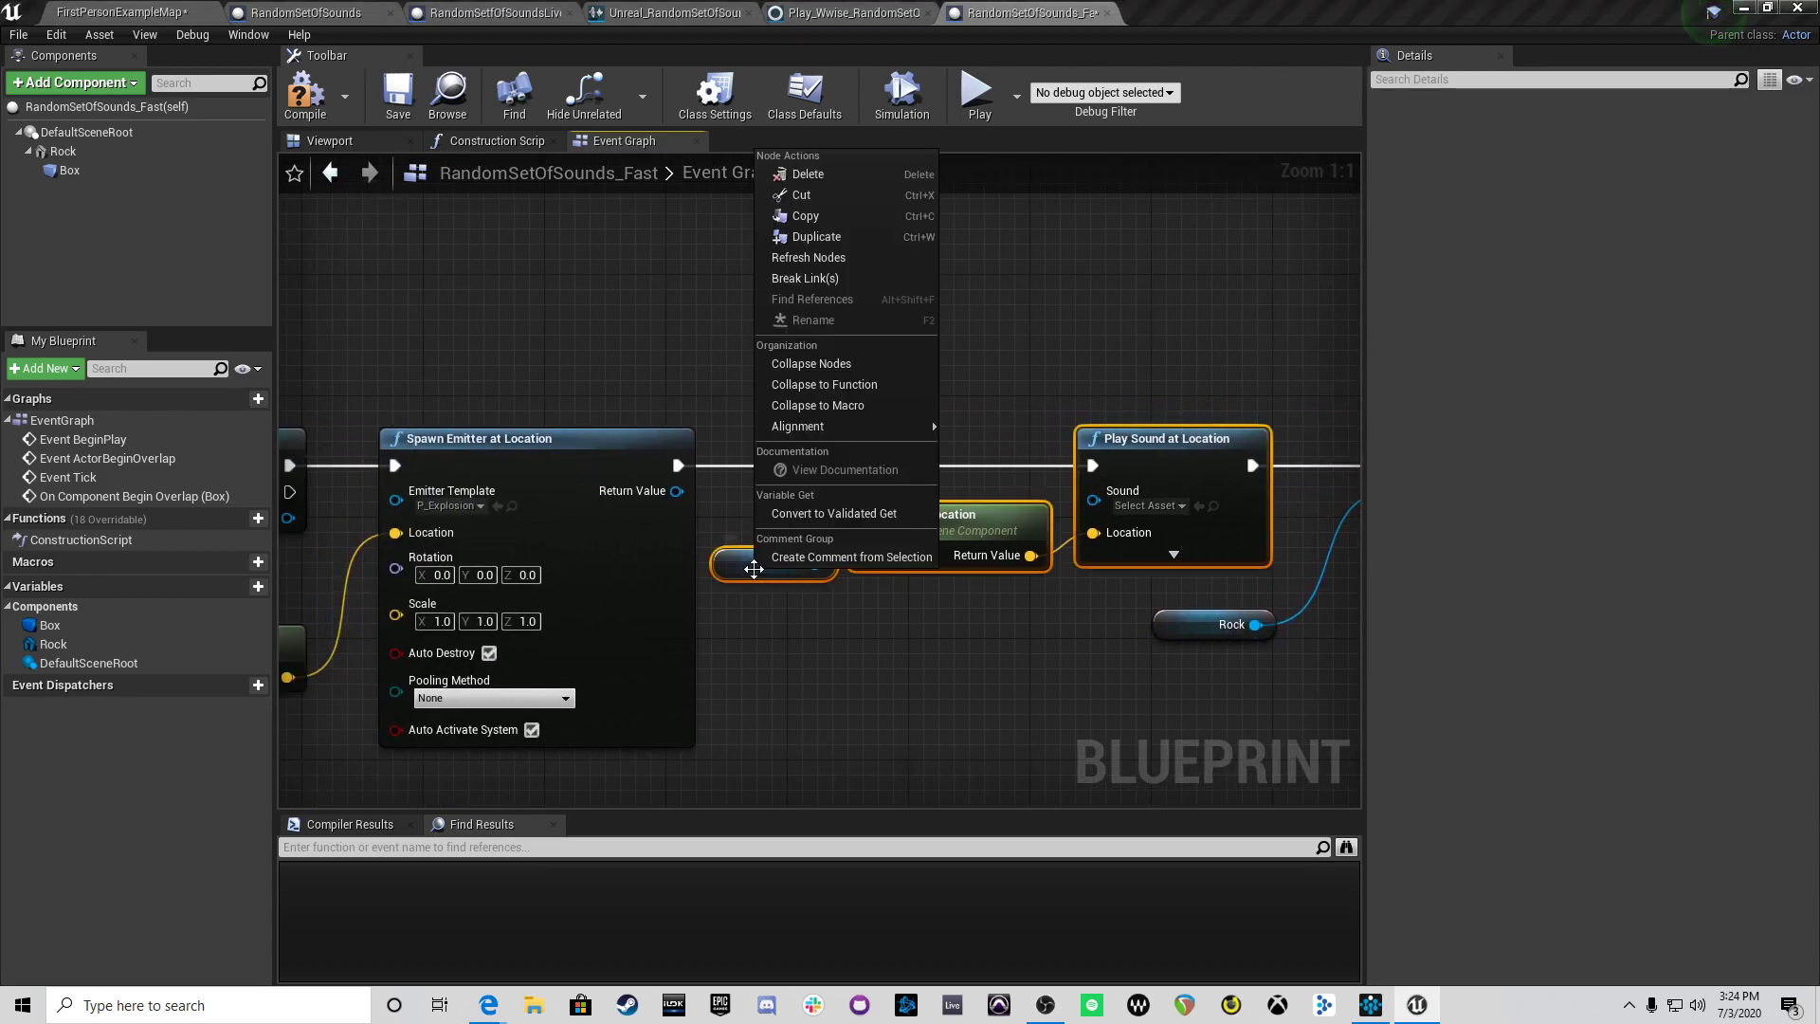
{"action": "left_click", "coordinate": [808, 566]}
{"action": "type", "text": "Unreal Audi"}
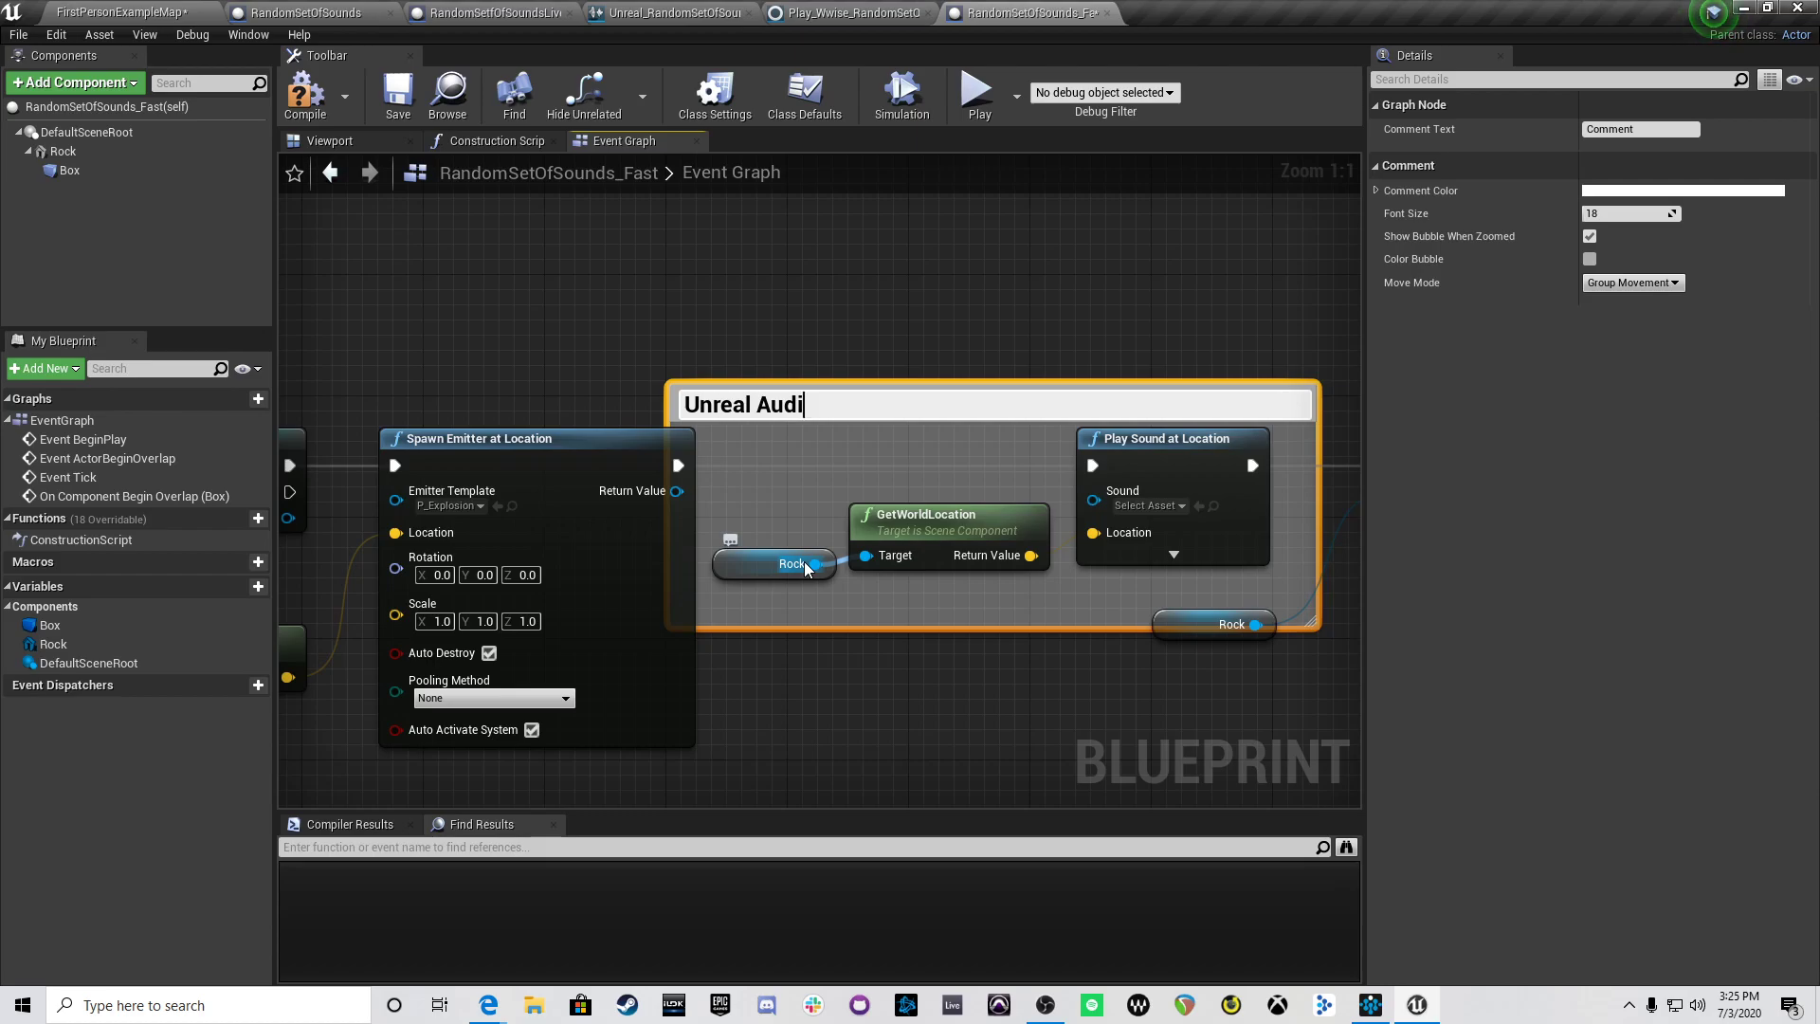
{"action": "key", "text": "Return"}
Step: Space DestroyComponent and its Rock reference clear of the Unreal Audio comment, shift the comment off Spawn Emitter, and compile the blueprint
{"action": "right_click_drag", "start_coordinate": [998, 621], "coordinate": [625, 565]}
{"action": "scroll", "coordinate": [654, 561], "scroll_direction": "down", "scroll_amount": 2}
{"action": "left_click", "coordinate": [675, 597]}
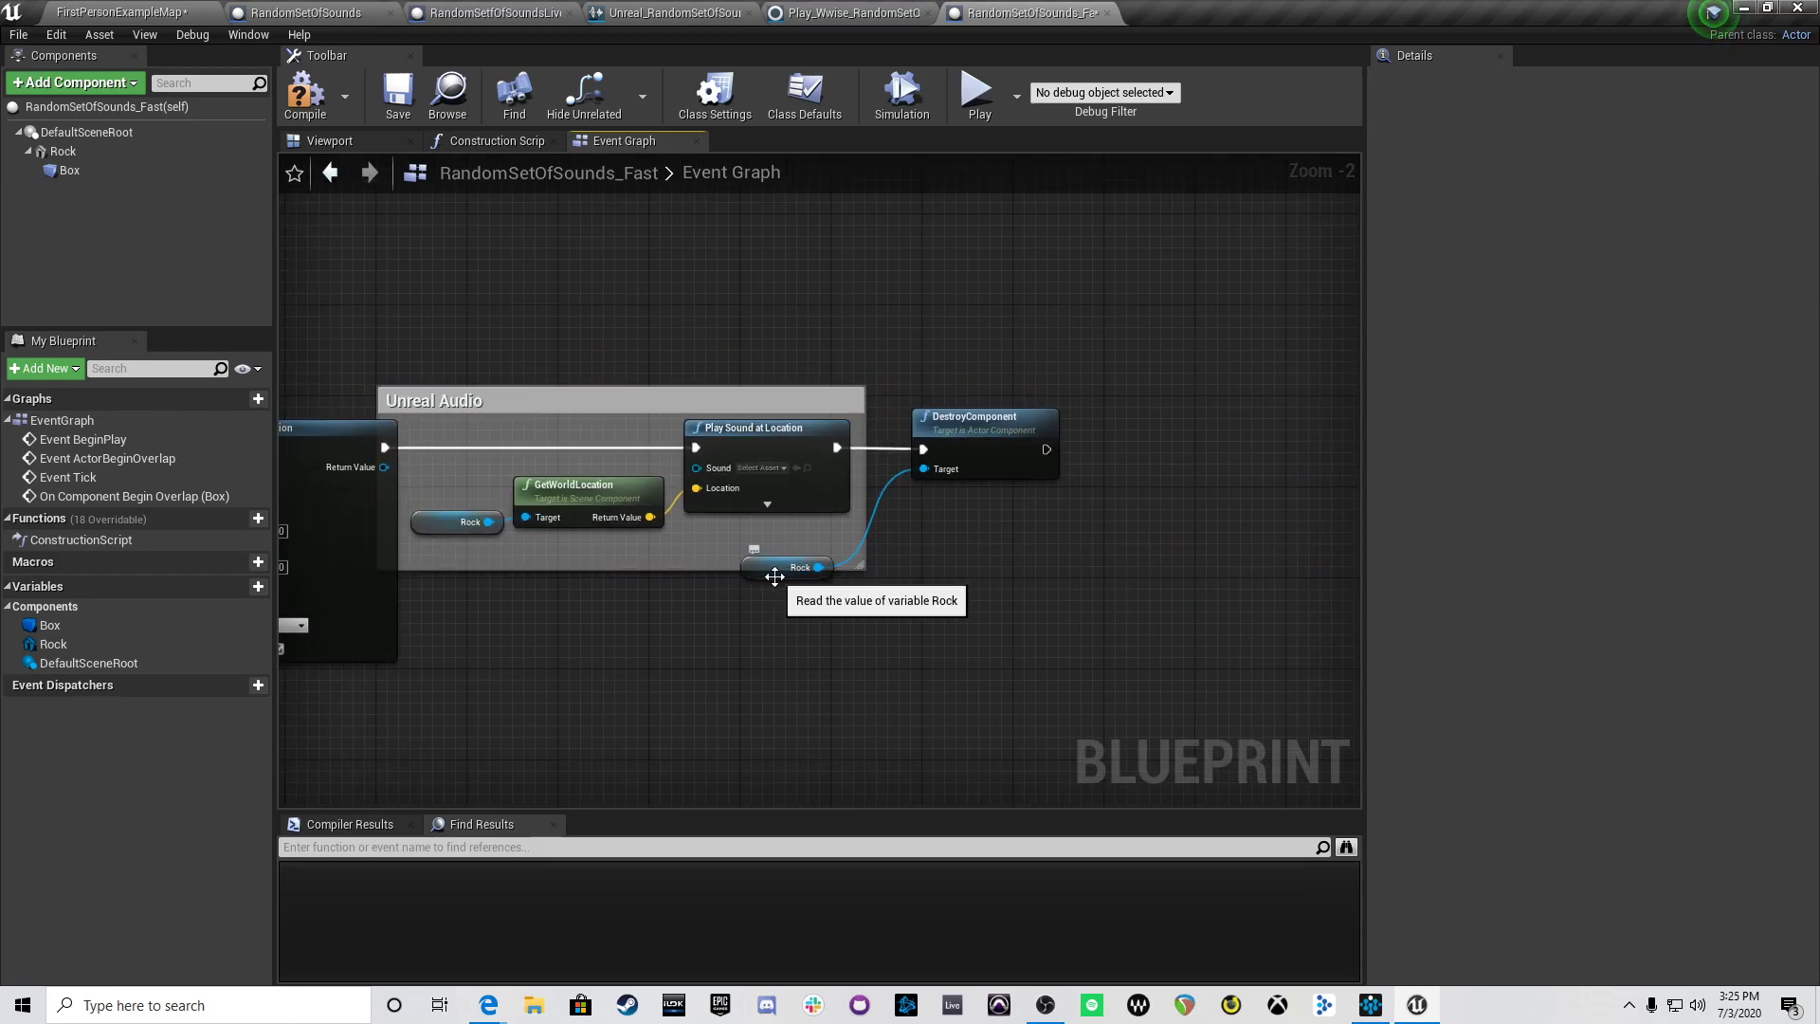
{"action": "left_click_drag", "start_coordinate": [774, 577], "coordinate": [853, 623]}
{"action": "left_click_drag", "start_coordinate": [991, 423], "coordinate": [1057, 423]}
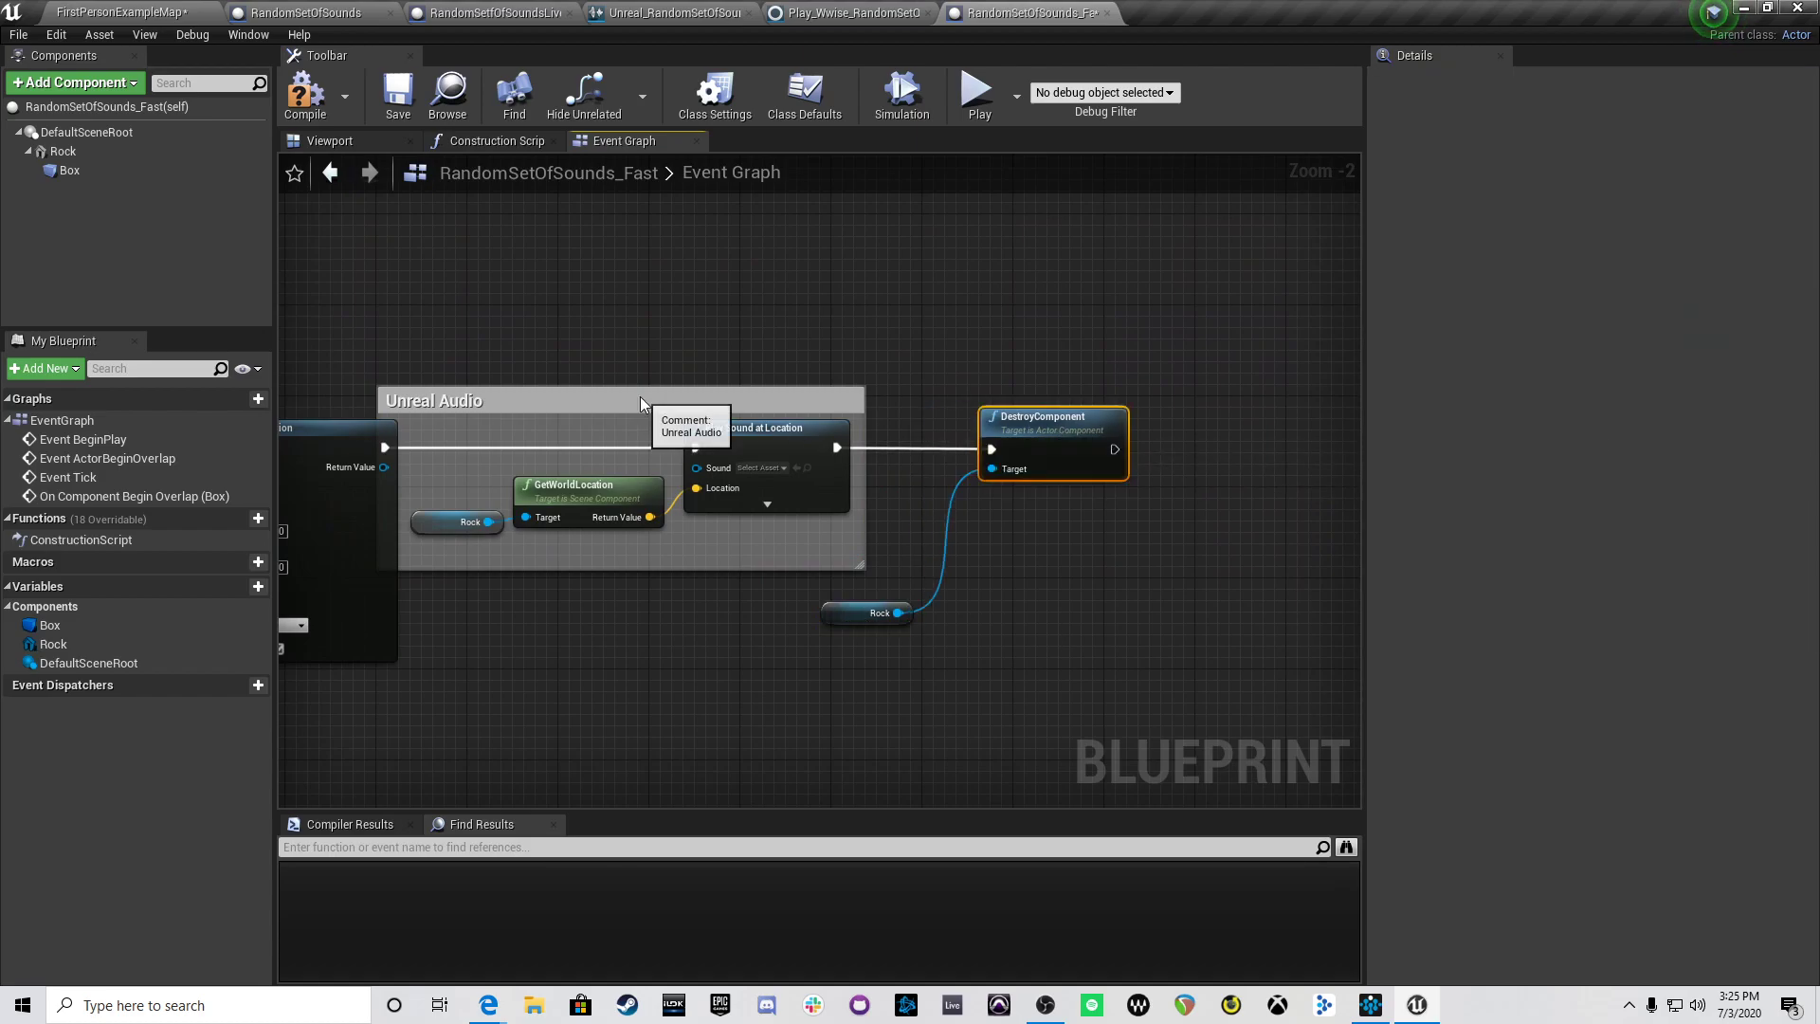
{"action": "left_click_drag", "start_coordinate": [640, 399], "coordinate": [686, 398]}
{"action": "left_click", "coordinate": [897, 658]}
{"action": "left_click", "coordinate": [301, 95]}
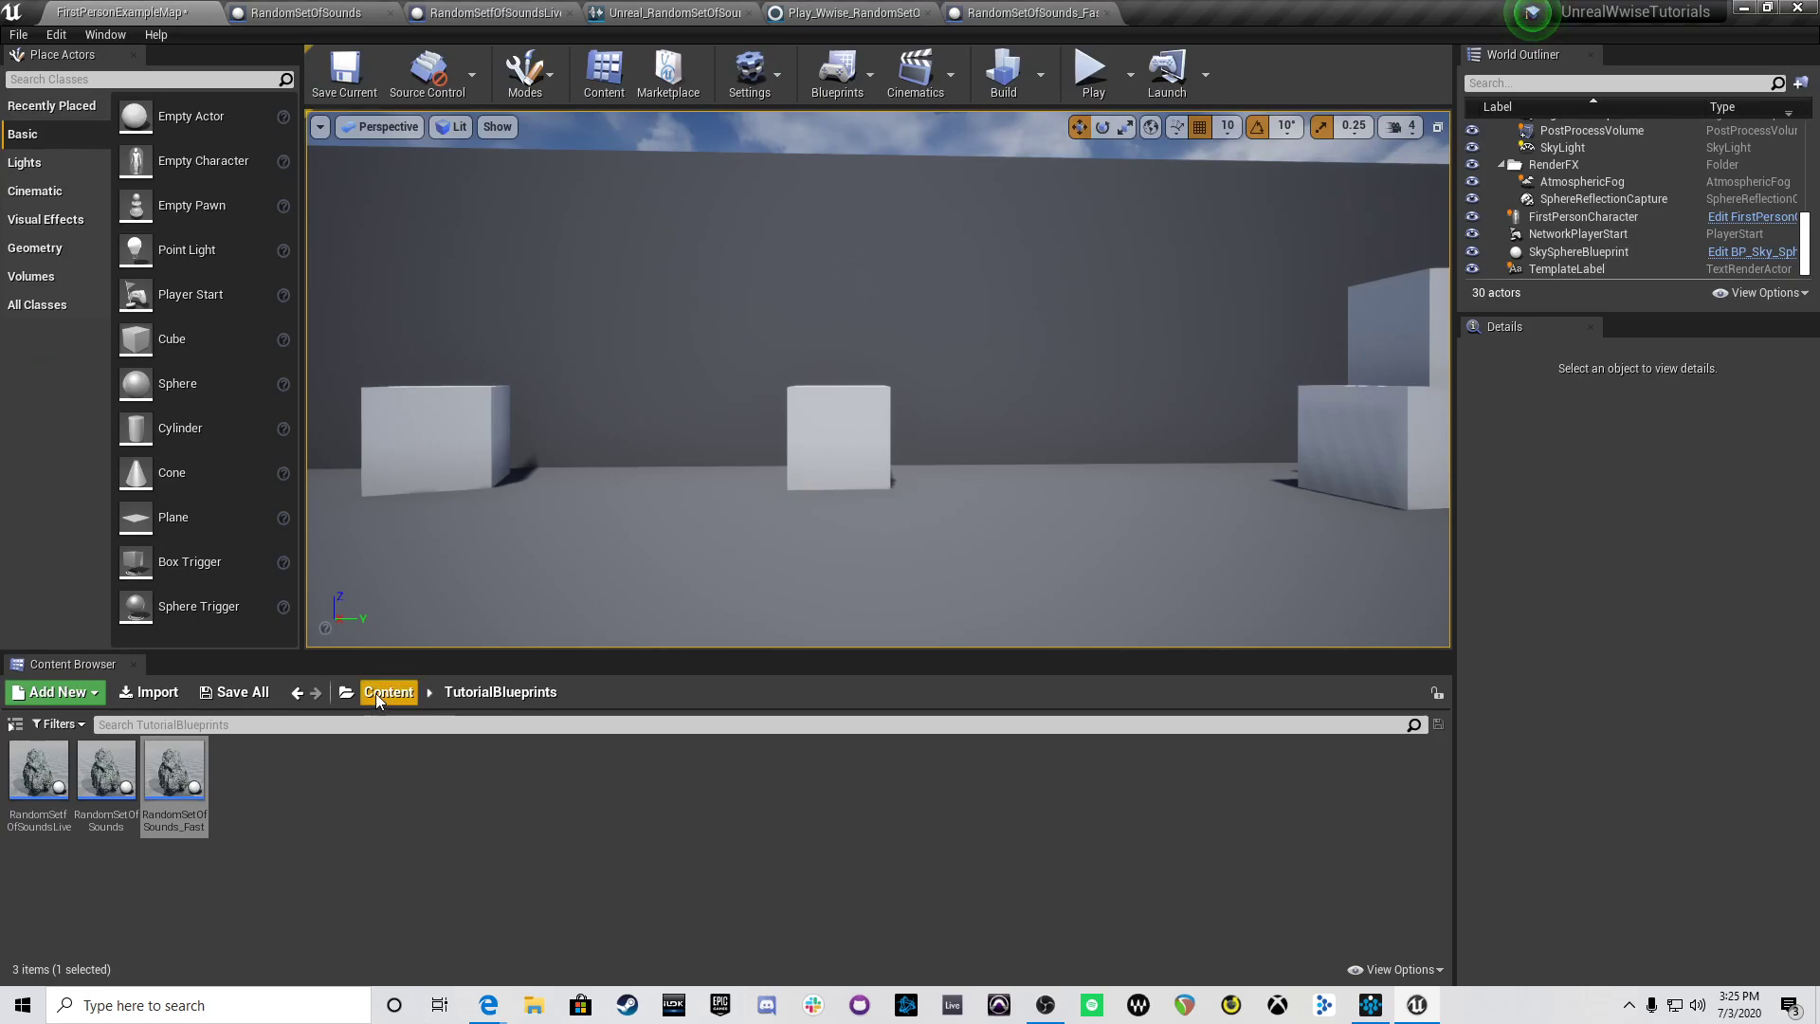
Step: Create a Sound Cue named Unreal_RandomSetOfSounds_Fast in the UnrealAudio content folder
{"action": "left_click", "coordinate": [375, 692]}
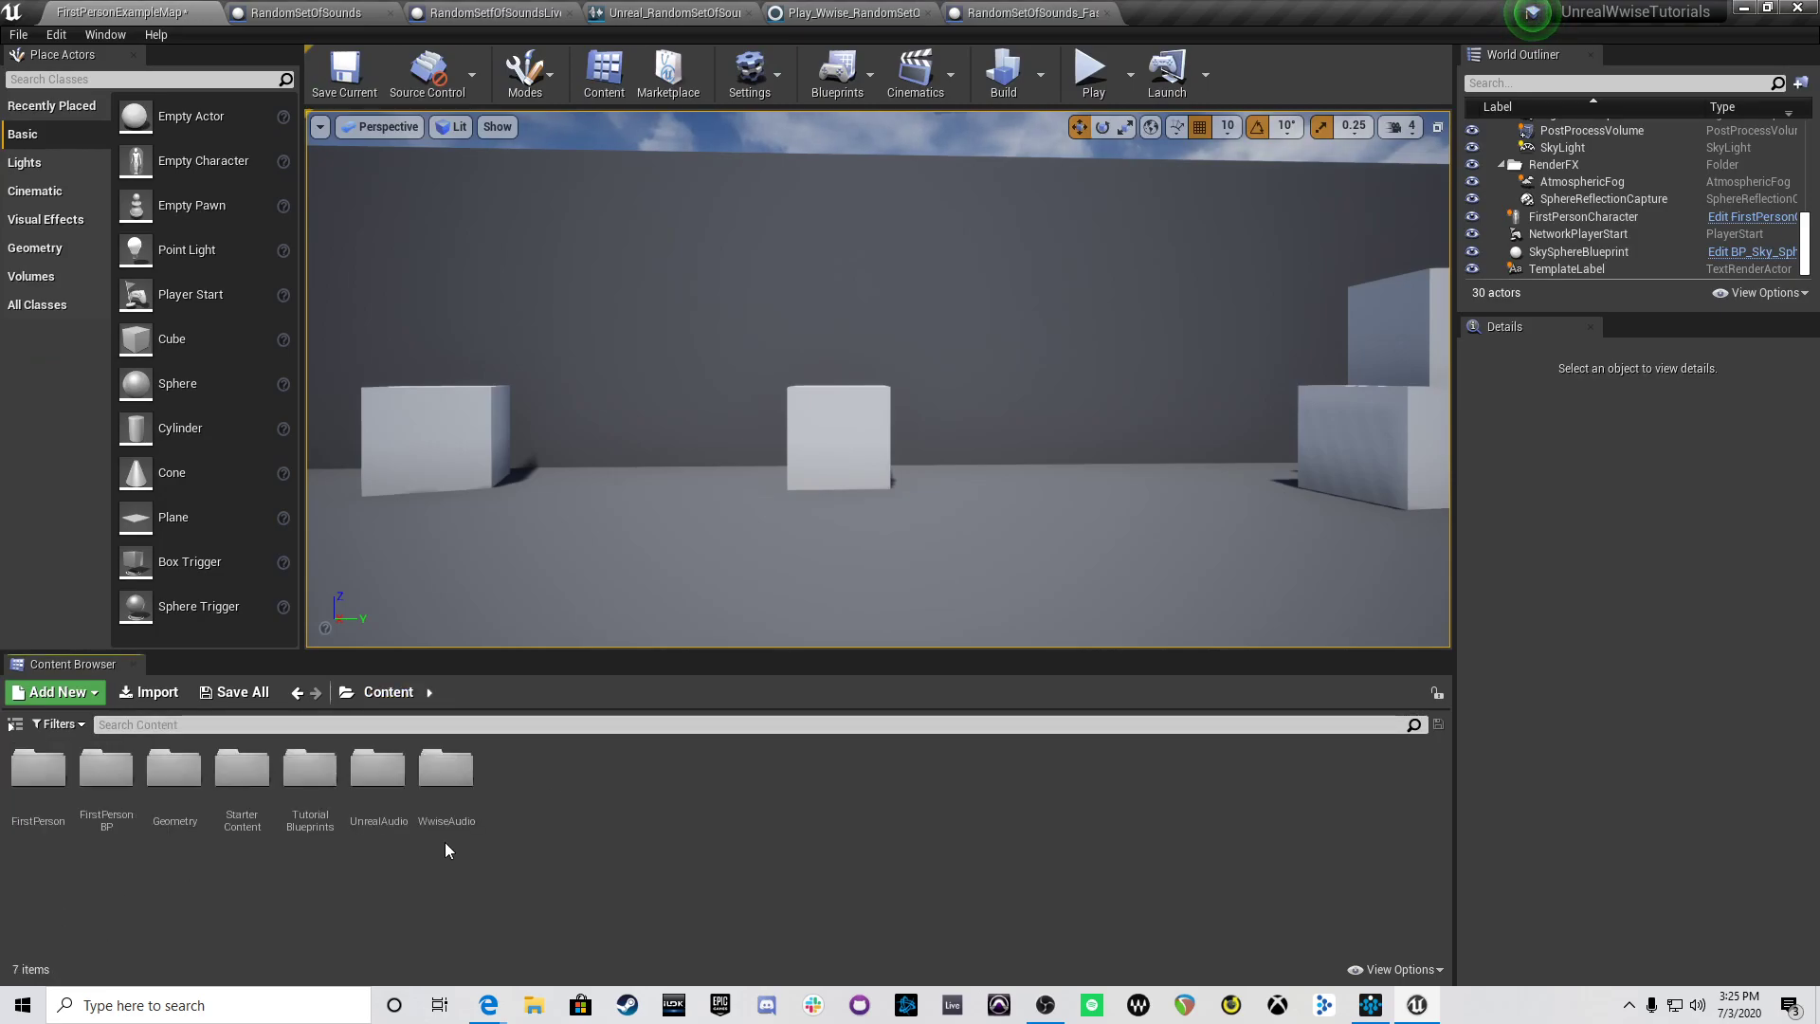
{"action": "double_click", "coordinate": [387, 817]}
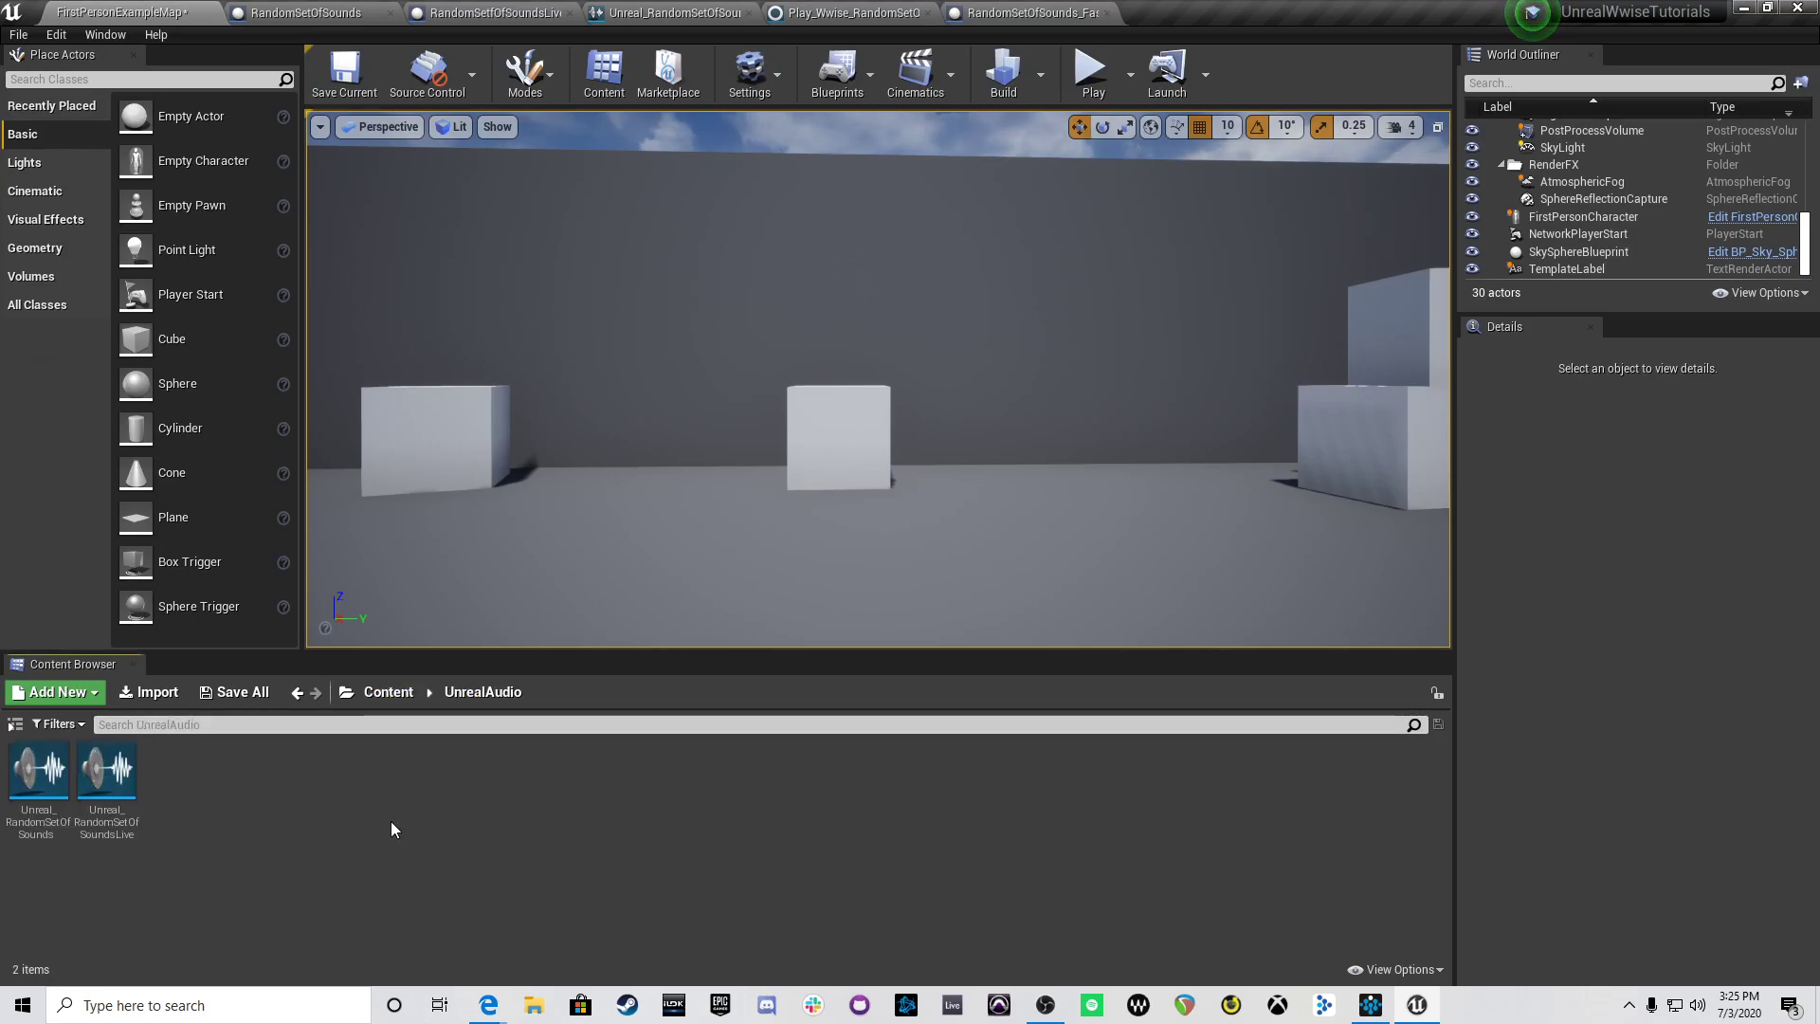
{"action": "right_click", "coordinate": [182, 828]}
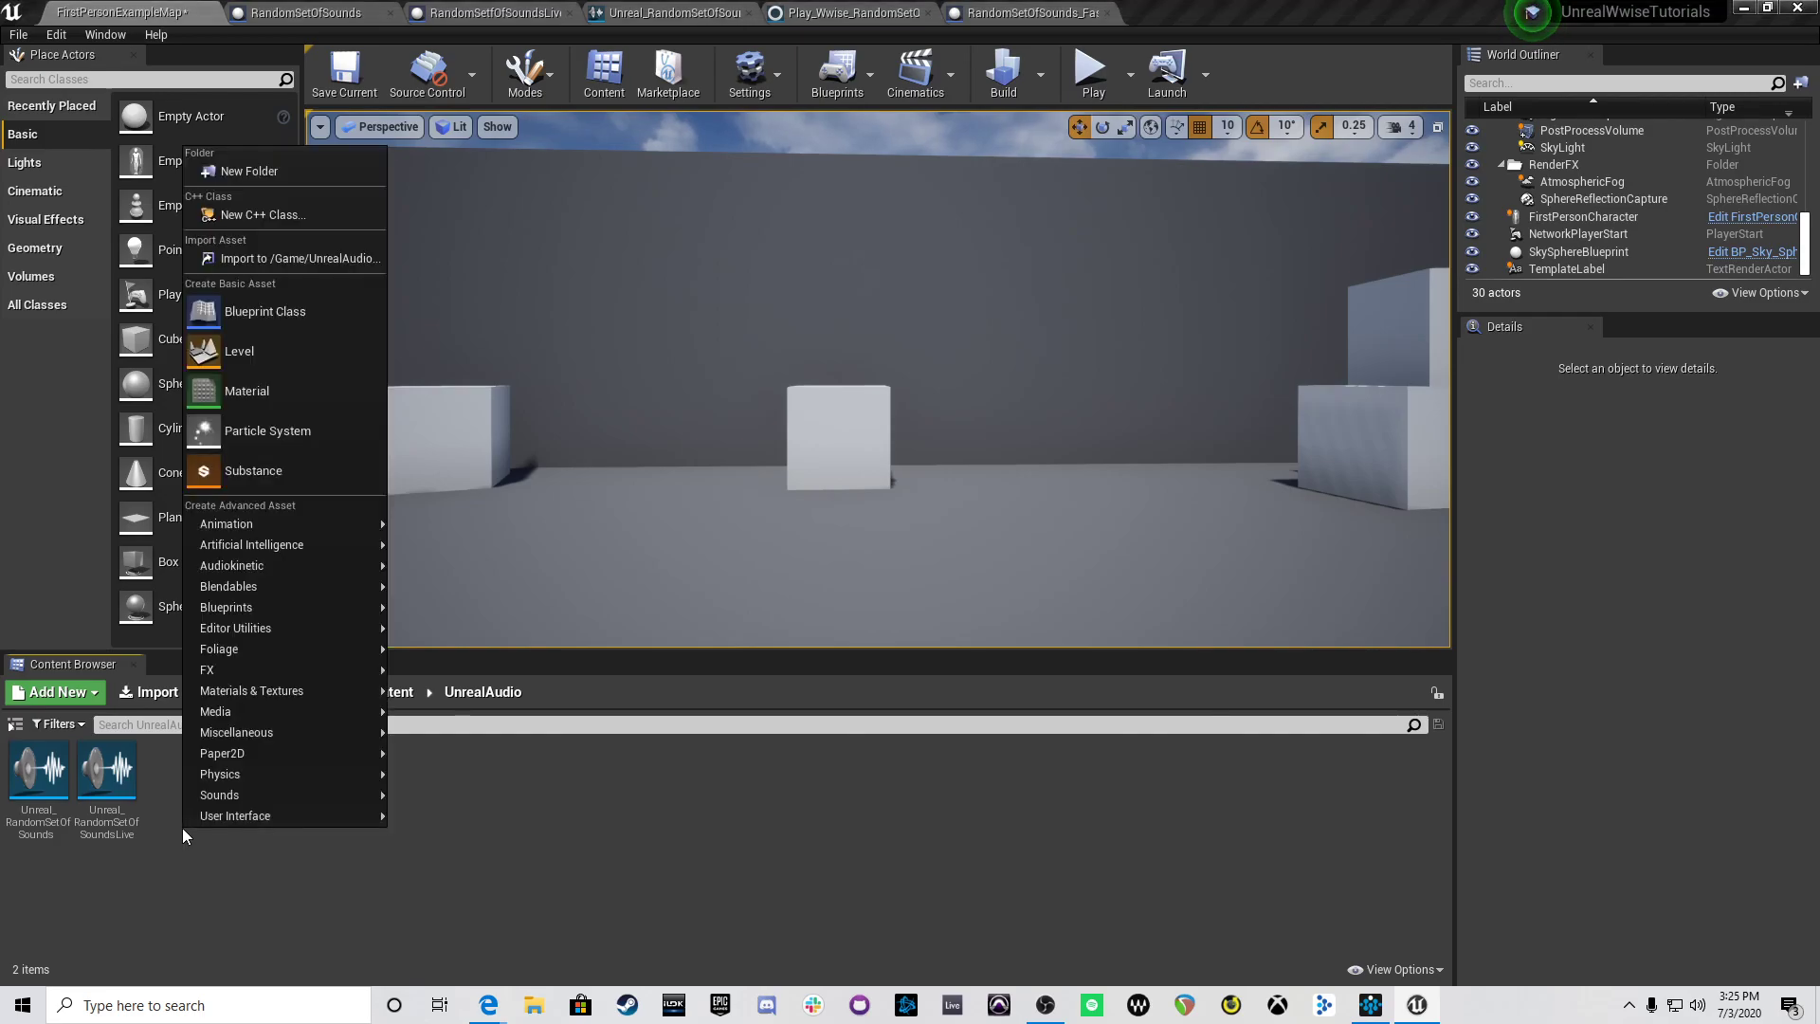
{"action": "mouse_move", "coordinate": [235, 798]}
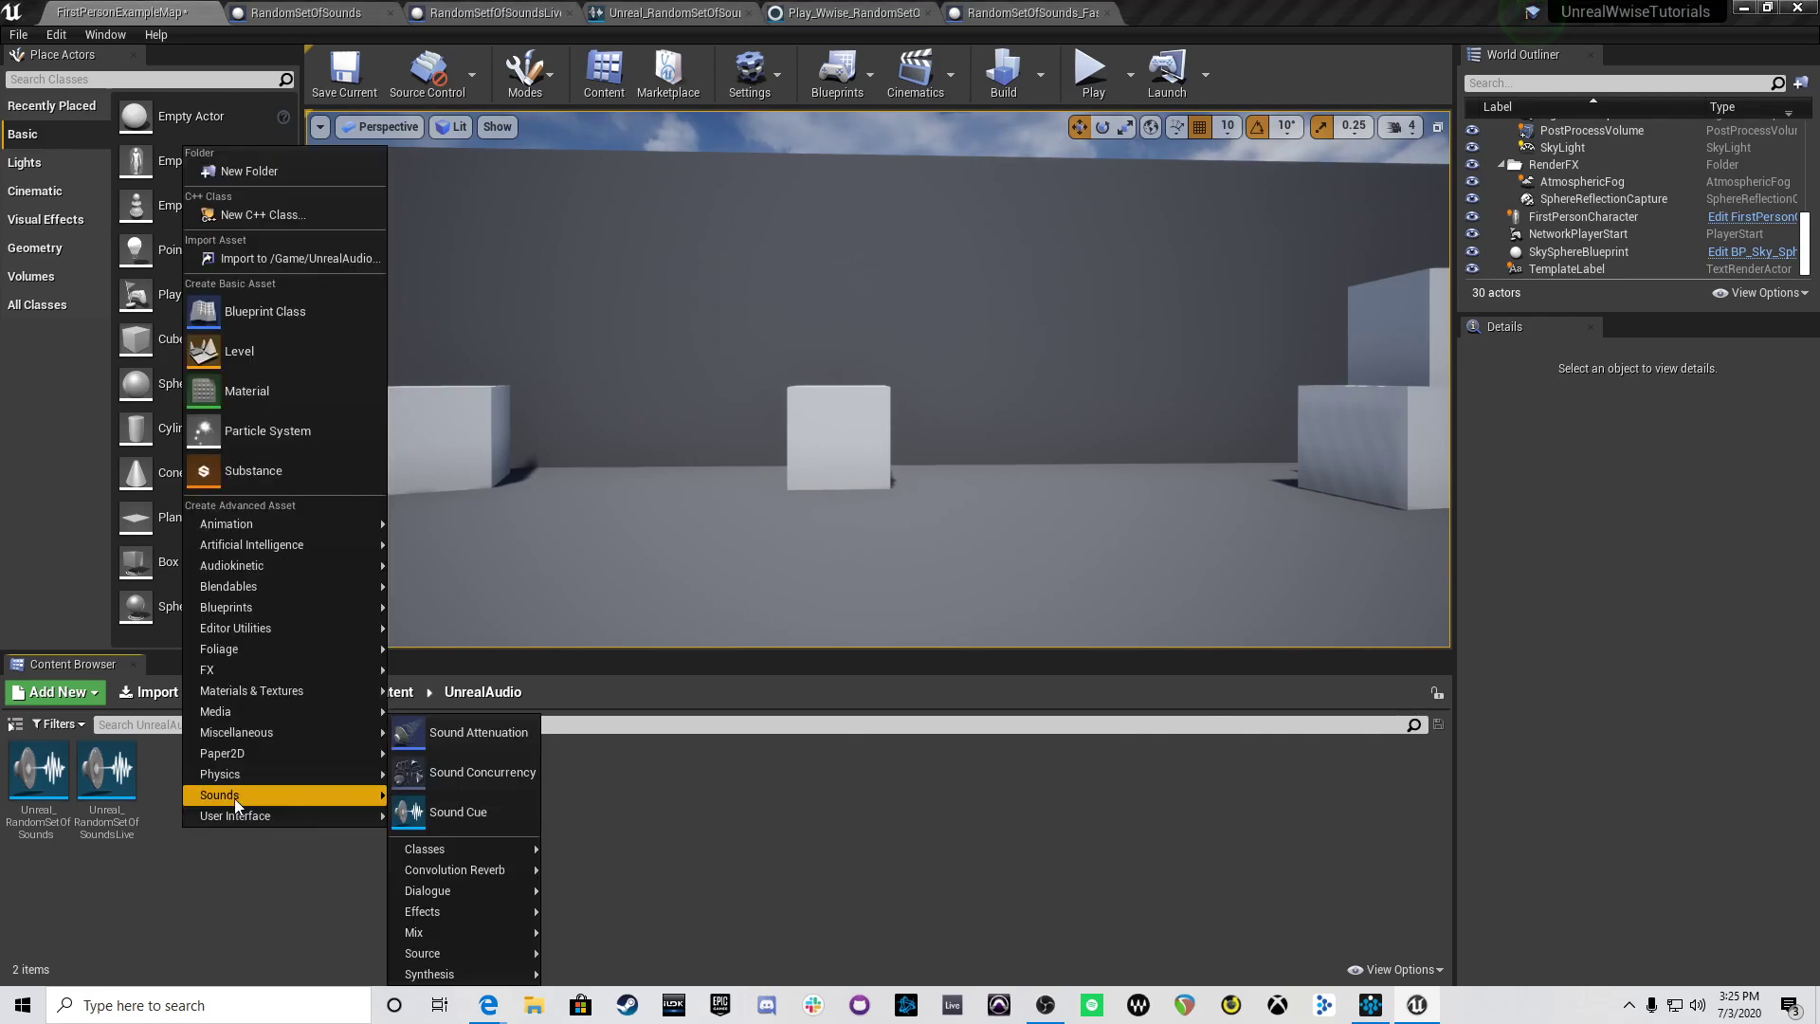
{"action": "left_click", "coordinate": [453, 802]}
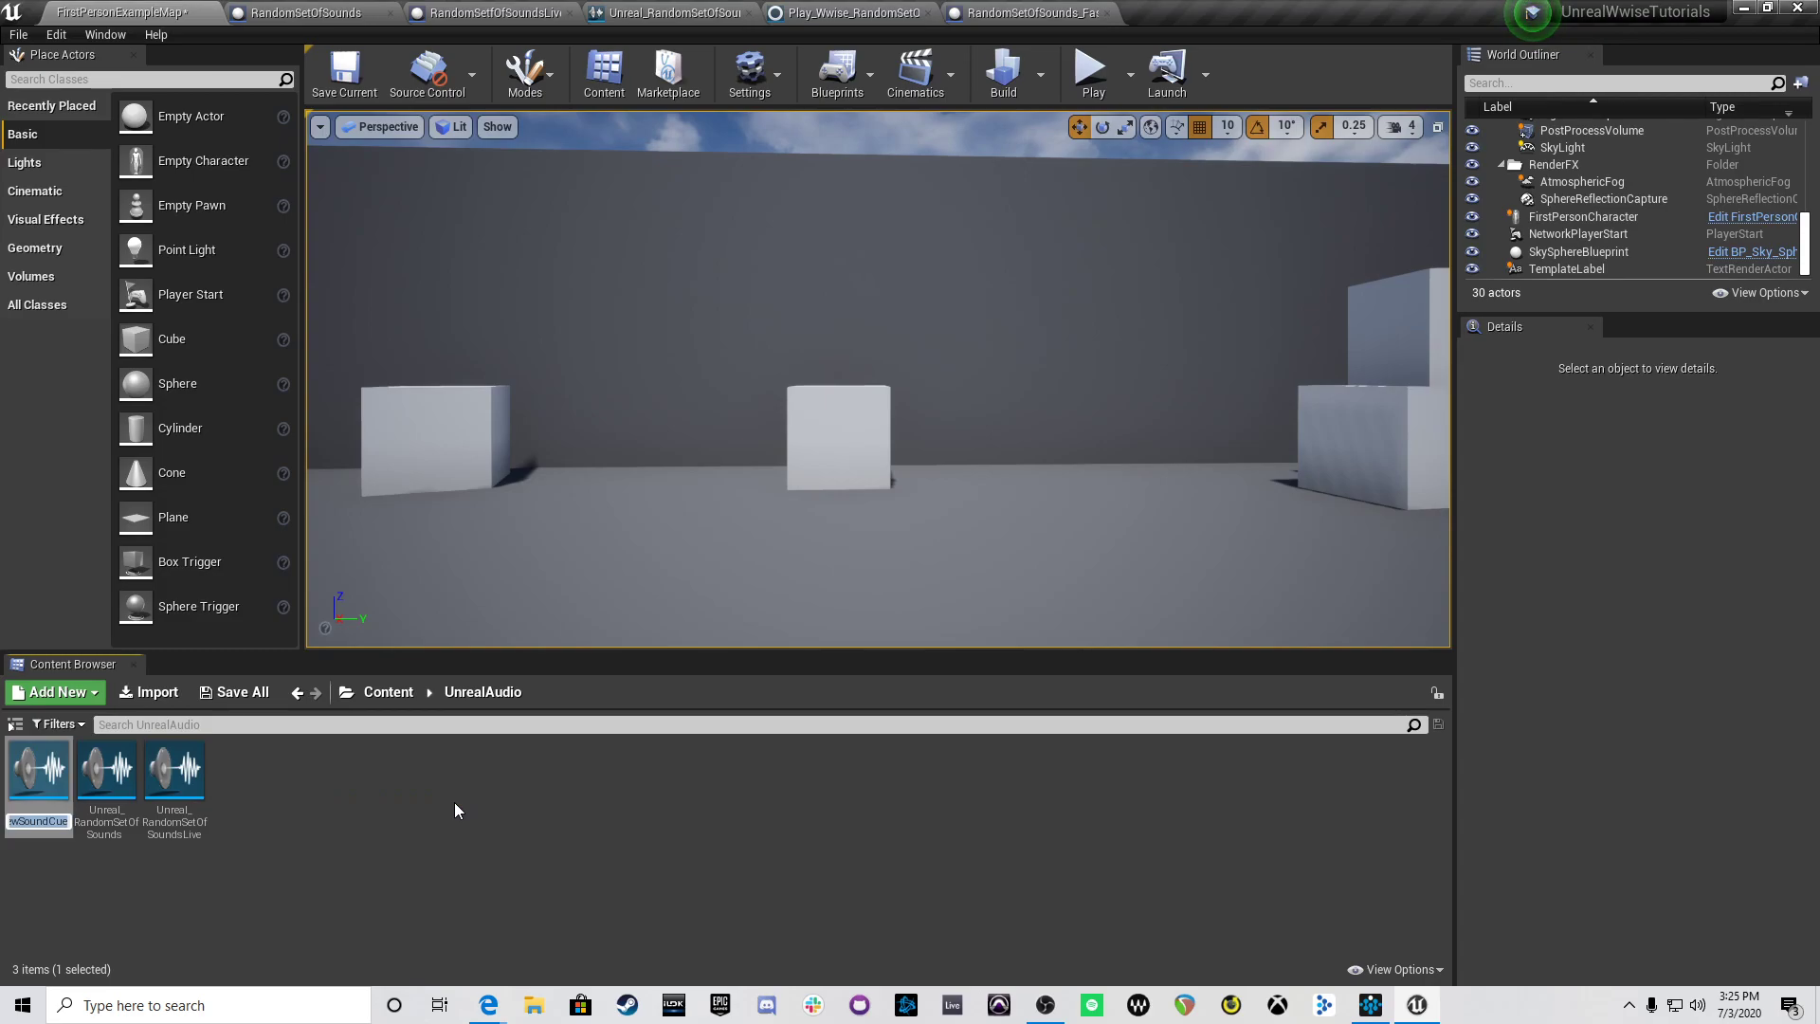
{"action": "type", "text": "Unreal_RandomS"}
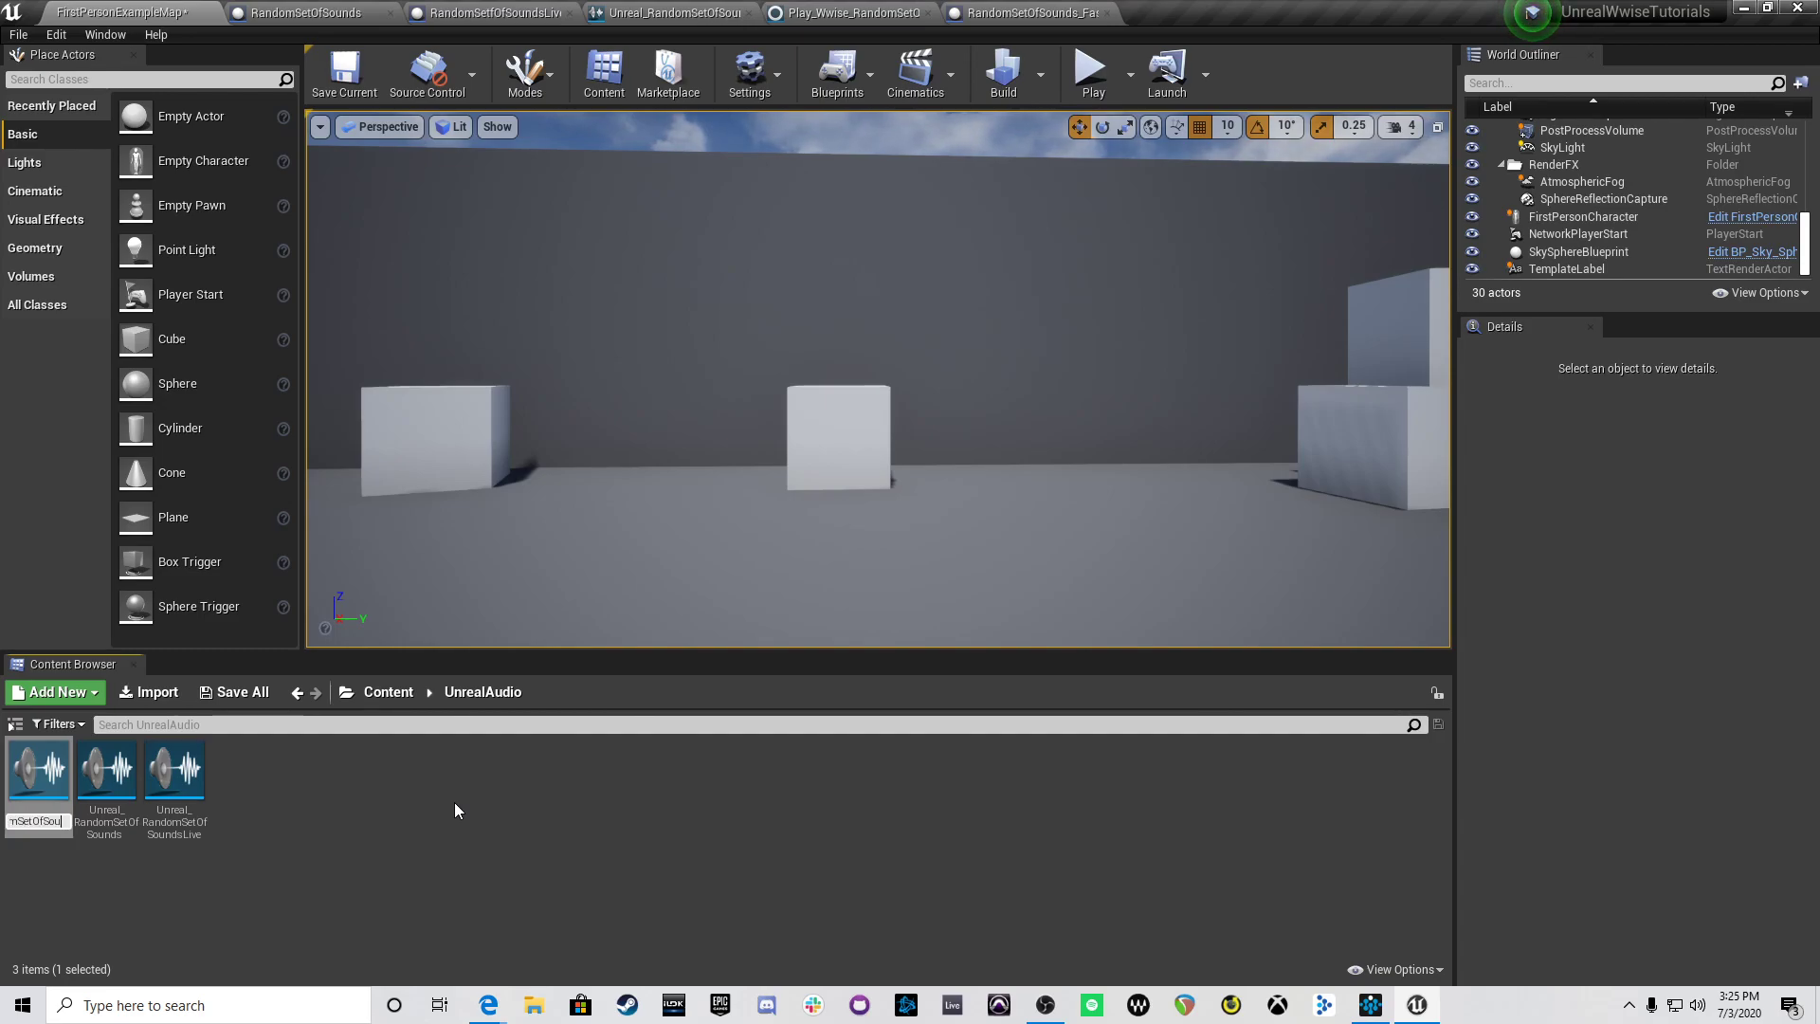
{"action": "type", "text": "etOfSounds_Fast"}
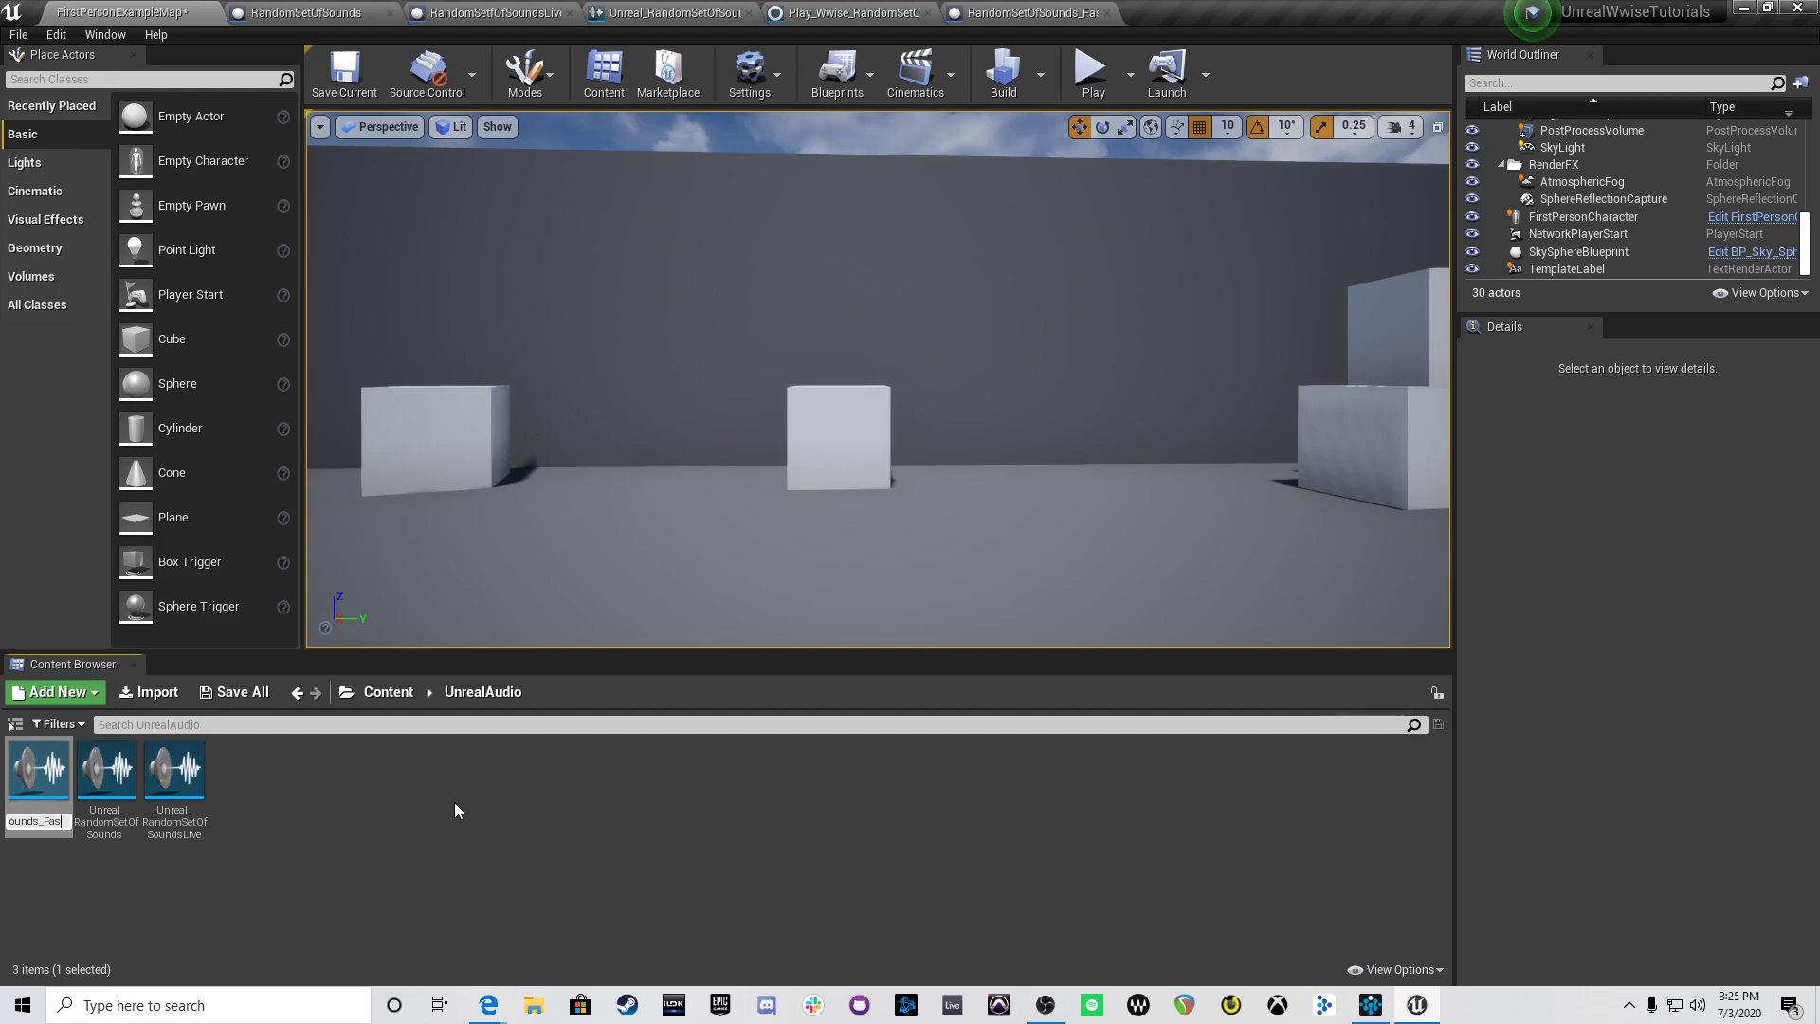
{"action": "key", "text": "Return"}
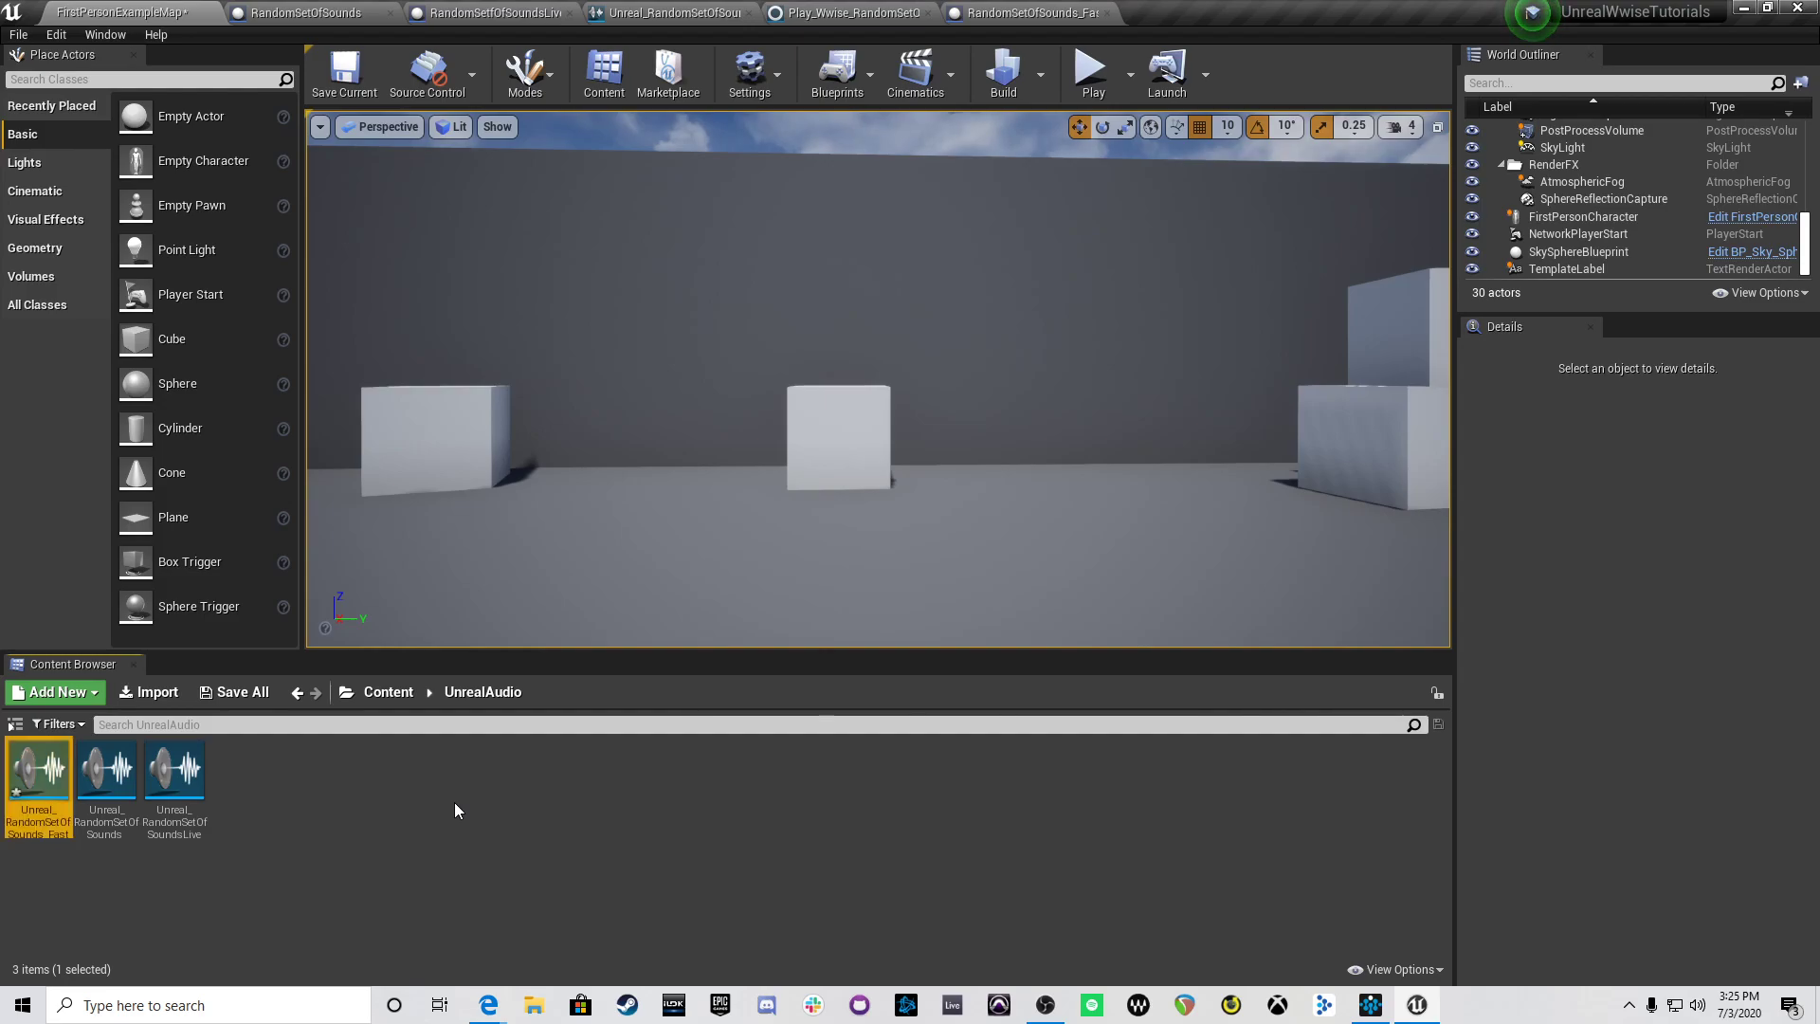
Step: Open the Unreal_RandomSetOfSounds_Fast cue and close the Wwise event, RandomSetOfSounds and RandomSetOfSoundsLive editors
{"action": "double_click", "coordinate": [30, 820]}
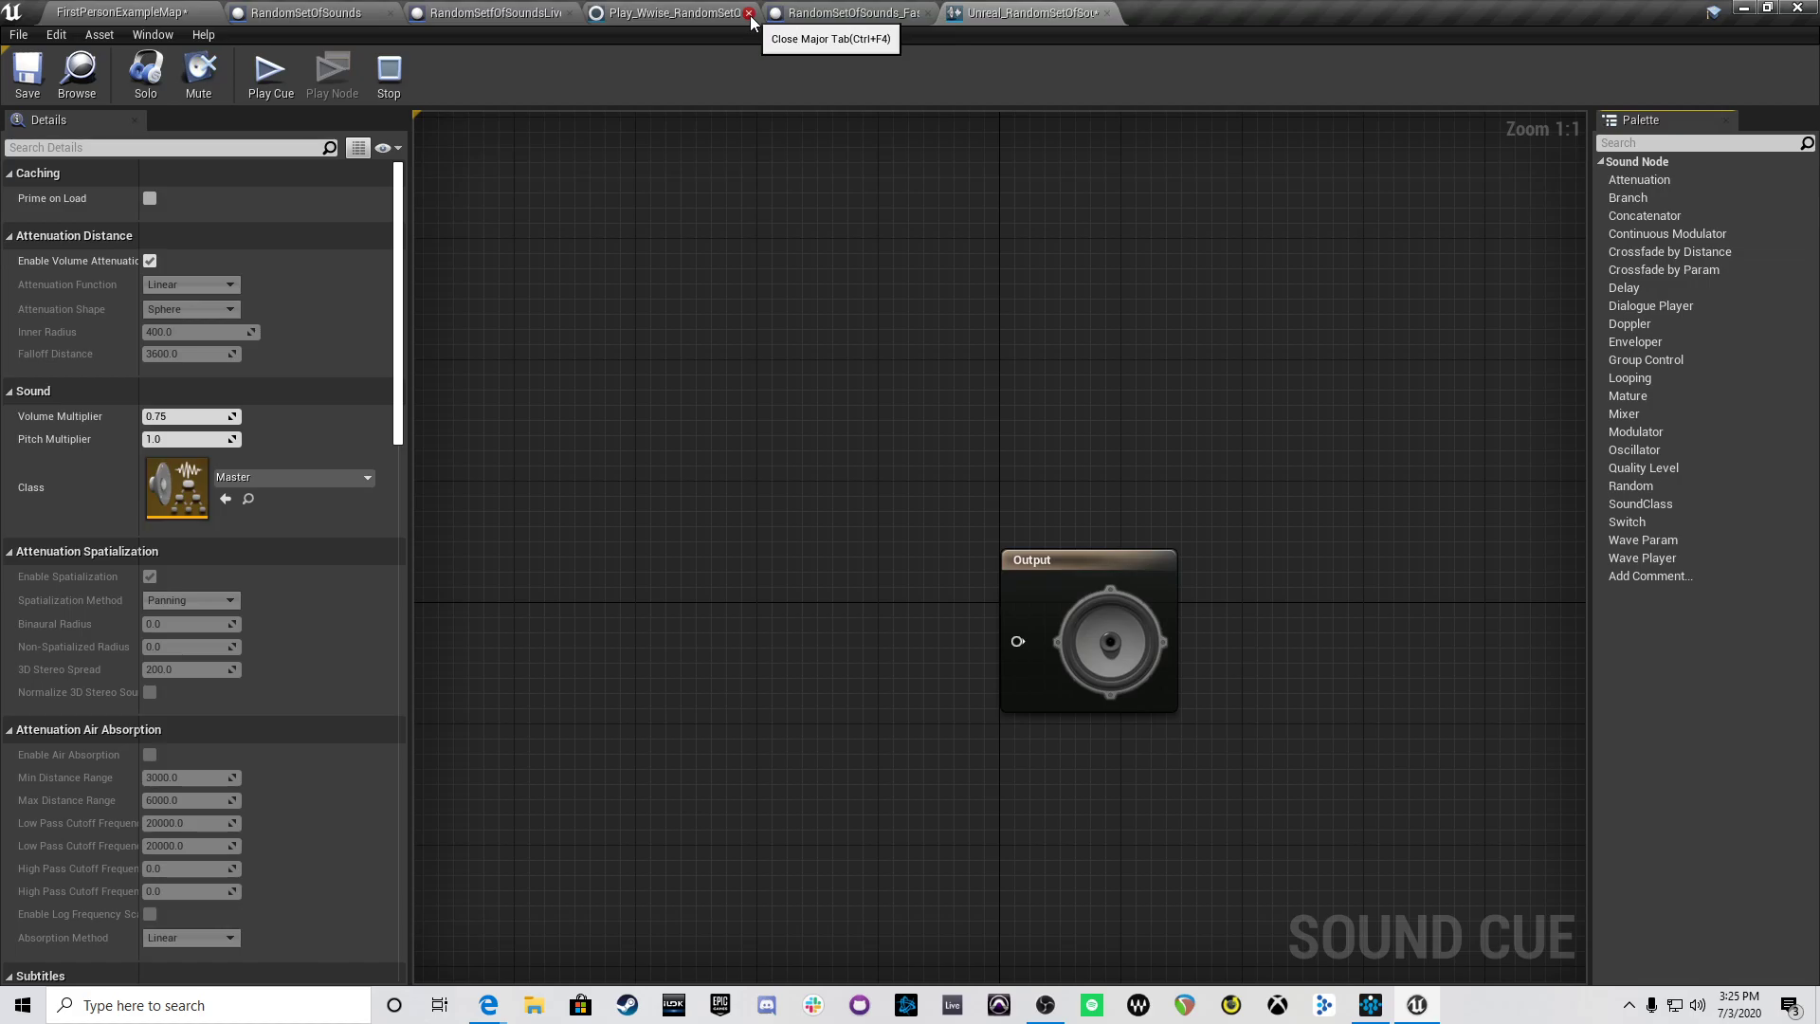
{"action": "left_click", "coordinate": [749, 12]}
{"action": "left_click", "coordinate": [390, 13]}
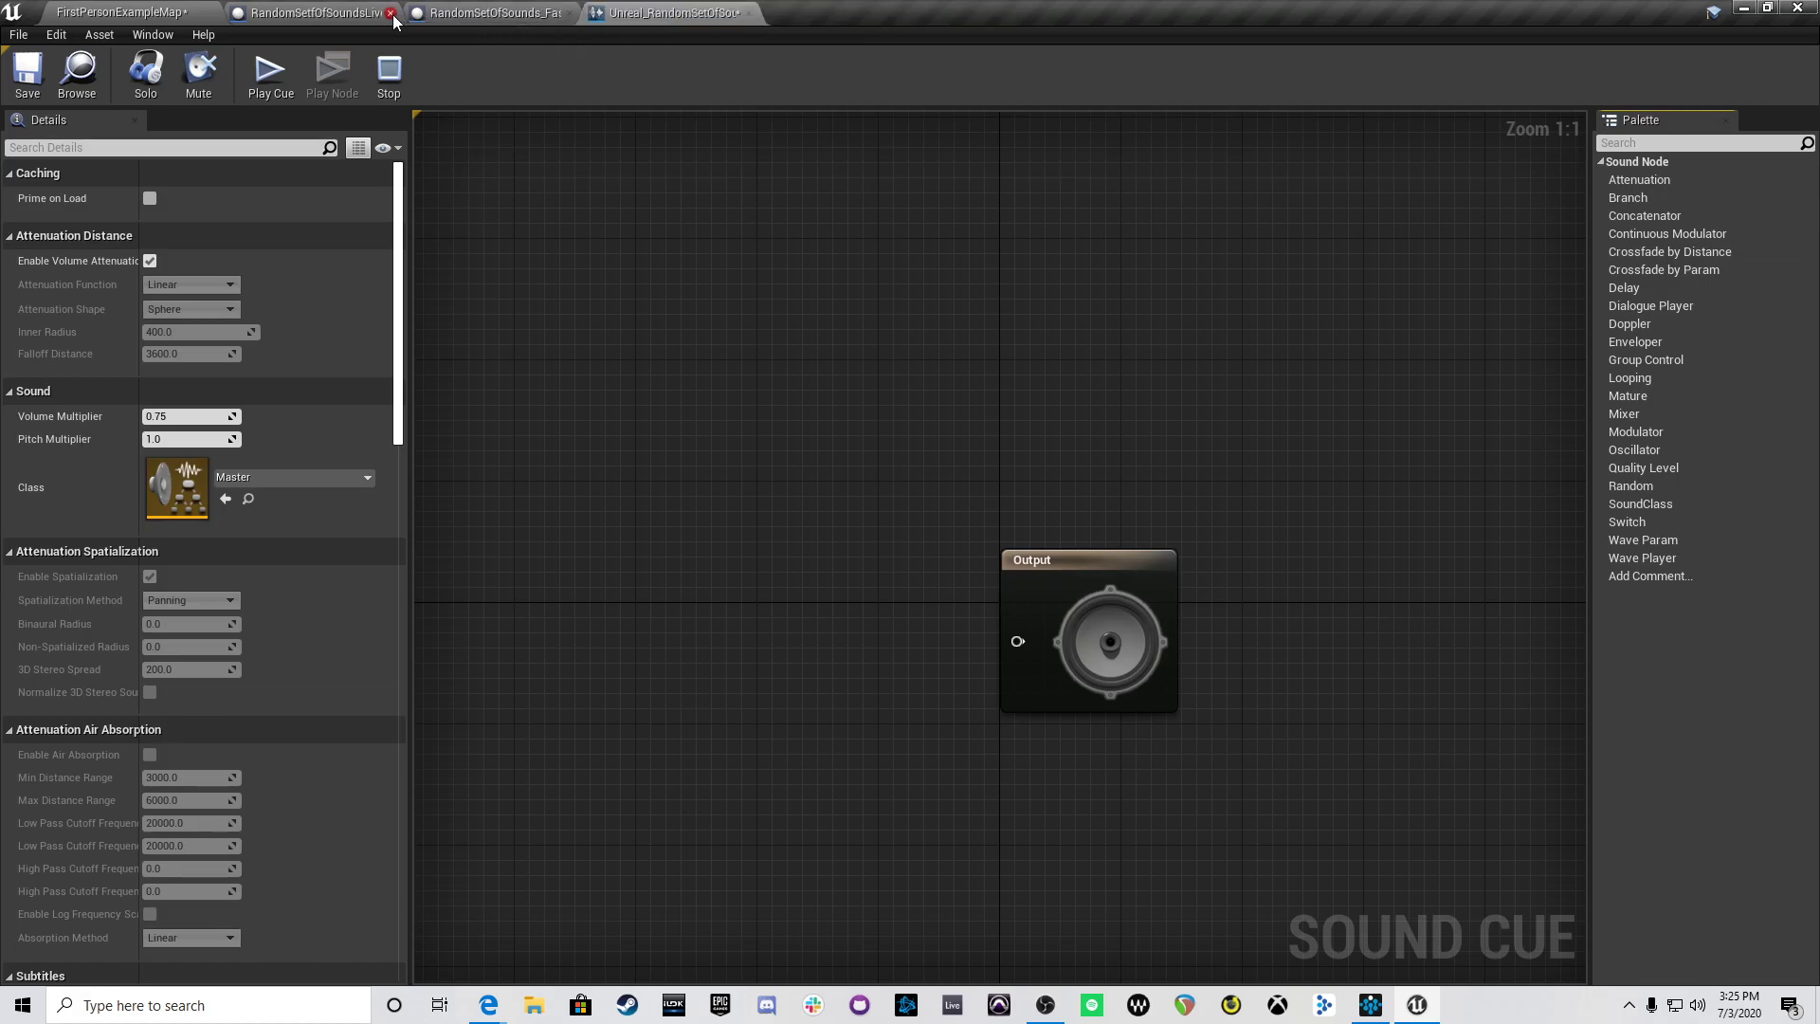
{"action": "left_click", "coordinate": [391, 12]}
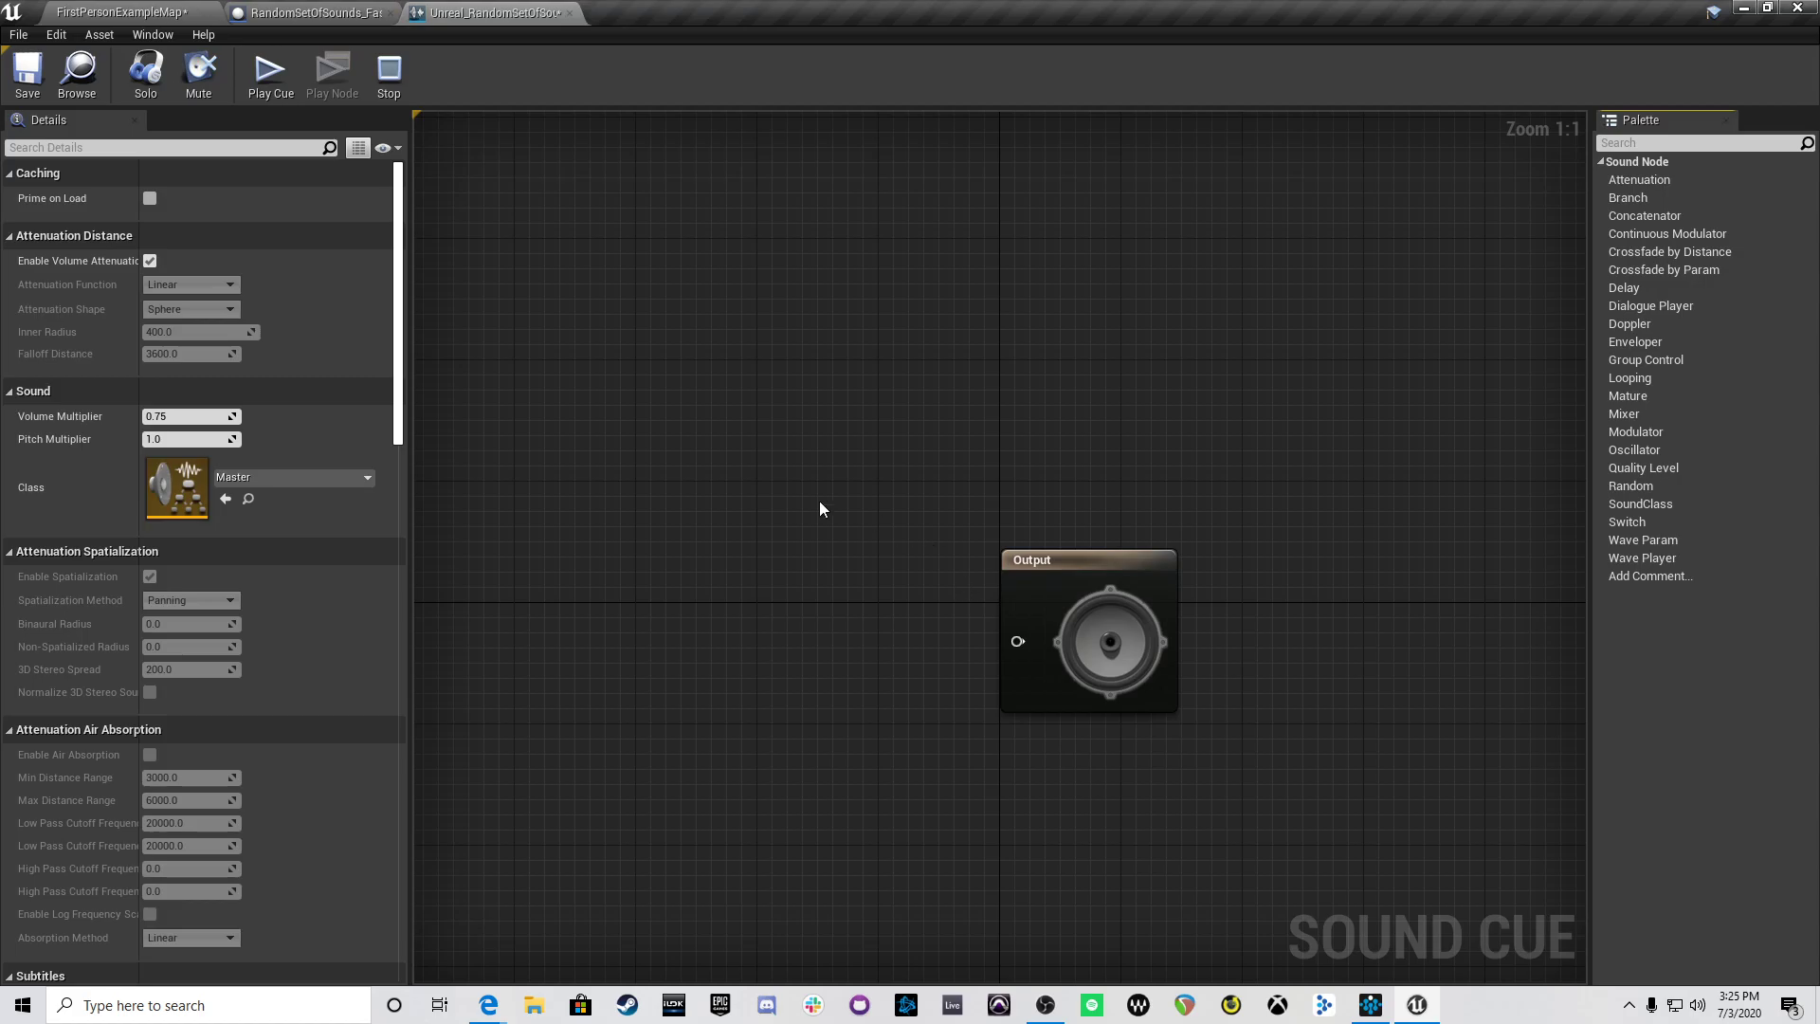
Step: Return to the level editor and open the StarterContent Audio folder to reach the source sounds
{"action": "left_click", "coordinate": [121, 12]}
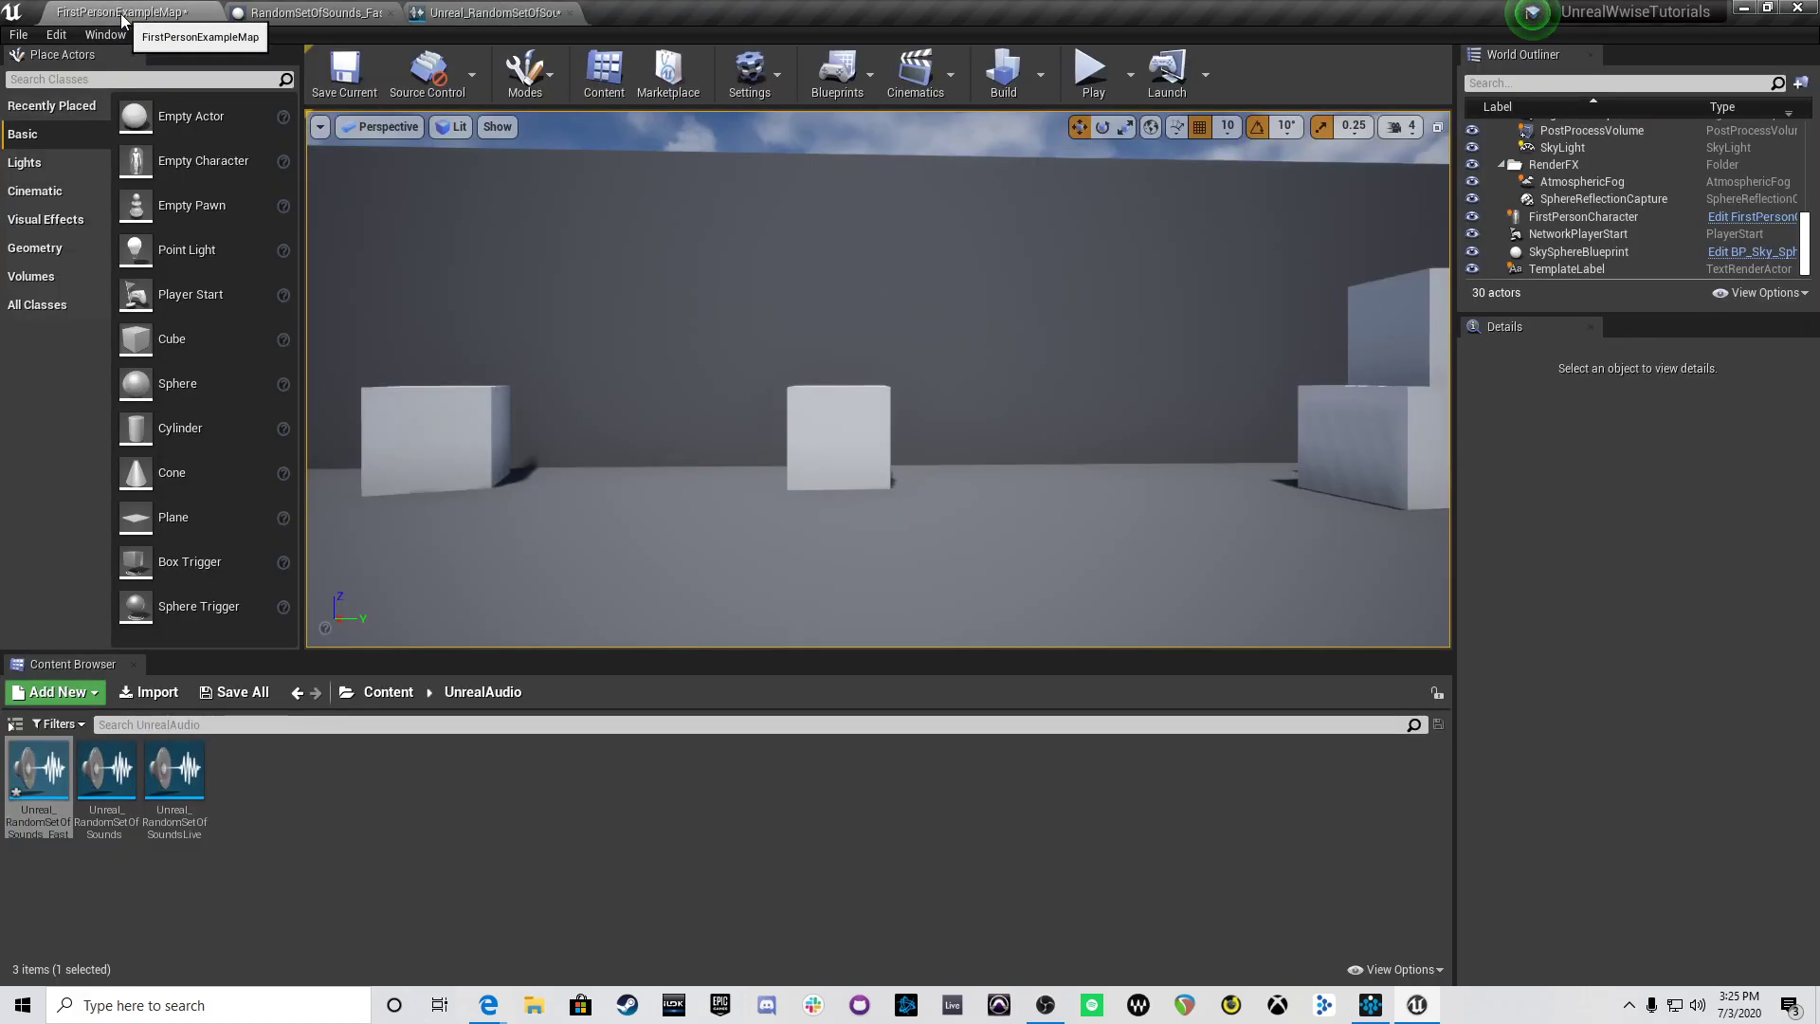
{"action": "left_click", "coordinate": [372, 696]}
{"action": "double_click", "coordinate": [243, 817]}
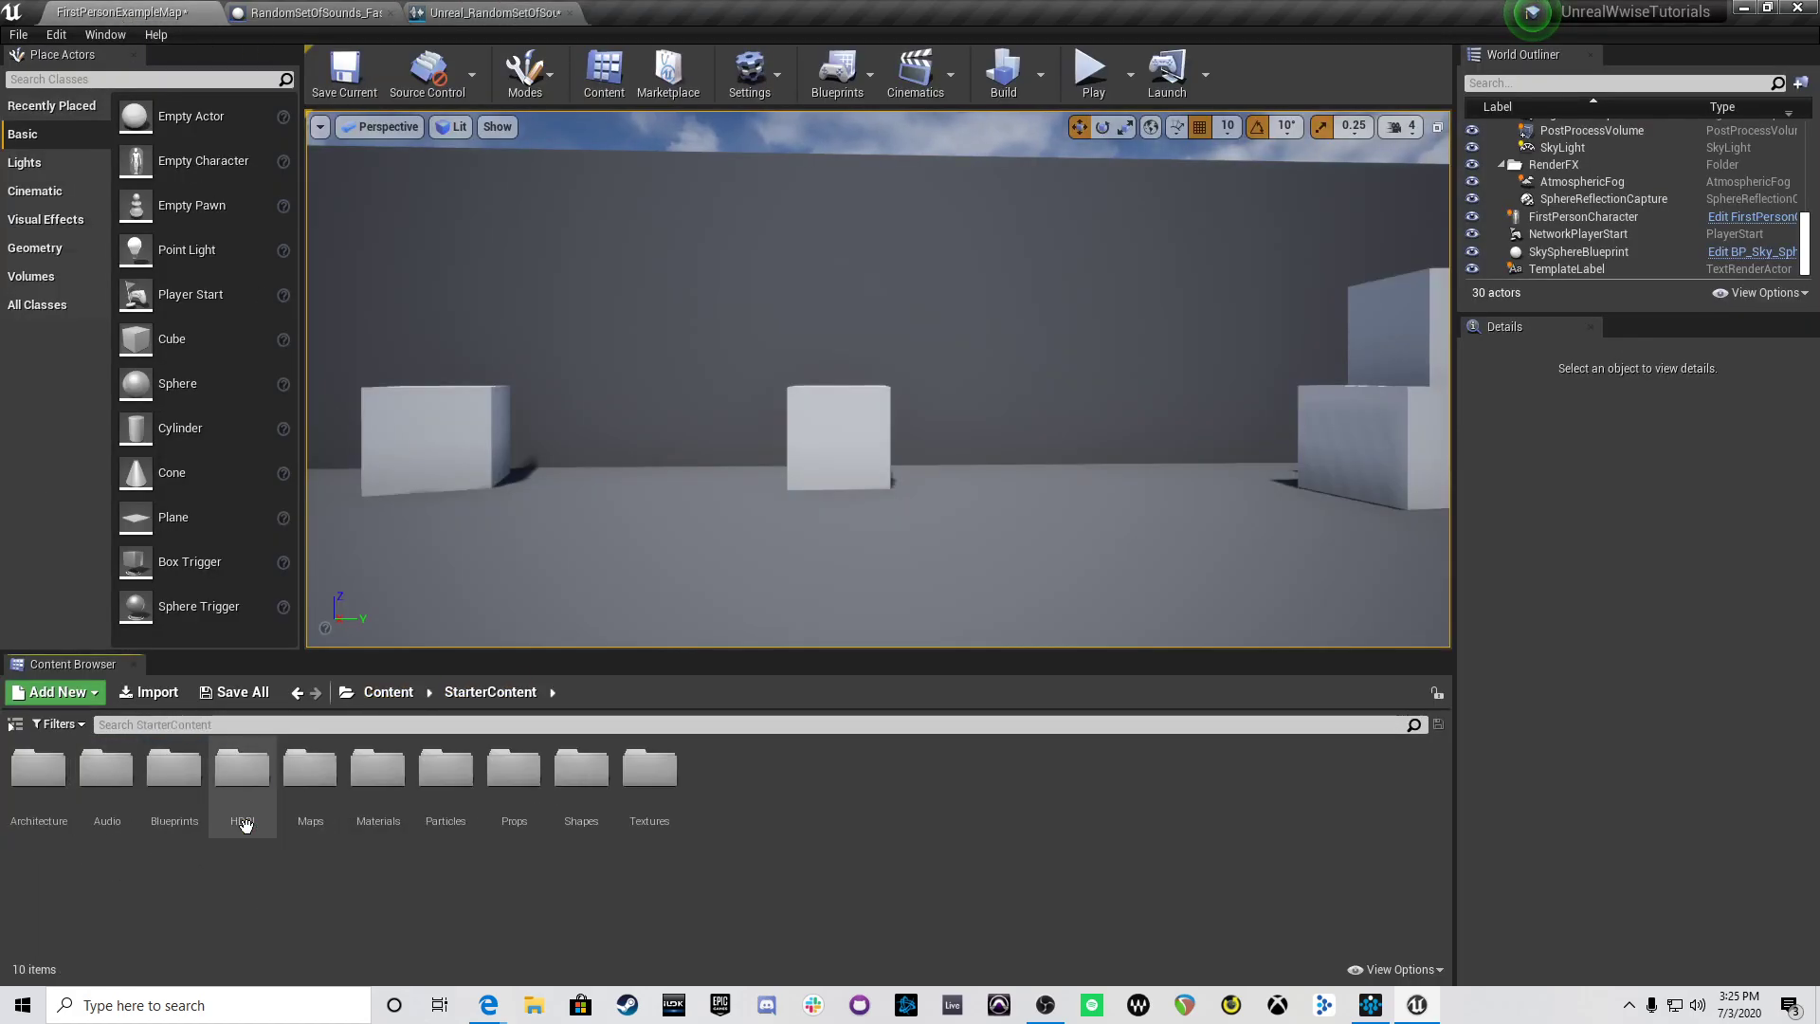
{"action": "double_click", "coordinate": [112, 791]}
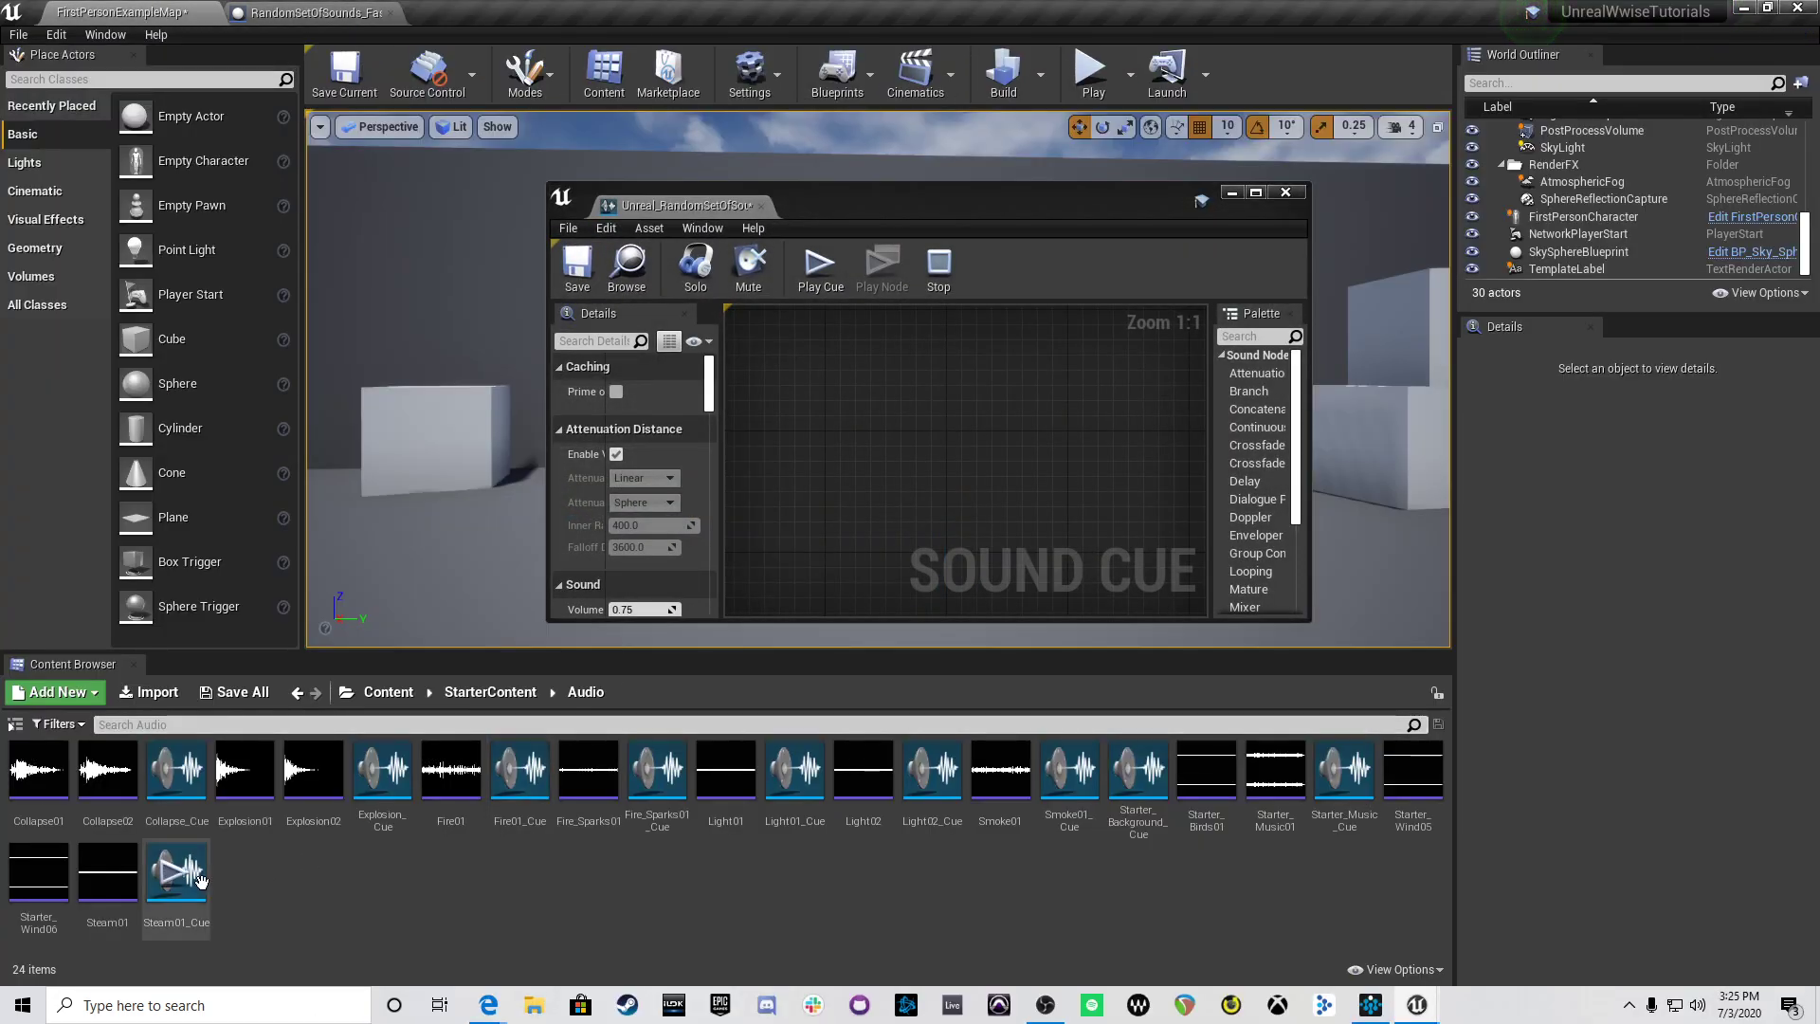
Step: Add the Explosion01 and Explosion02 waves to the sound cue graph, dock the cue editor beside the other editors, and space the waves from Output
{"action": "left_click", "coordinate": [246, 821]}
{"action": "left_click", "coordinate": [313, 791], "text": "shift"}
{"action": "left_click_drag", "start_coordinate": [314, 792], "coordinate": [788, 429]}
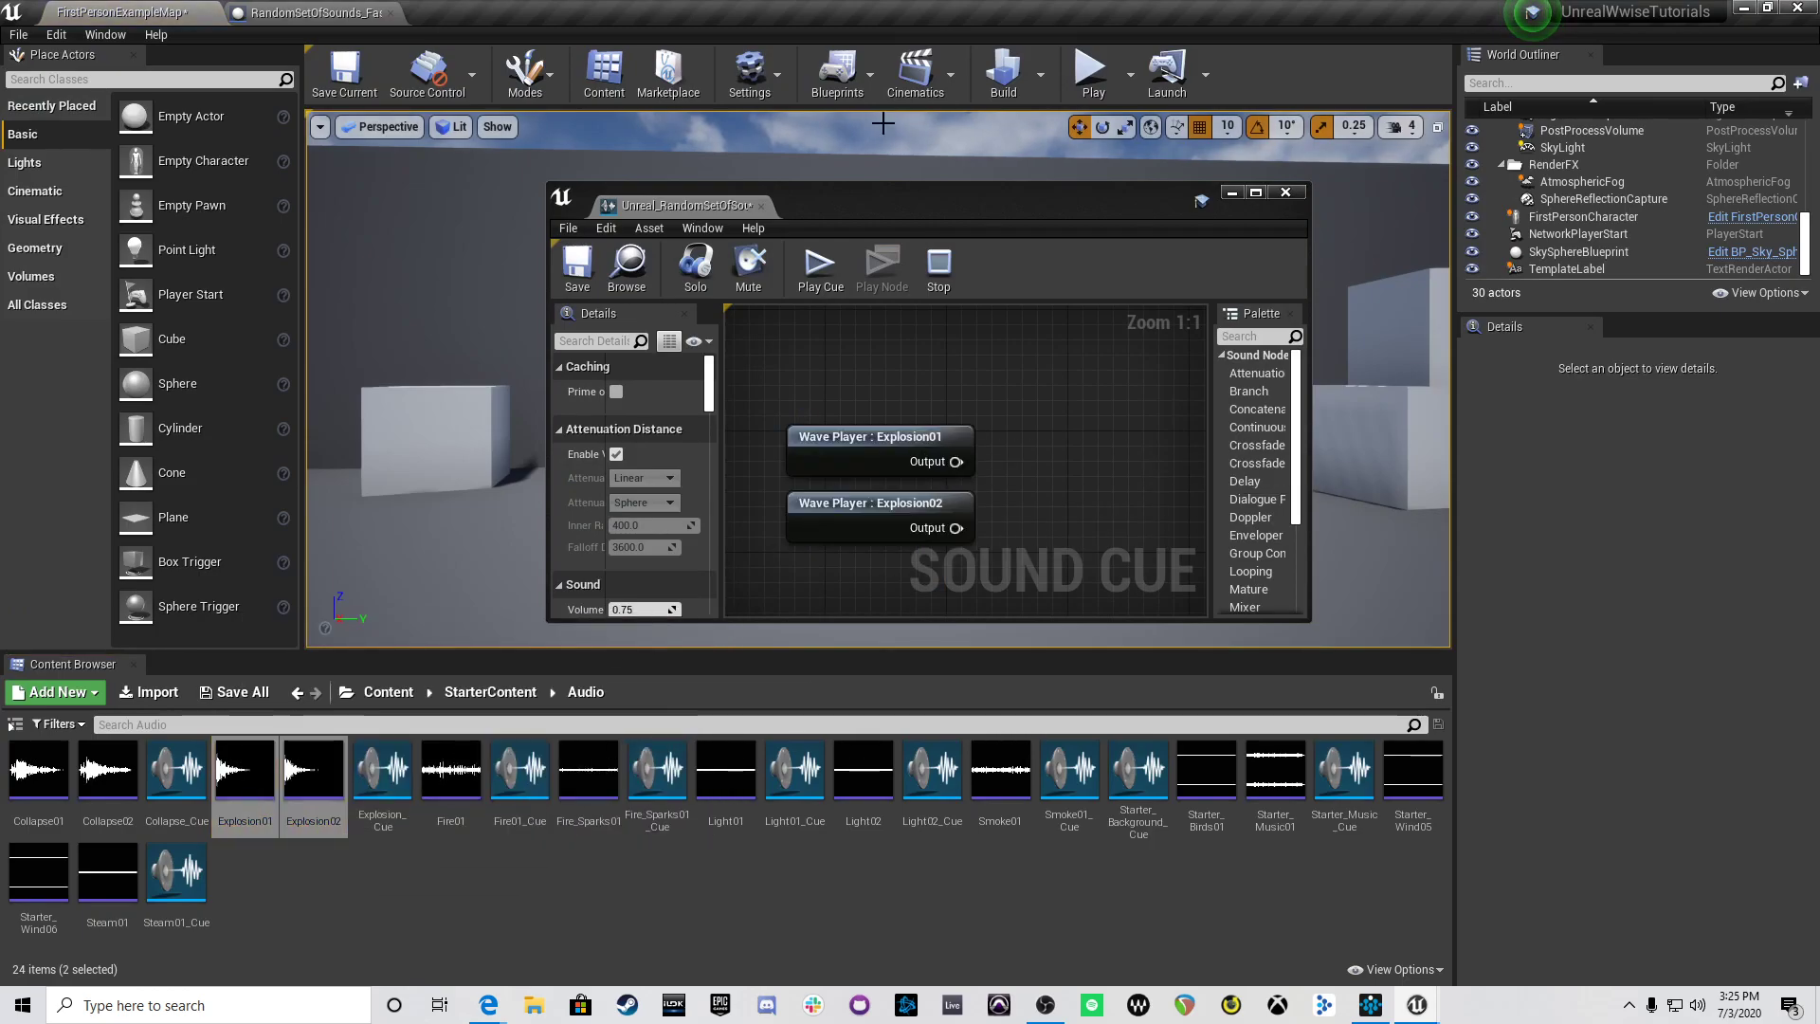
{"action": "left_click_drag", "start_coordinate": [851, 205], "coordinate": [807, 168]}
{"action": "left_click_drag", "start_coordinate": [645, 169], "coordinate": [529, 14]}
{"action": "right_click_drag", "start_coordinate": [804, 550], "coordinate": [1053, 571]}
{"action": "left_click_drag", "start_coordinate": [777, 330], "coordinate": [779, 334]}
{"action": "left_click_drag", "start_coordinate": [806, 271], "coordinate": [692, 573]}
{"action": "left_click", "coordinate": [901, 669]}
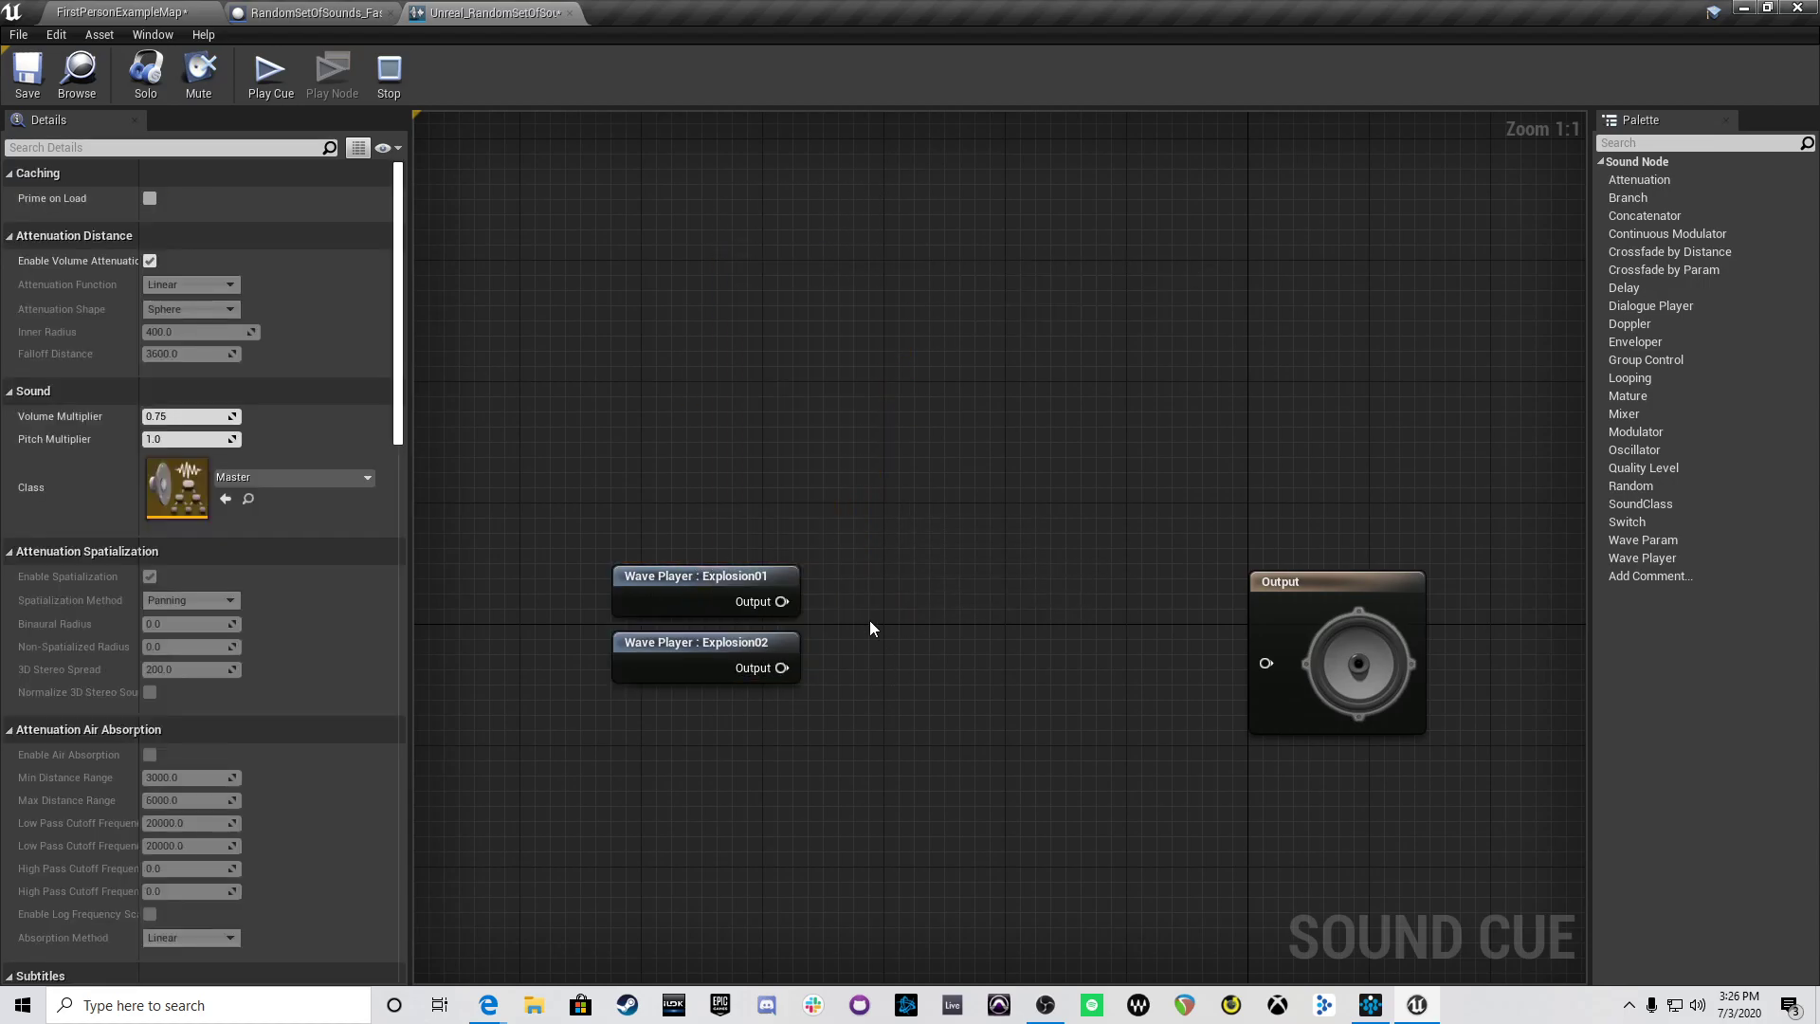
Step: Add a Random node between the two wave players and the Output node
{"action": "right_click", "coordinate": [870, 621]}
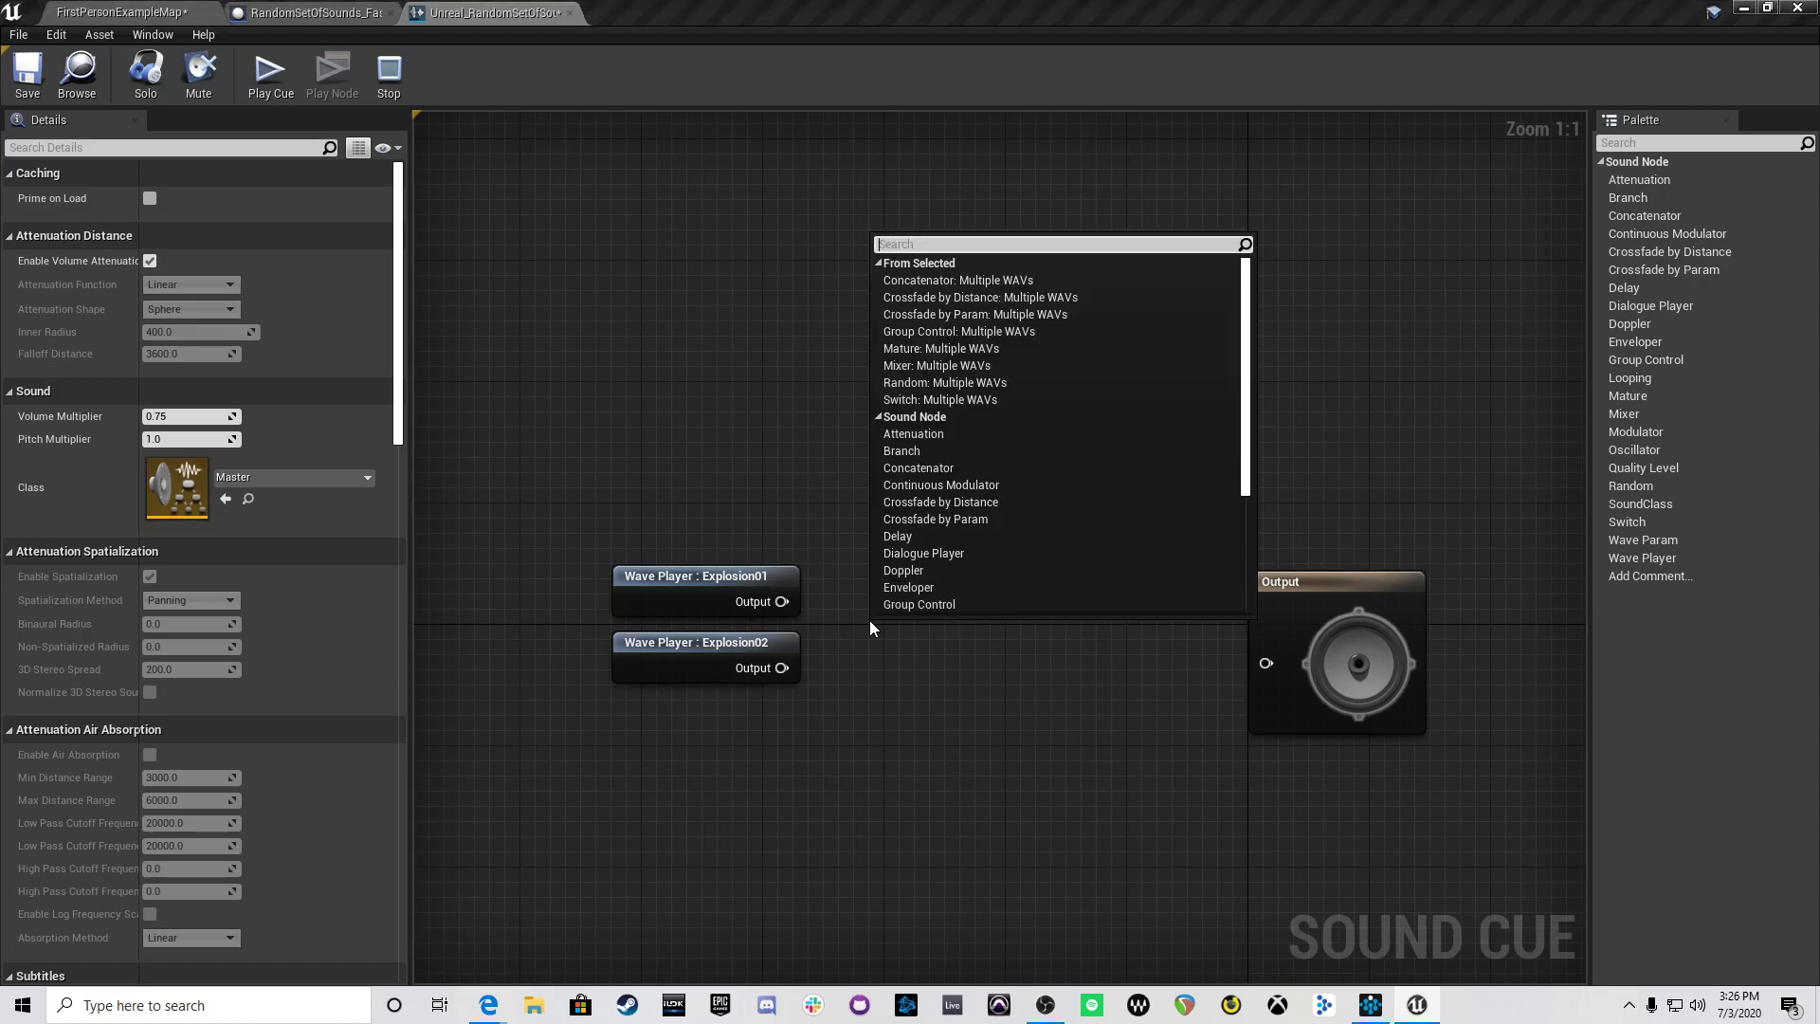
{"action": "type", "text": "ran"}
{"action": "key", "text": "Return"}
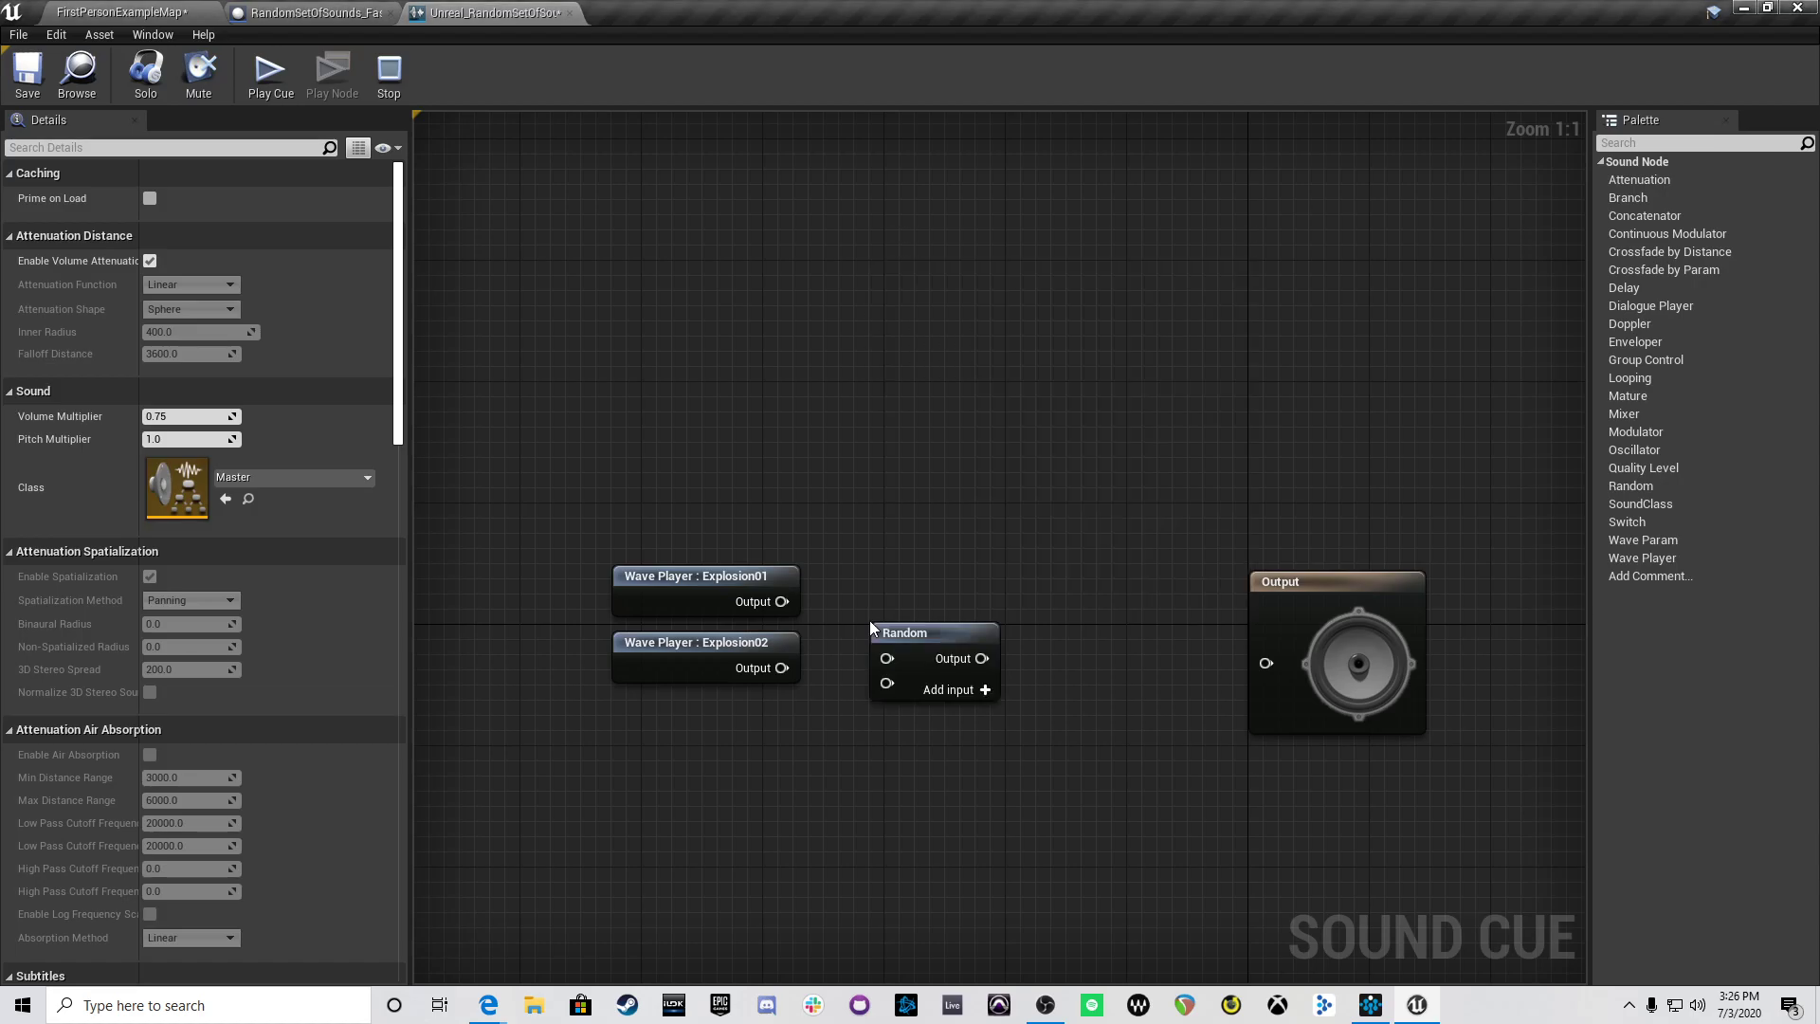
{"action": "left_click", "coordinate": [928, 623]}
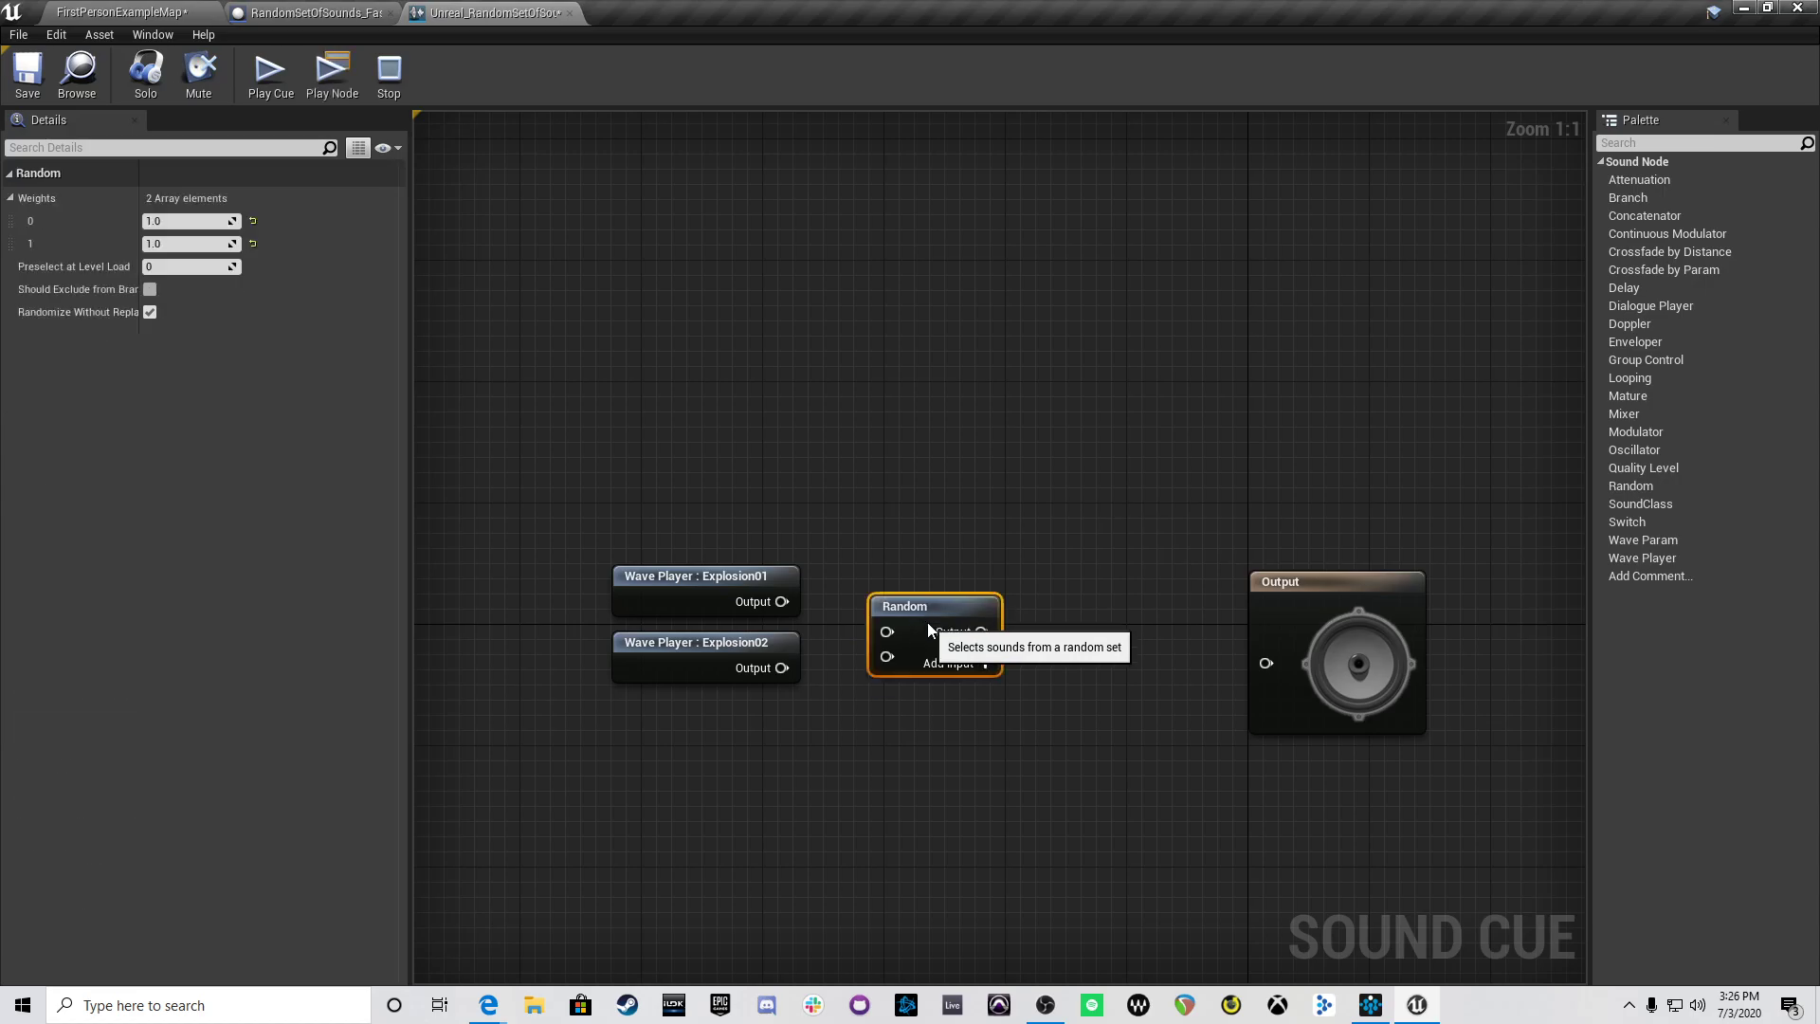
Step: Add two extra inputs to the Random node and delete them again
{"action": "left_click", "coordinate": [985, 663]}
{"action": "left_click", "coordinate": [984, 662]}
{"action": "right_click", "coordinate": [890, 711]}
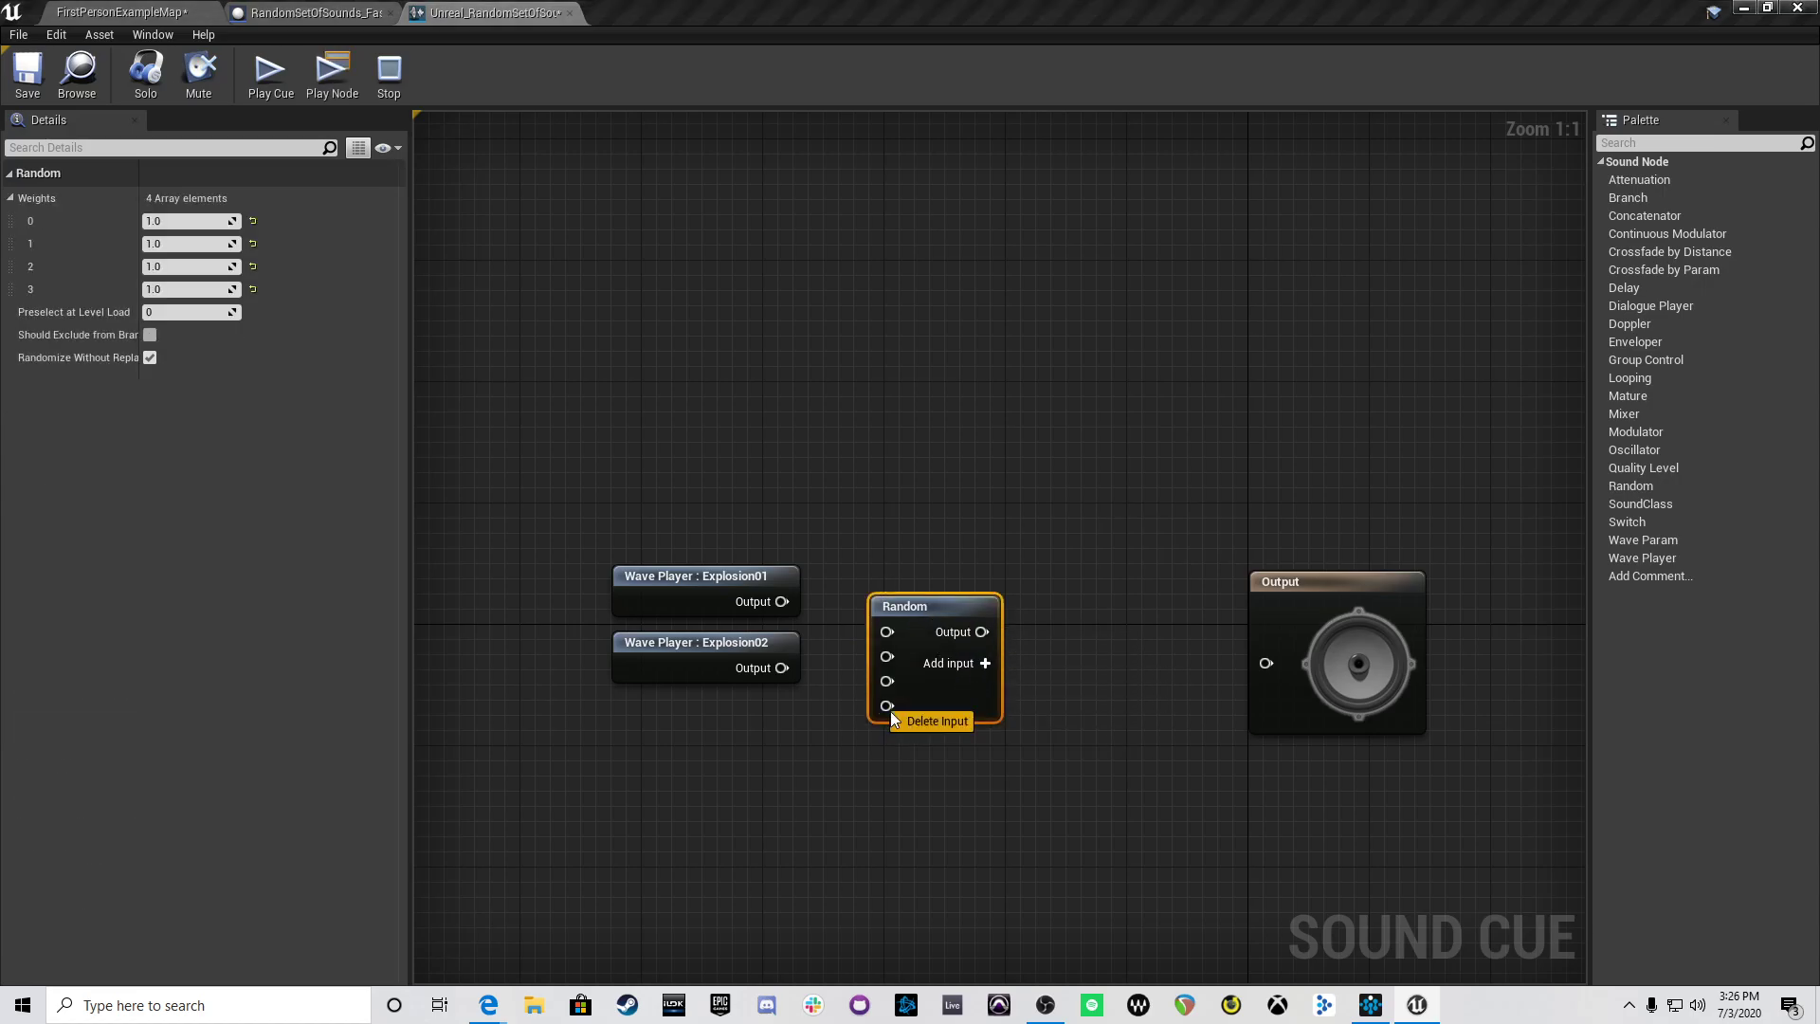
{"action": "left_click", "coordinate": [914, 717]}
{"action": "right_click", "coordinate": [888, 681]}
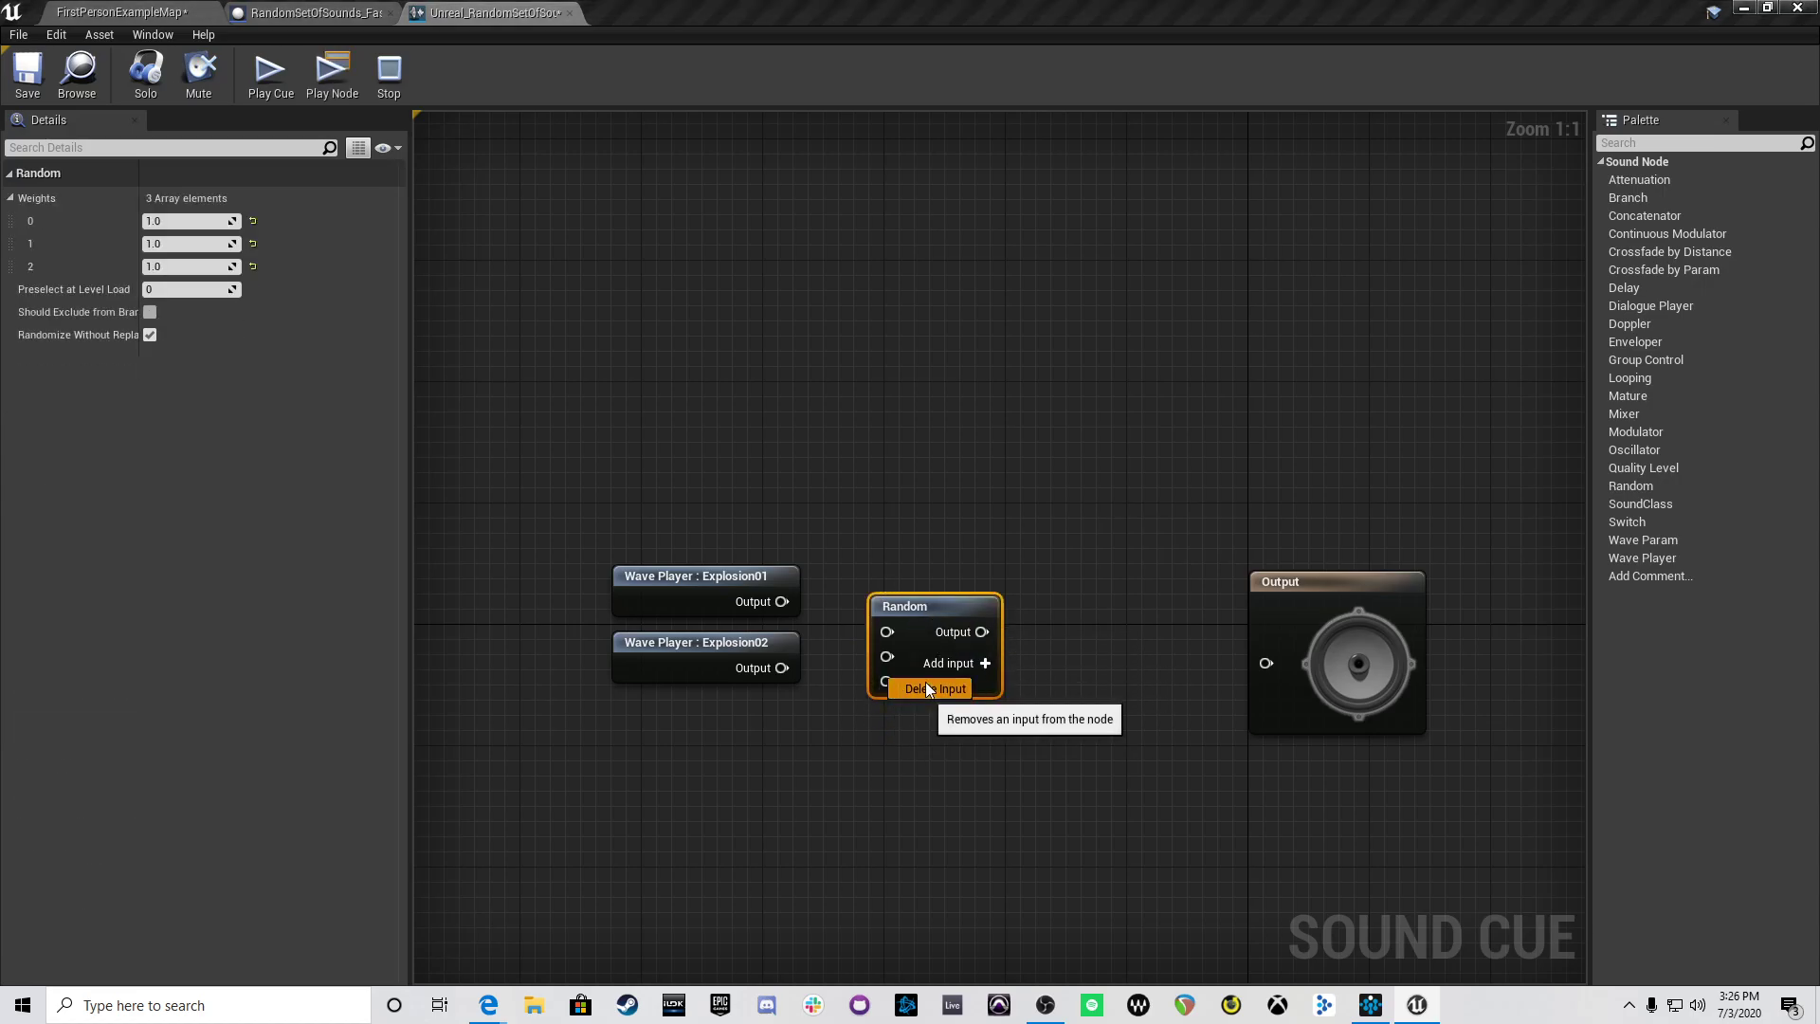
{"action": "left_click", "coordinate": [927, 688]}
Step: Wire Explosion01 and Explosion02 into the Random node's inputs and feed its output into a new Modulator node
{"action": "left_click_drag", "start_coordinate": [782, 601], "coordinate": [886, 632]}
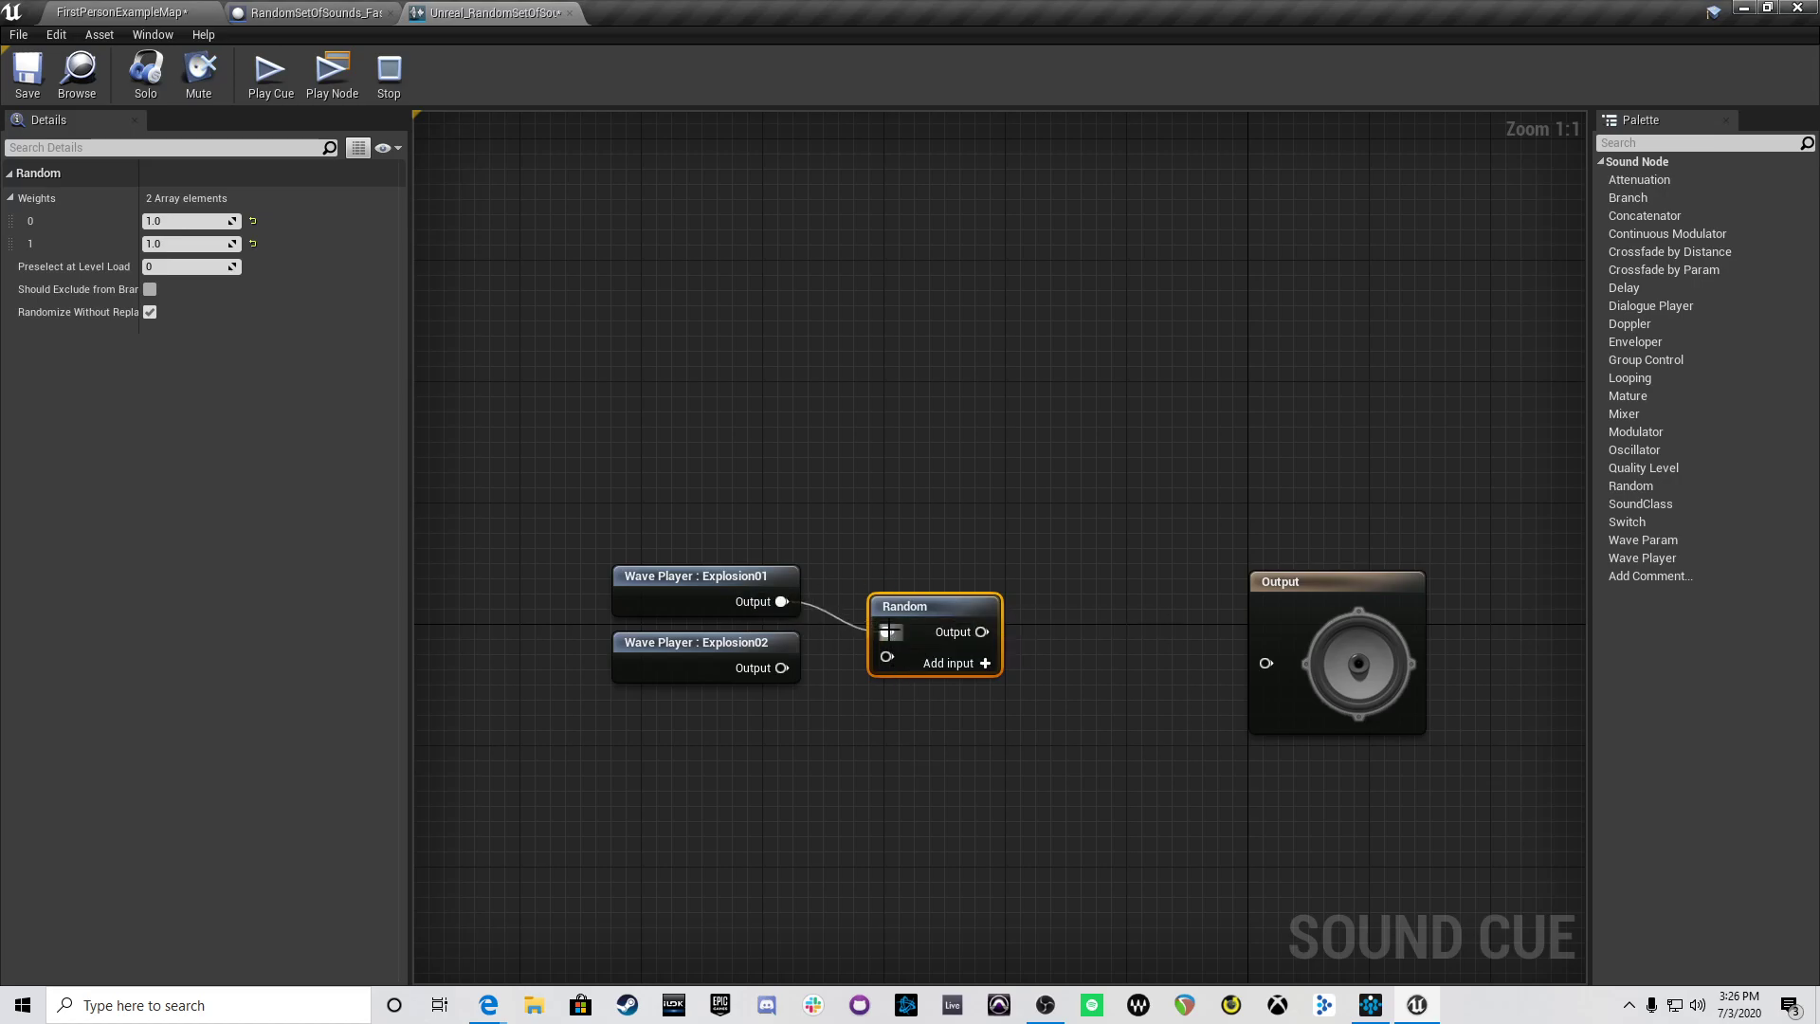
{"action": "left_click_drag", "start_coordinate": [786, 668], "coordinate": [888, 657]}
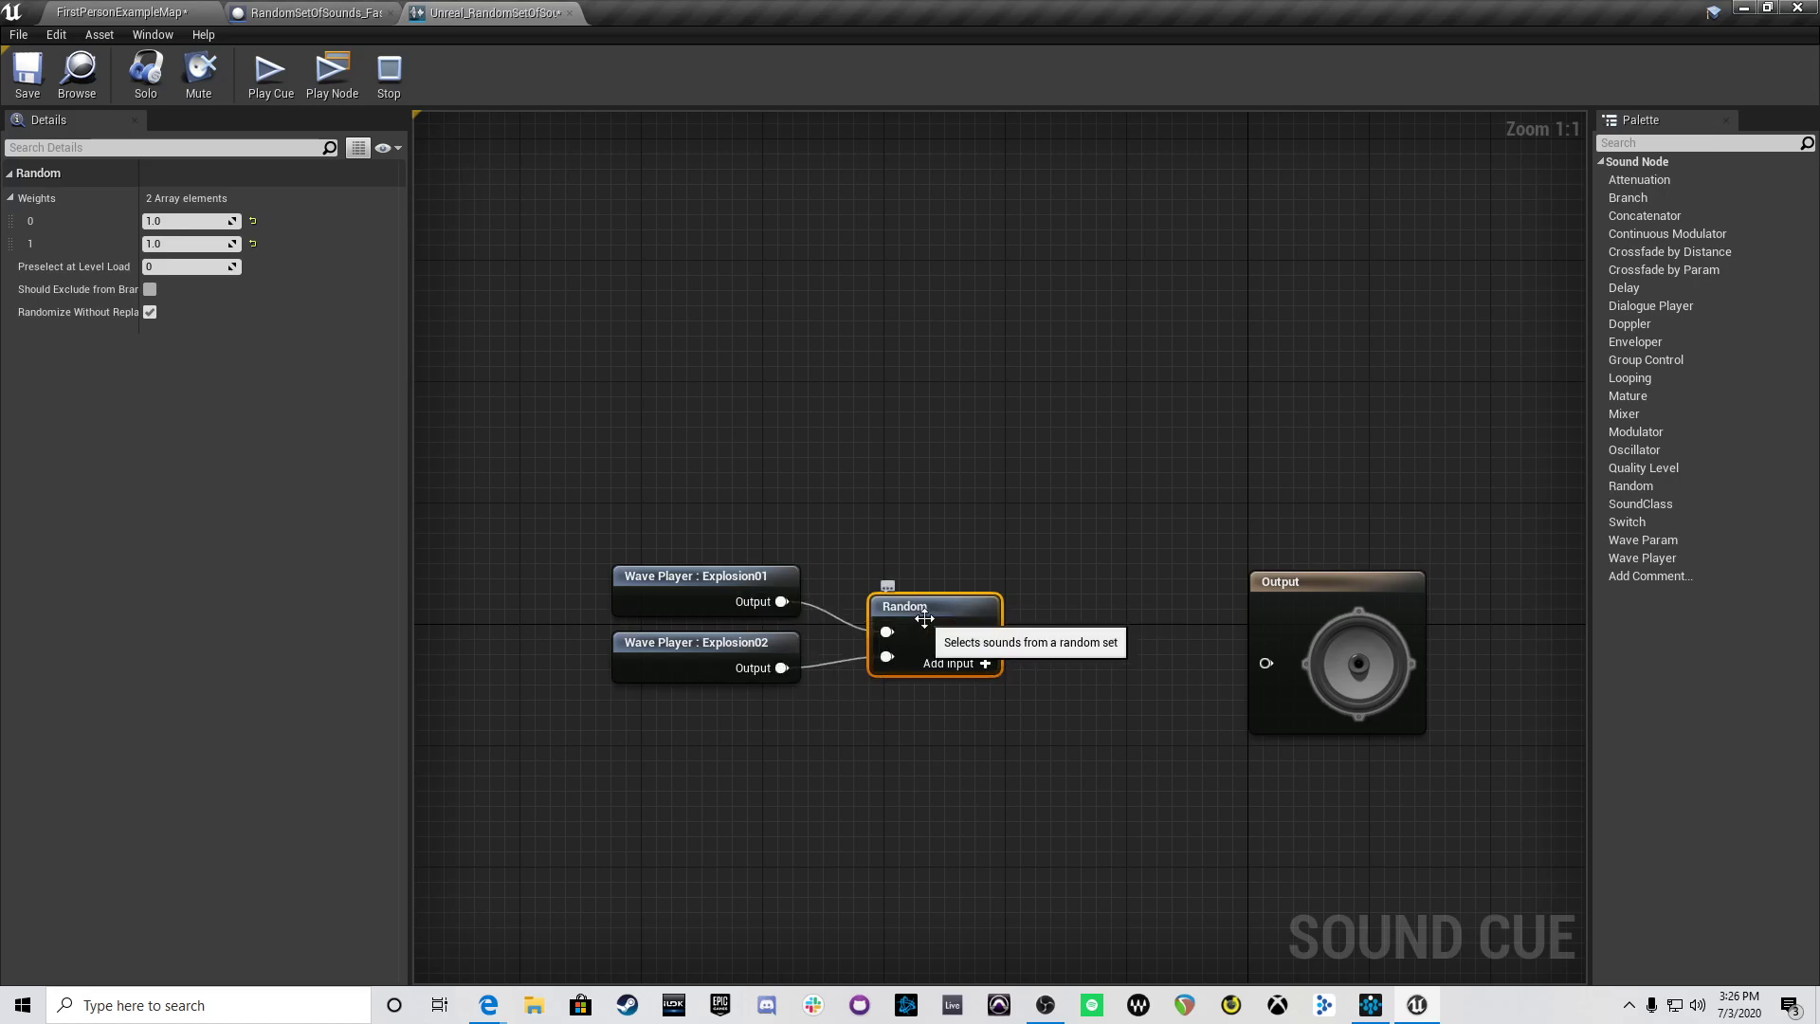
{"action": "left_click_drag", "start_coordinate": [983, 631], "coordinate": [1074, 635]}
{"action": "type", "text": "m"}
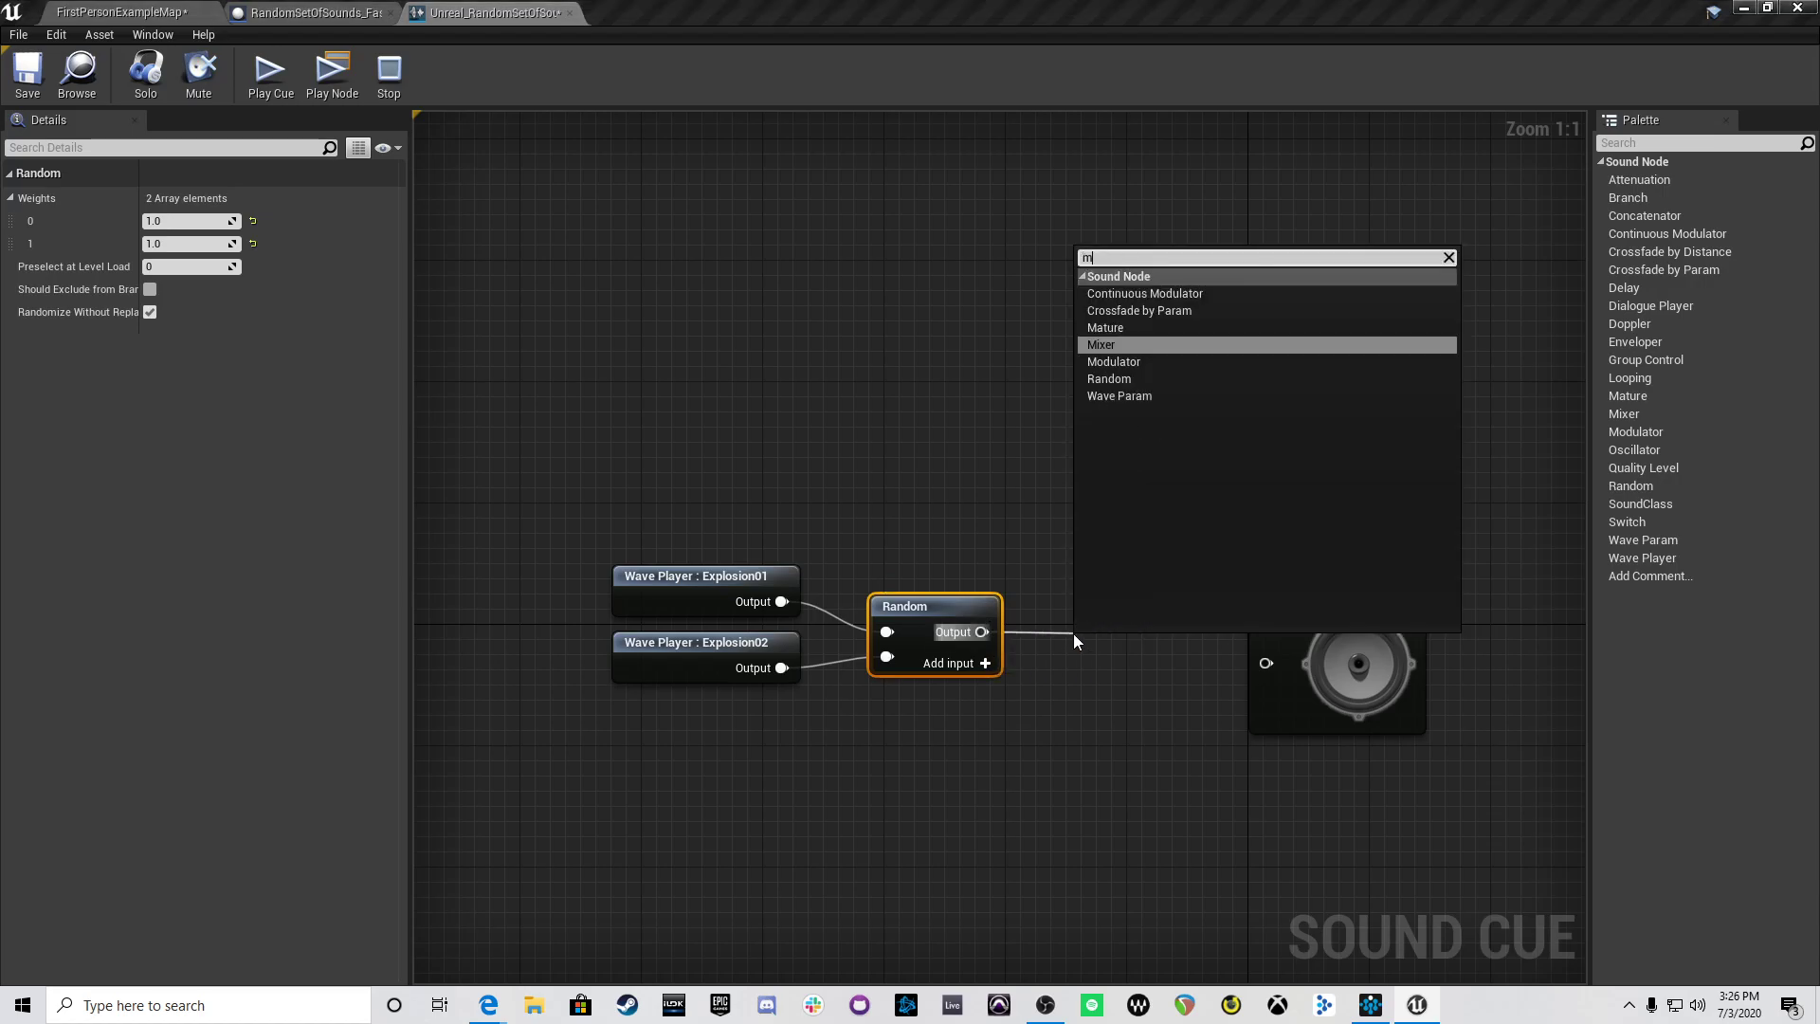
{"action": "key", "text": "Down"}
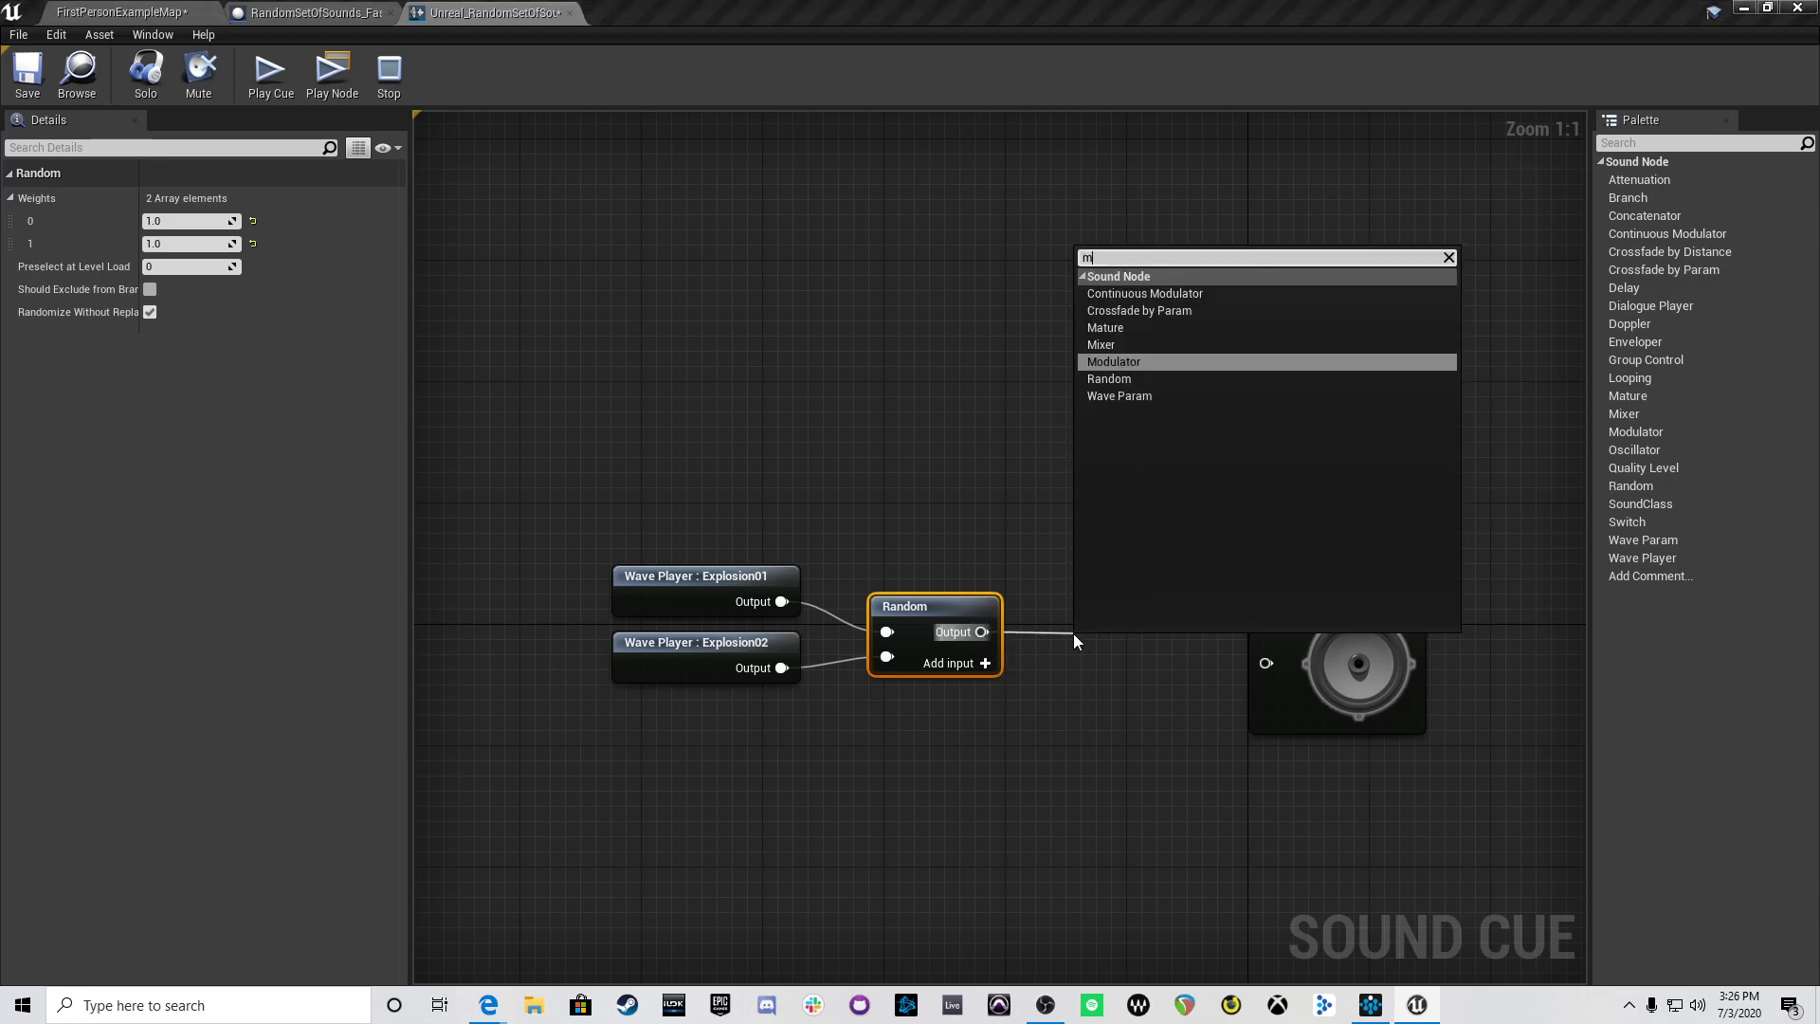
{"action": "key", "text": "Return"}
{"action": "left_click", "coordinate": [1080, 645]}
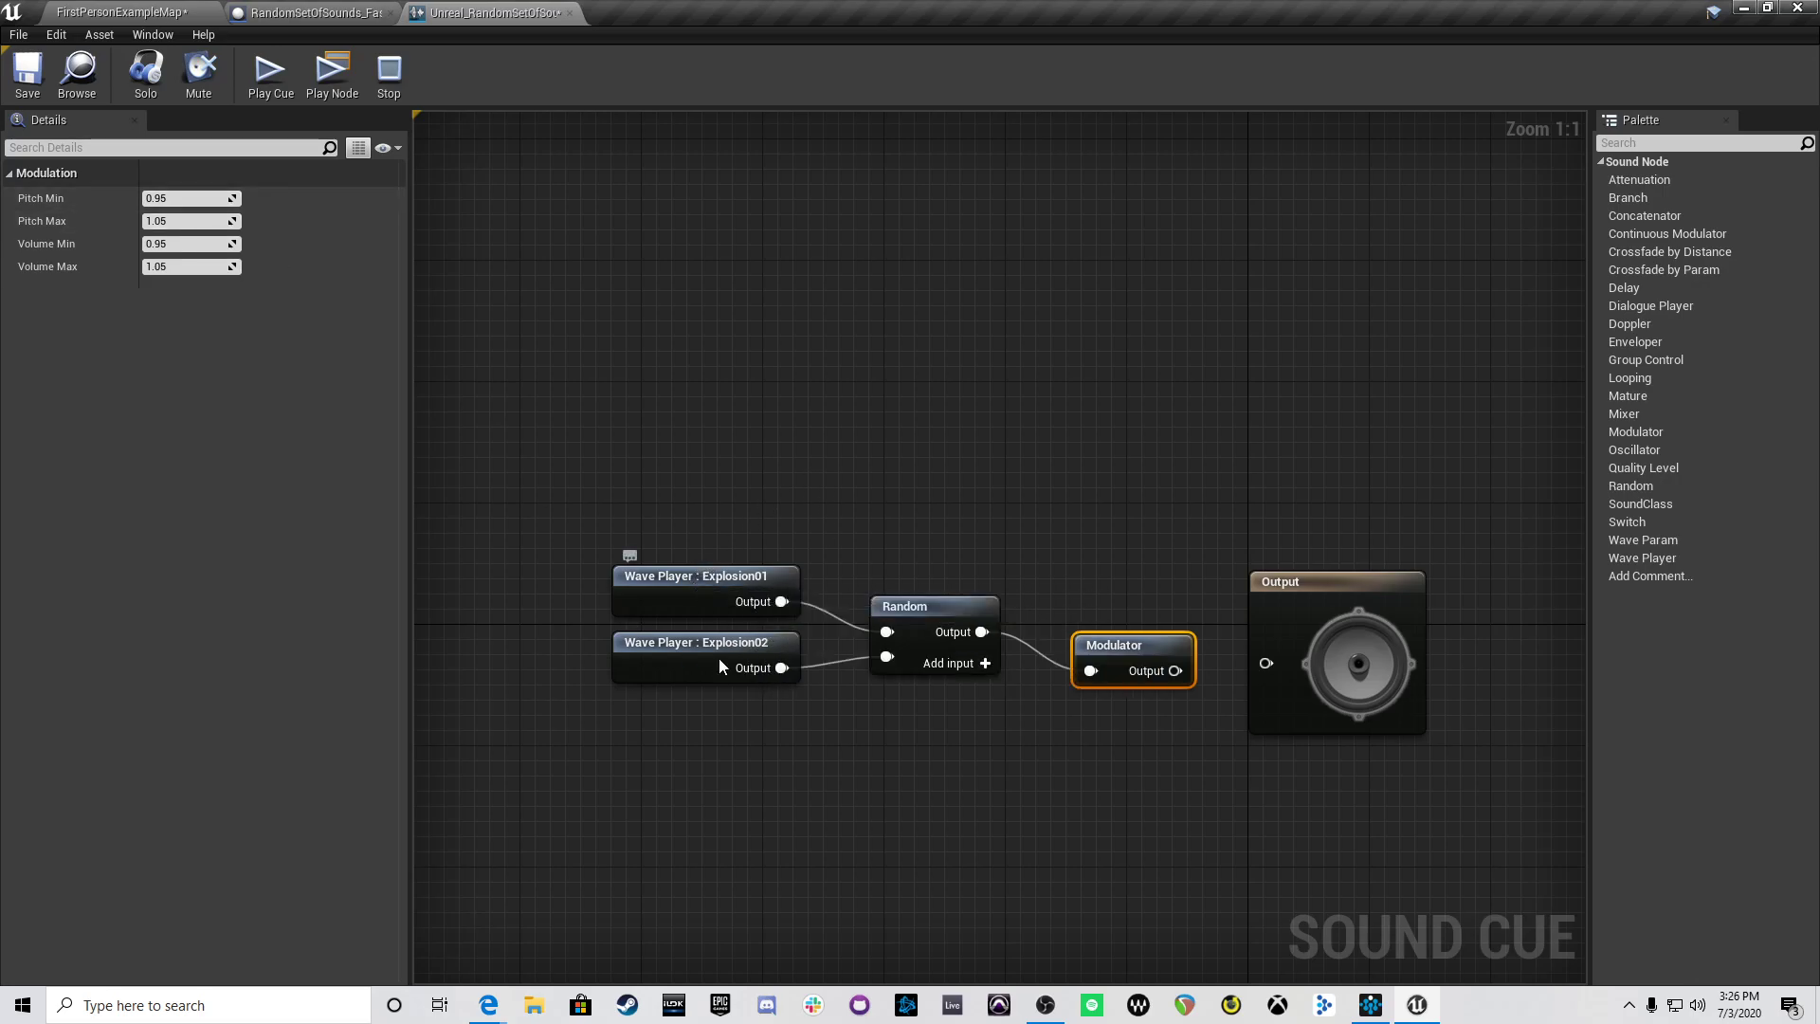
Step: Set the Modulator's Pitch Min and Volume Min to 0.5 and its Pitch Max and Volume Max to 1.5
{"action": "left_click", "coordinate": [178, 199]}
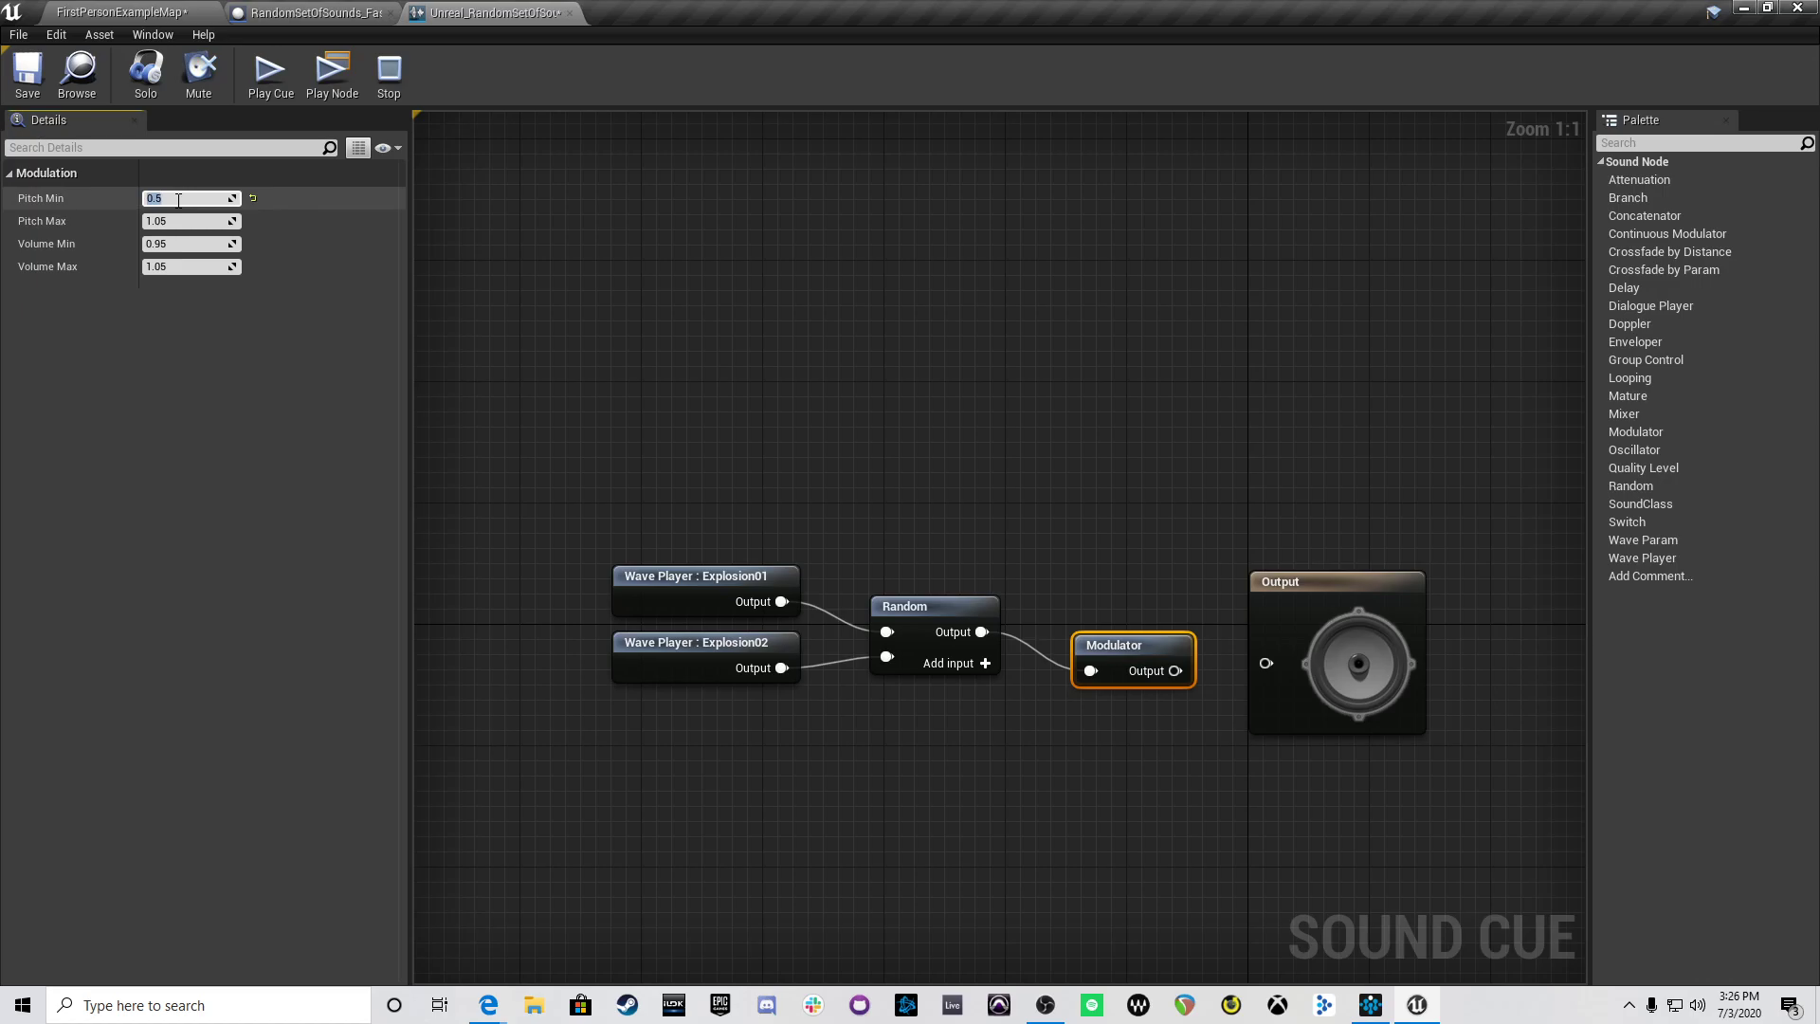
{"action": "left_click", "coordinate": [183, 220]}
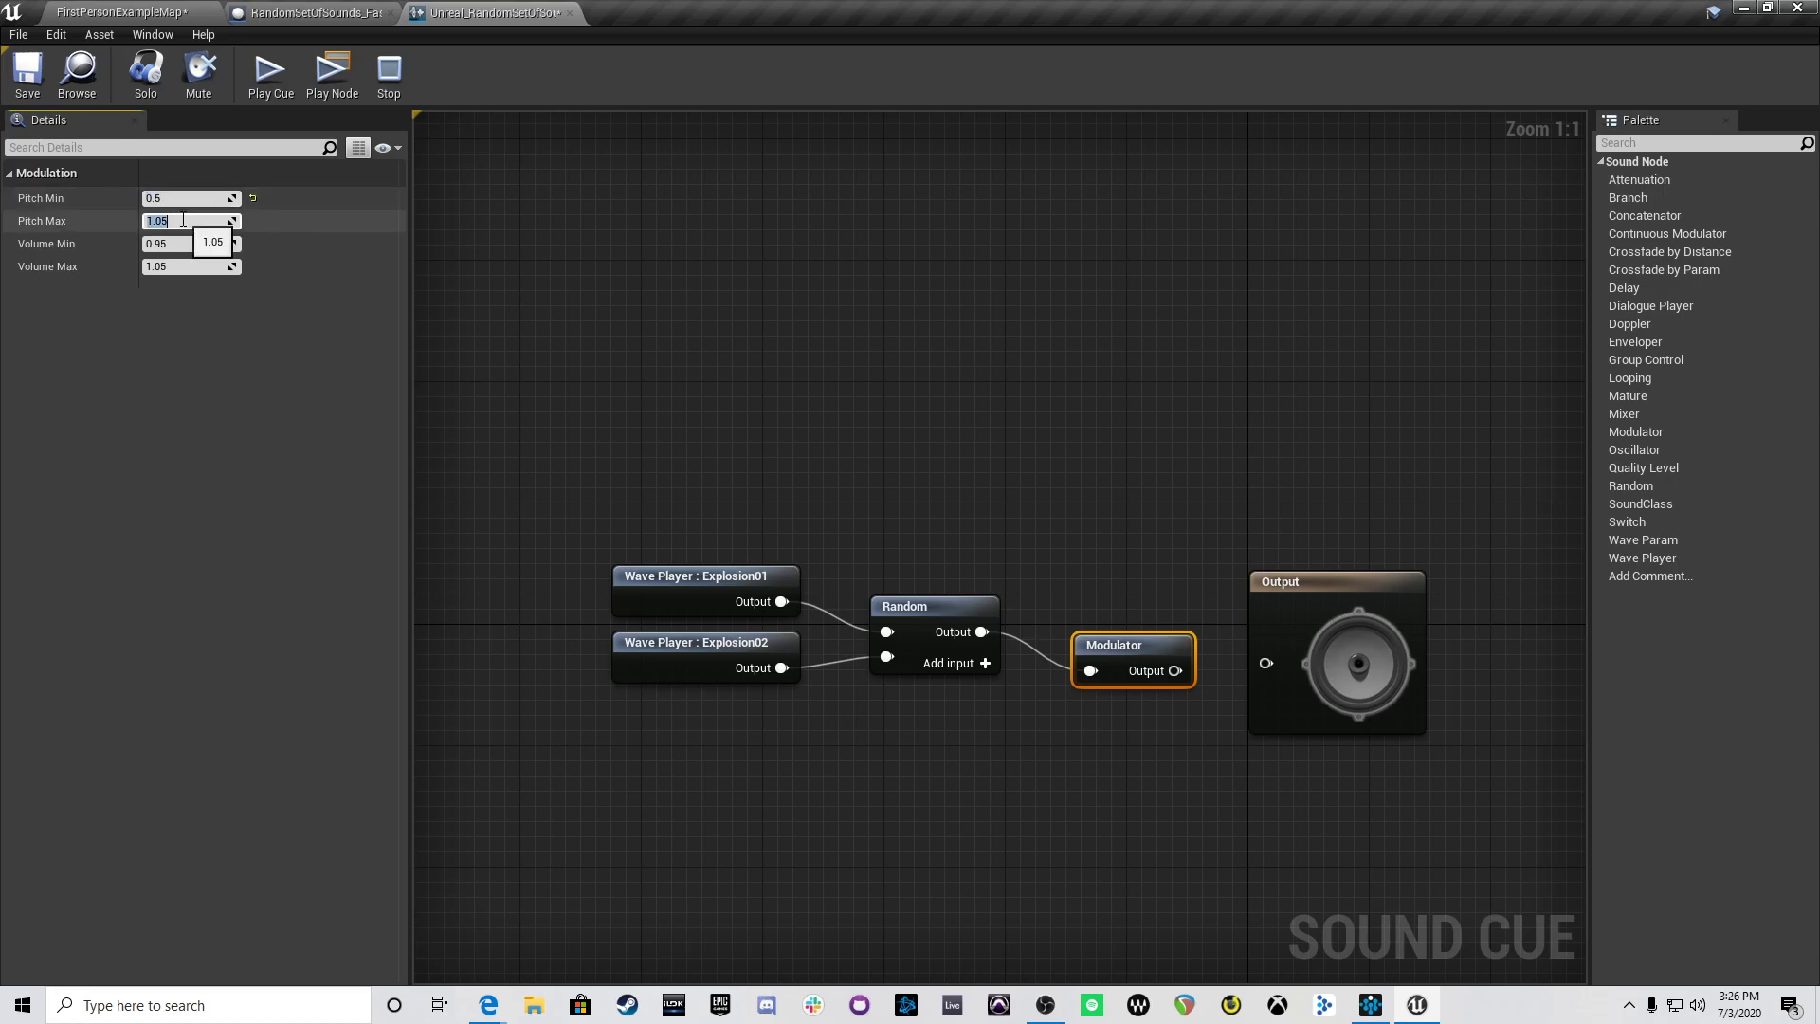
{"action": "left_click_drag", "start_coordinate": [185, 244], "coordinate": [197, 249]}
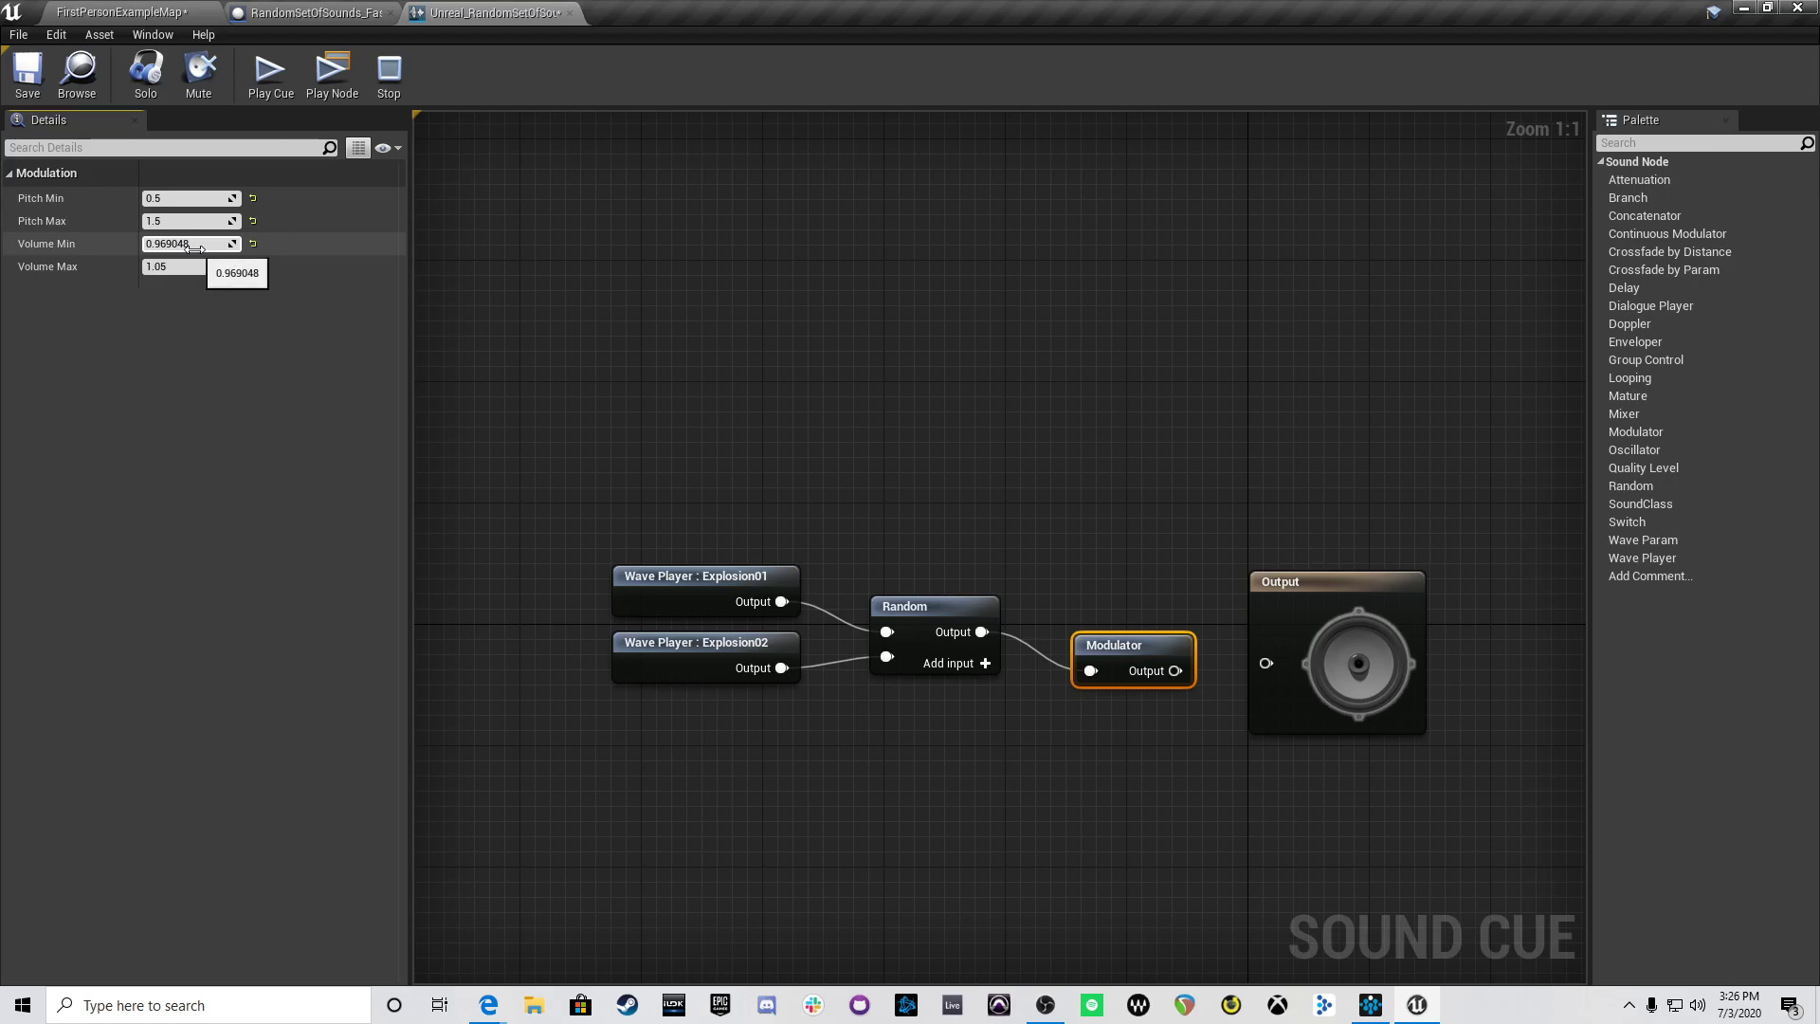
{"action": "left_click", "coordinate": [196, 244]}
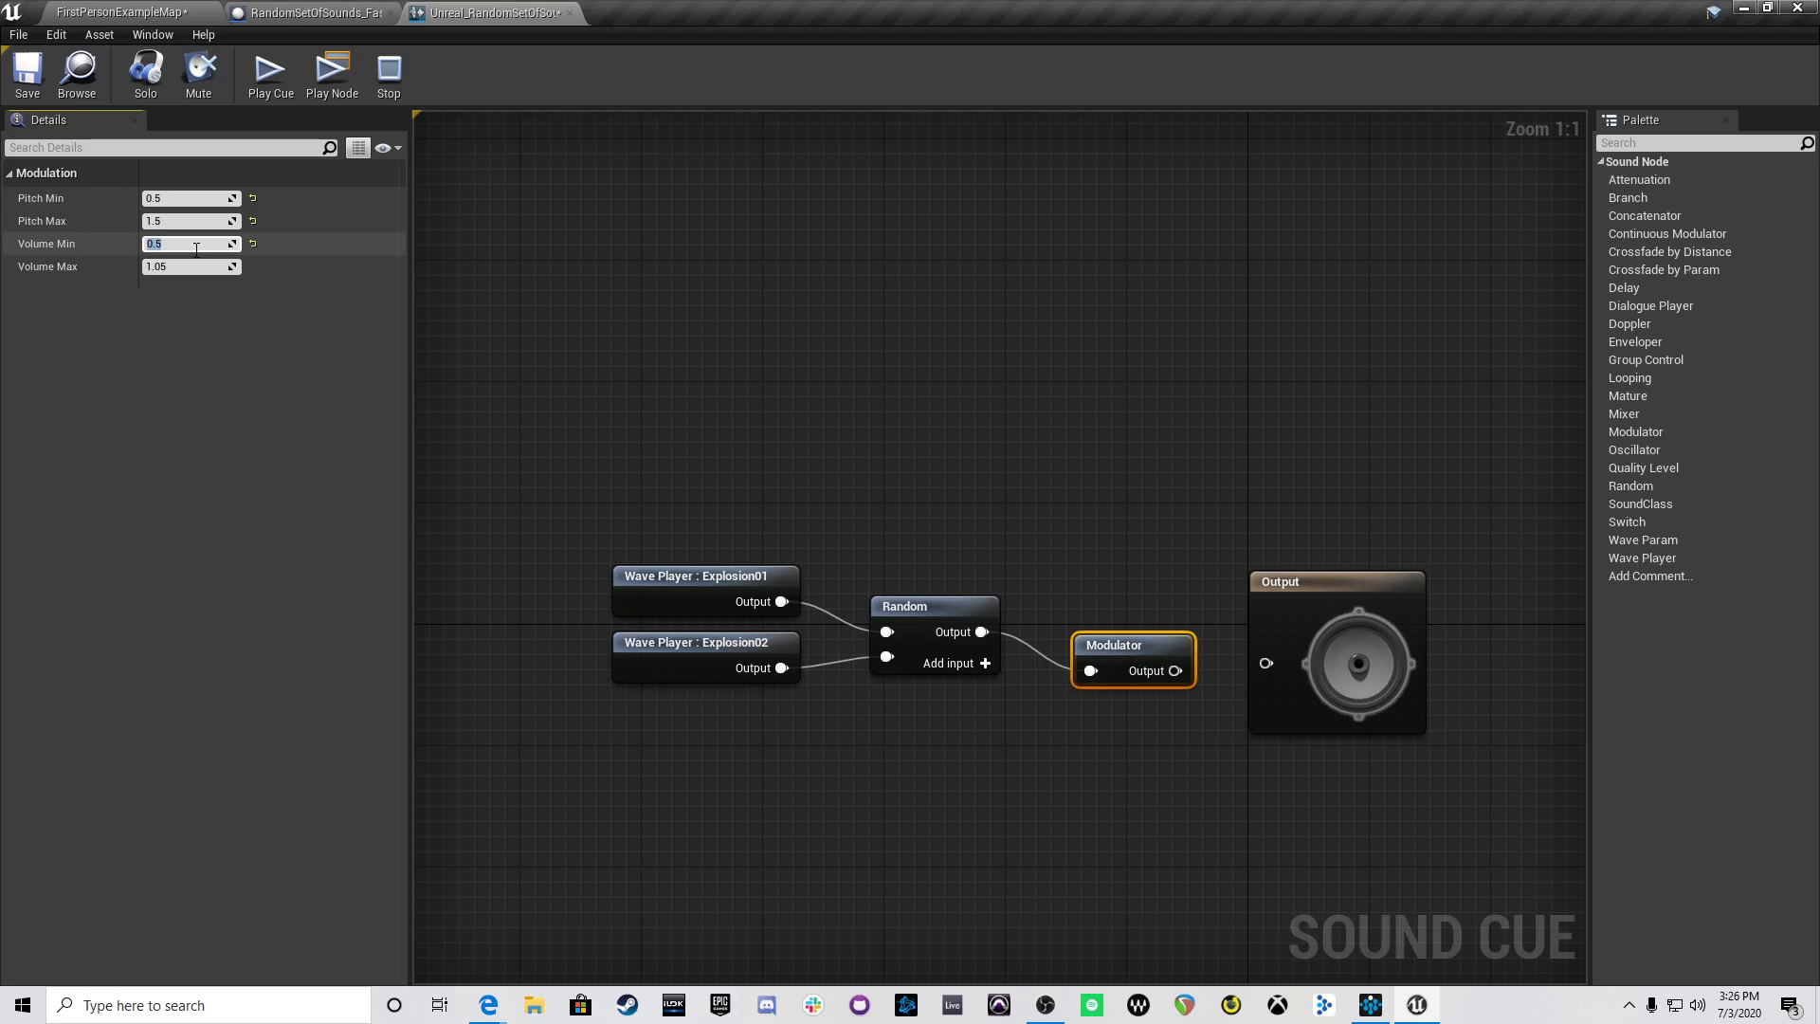
{"action": "left_click", "coordinate": [182, 266]}
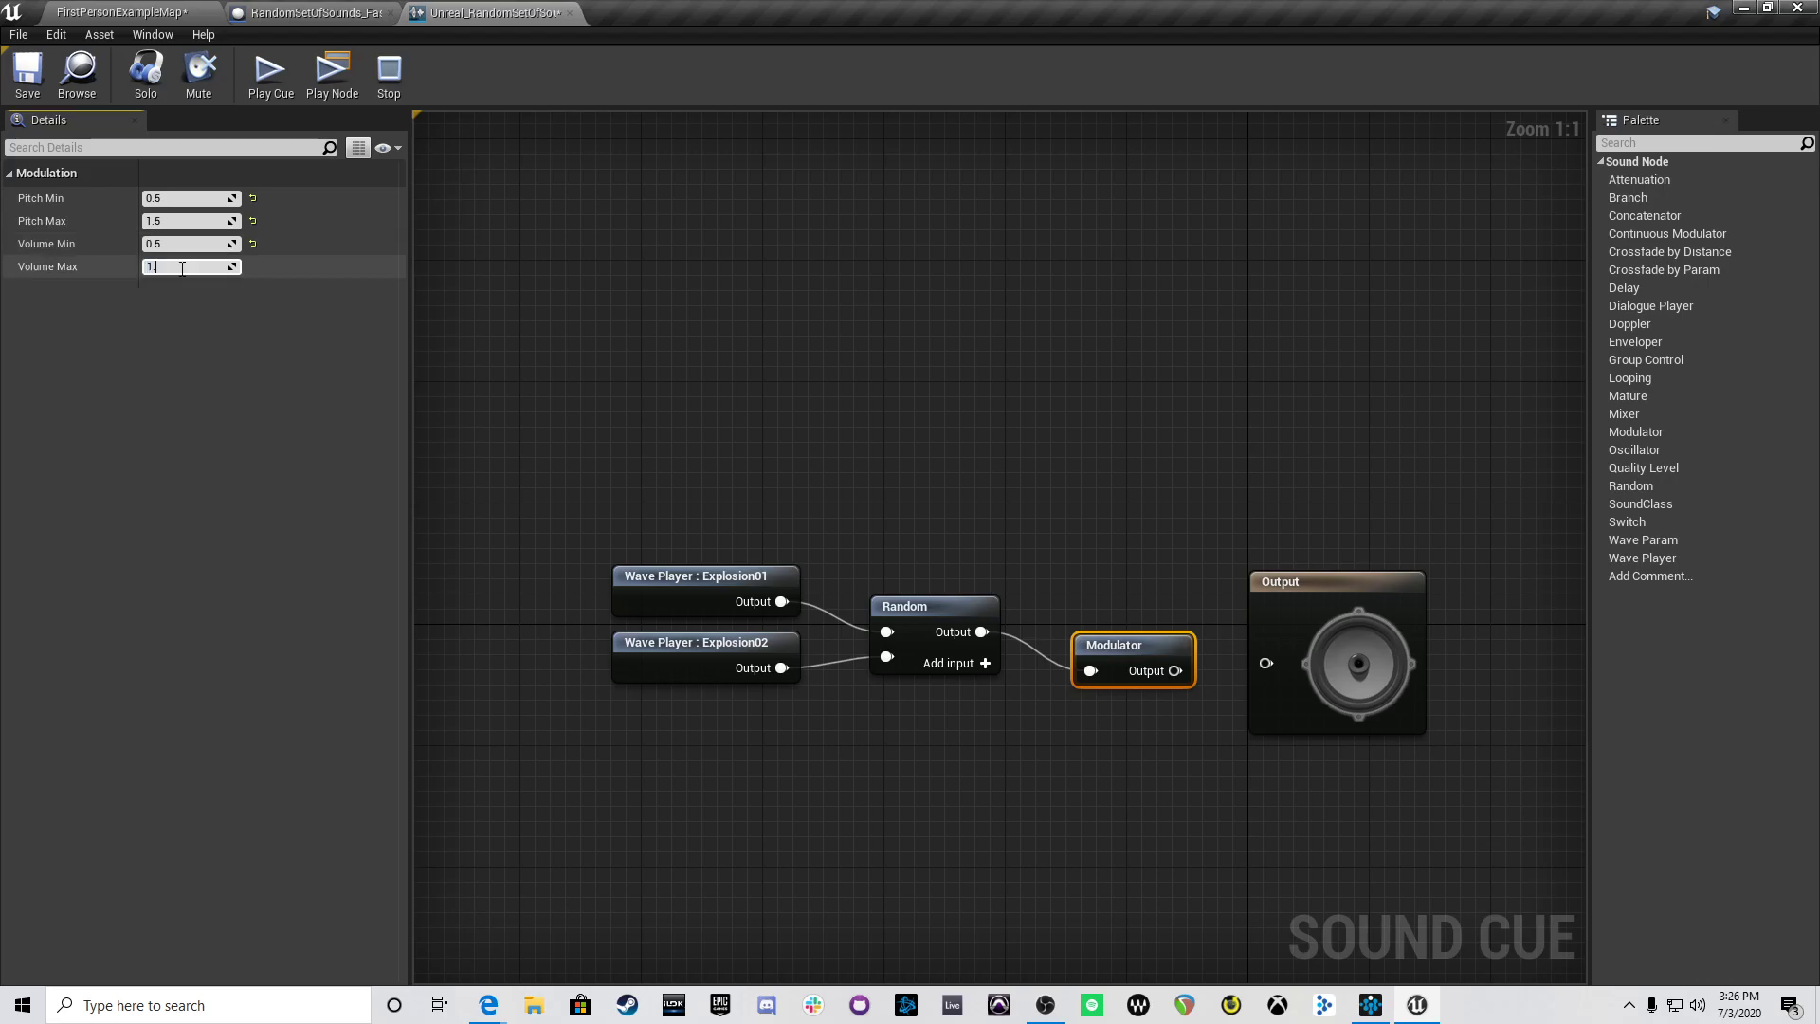
{"action": "left_click", "coordinate": [28, 76]}
Step: Align the Modulator with the Random node, connect it to the Output node, preview the cue, and save it
{"action": "left_click_drag", "start_coordinate": [1116, 640], "coordinate": [1079, 616]}
{"action": "left_click_drag", "start_coordinate": [1139, 646], "coordinate": [1271, 667]}
{"action": "left_click", "coordinate": [266, 81]}
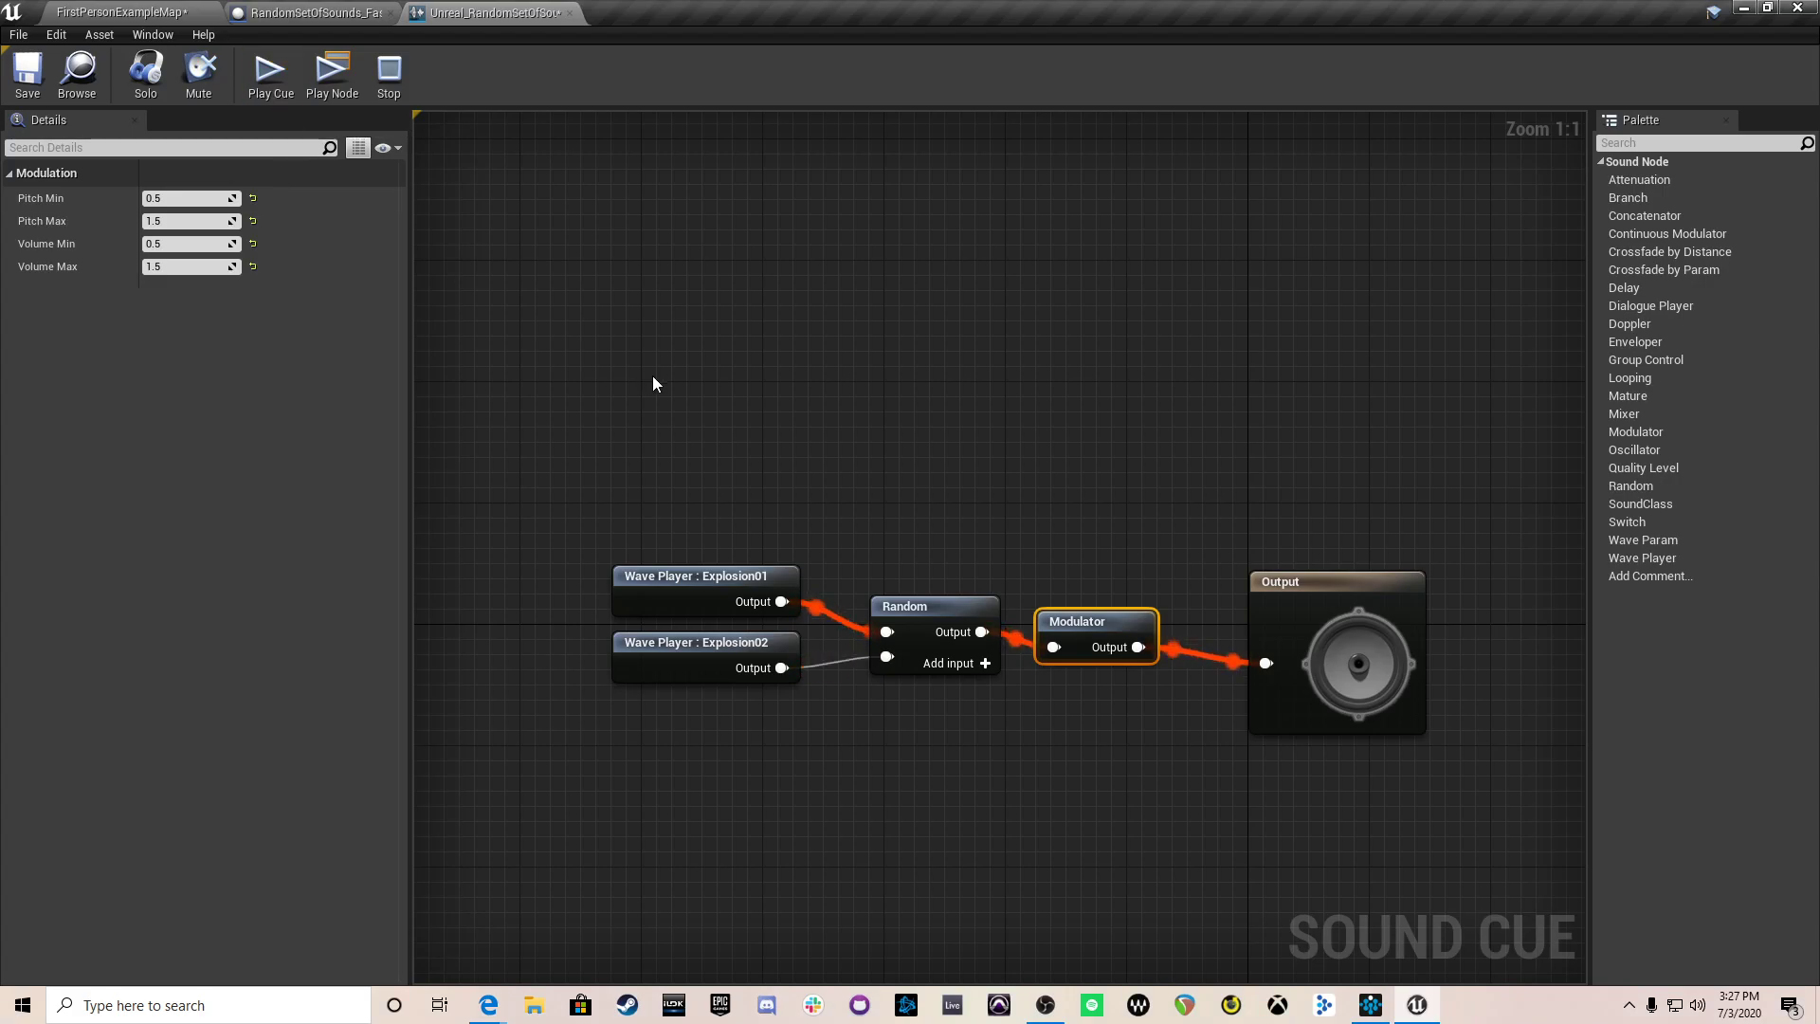
{"action": "left_click", "coordinate": [22, 83]}
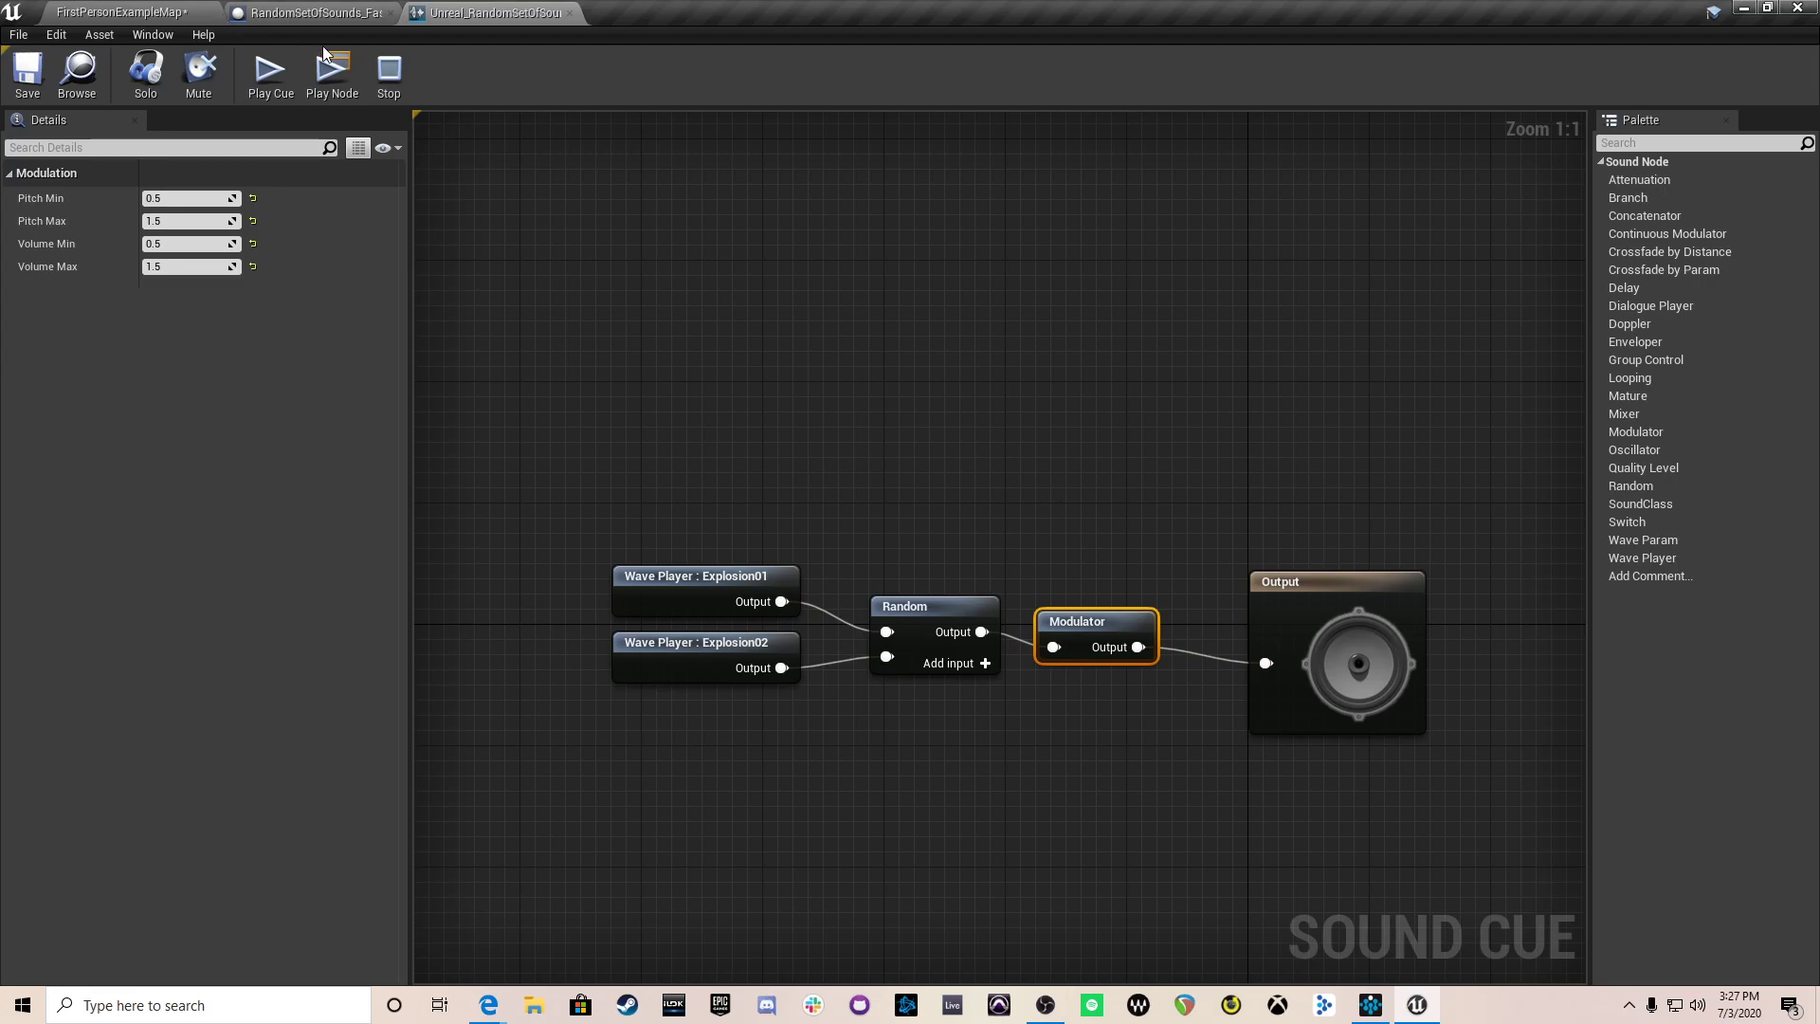
Step: In the RandomSetOfSounds_Fast blueprint, set the Play Sound at Location sound to Unreal_RandomSetOfSounds_Fast and compile
{"action": "left_click", "coordinate": [155, 10]}
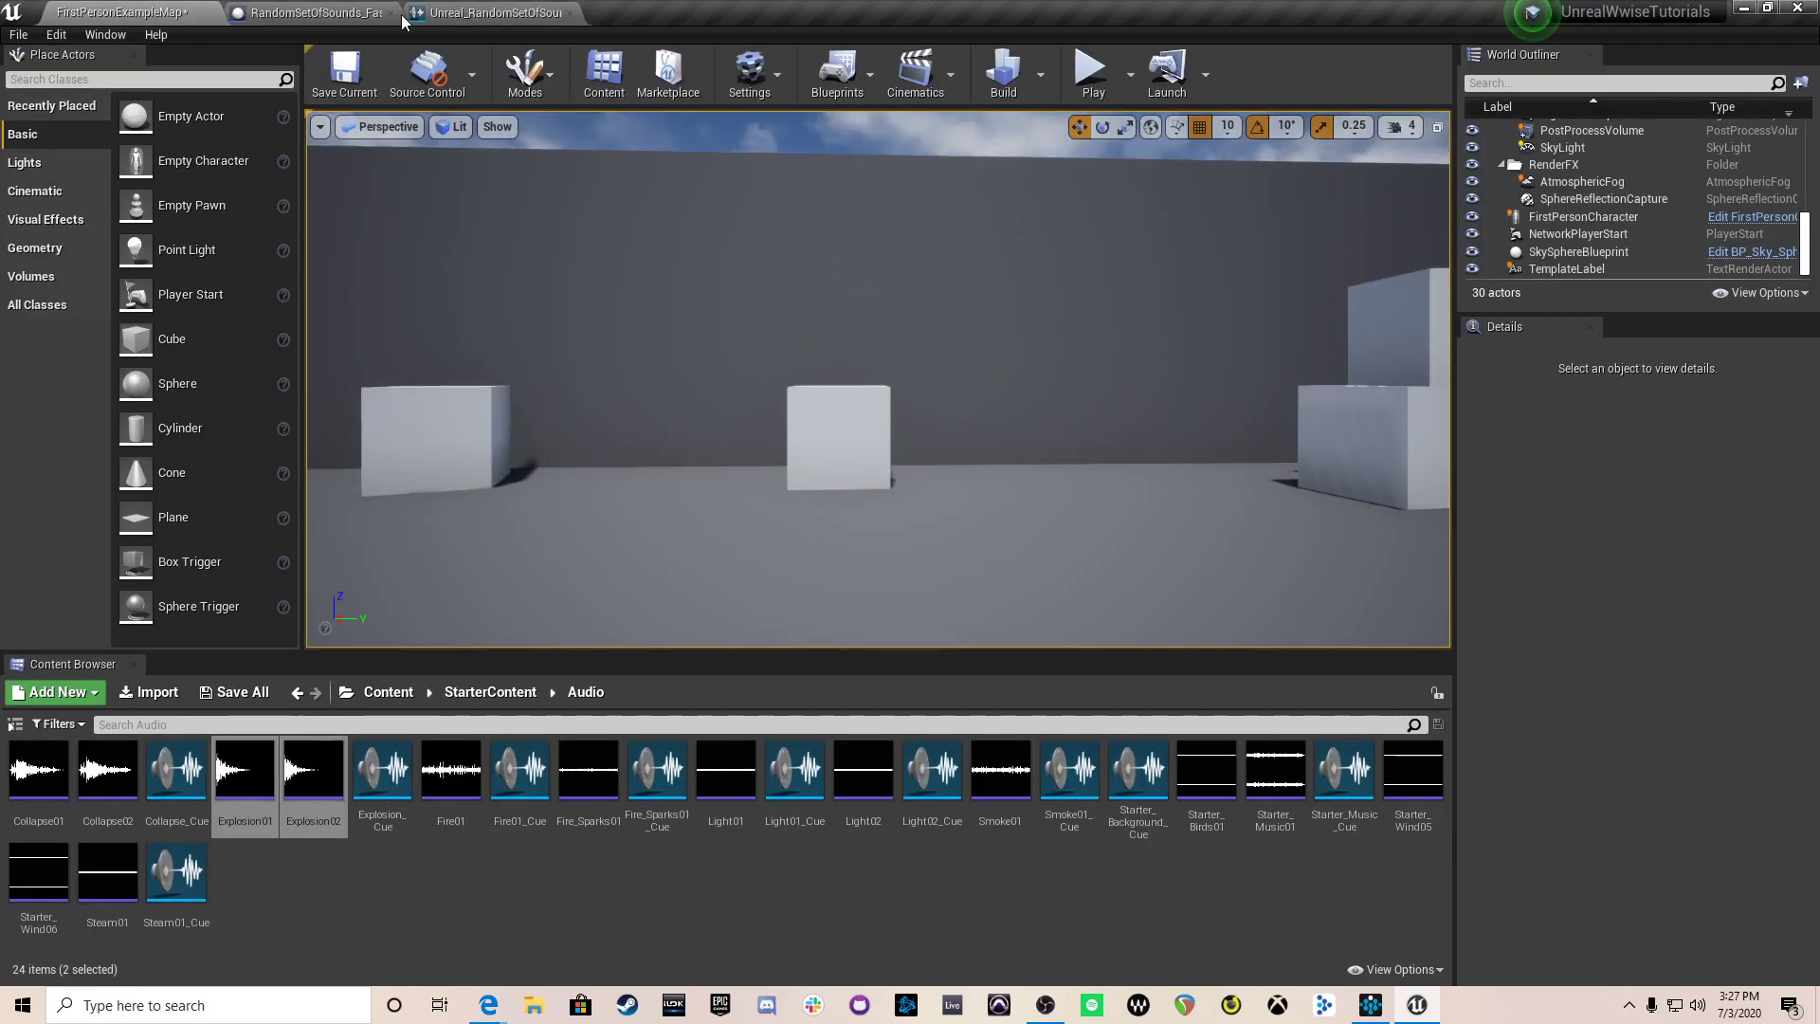
{"action": "left_click", "coordinate": [327, 13]}
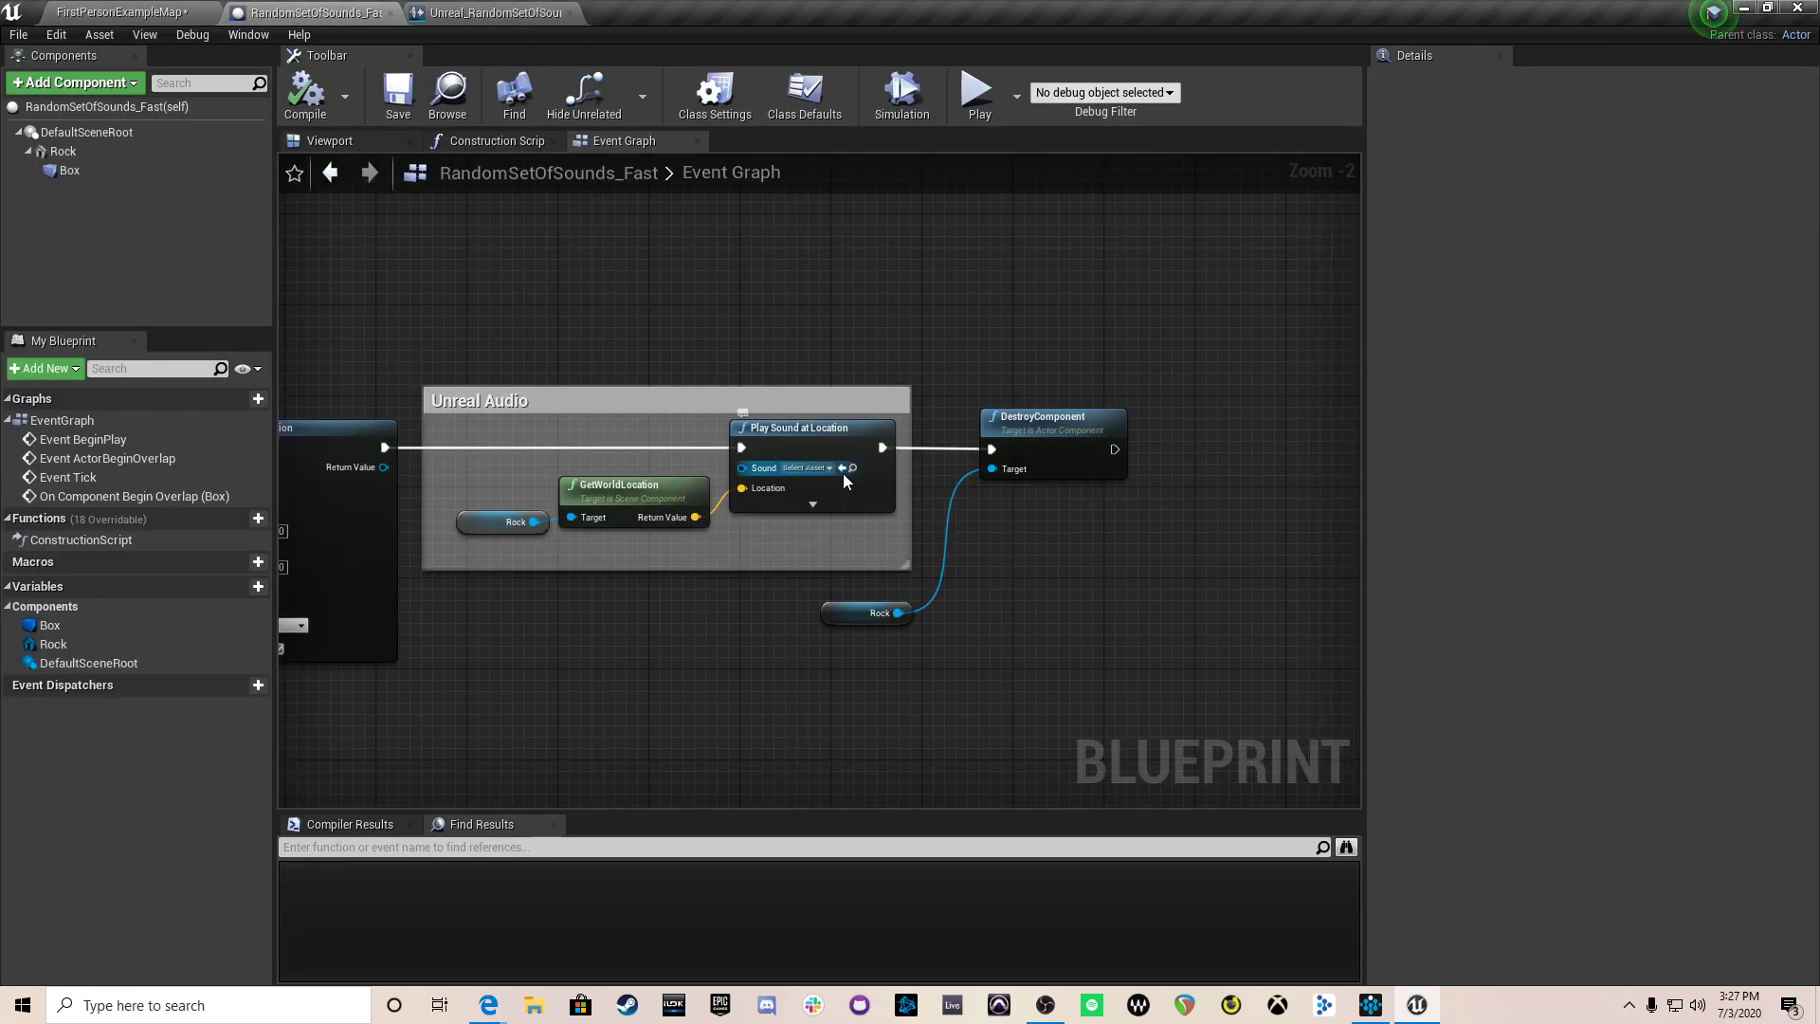
{"action": "left_click", "coordinate": [808, 468]}
{"action": "type", "text": "fast"}
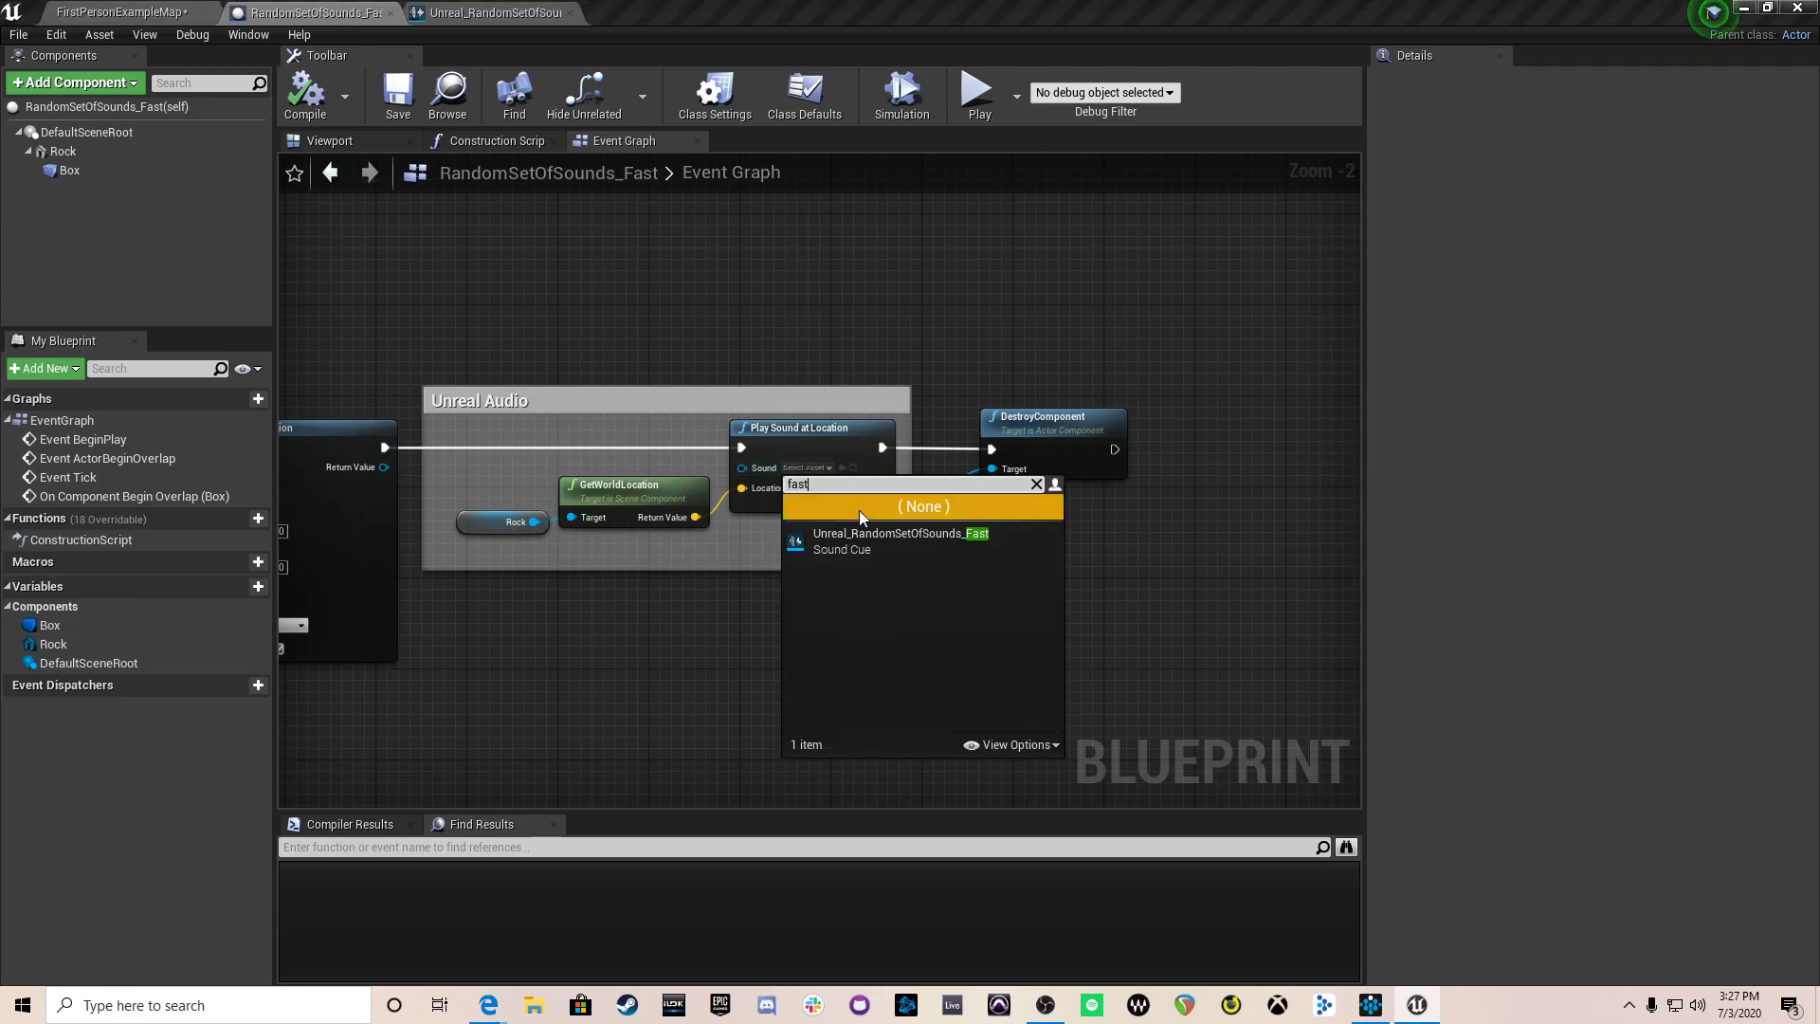
{"action": "left_click", "coordinate": [895, 542]}
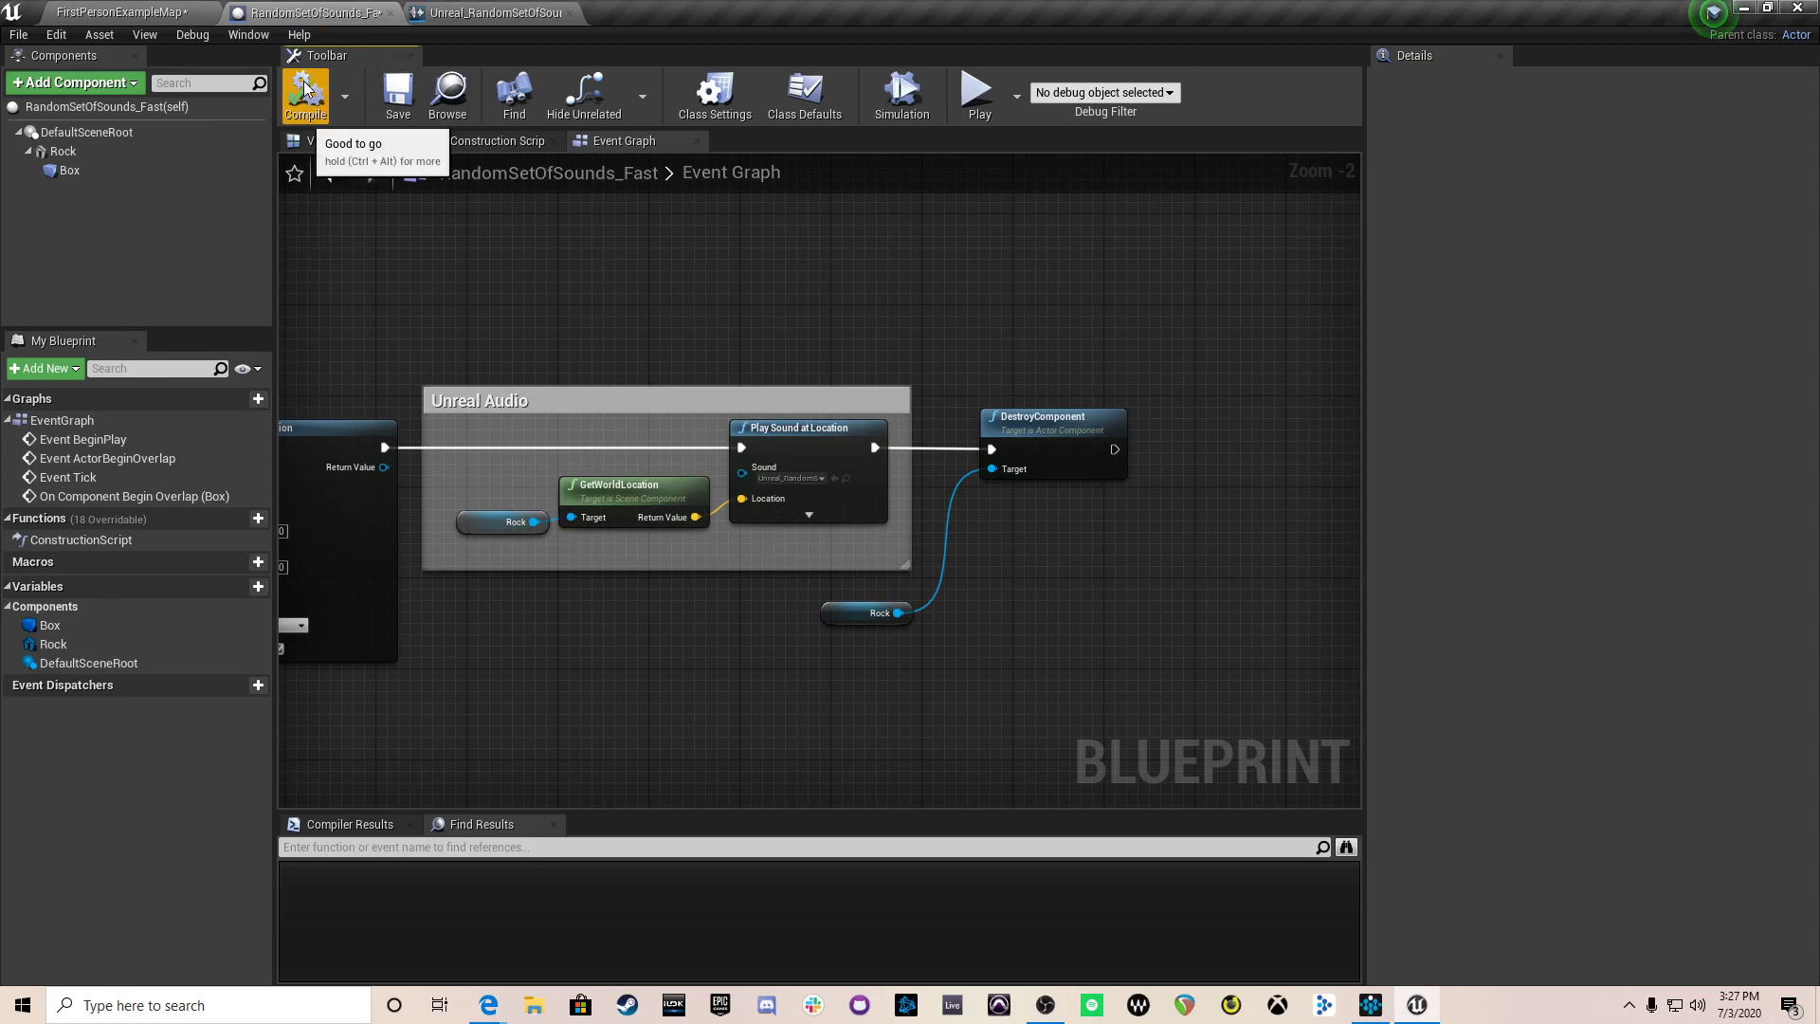
Step: Place the RandomSetOfSounds_Fast blueprint from the TutorialBlueprints folder in the level, in front of the white cubes
{"action": "left_click", "coordinate": [180, 12]}
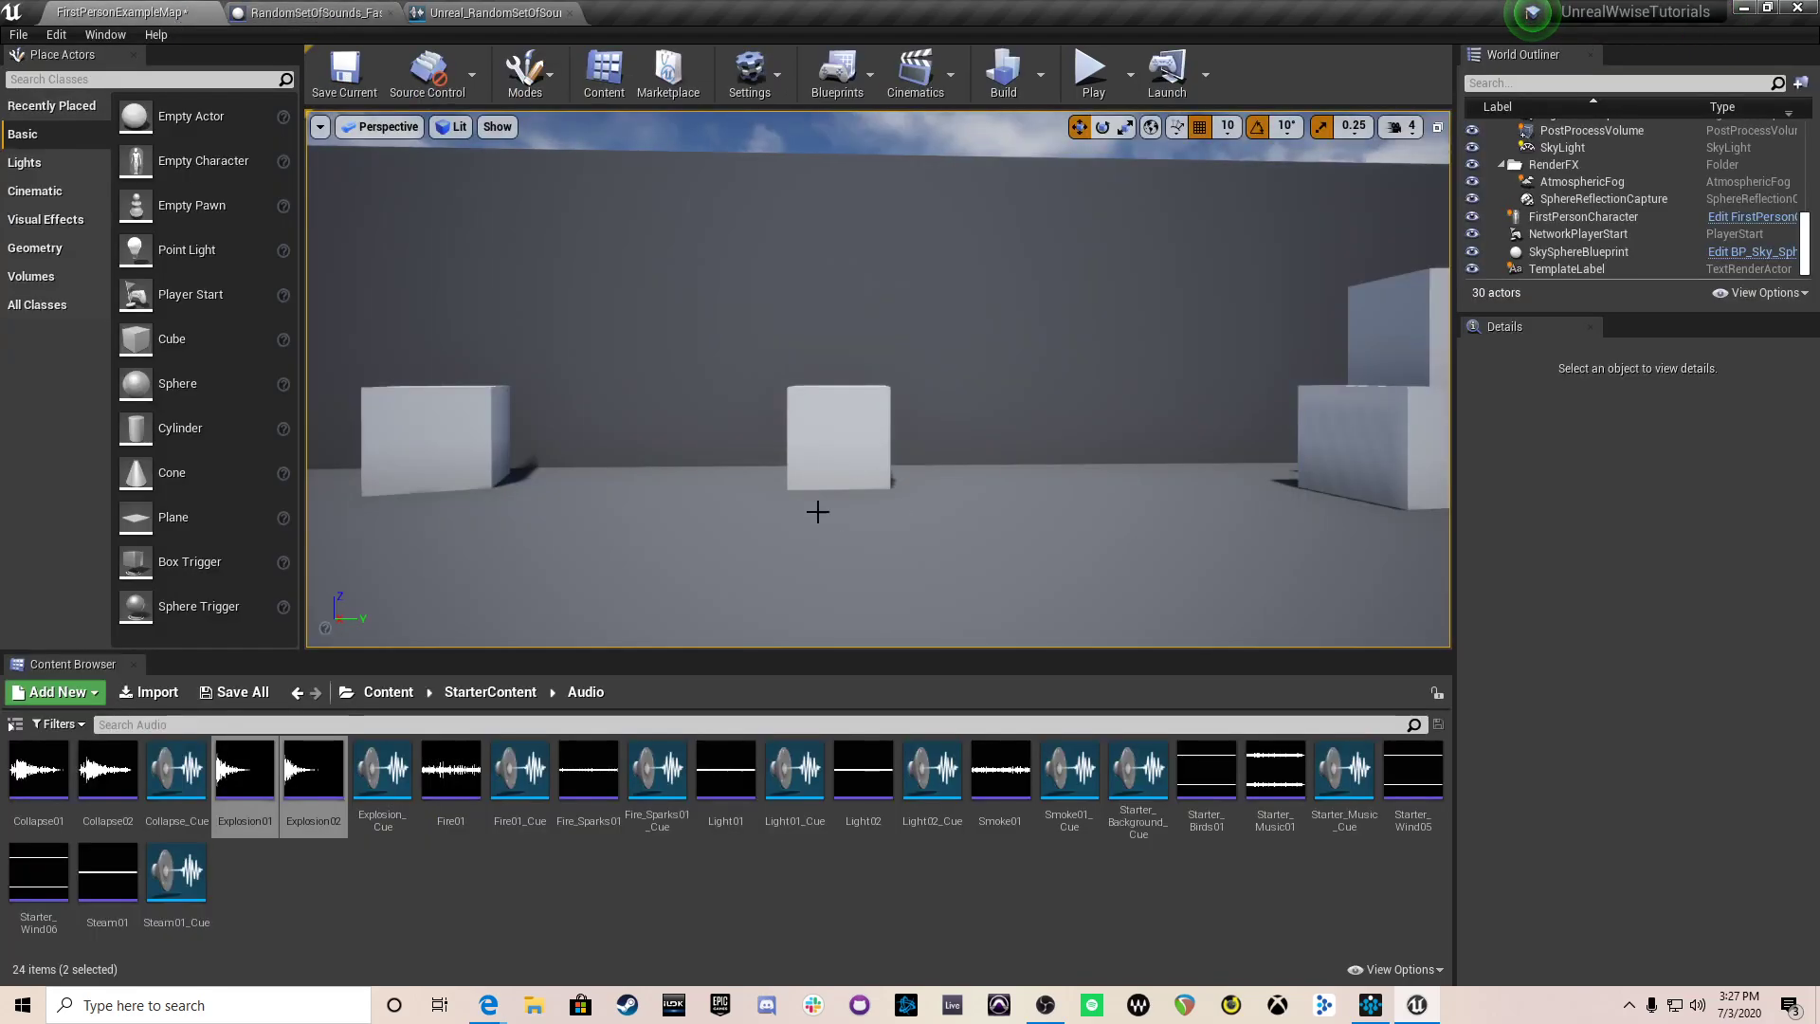
{"action": "left_click", "coordinate": [388, 692]}
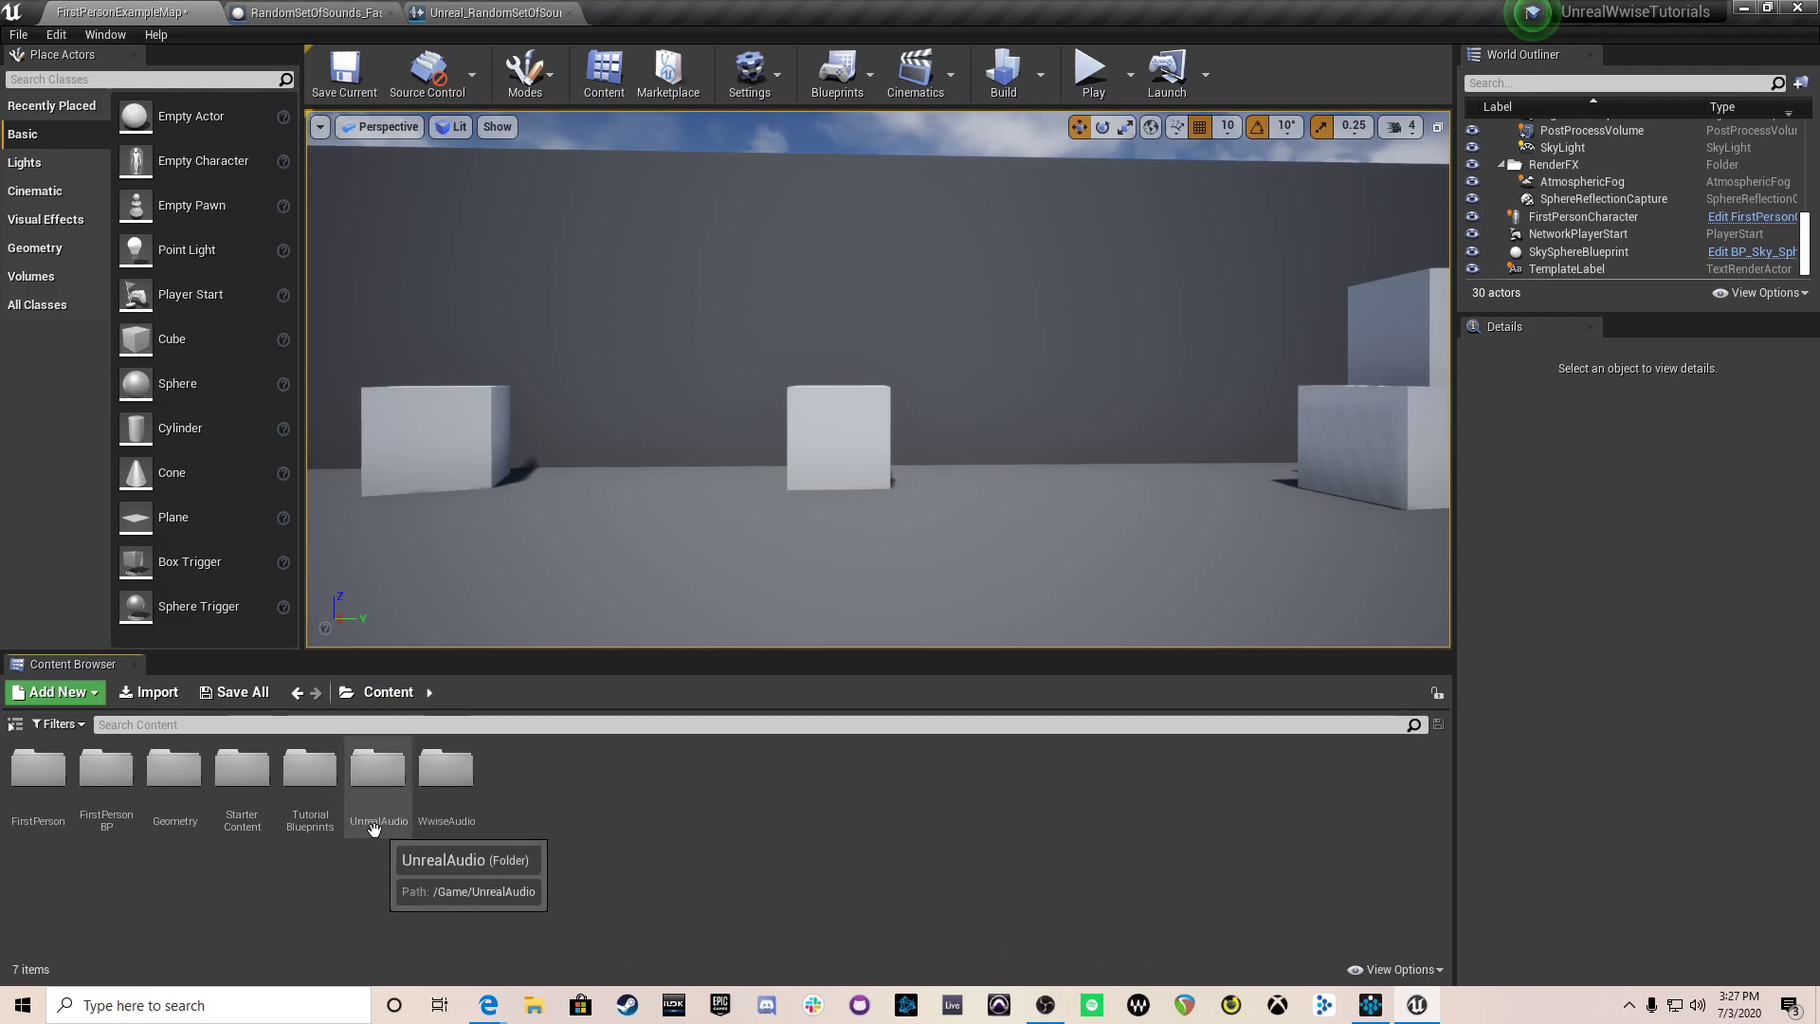
{"action": "double_click", "coordinate": [332, 827]}
{"action": "left_click_drag", "start_coordinate": [175, 770], "coordinate": [617, 572]}
{"action": "right_click_drag", "start_coordinate": [776, 502], "coordinate": [776, 508]}
{"action": "key", "text": "s"}
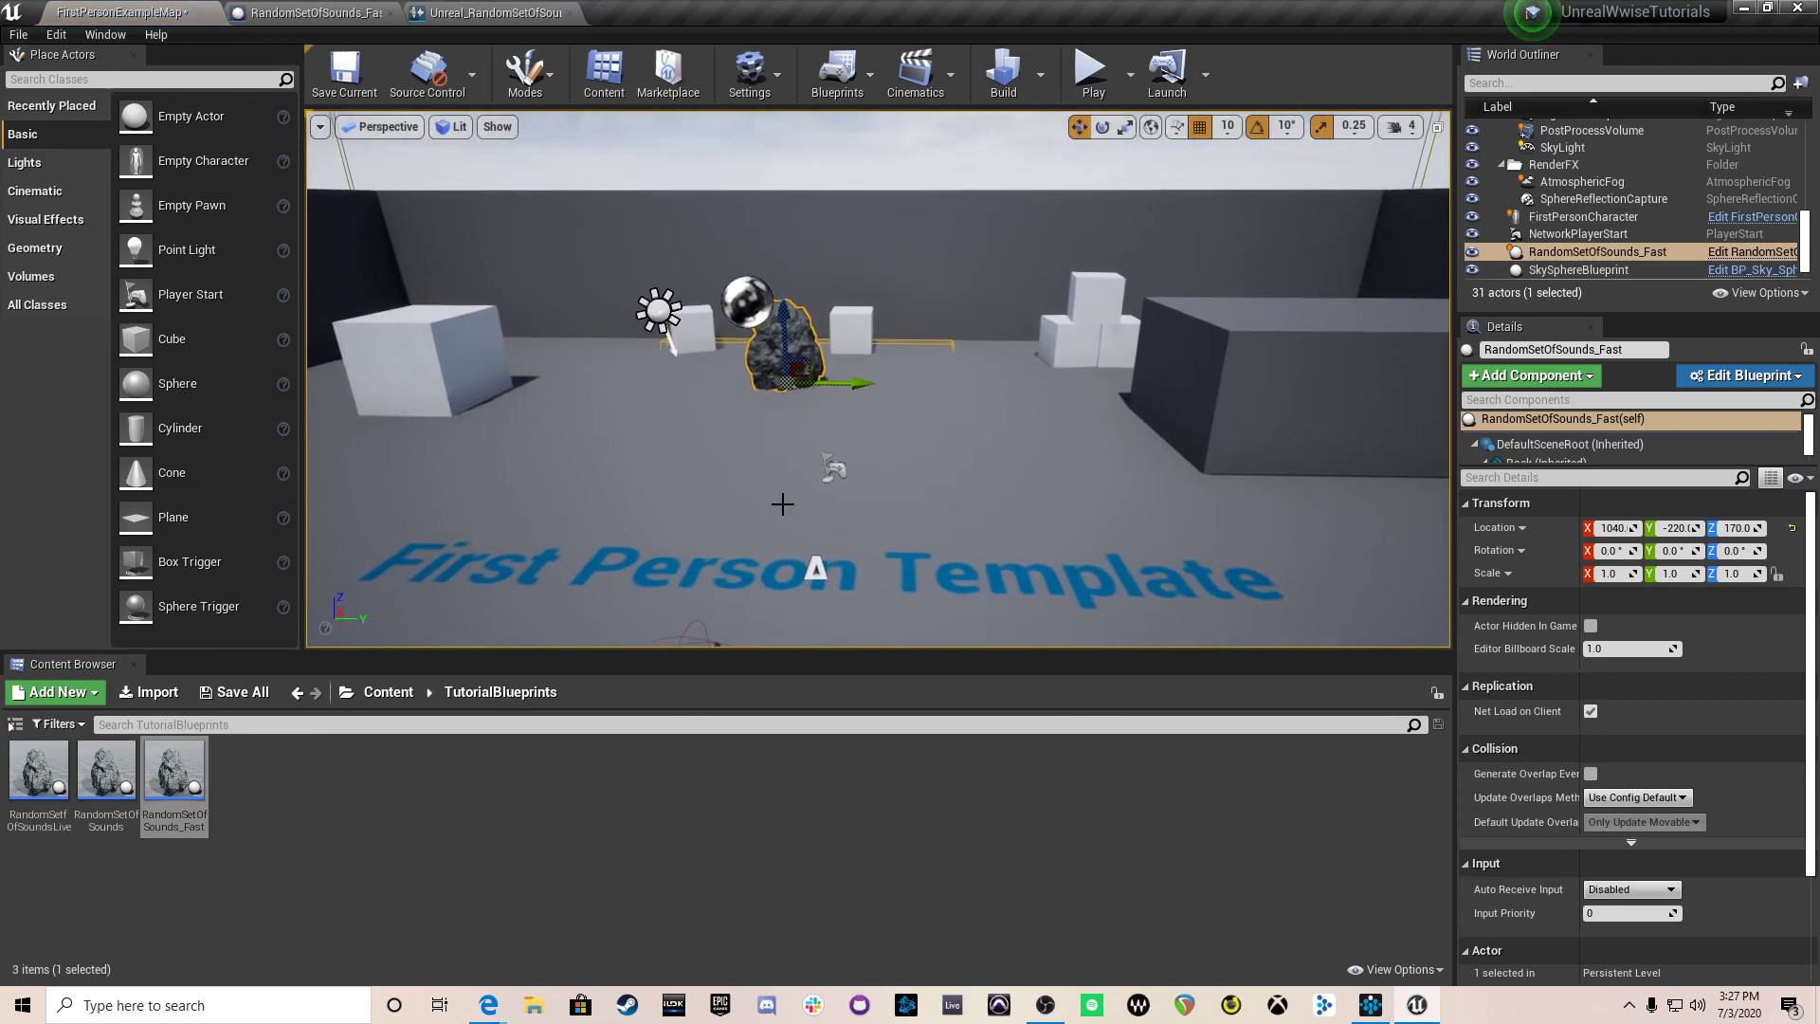
Step: Rotate the placed rock by about 180 degrees around the Z axis
{"action": "key", "text": "e"}
{"action": "left_click_drag", "start_coordinate": [857, 403], "coordinate": [663, 427]}
{"action": "left_click_drag", "start_coordinate": [834, 466], "coordinate": [823, 465]}
Step: Play-test the level by walking the character into the rock to trigger its explosion and sound, and end the session
{"action": "left_click", "coordinate": [1091, 71]}
{"action": "left_click", "coordinate": [955, 400]}
{"action": "key", "text": "w"}
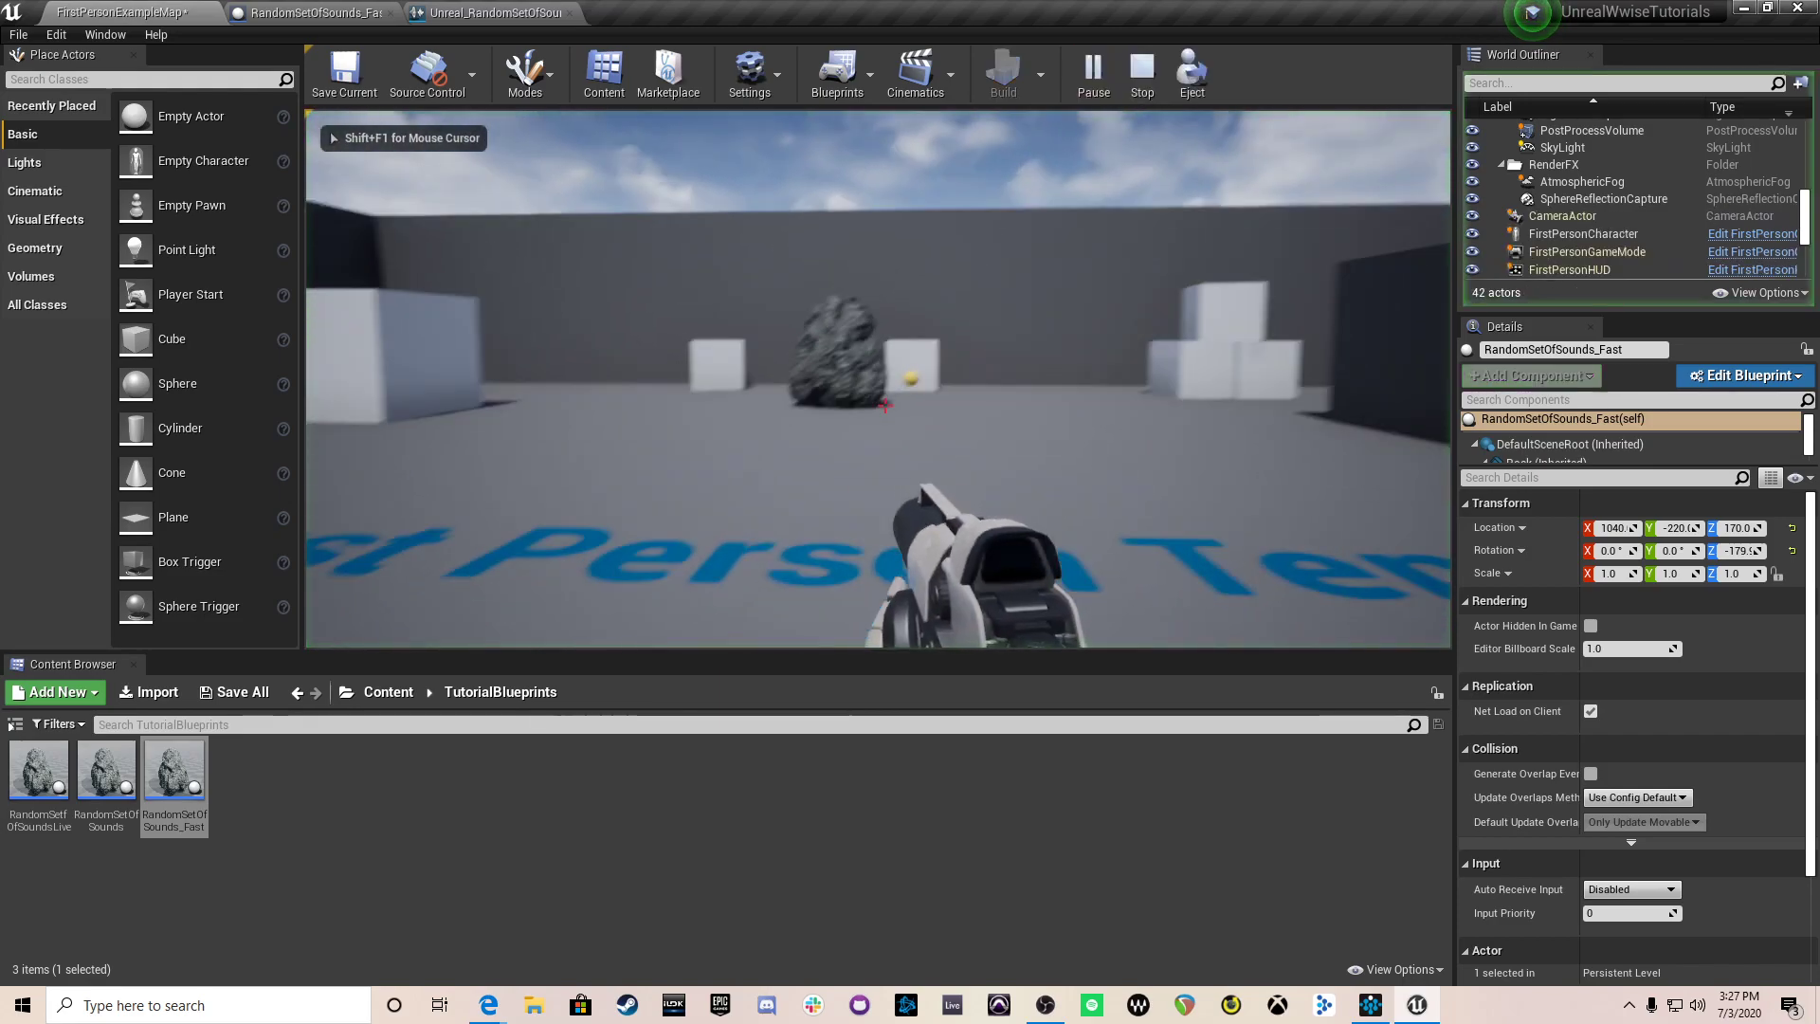
{"action": "key", "text": "w"}
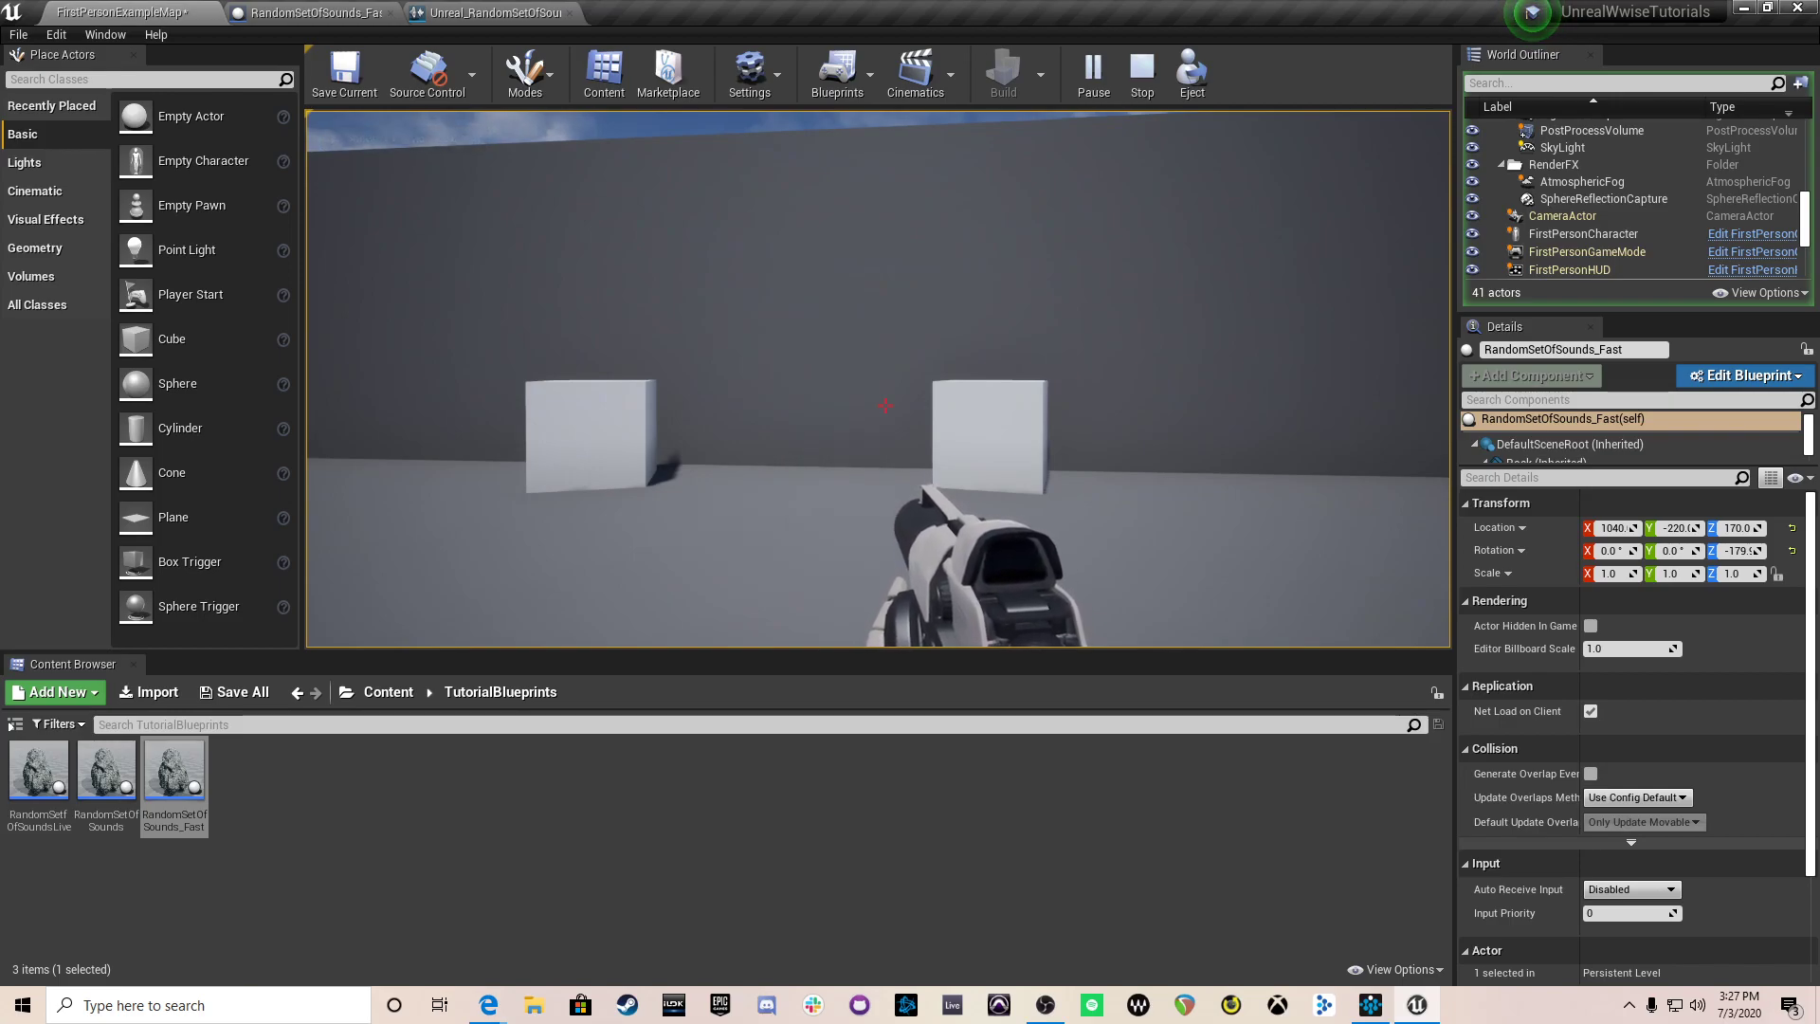
{"action": "key", "text": "Escape"}
{"action": "right_click_drag", "start_coordinate": [979, 504], "coordinate": [975, 503]}
{"action": "key", "text": "s"}
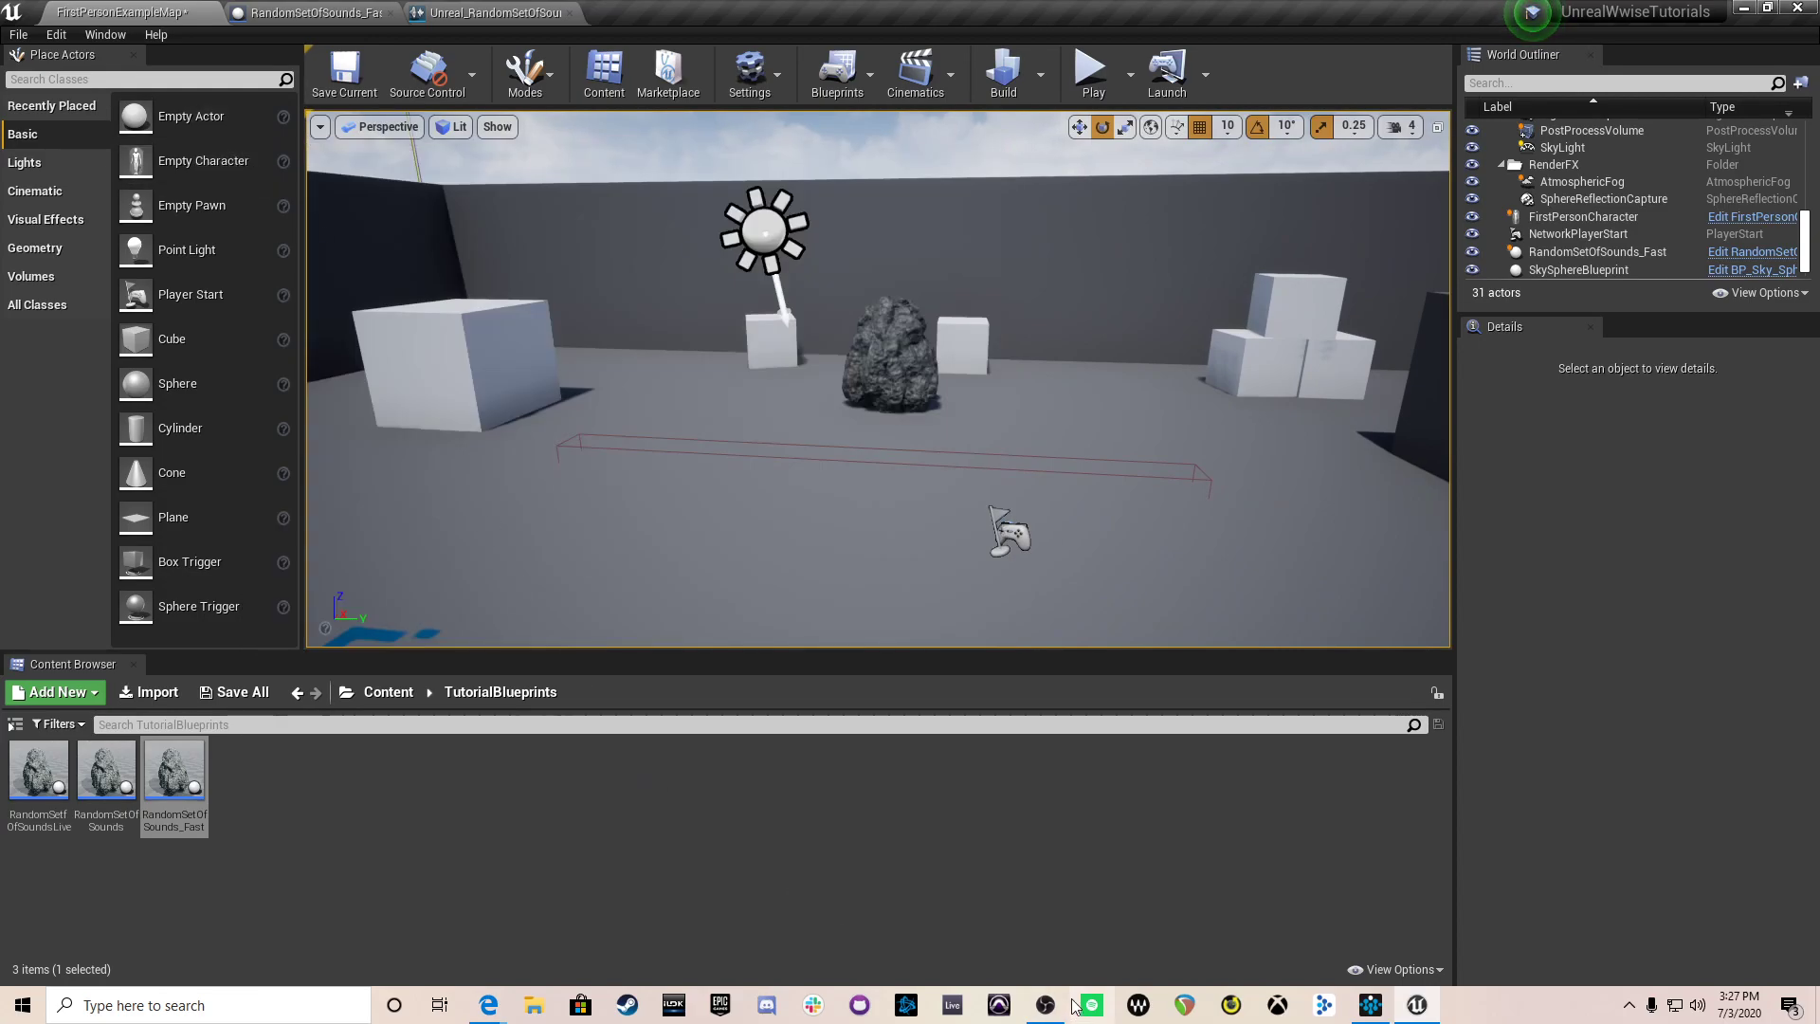
Step: Switch to the Wwise project and show its audio hierarchy in the Designer layout
{"action": "mouse_move", "coordinate": [1375, 1010]}
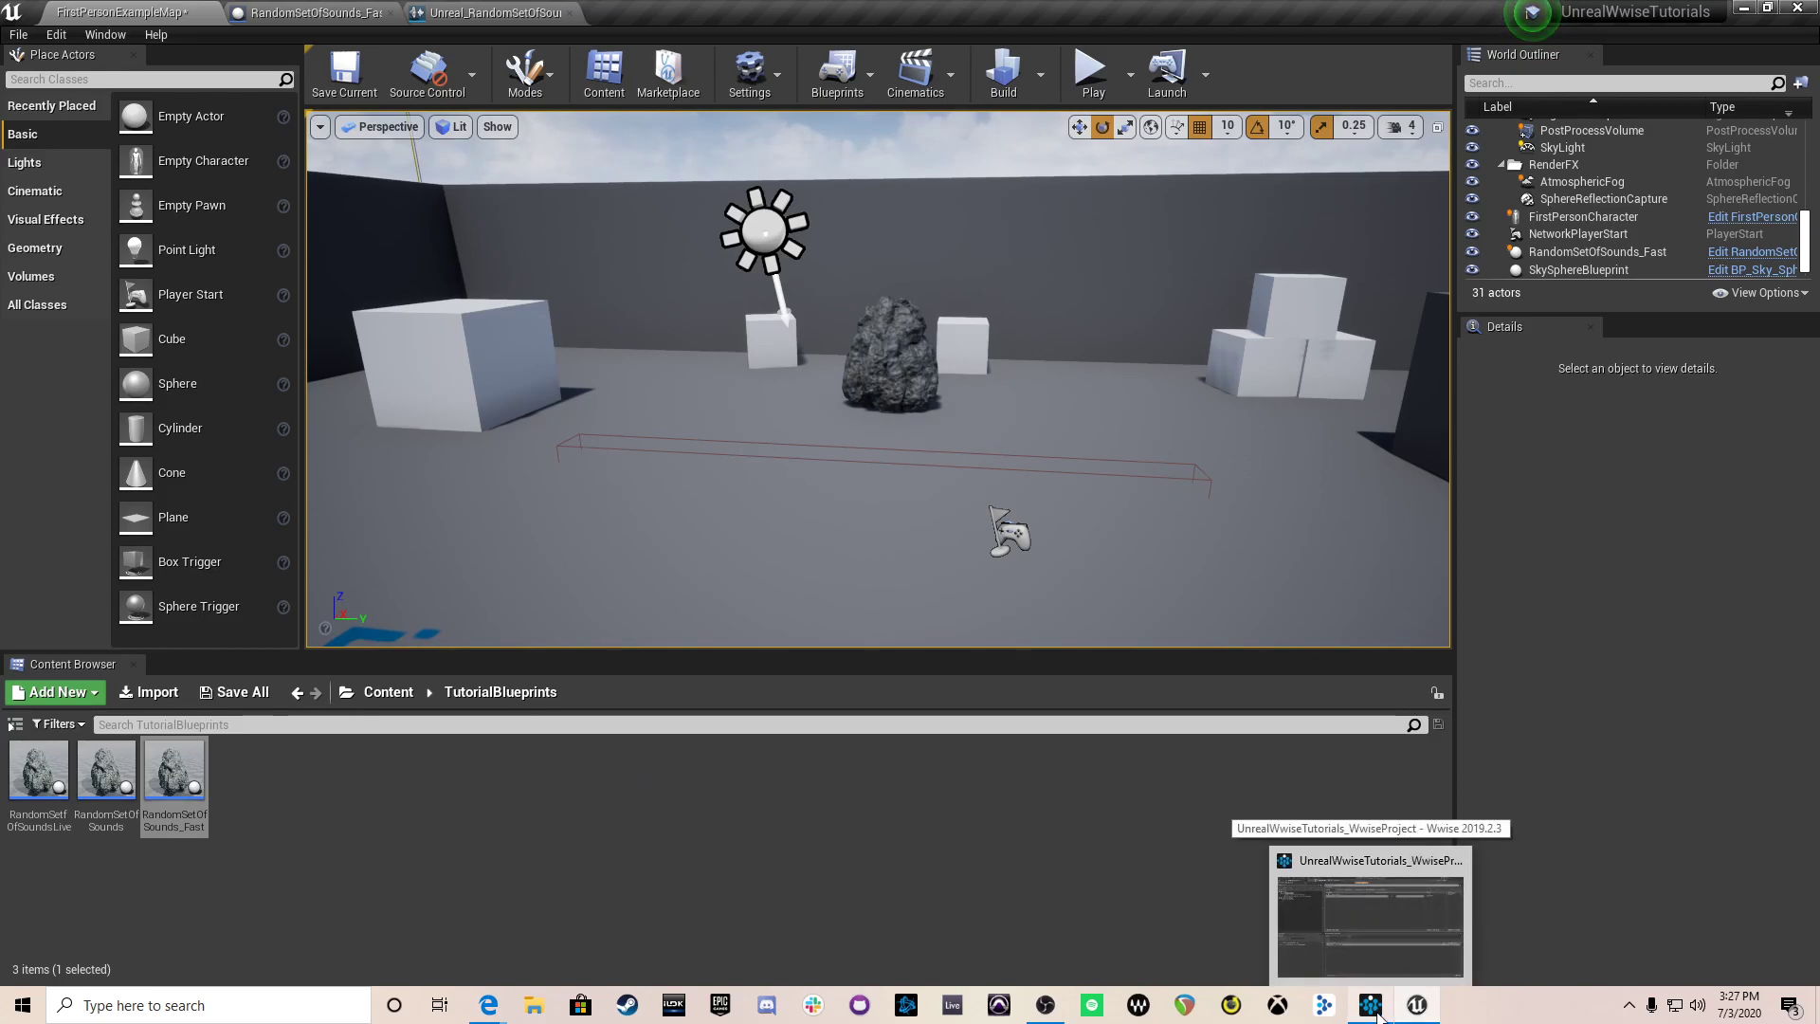
{"action": "left_click", "coordinate": [1374, 1006]}
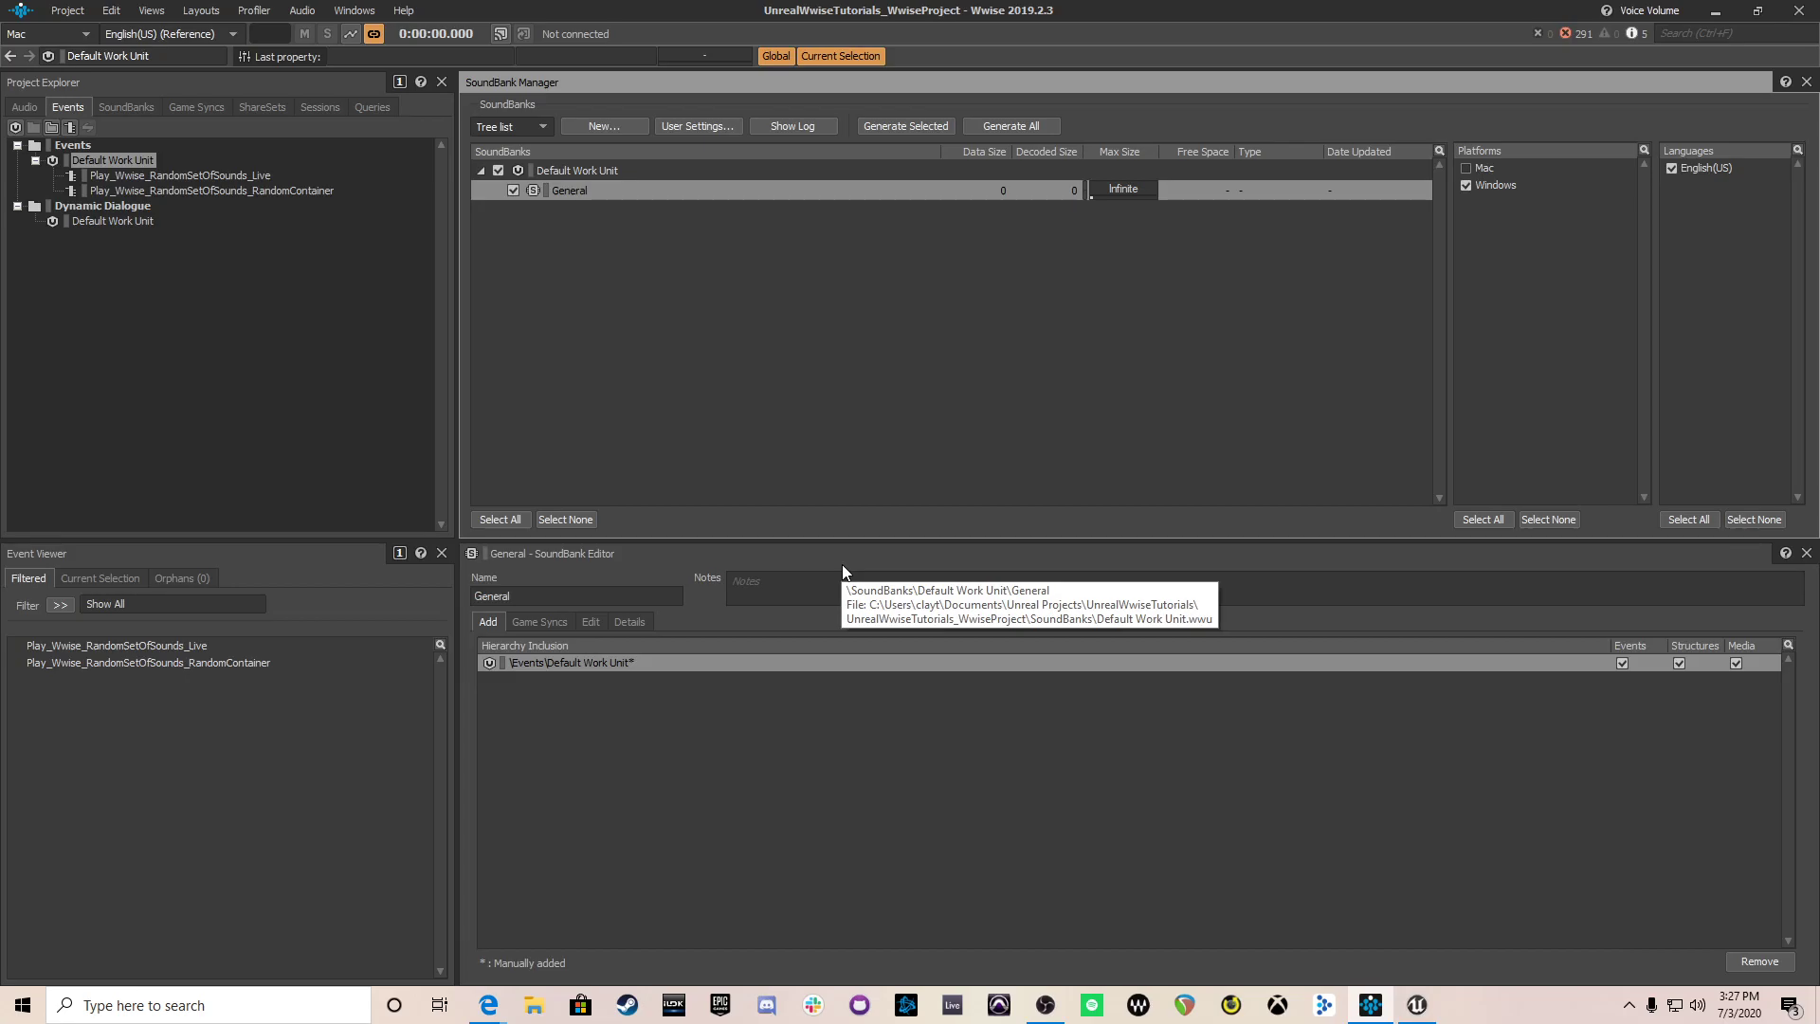
{"action": "key", "text": "F5"}
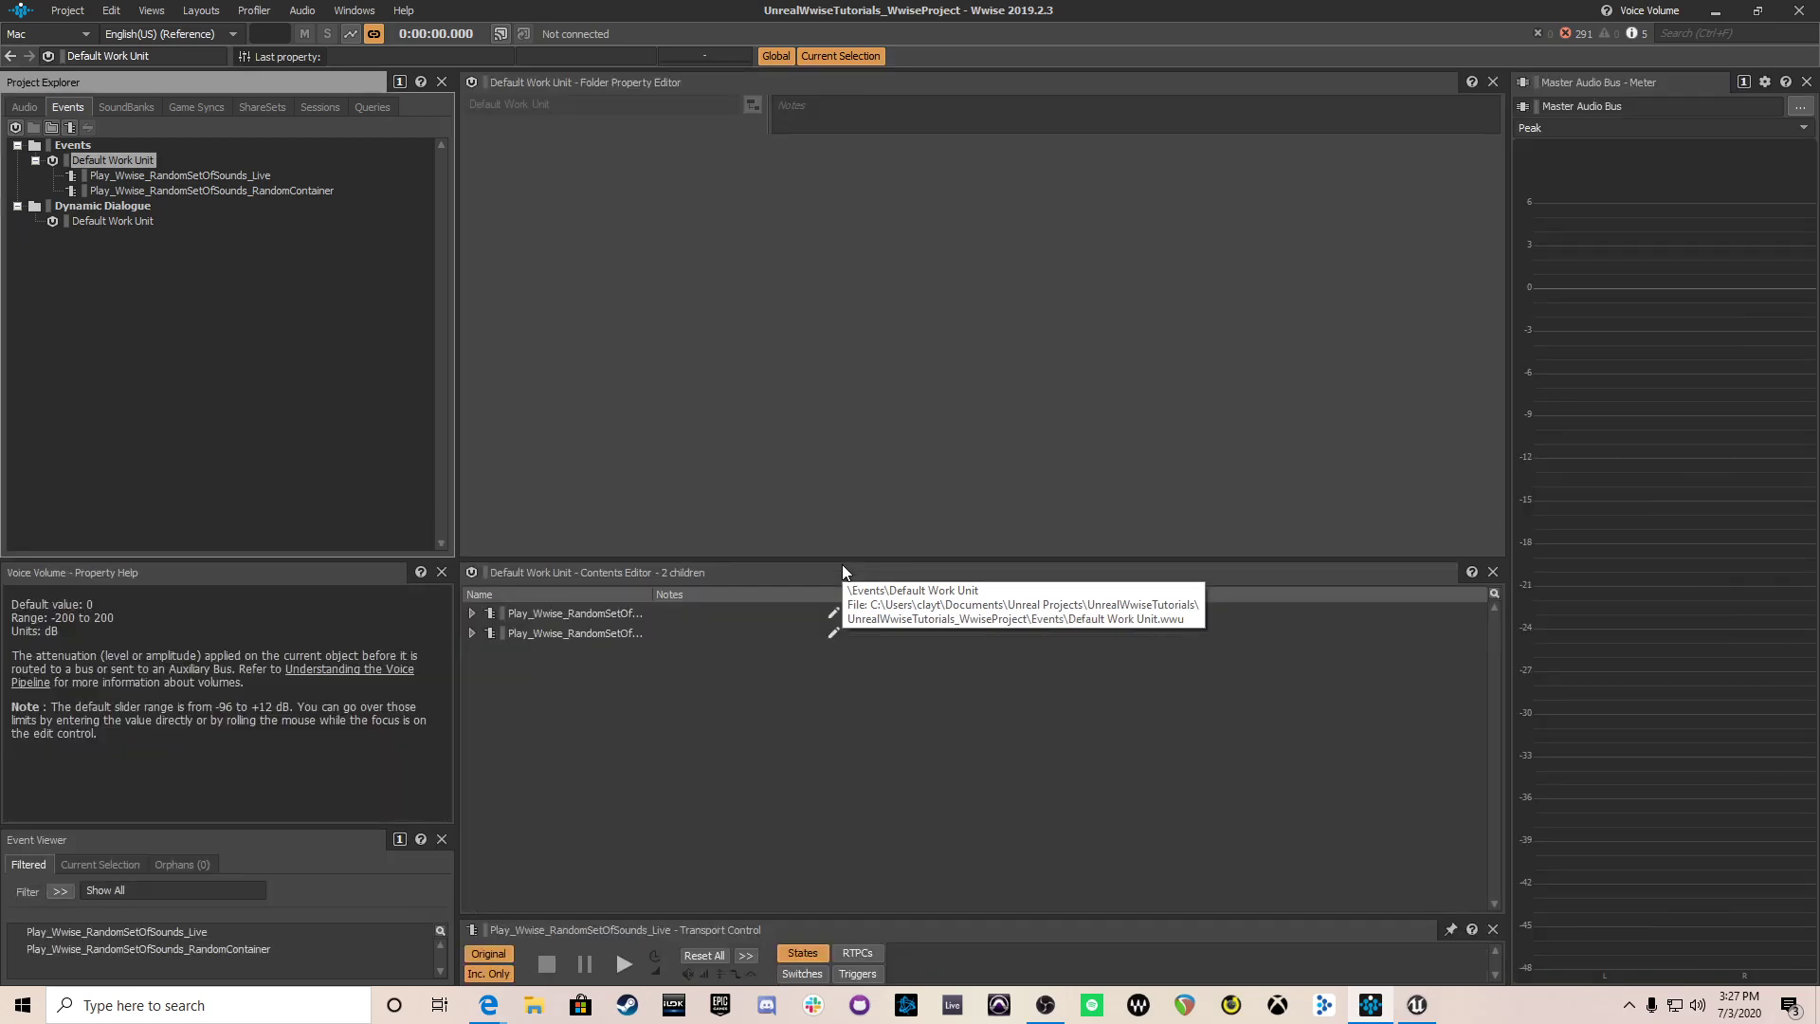
{"action": "left_click", "coordinate": [29, 108]}
Step: Create a random container named Wwise_RandomSetOfSounds_Fast in the Episode1 folder of the Actor-Mixer Hierarchy
{"action": "left_click", "coordinate": [126, 206]}
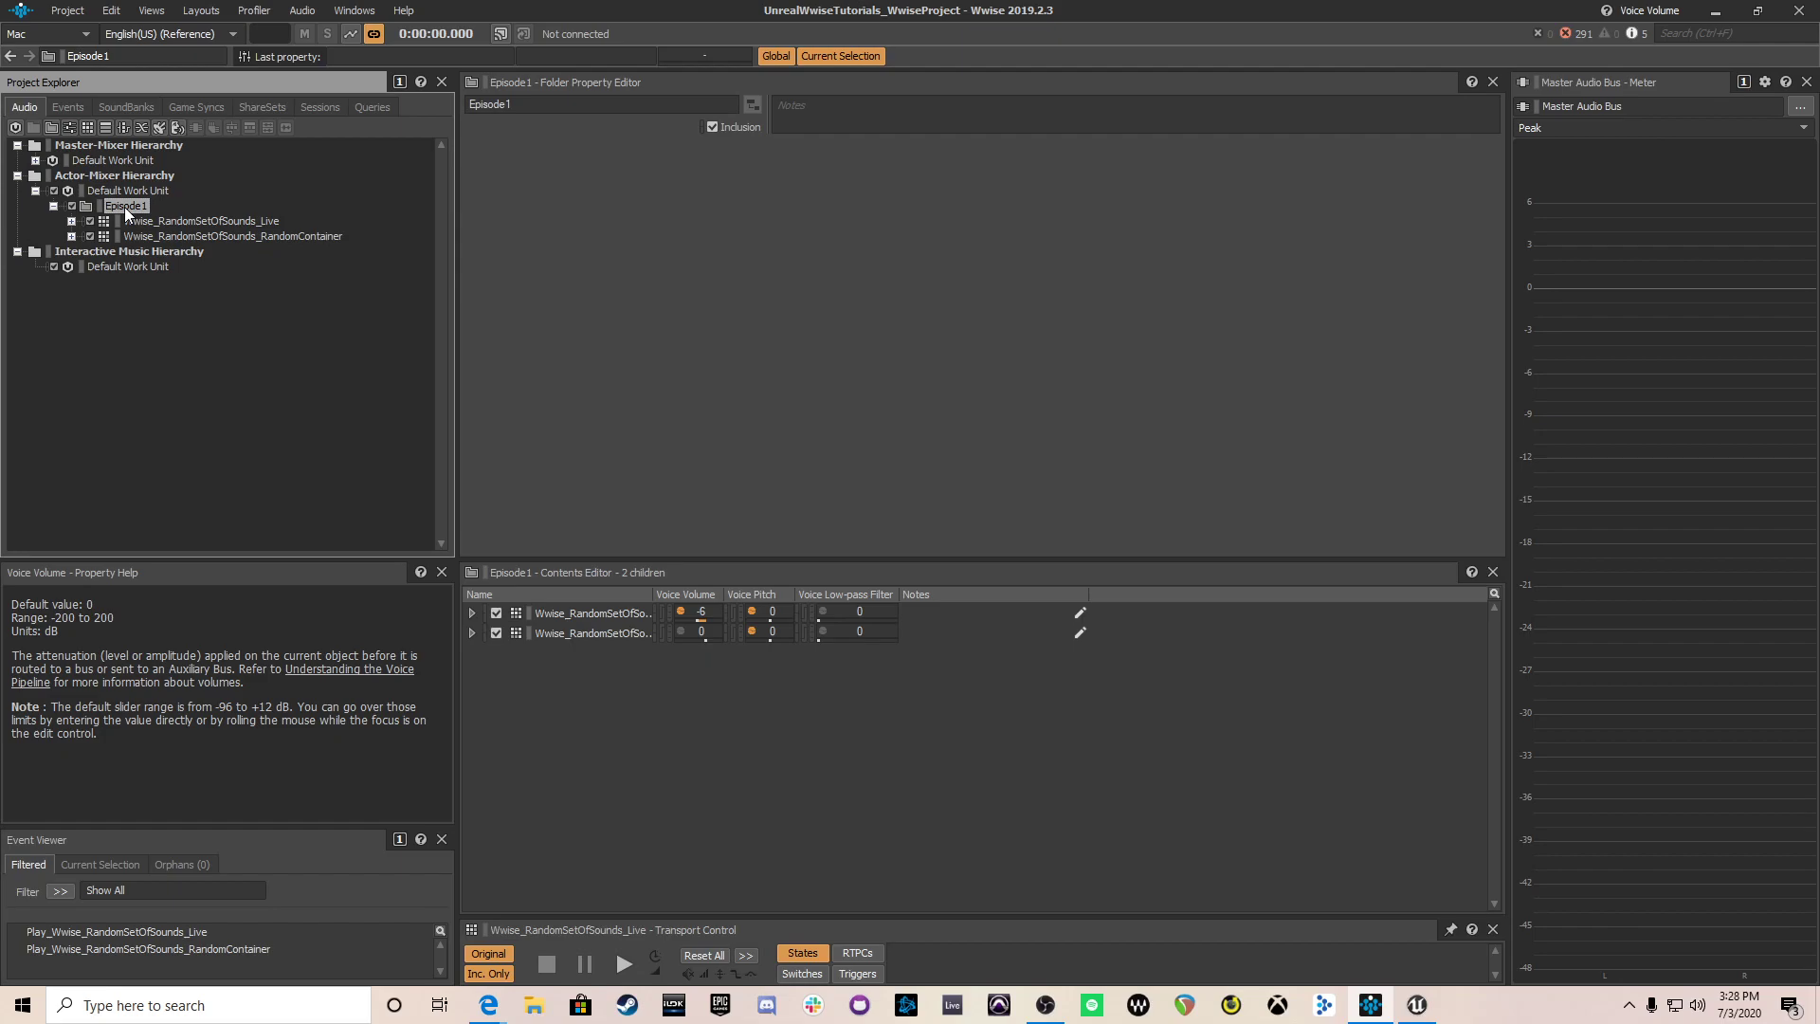
{"action": "key", "text": "alt+r"}
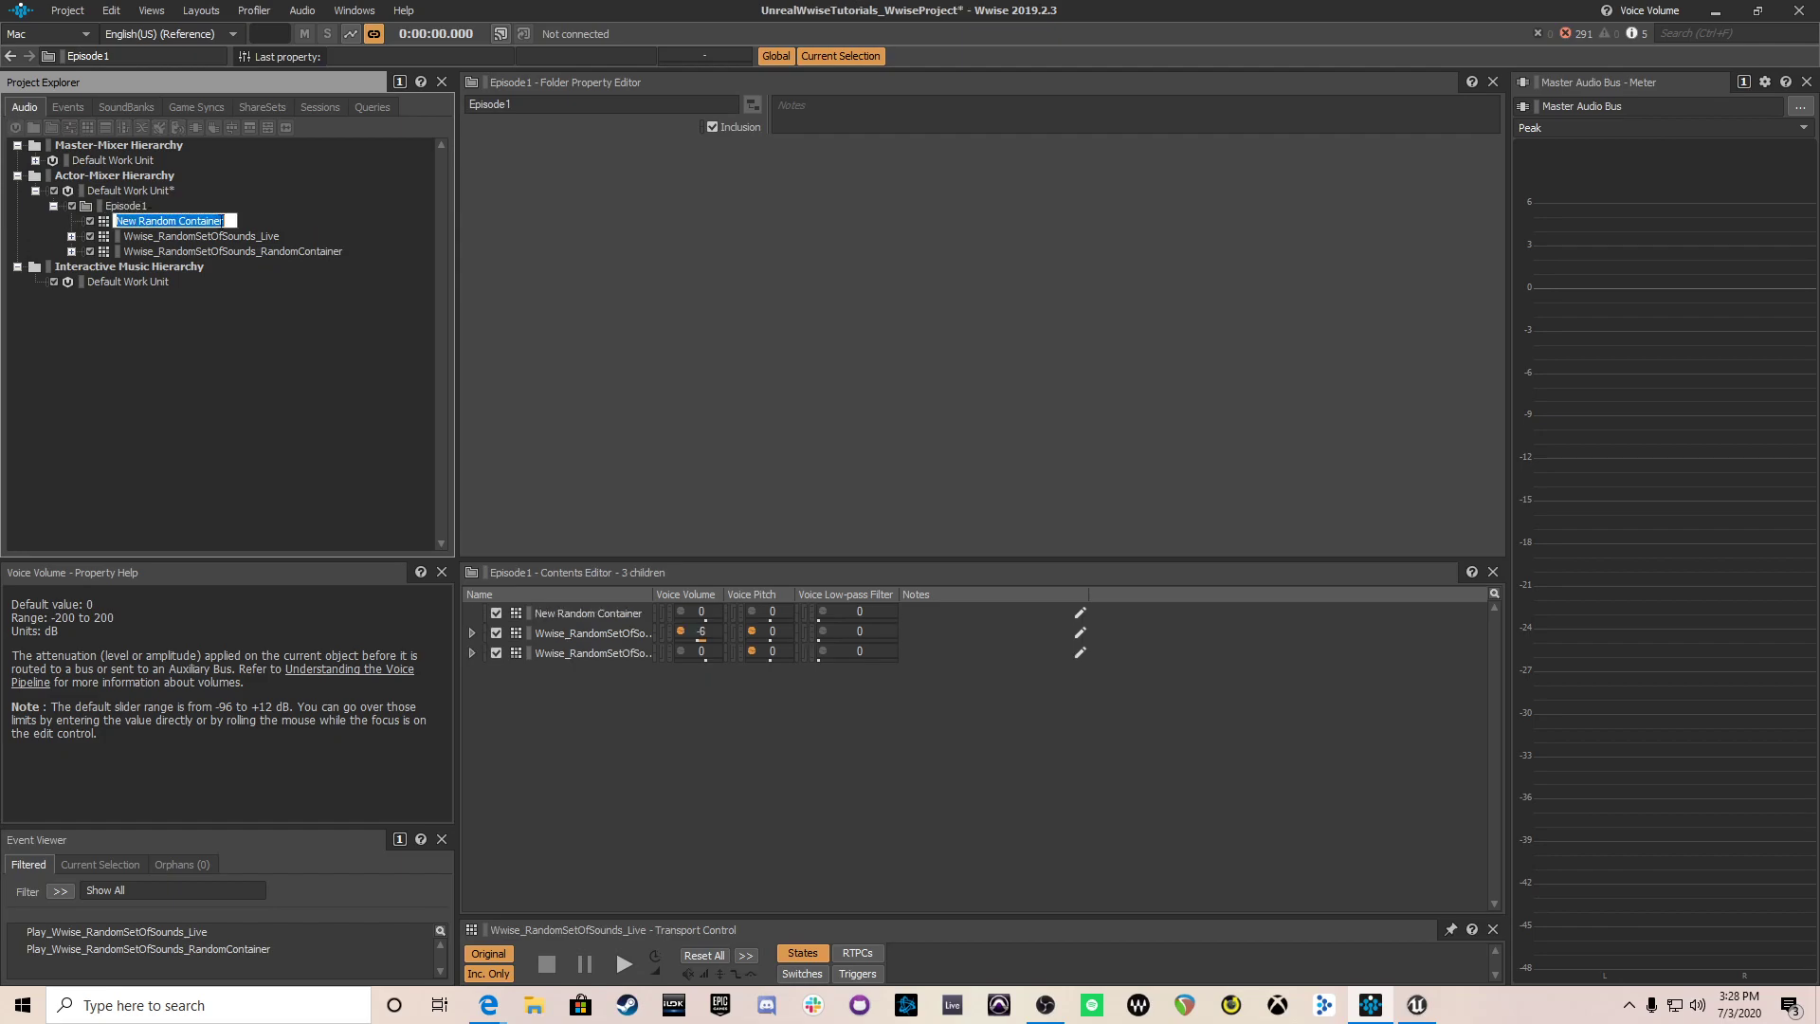
{"action": "type", "text": "Wwis"}
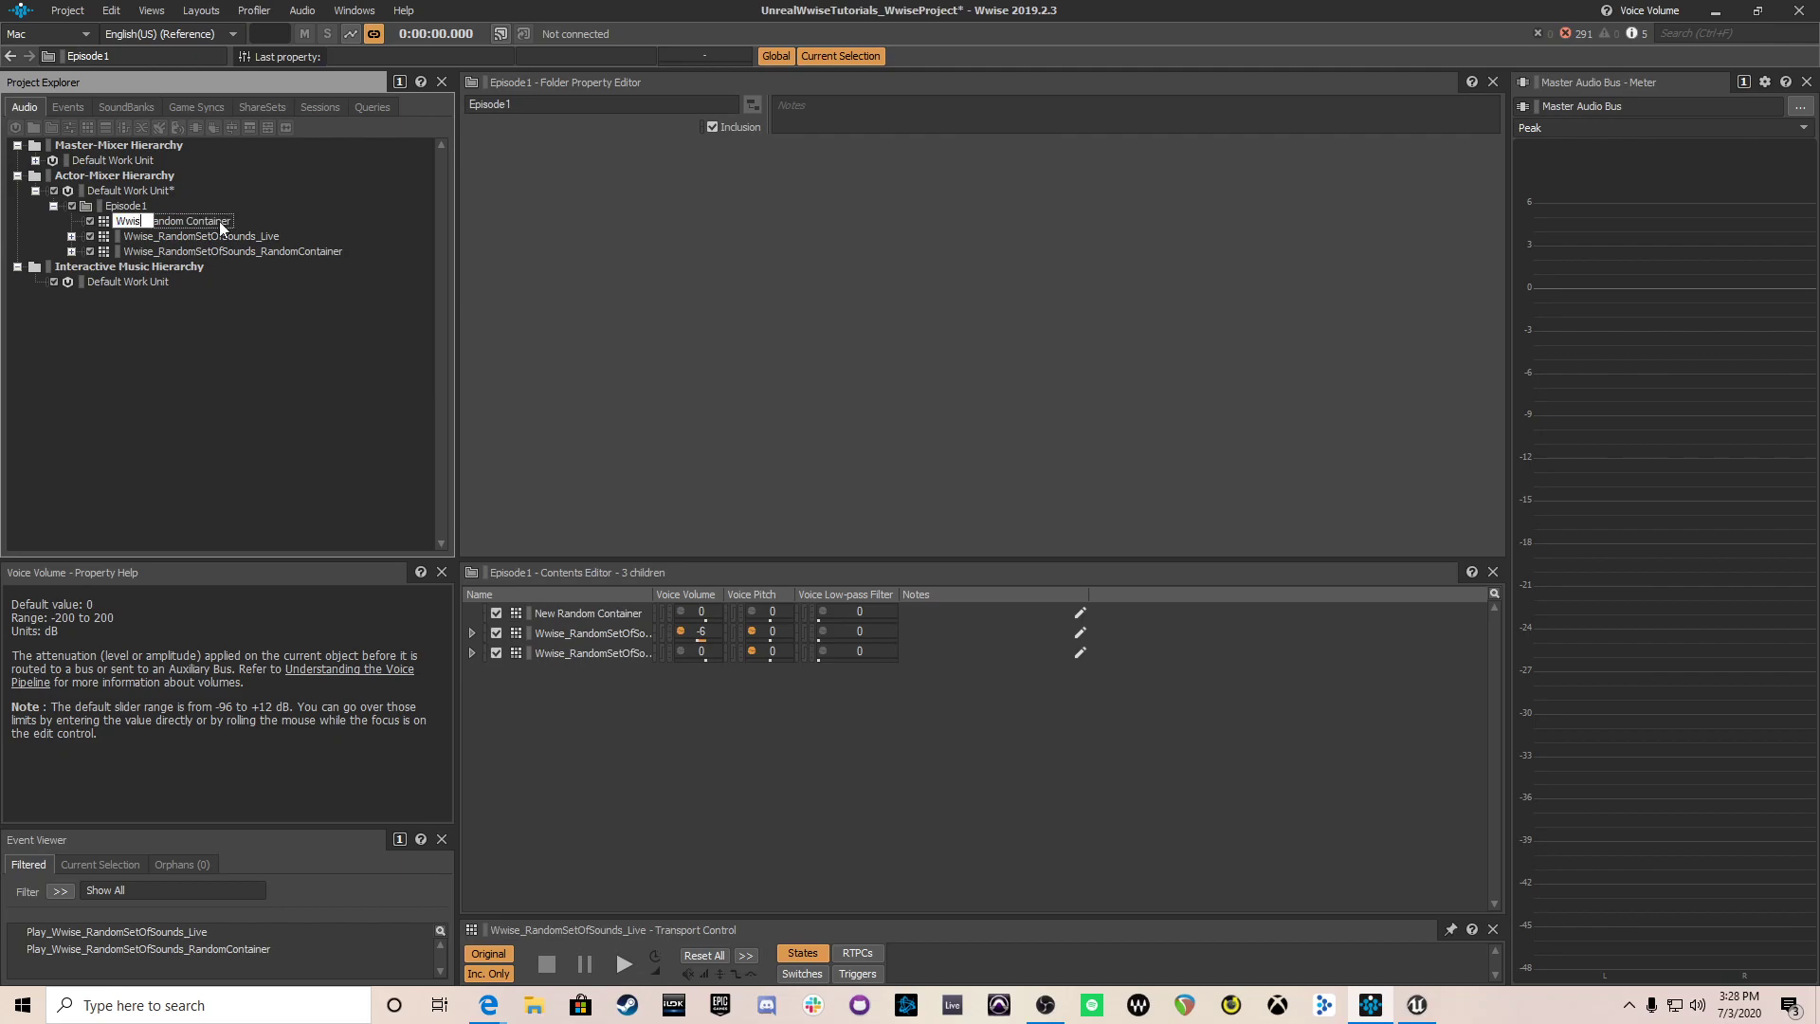
{"action": "type", "text": "e_RandomSetOfSoun"}
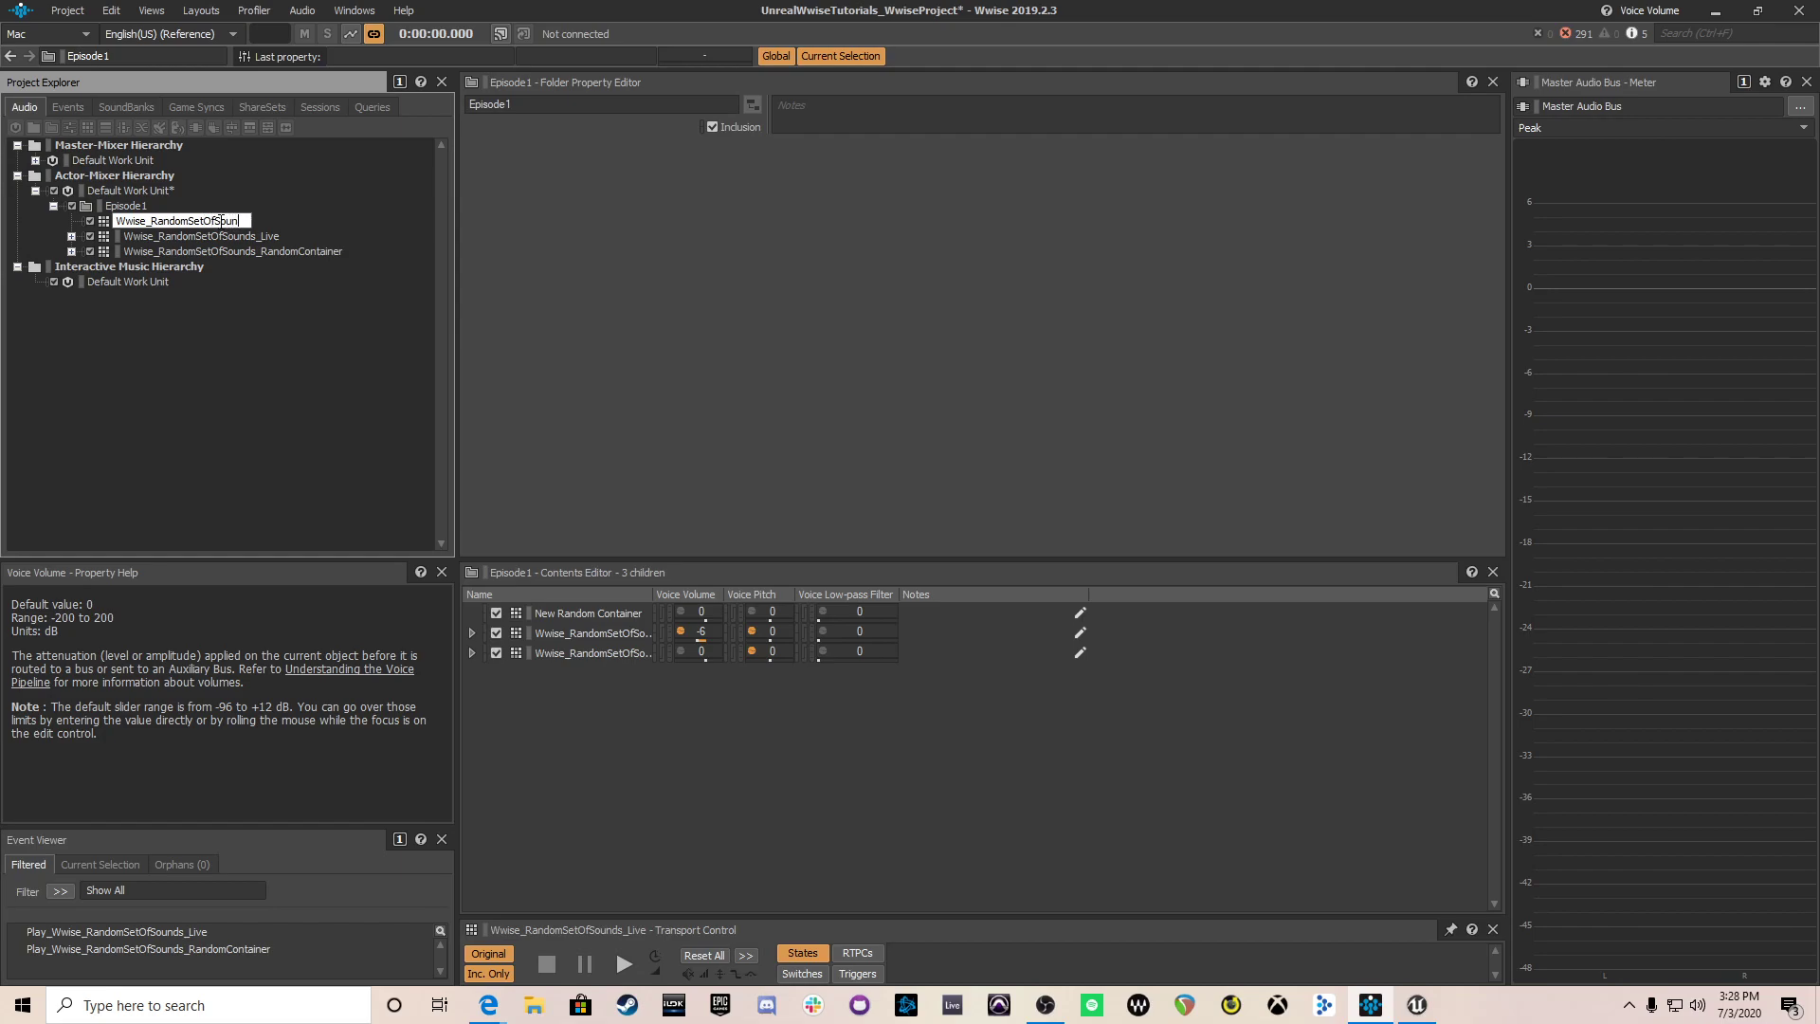
{"action": "type", "text": "ds_Fast"}
{"action": "key", "text": "Return"}
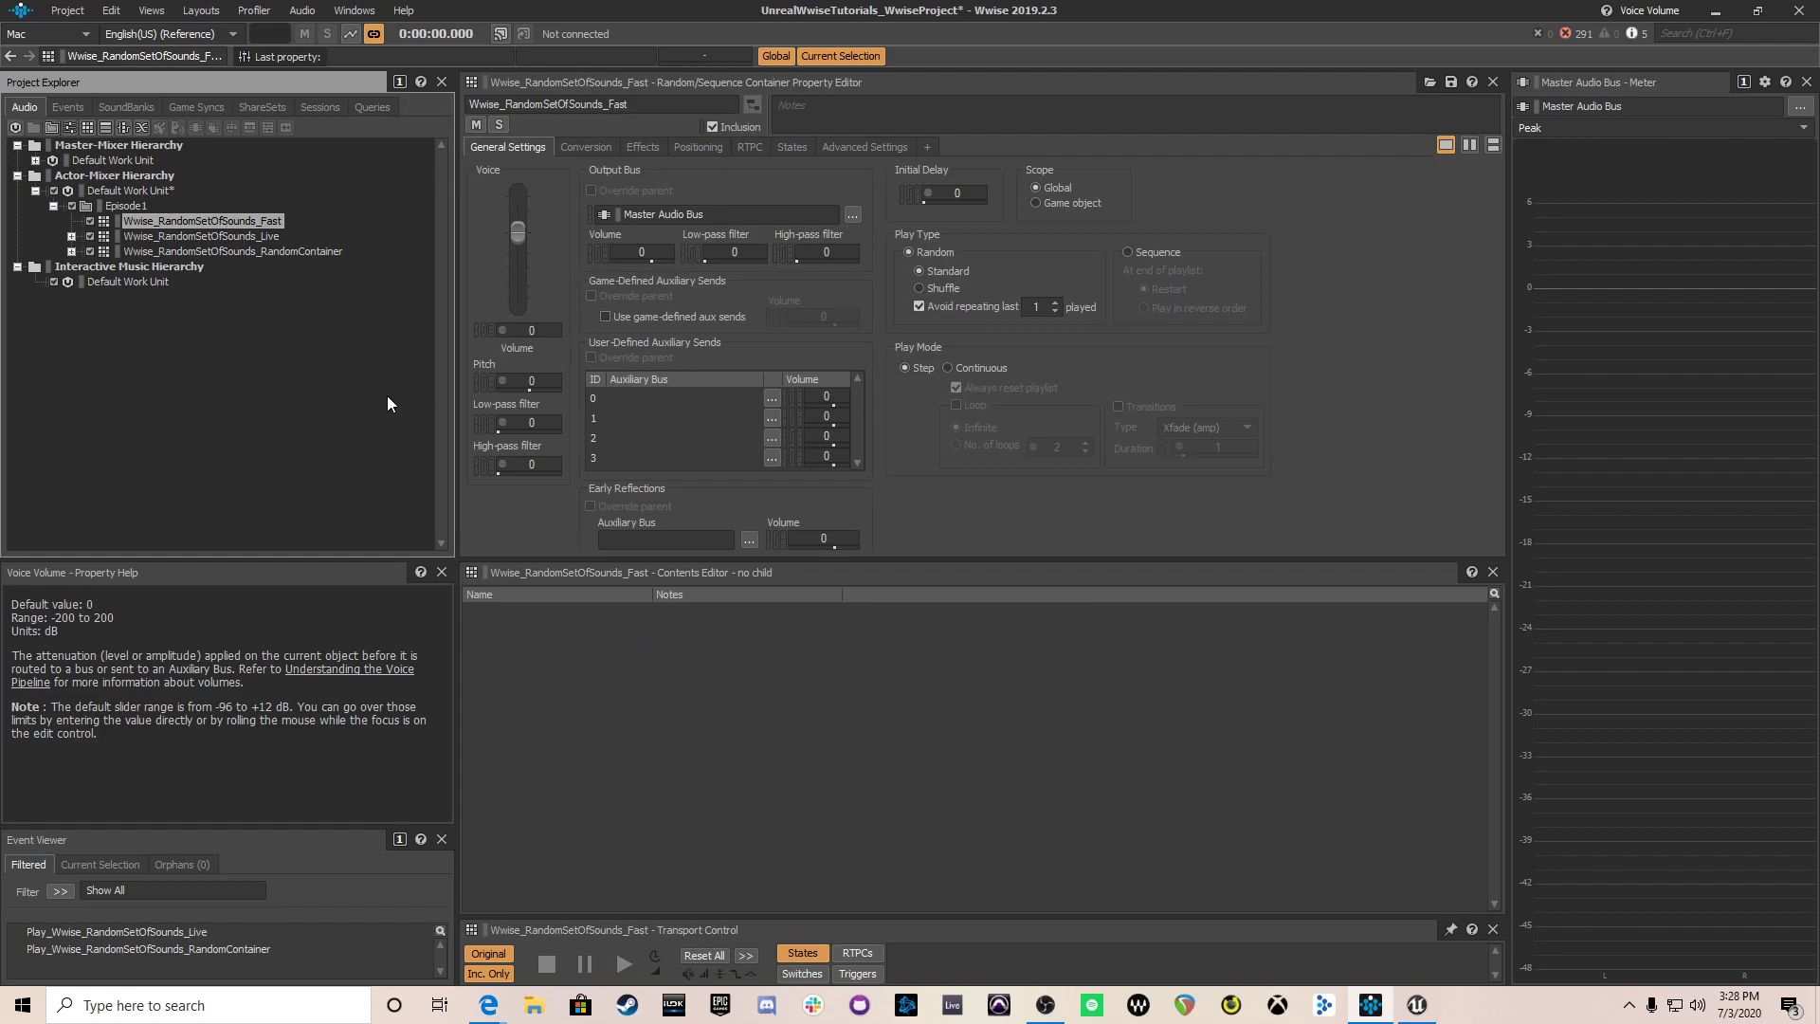
Step: Import the Toxic_Bomb_Explosion_SciFi_ODS-1570-071 and -072 audio files into the Wwise_RandomSetOfSounds_Fast container and save the project
{"action": "key", "text": "shift+i"}
{"action": "left_click", "coordinate": [609, 379]}
{"action": "scroll", "coordinate": [856, 630], "scroll_direction": "down", "scroll_amount": 3}
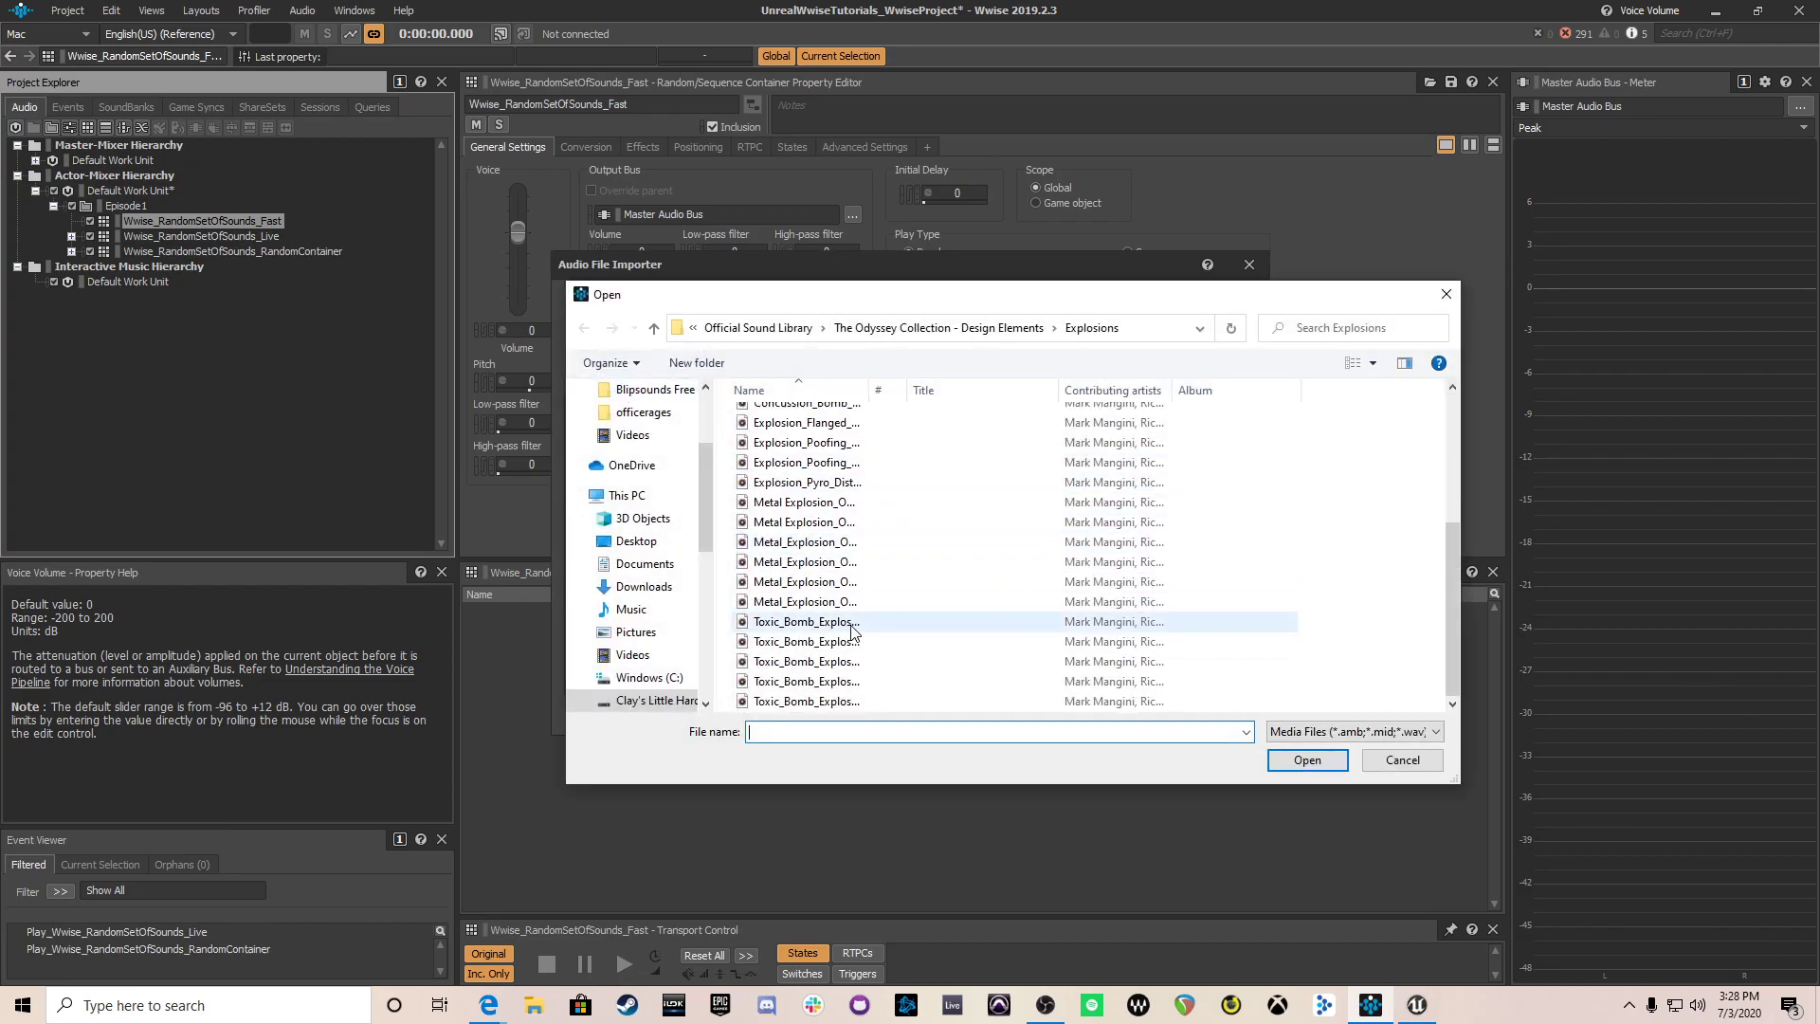
{"action": "left_click", "coordinate": [842, 661]}
{"action": "left_click", "coordinate": [846, 681], "text": "shift"}
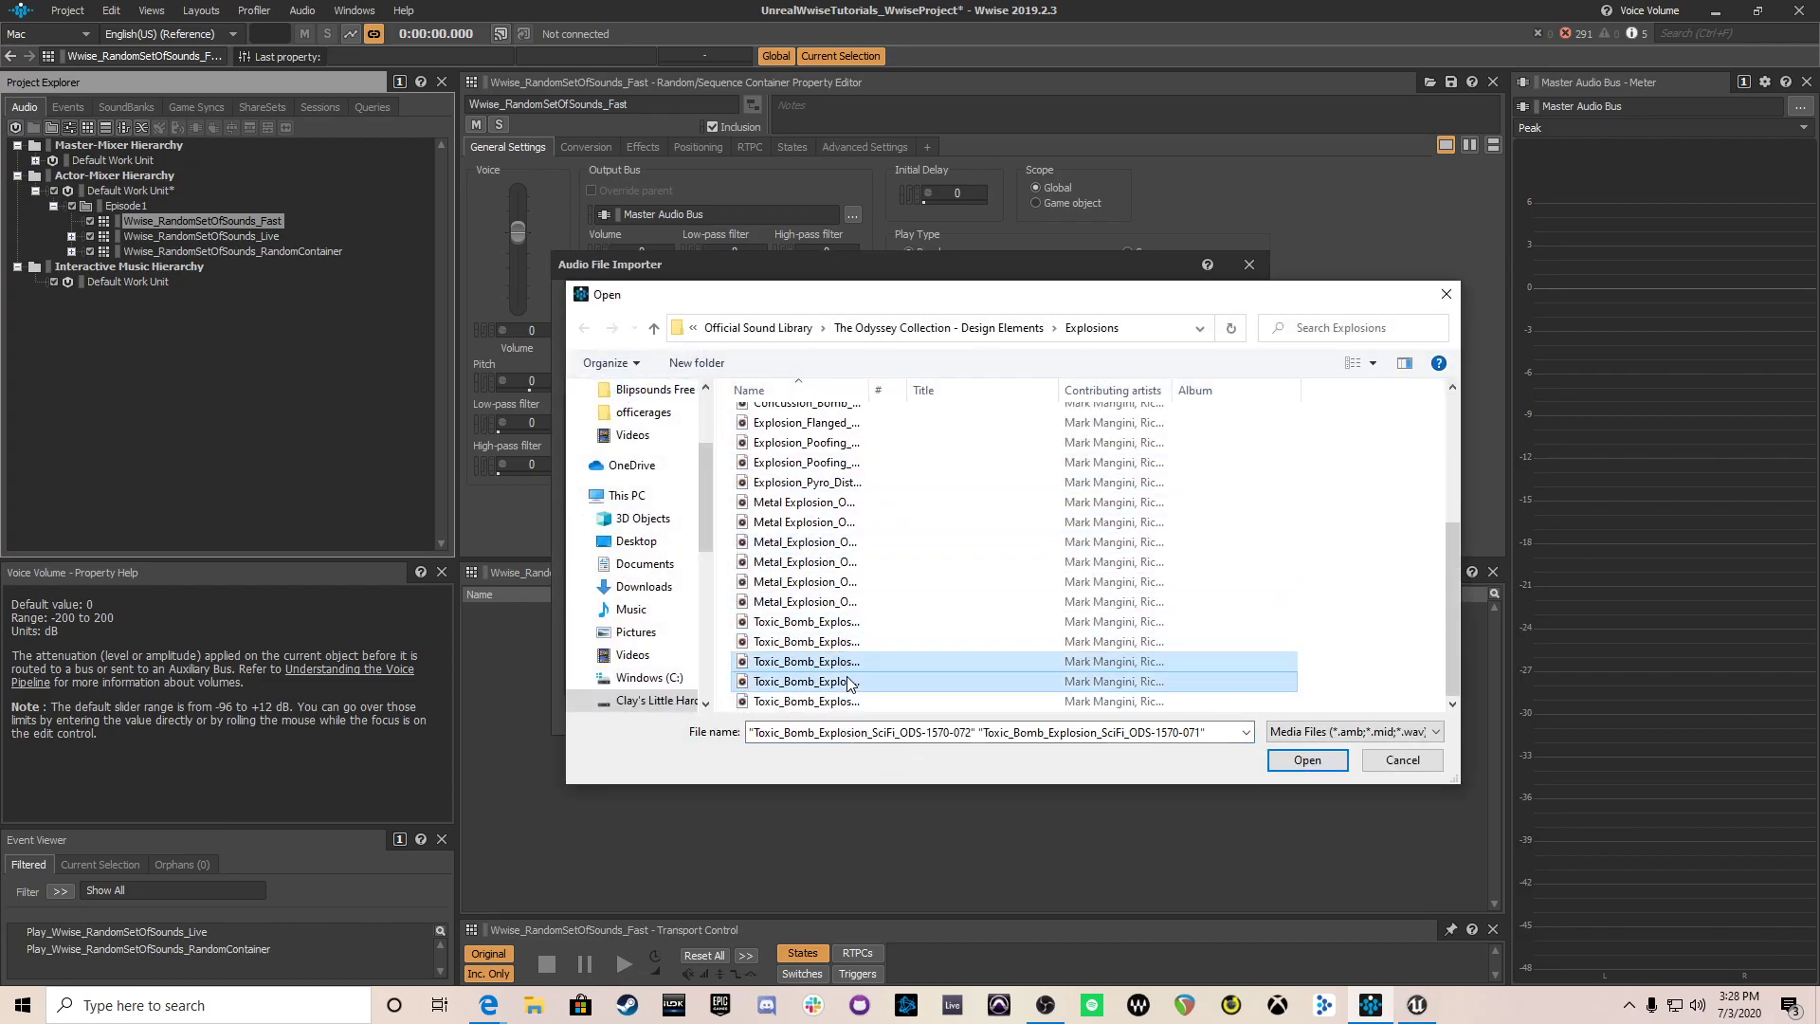
{"action": "left_click", "coordinate": [1294, 762]}
{"action": "left_click", "coordinate": [1178, 709]}
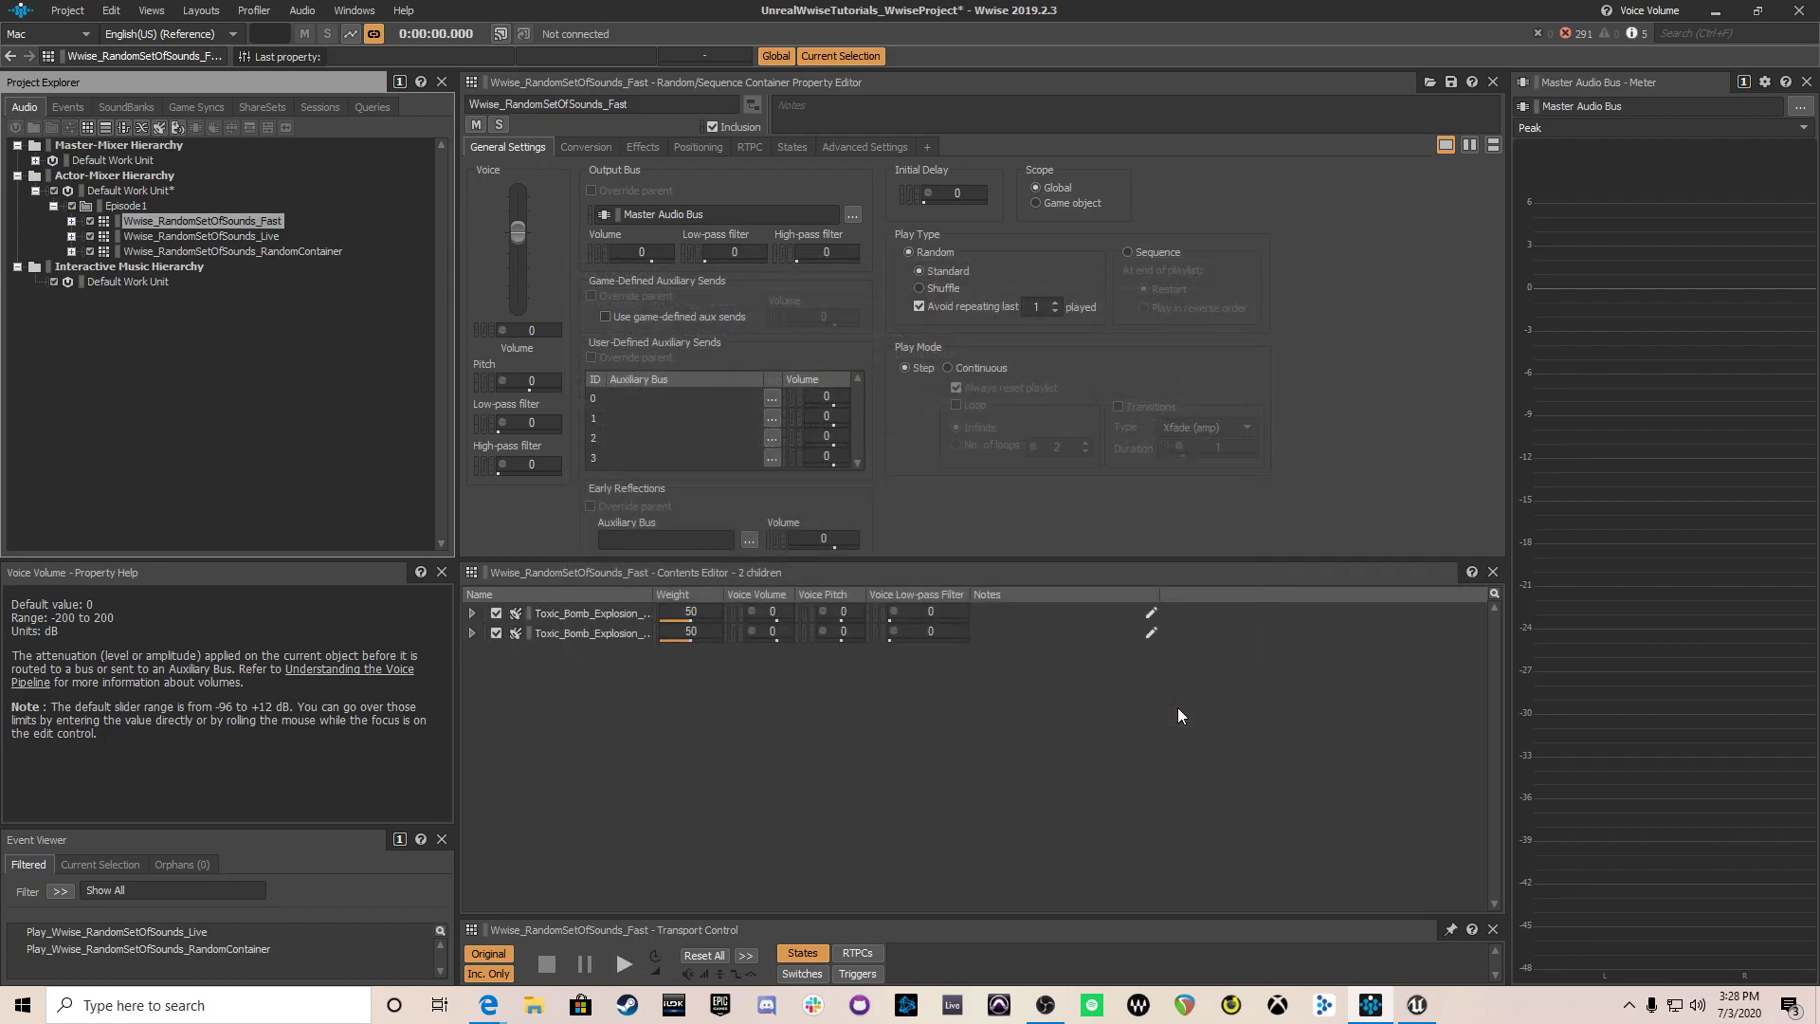
{"action": "key", "text": "ctrl+s"}
{"action": "left_click", "coordinate": [71, 221]}
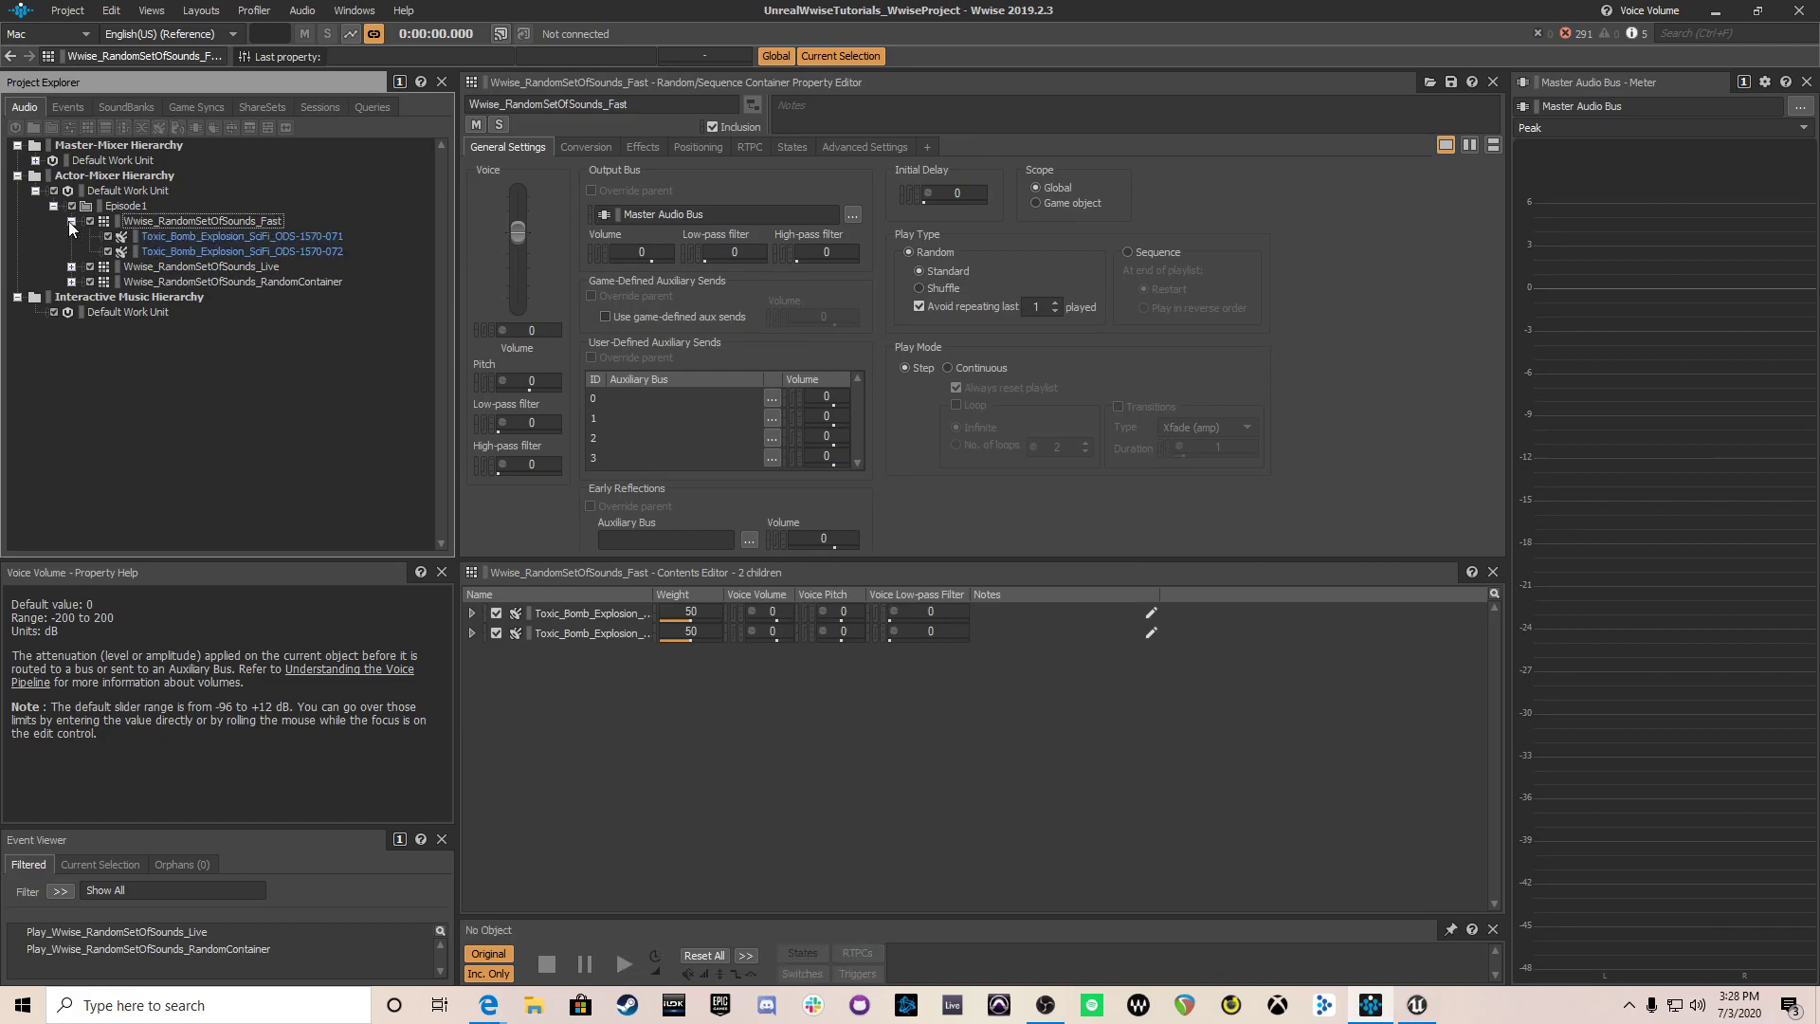
{"action": "left_click", "coordinate": [71, 221]}
Step: Set the voice volume of the Wwise_RandomSetOfSounds_Fast container to -6
{"action": "left_click", "coordinate": [155, 225]}
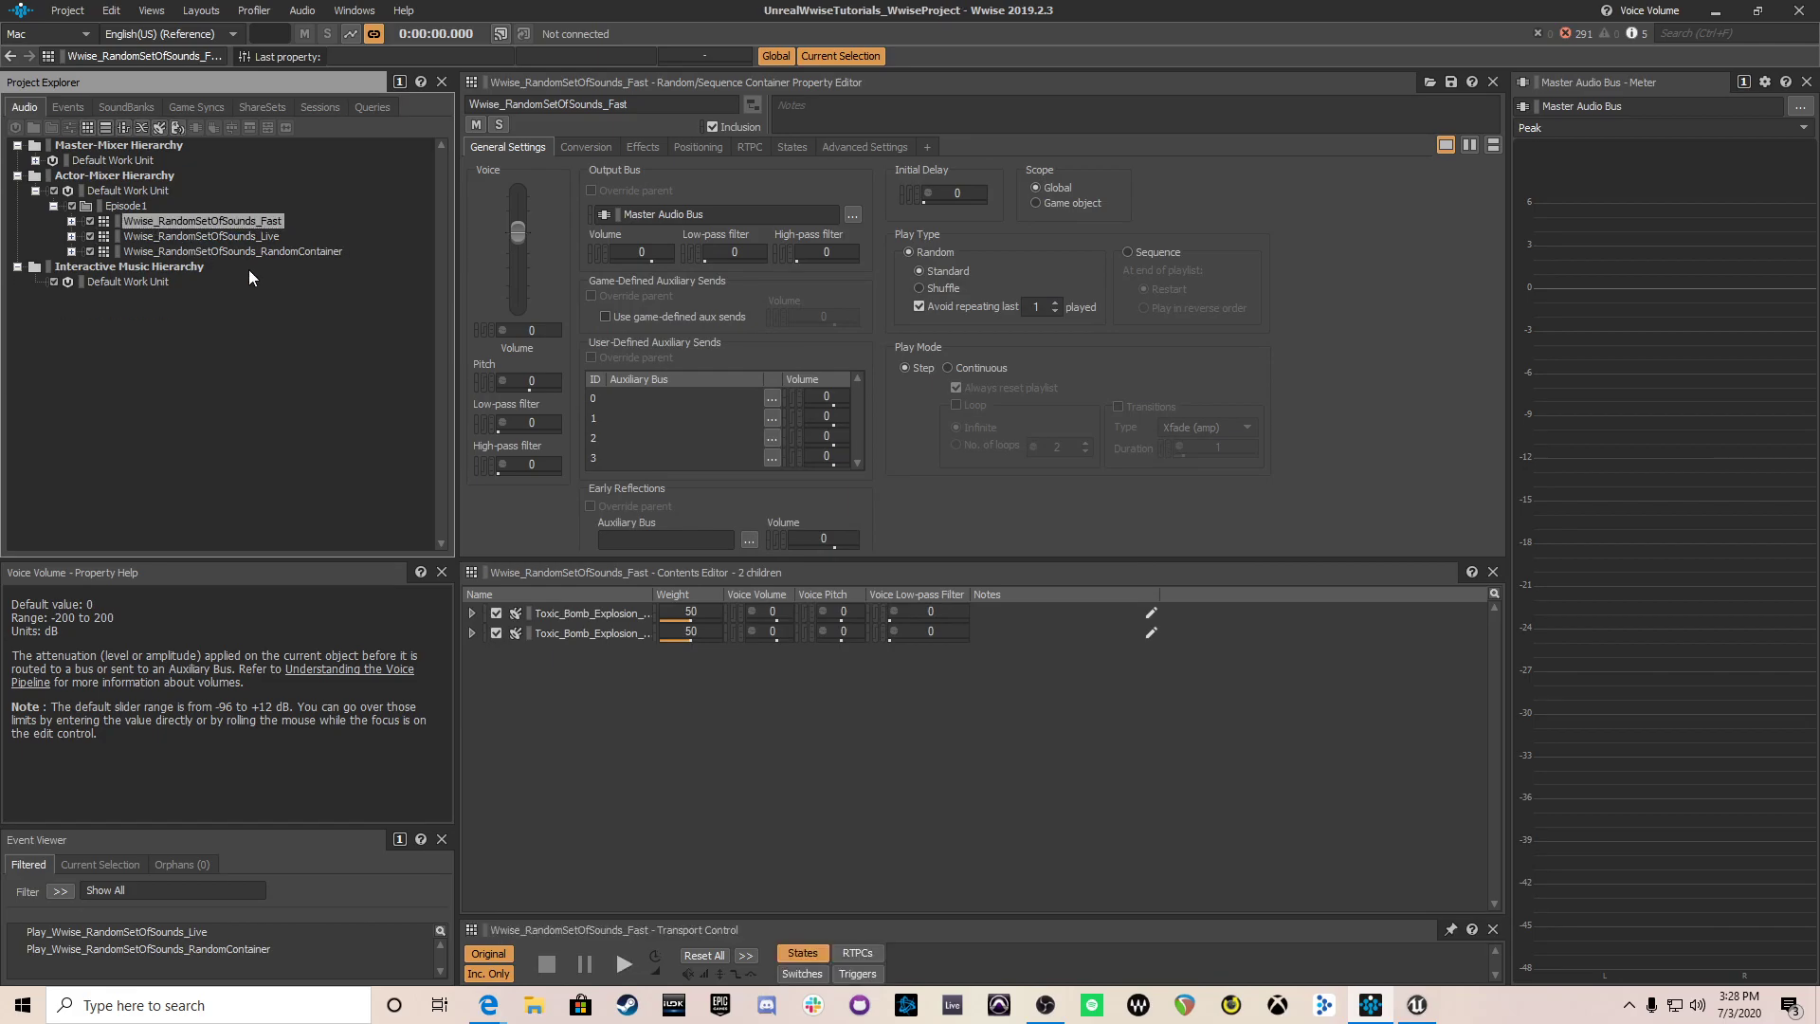
{"action": "left_click", "coordinate": [539, 331]}
{"action": "key", "text": "BackSpace"}
{"action": "type", "text": "-6"}
{"action": "key", "text": "Return"}
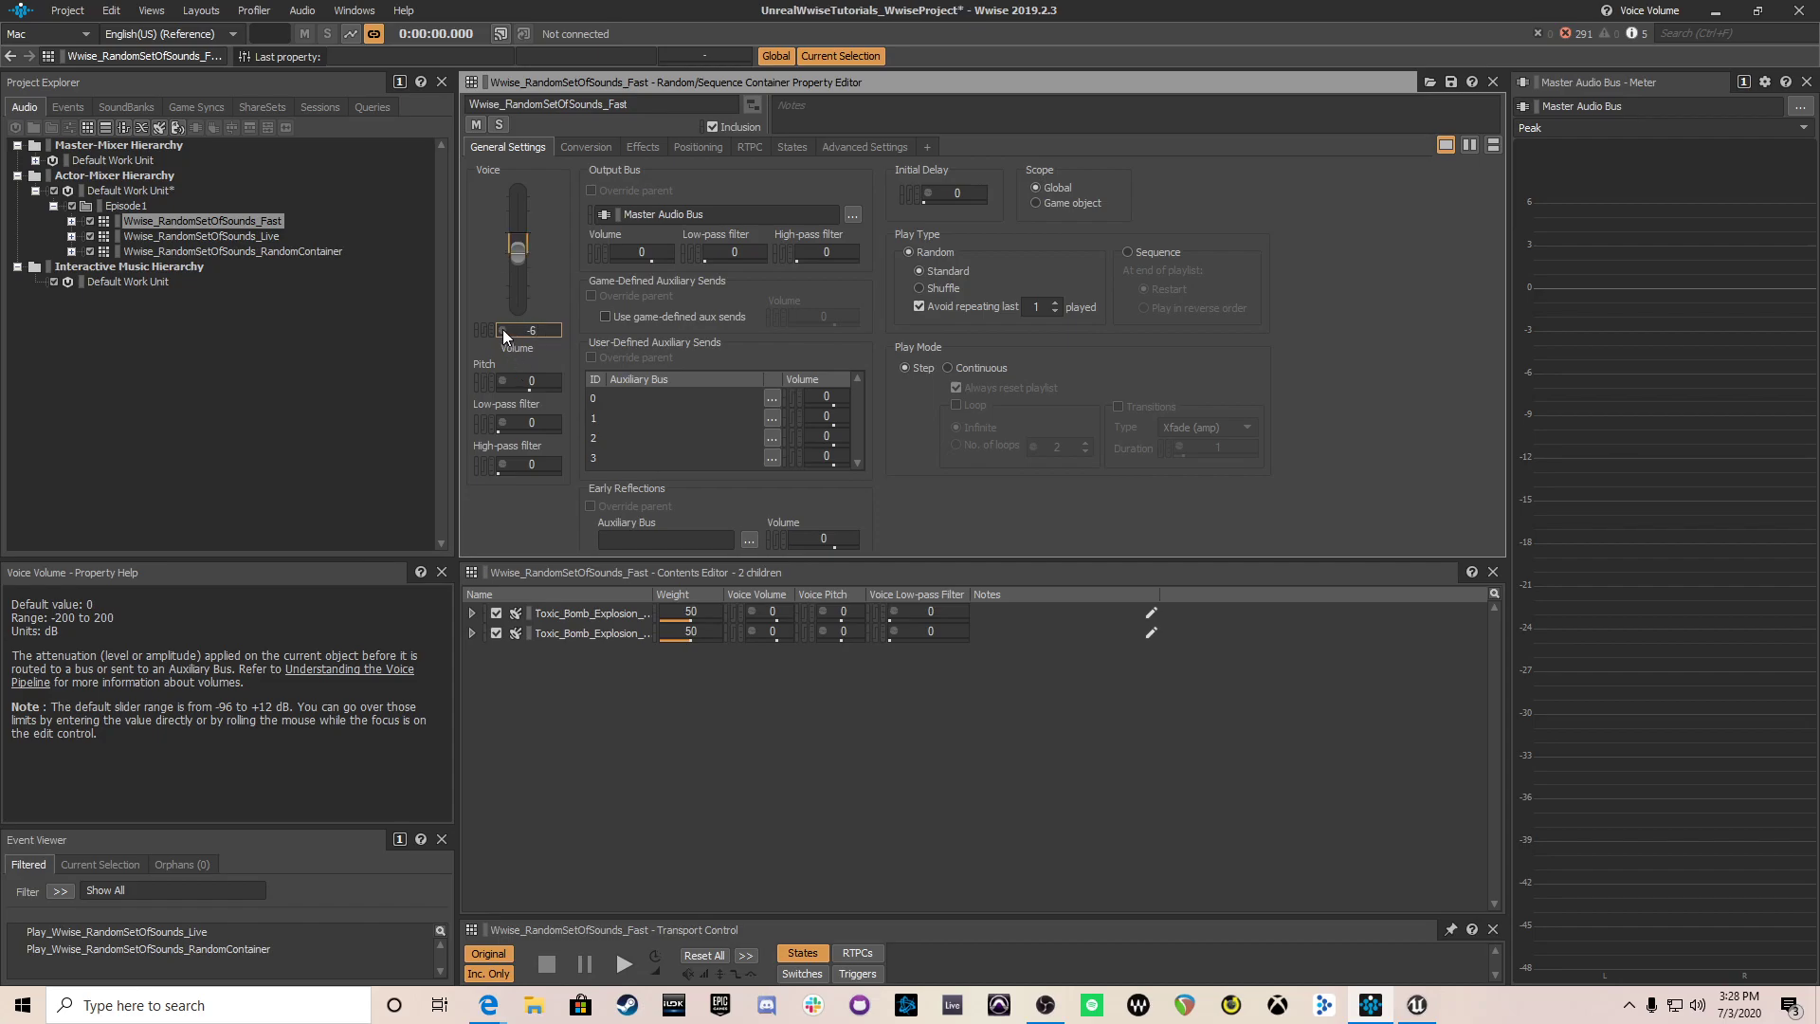
Step: Enable the container's volume randomizer with a minimum offset of -2 and a maximum offset of 2
{"action": "left_click", "coordinate": [503, 329]}
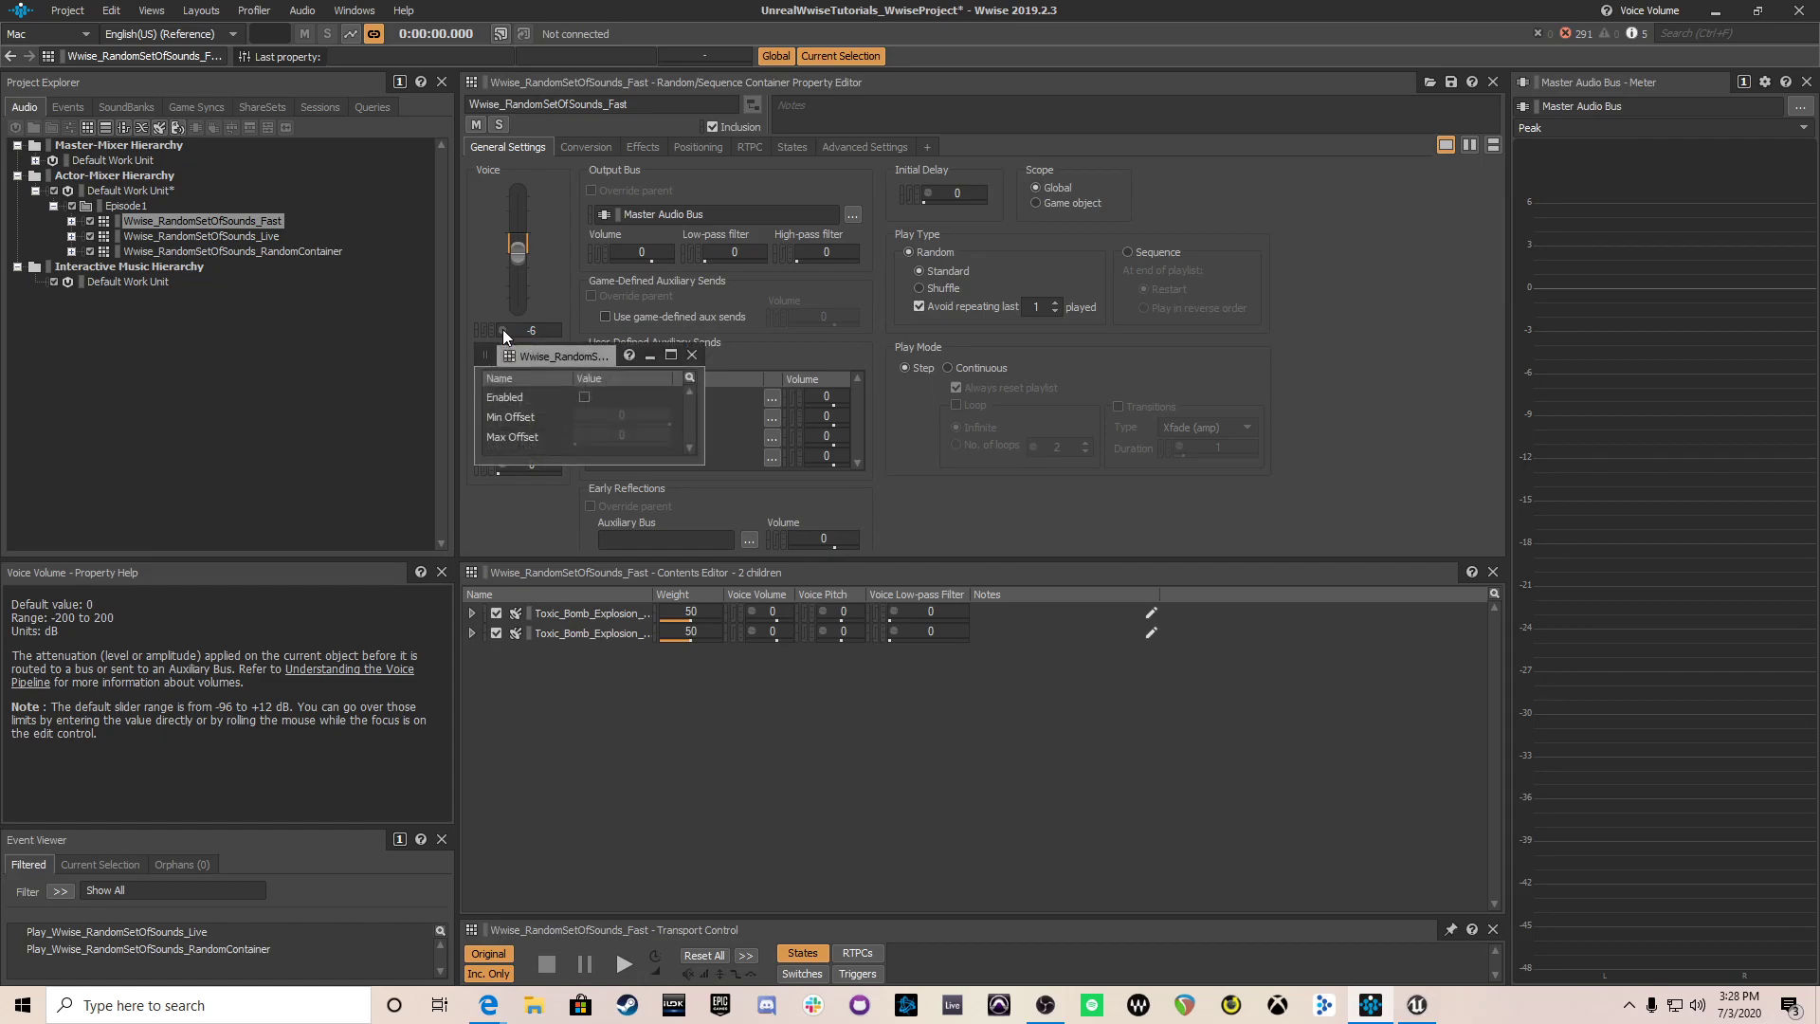
{"action": "left_click", "coordinate": [584, 397]}
{"action": "left_click", "coordinate": [623, 416]}
{"action": "type", "text": "-2"}
{"action": "key", "text": "Tab"}
{"action": "type", "text": "2"}
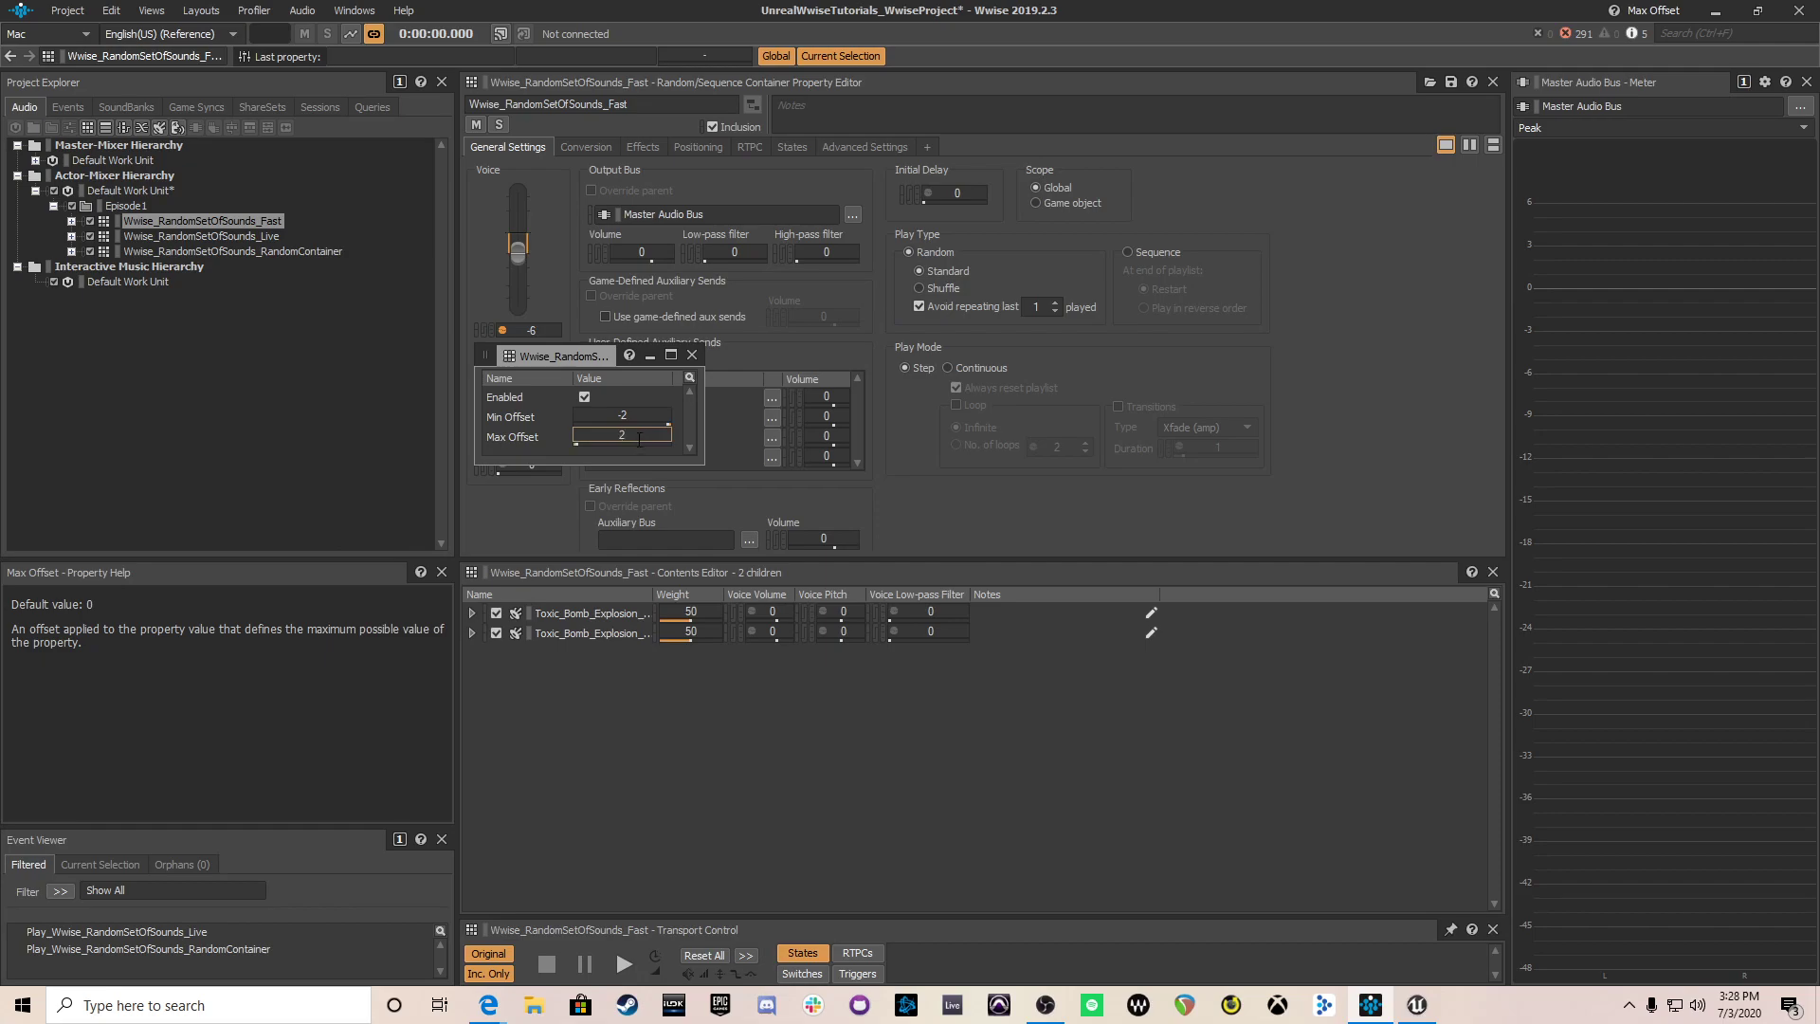
{"action": "left_click", "coordinate": [692, 354]}
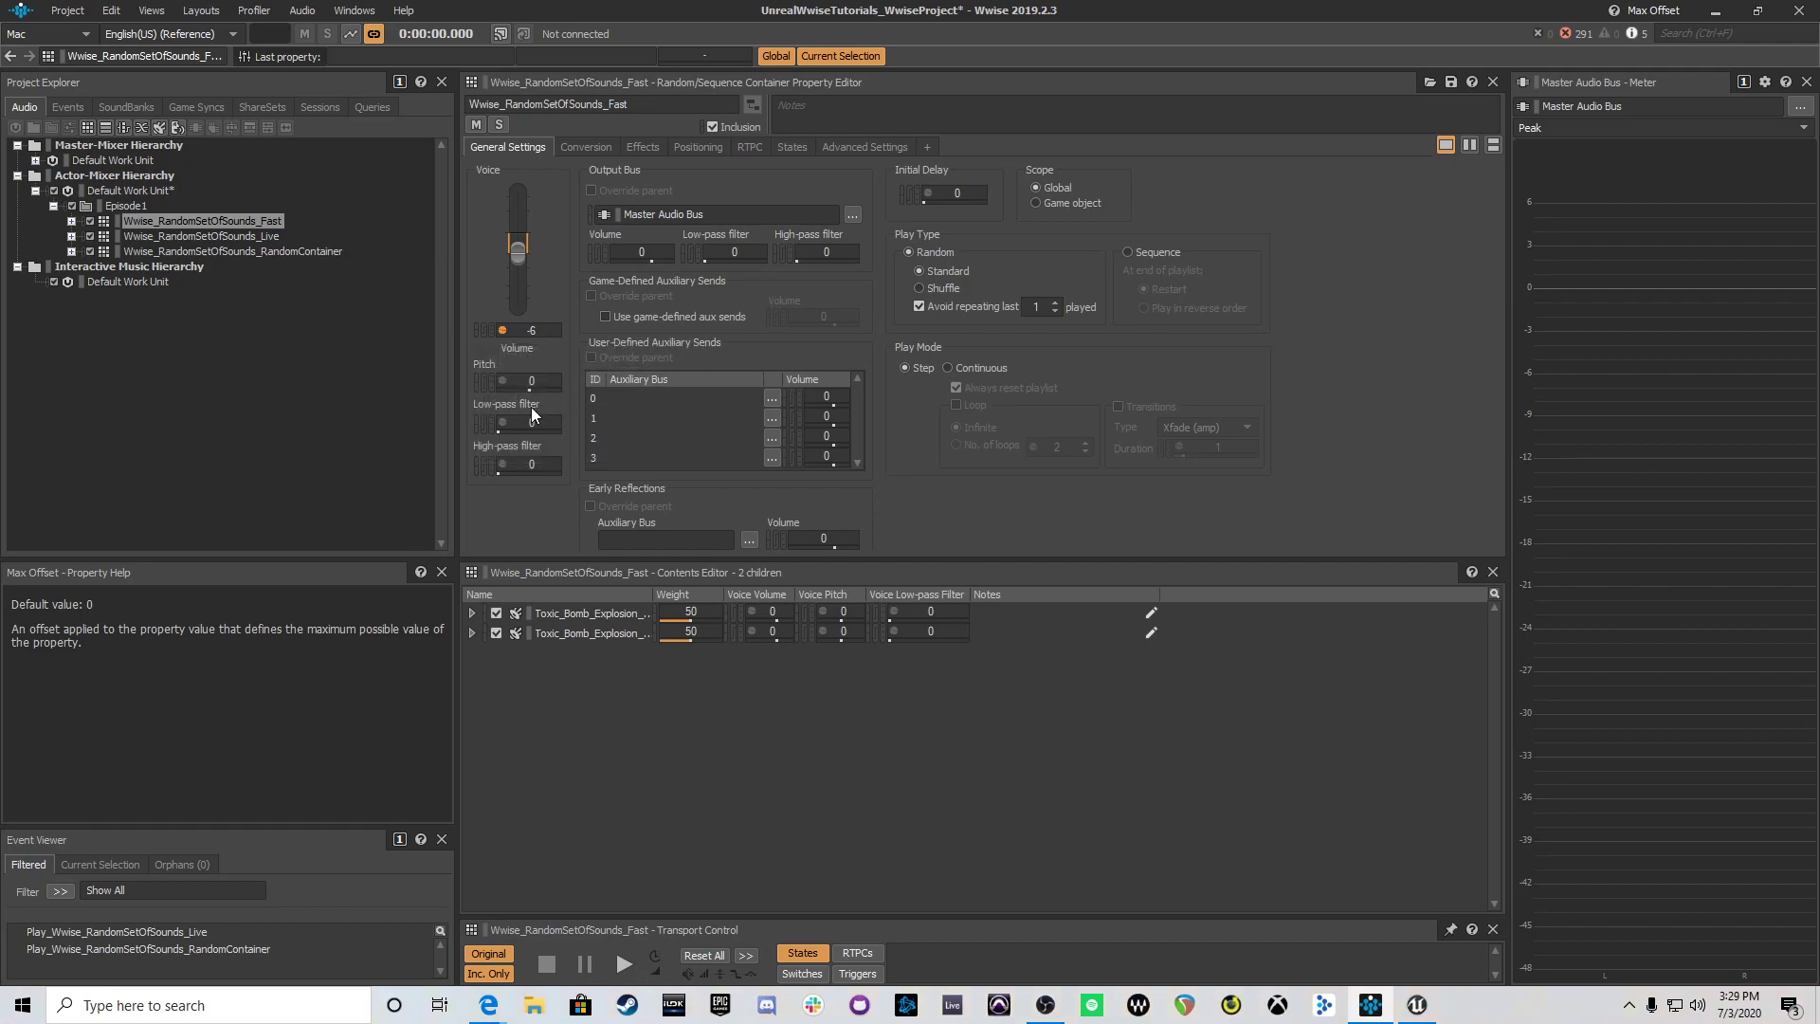
Step: Enable the container's pitch randomizer with a minimum offset of -100 and a maximum offset of 100, and save the project
{"action": "double_click", "coordinate": [503, 380]}
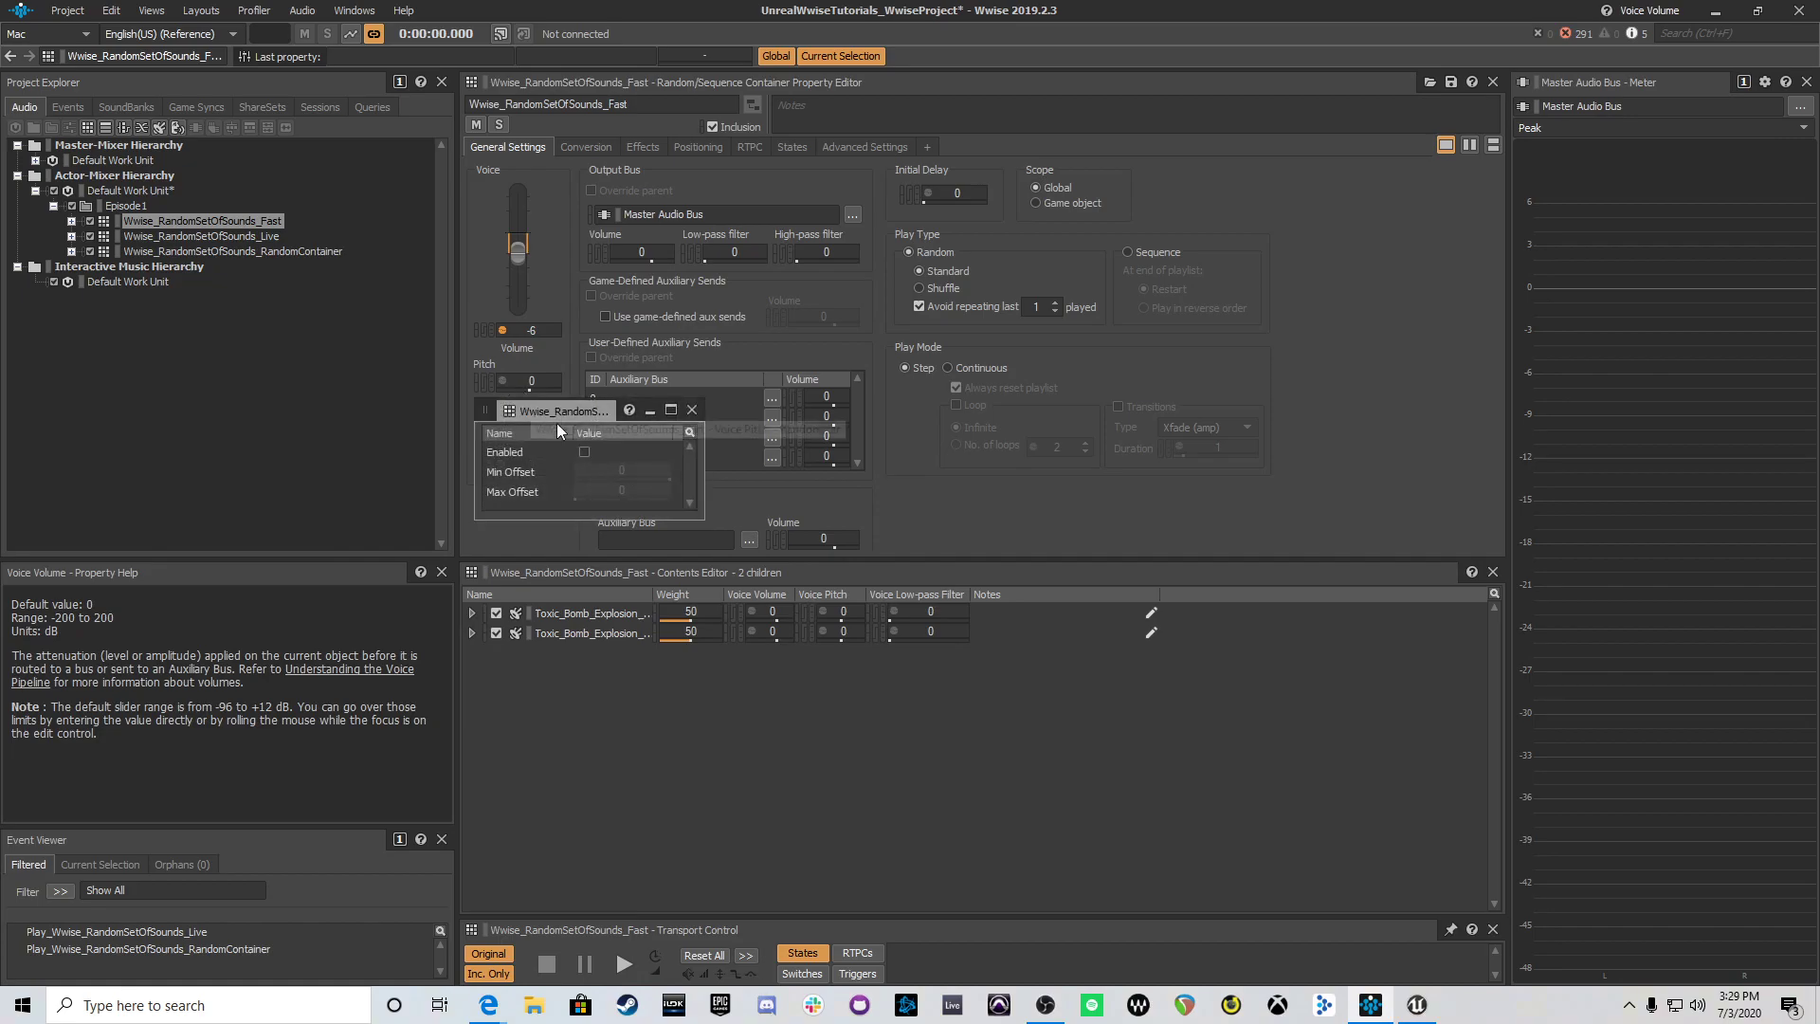
{"action": "left_click", "coordinate": [582, 452]}
{"action": "left_click", "coordinate": [633, 468]}
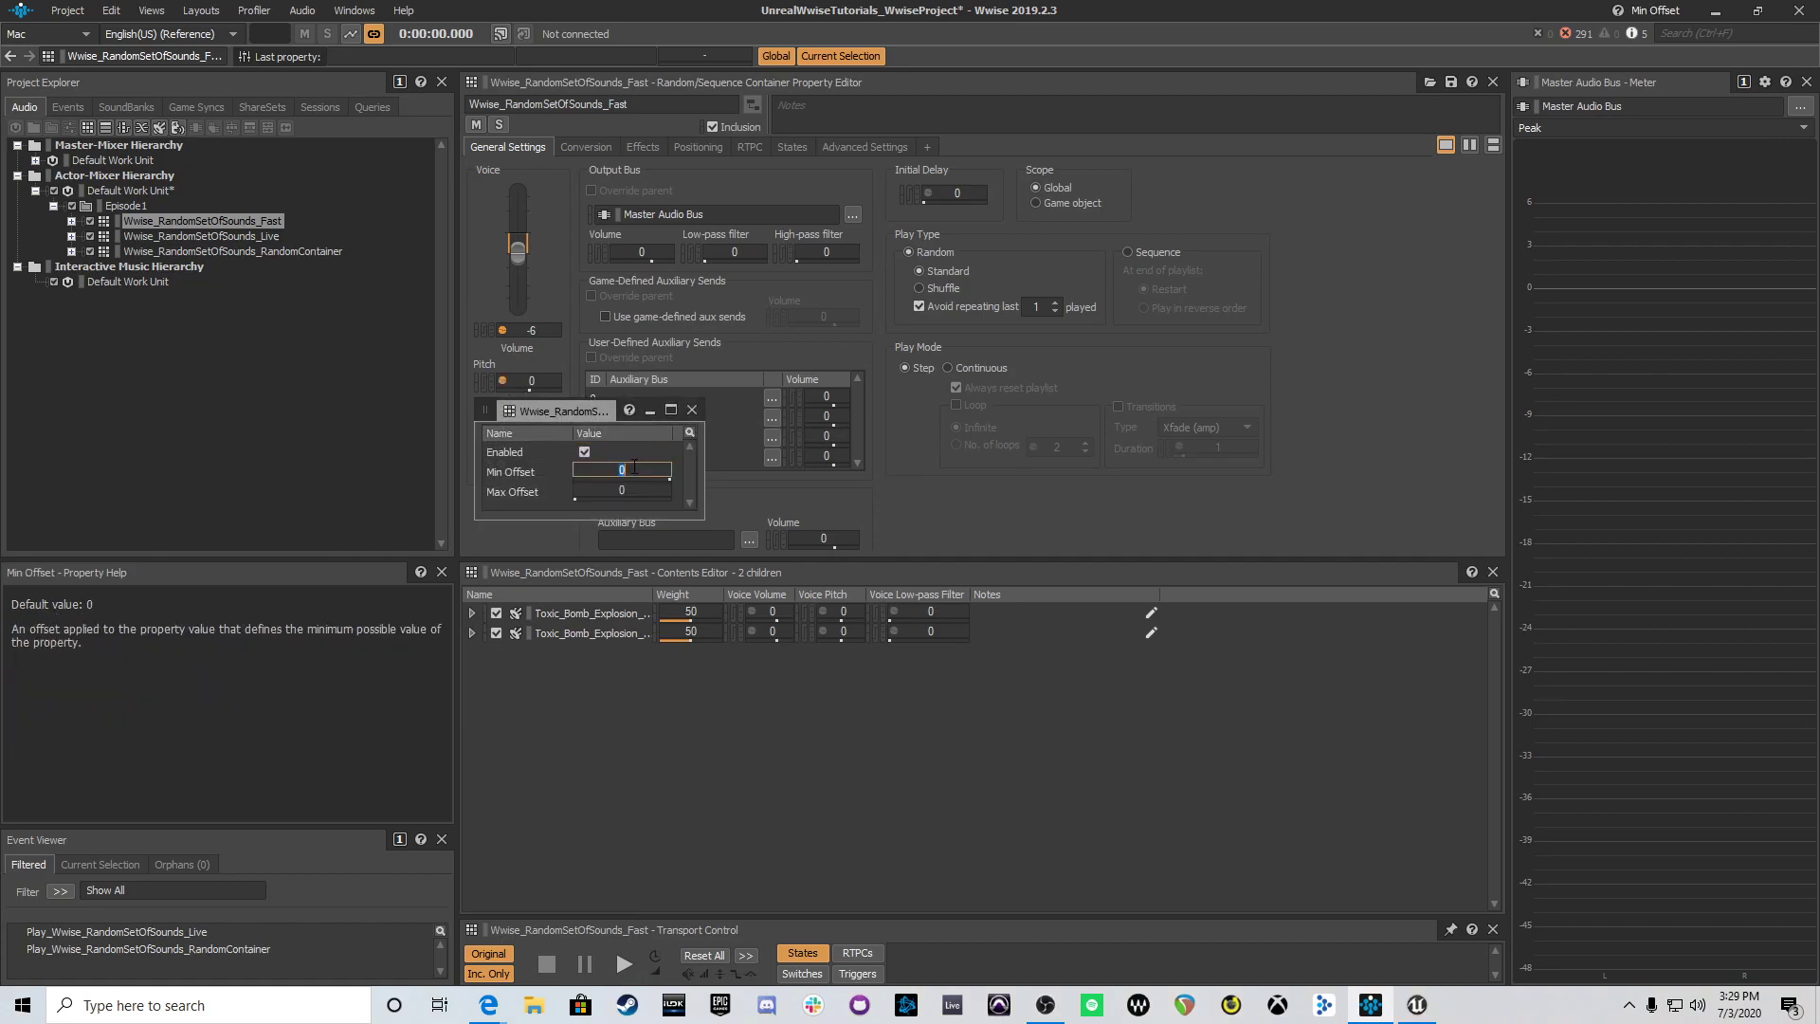
{"action": "type", "text": "-100"}
{"action": "key", "text": "Tab"}
{"action": "type", "text": "100"}
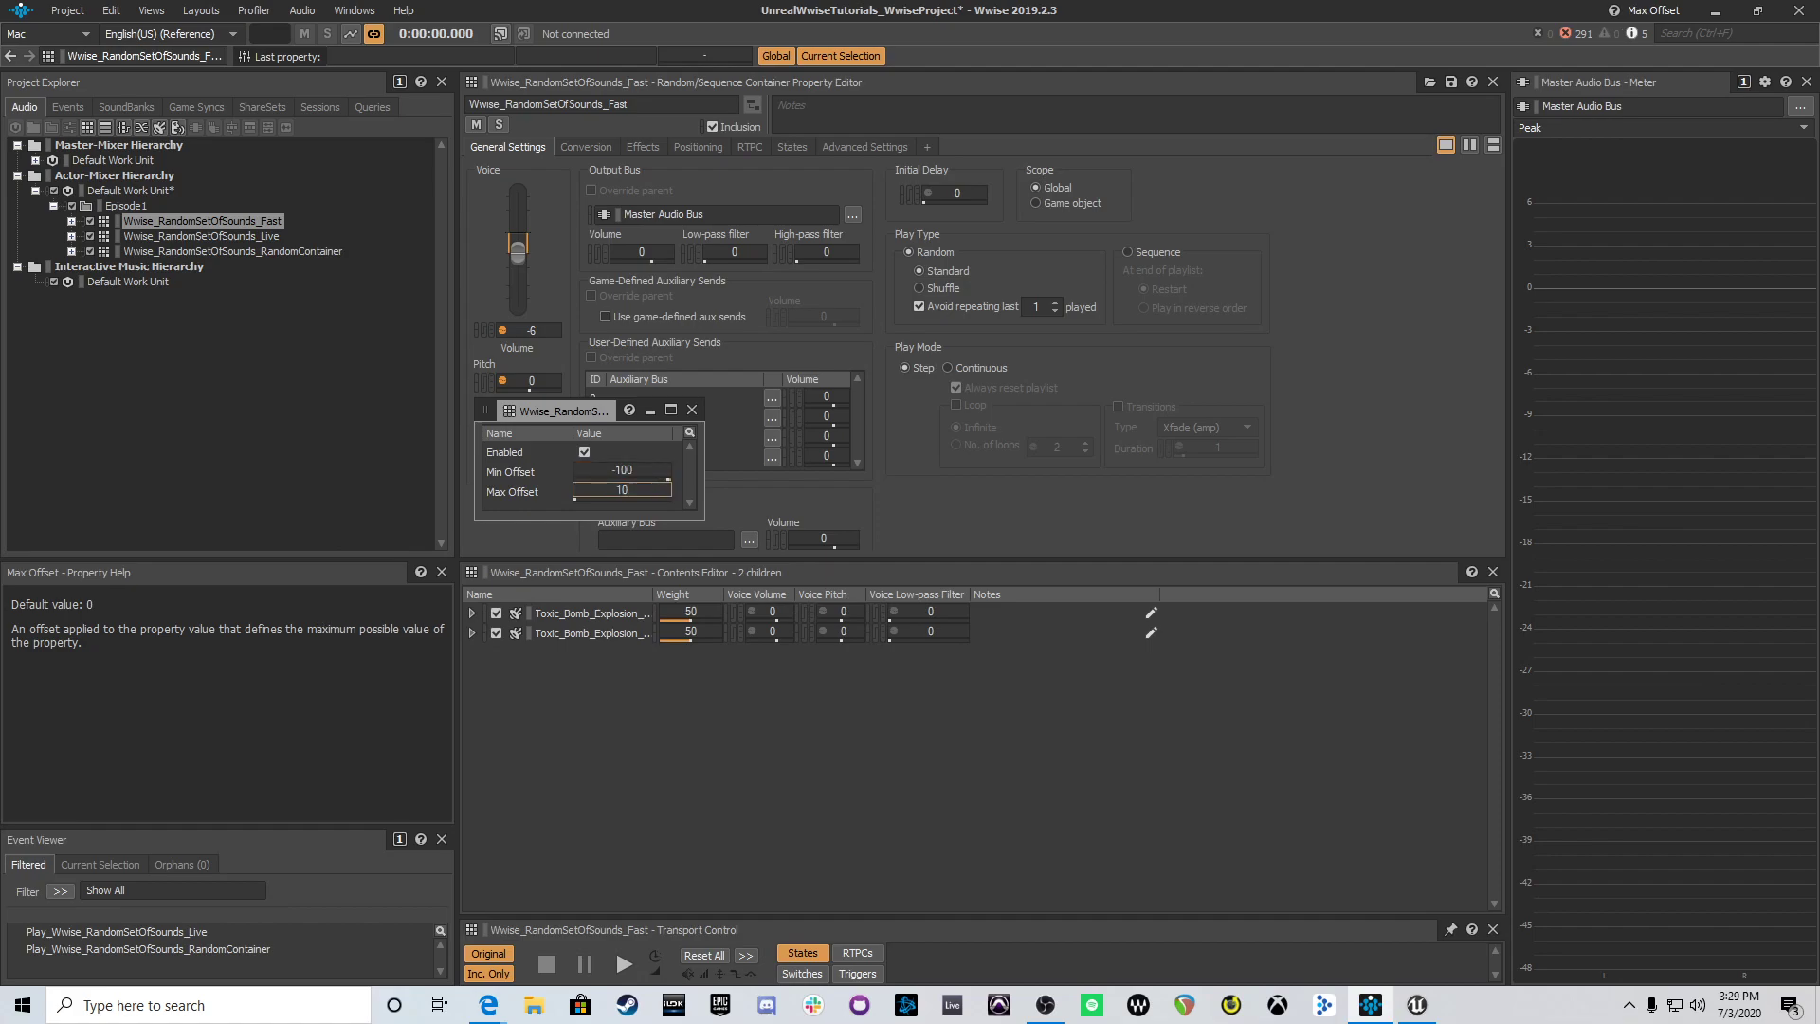
{"action": "left_click", "coordinate": [696, 420]}
{"action": "key", "text": "ctrl+s"}
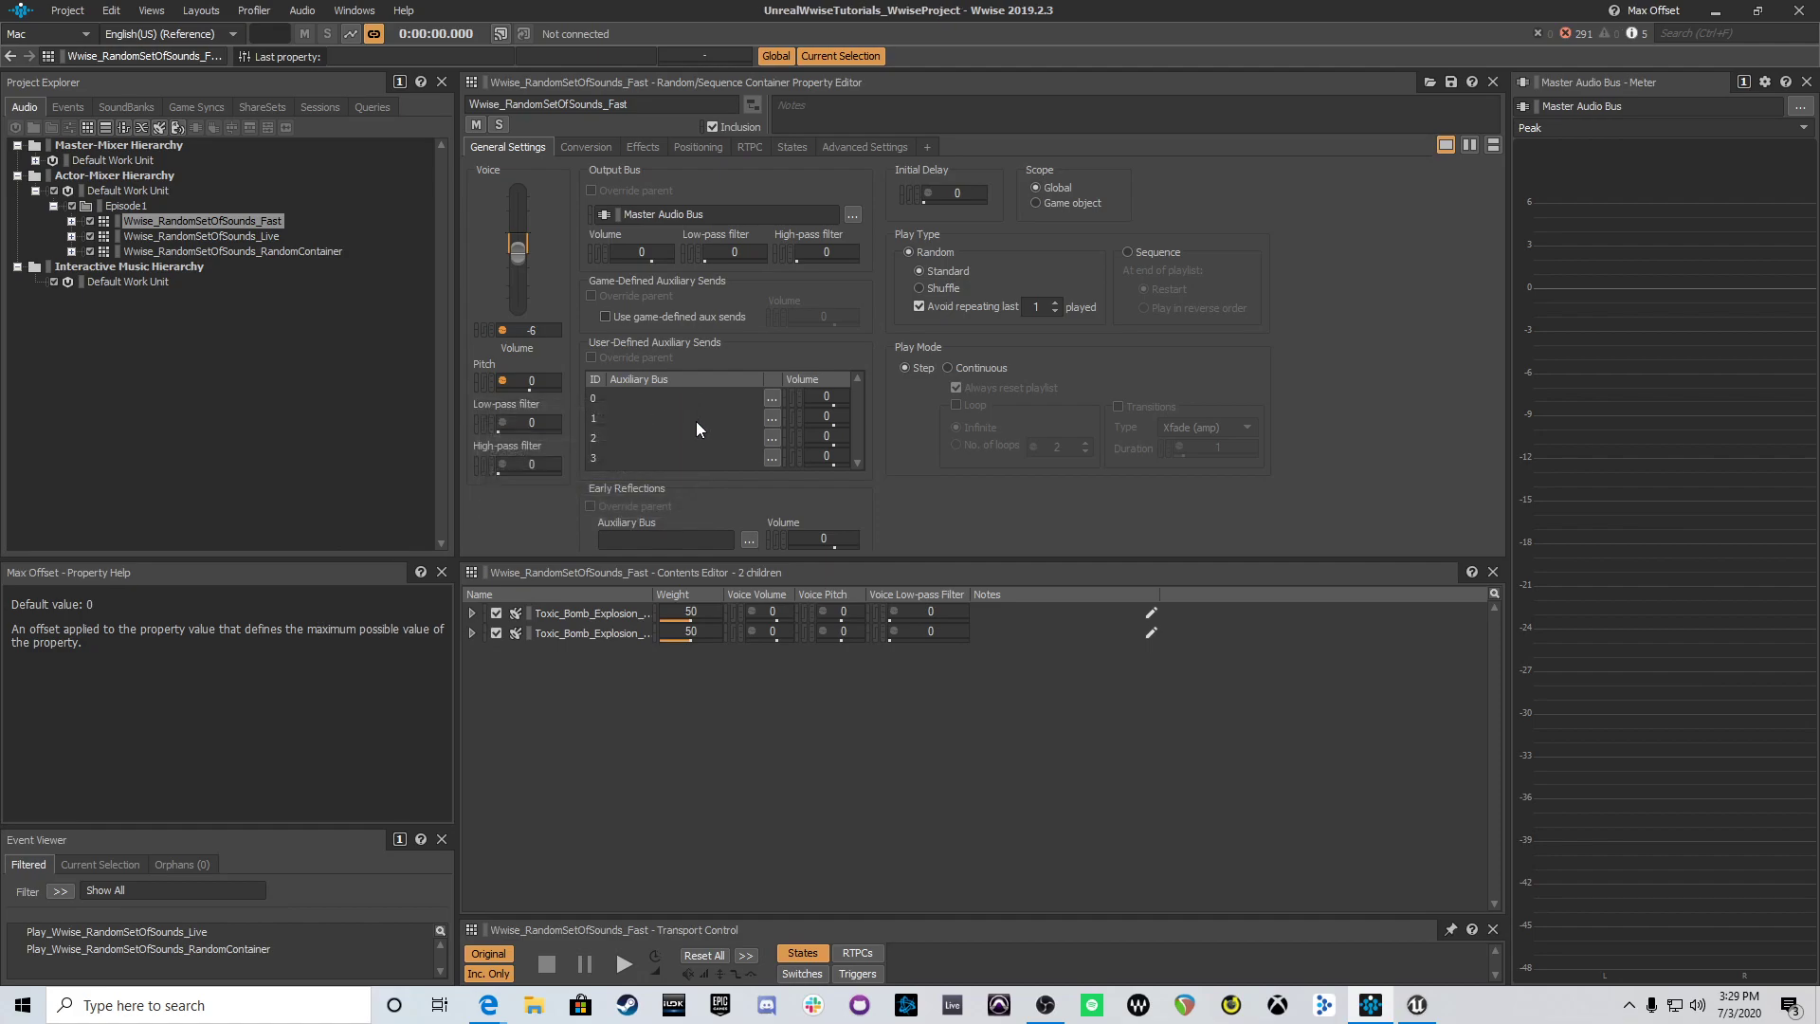
Step: Create a Play event for the Wwise_RandomSetOfSounds_Fast container, show it among the project's events, and save
{"action": "right_click", "coordinate": [209, 219]}
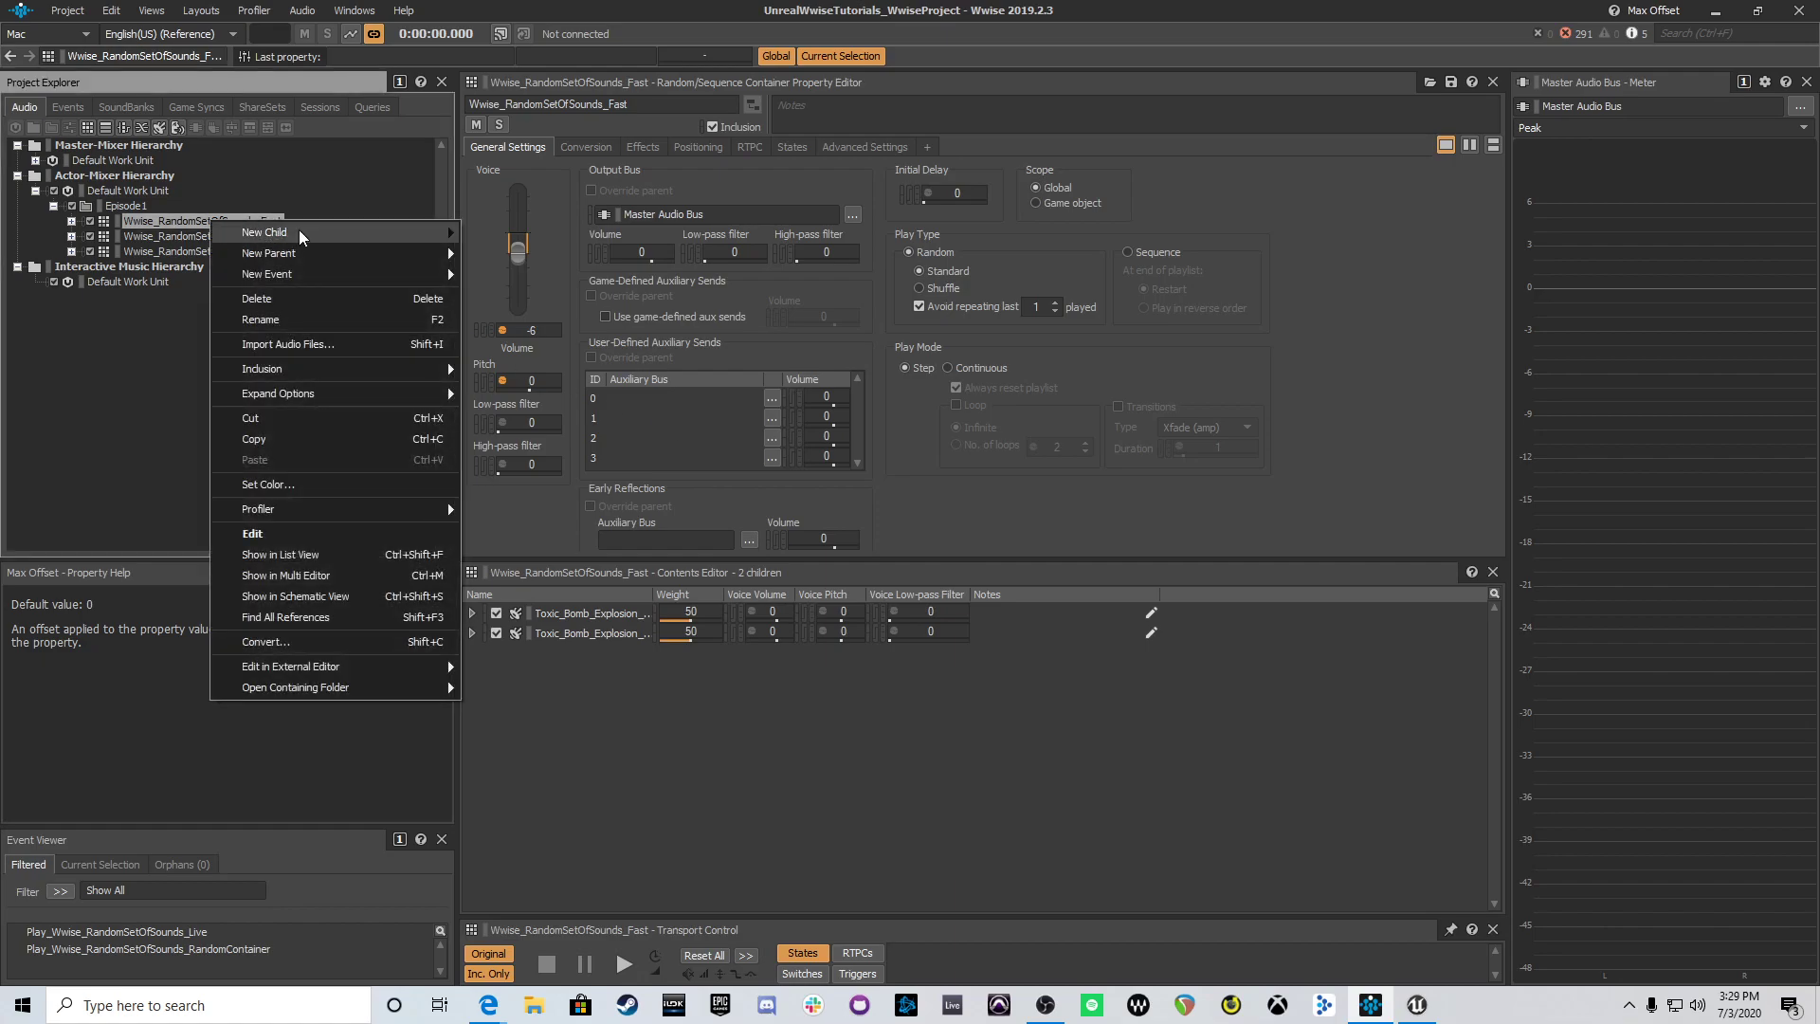
{"action": "mouse_move", "coordinate": [301, 230]}
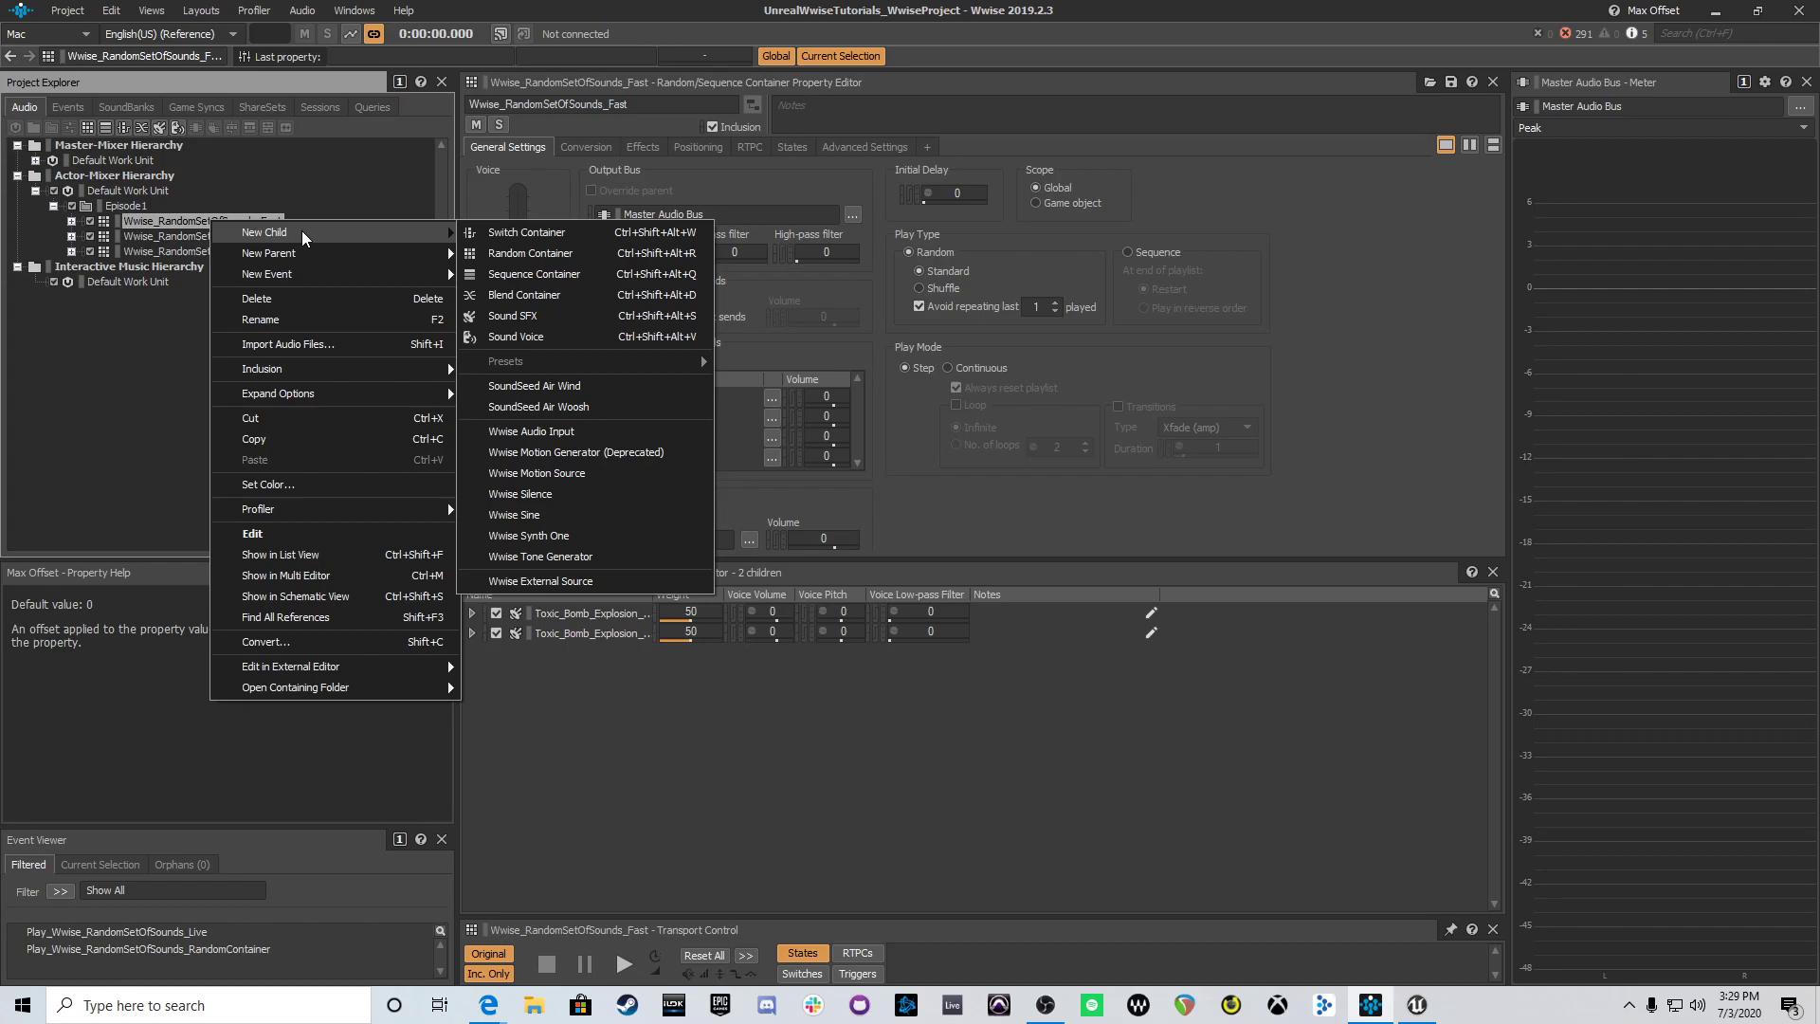
{"action": "mouse_move", "coordinate": [311, 269]}
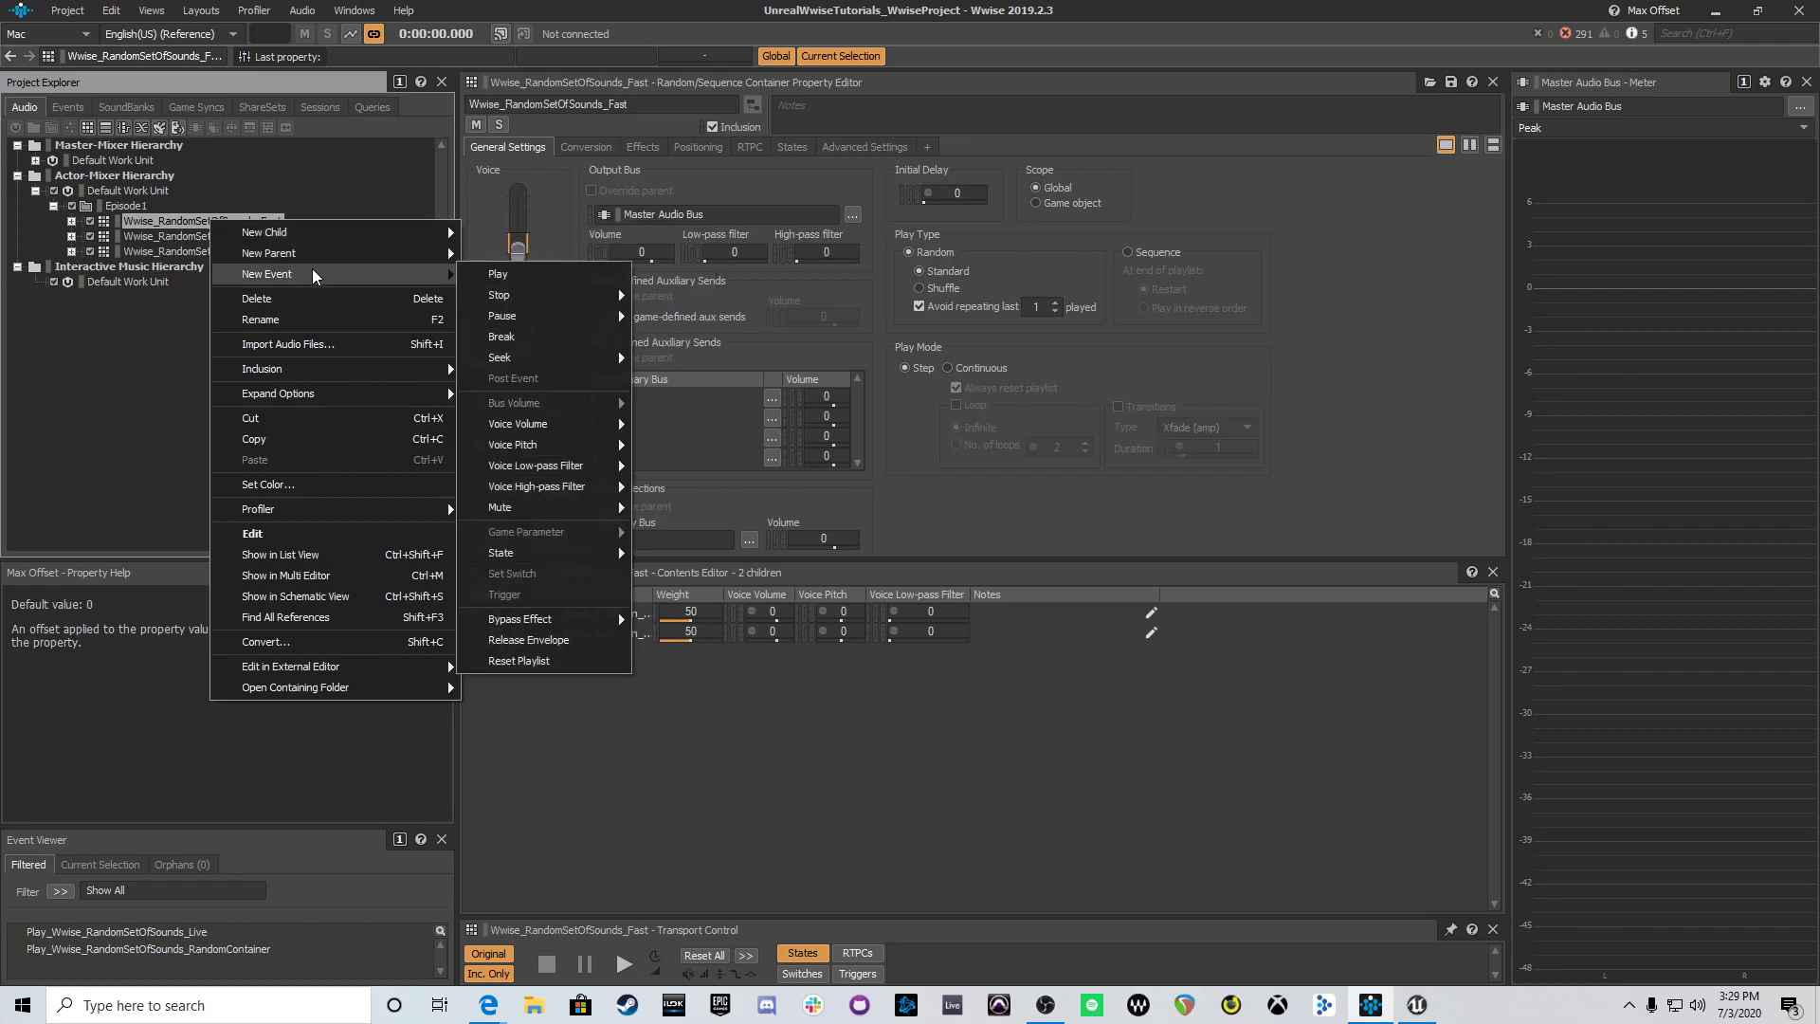
{"action": "left_click", "coordinate": [503, 275]}
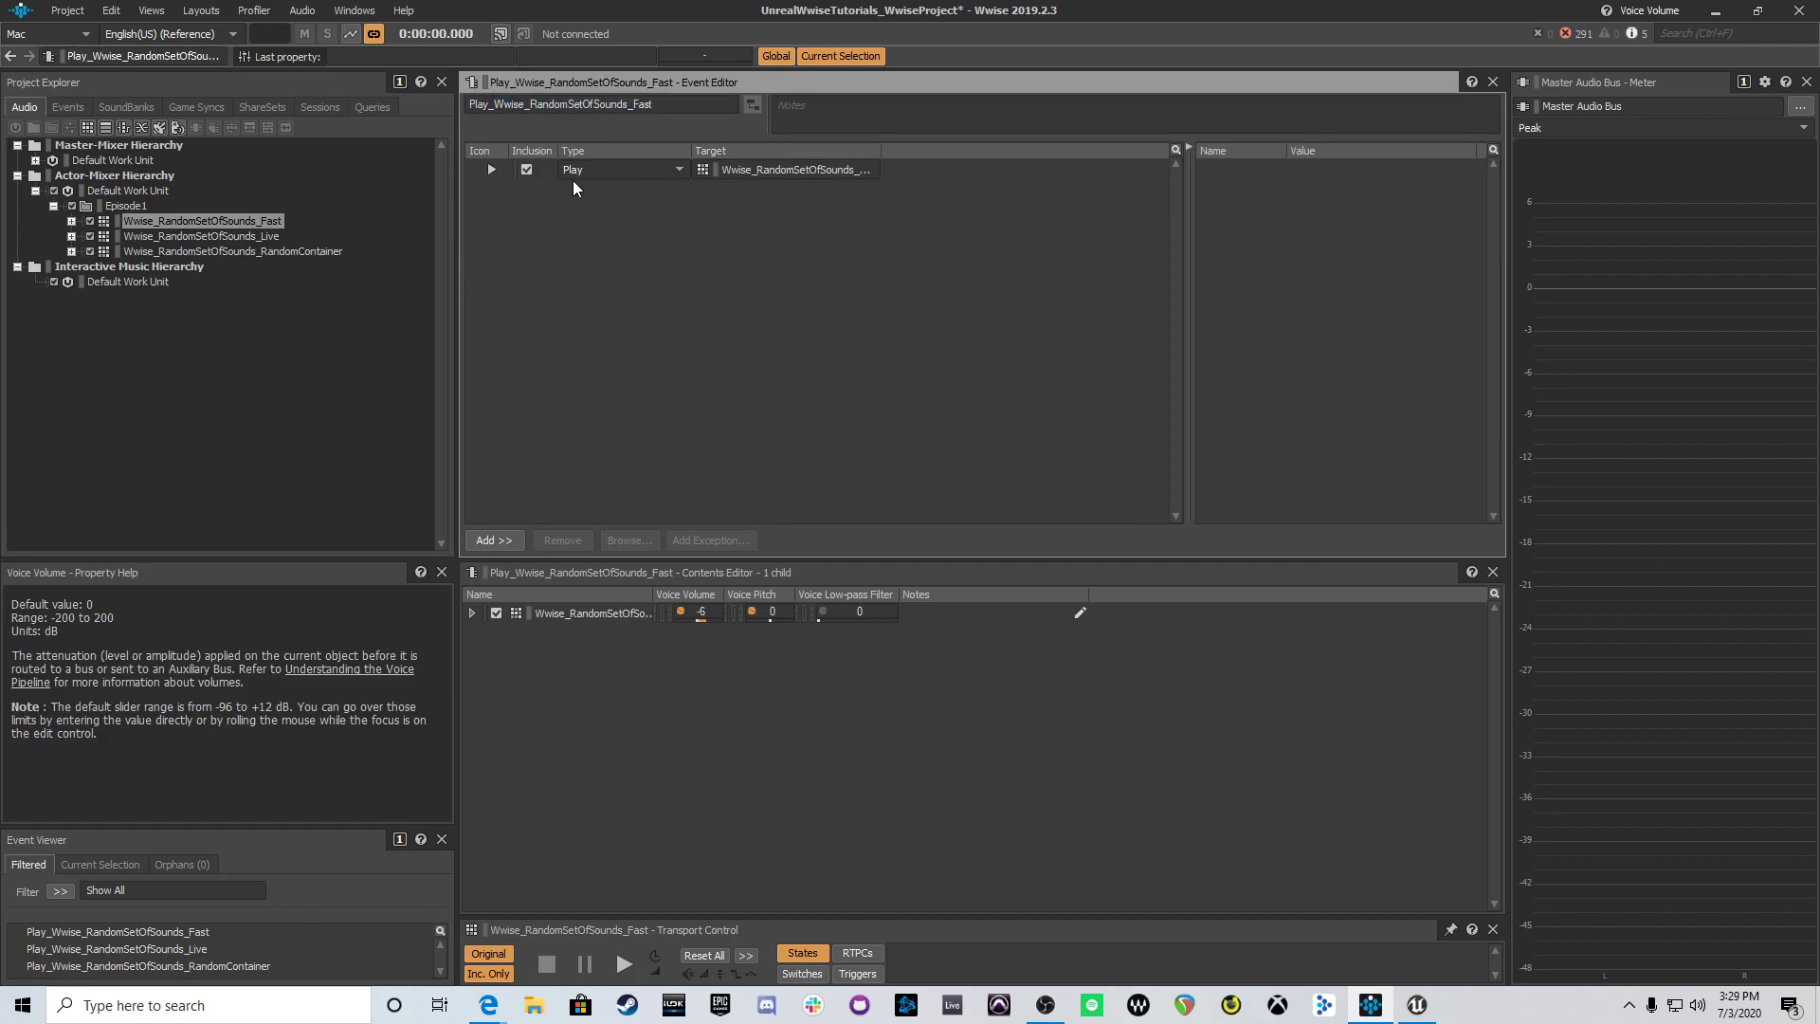
{"action": "left_click", "coordinate": [76, 111]}
{"action": "key", "text": "ctrl+s"}
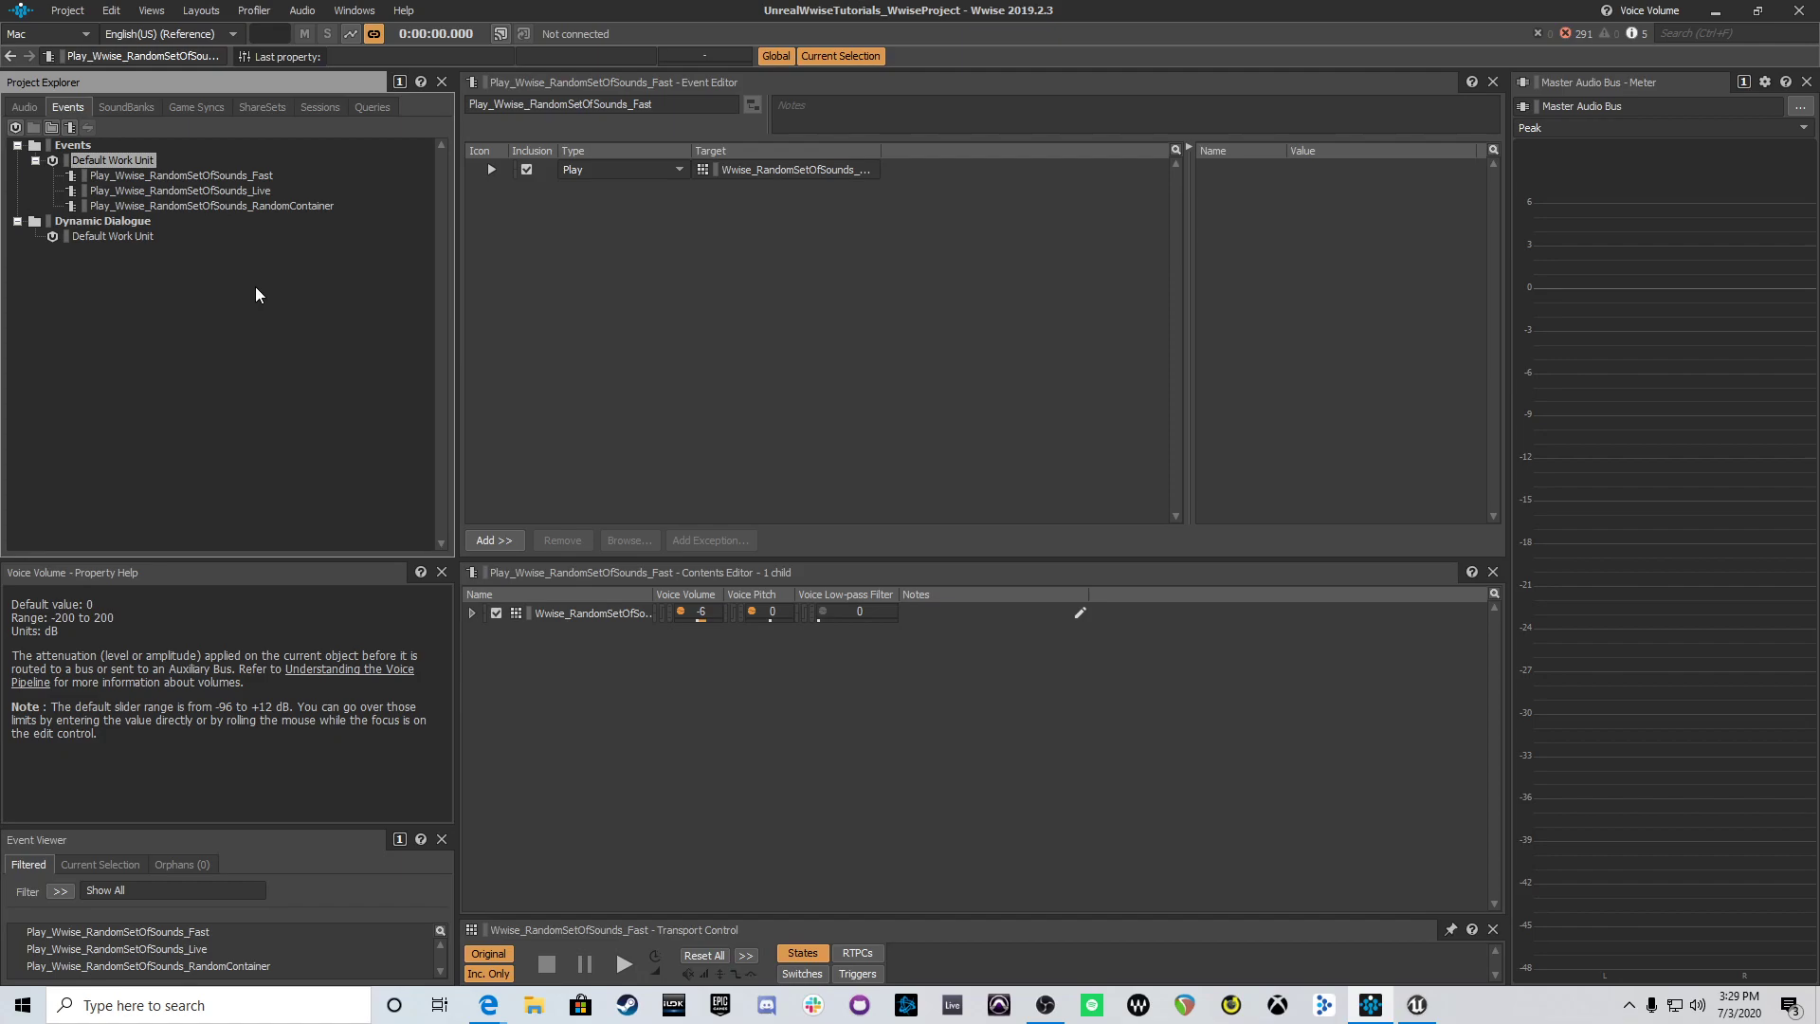
Step: Generate the General SoundBank for Windows in English(US) and dismiss the generation report
{"action": "key", "text": "F7"}
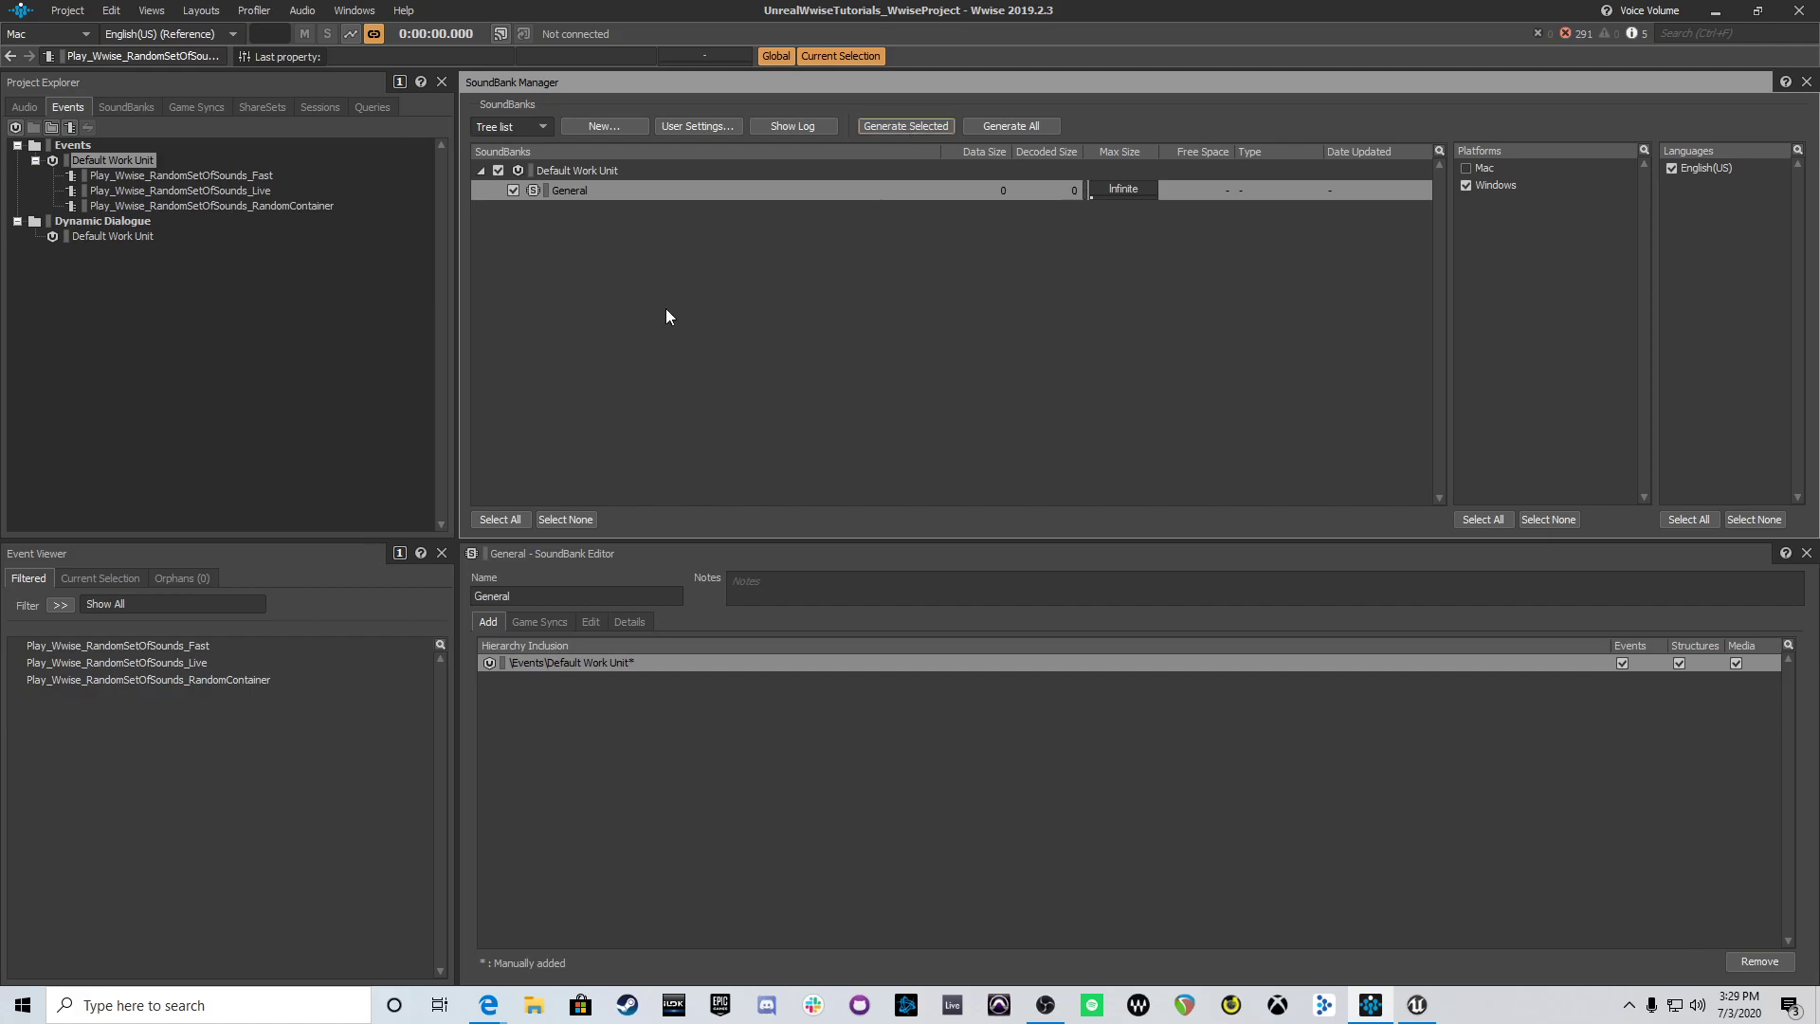
{"action": "left_click", "coordinate": [894, 127]}
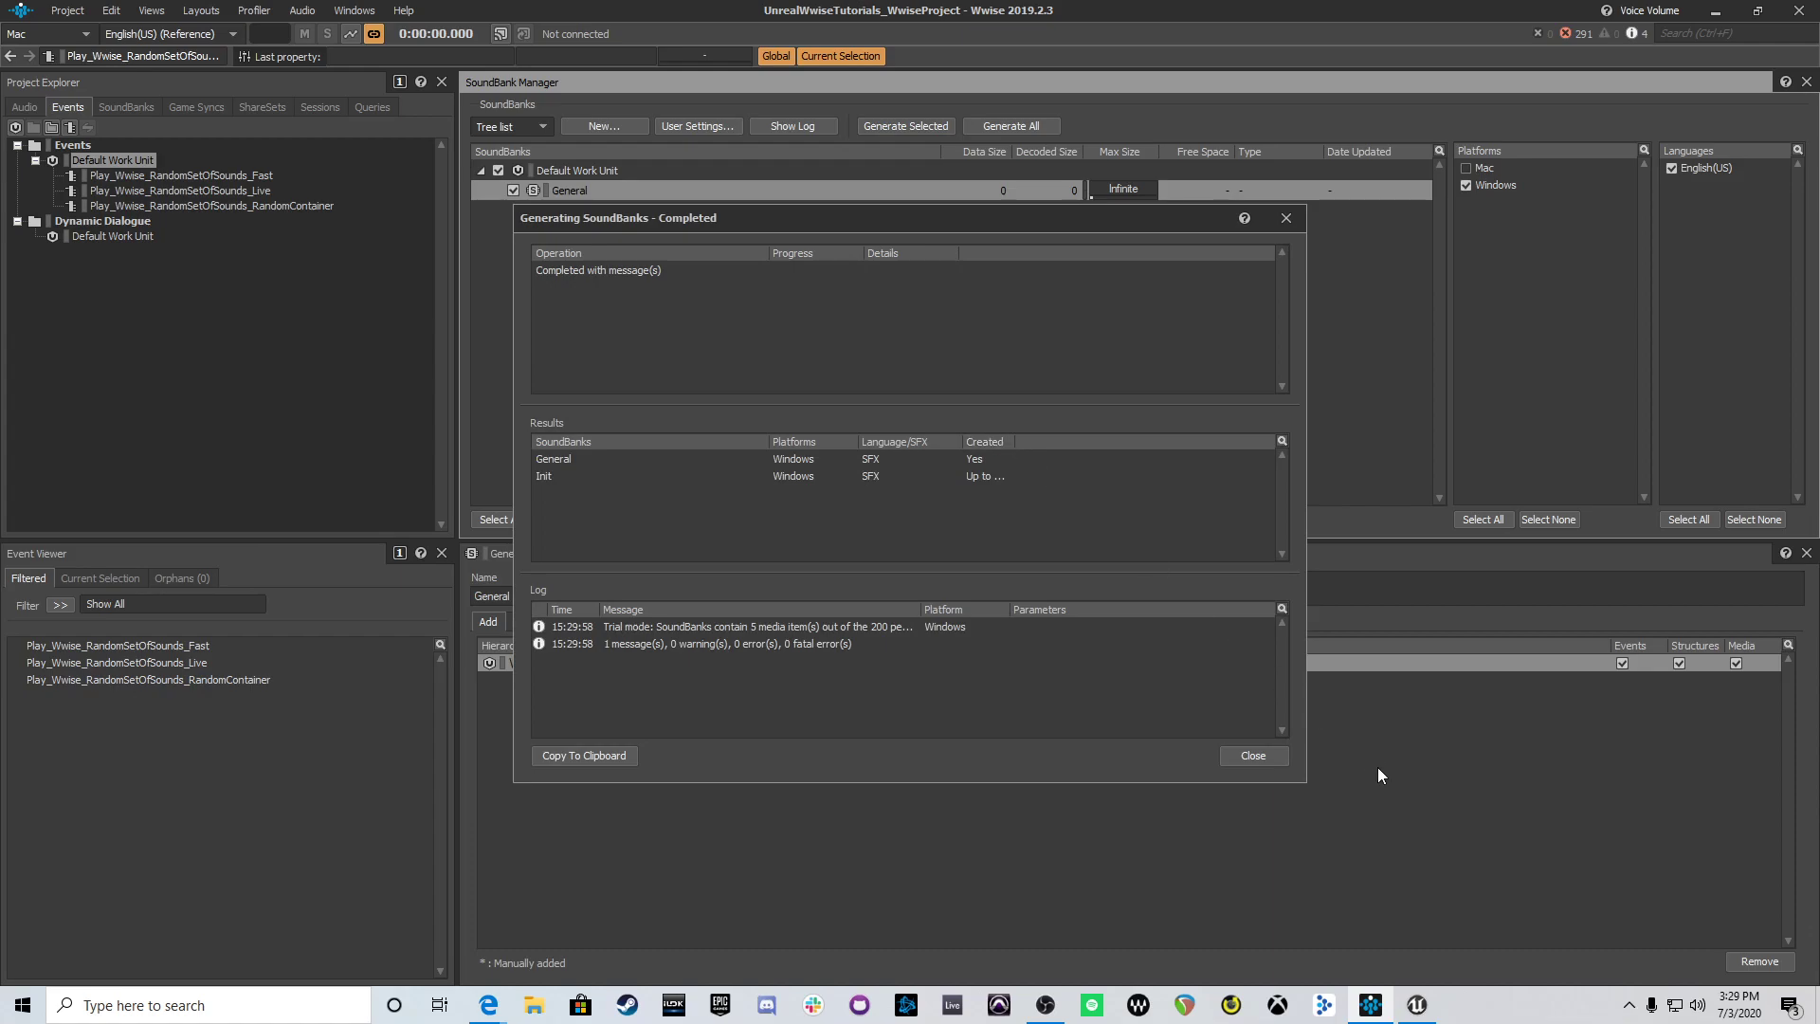
{"action": "left_click", "coordinate": [1253, 755]}
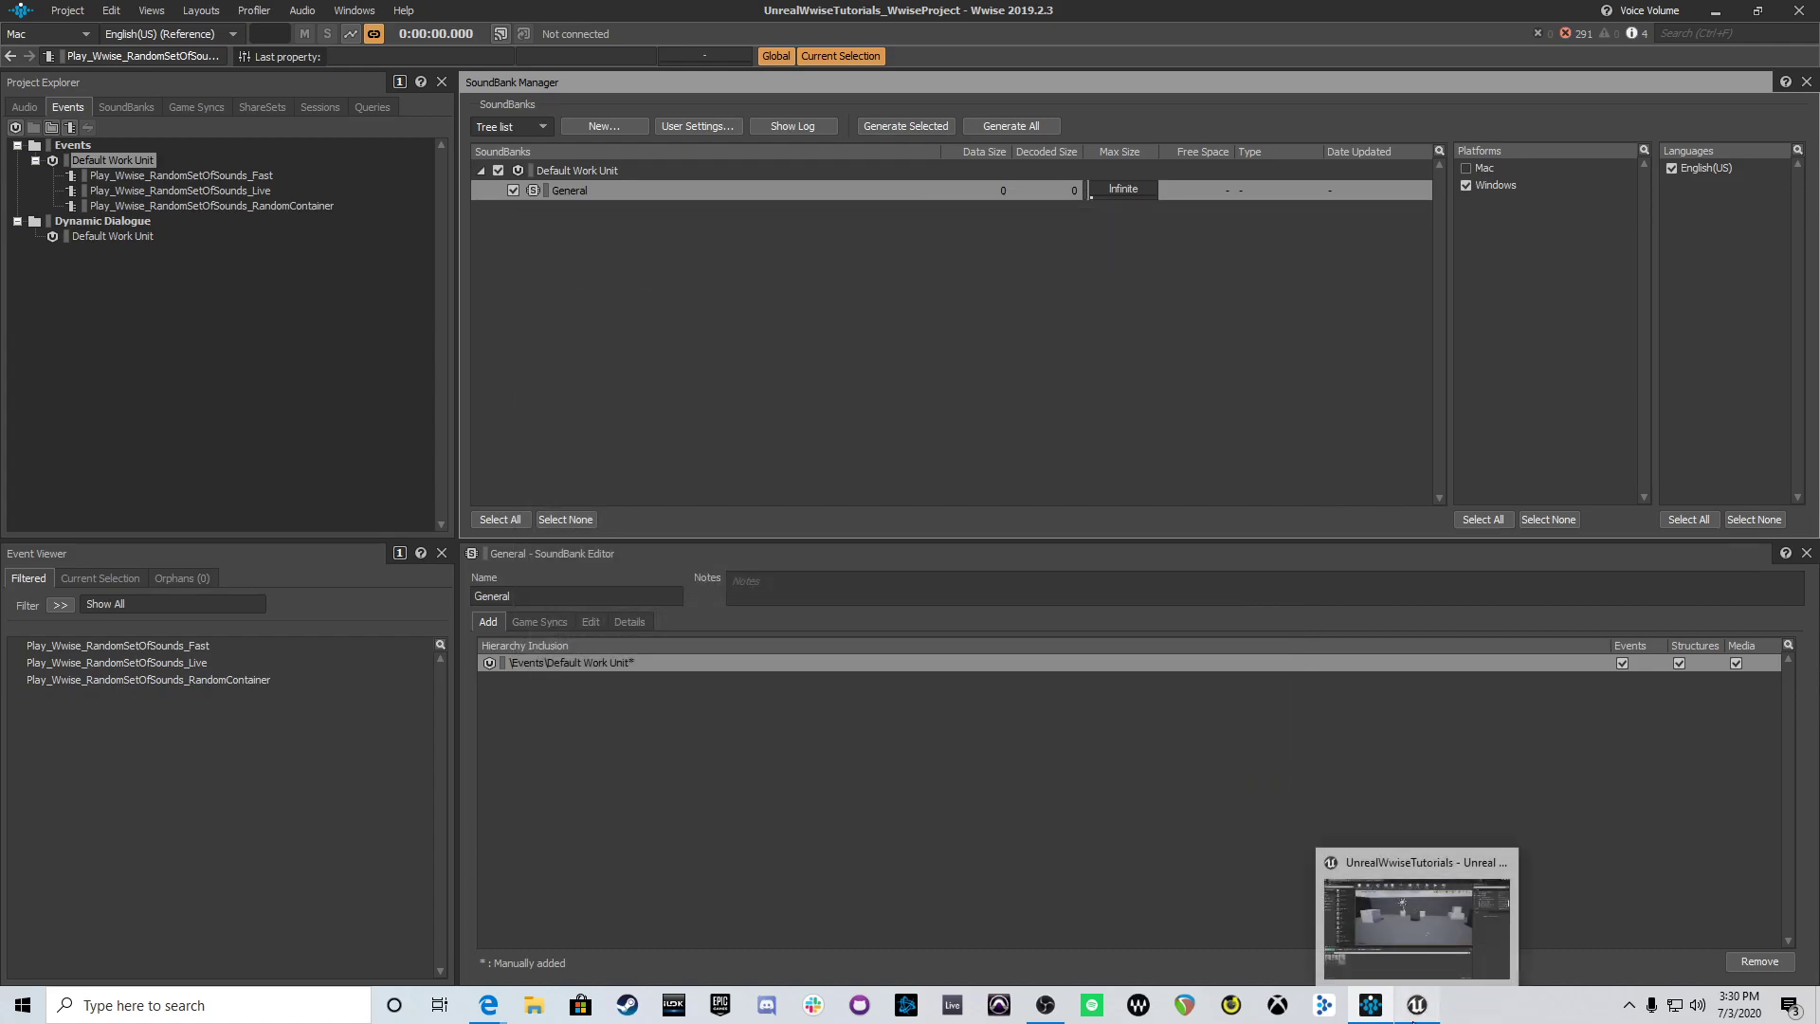
Step: Switch to the Unreal Editor and generate the Wwise sound data for Mac and Windows in English(US)
{"action": "left_click", "coordinate": [1416, 1005]}
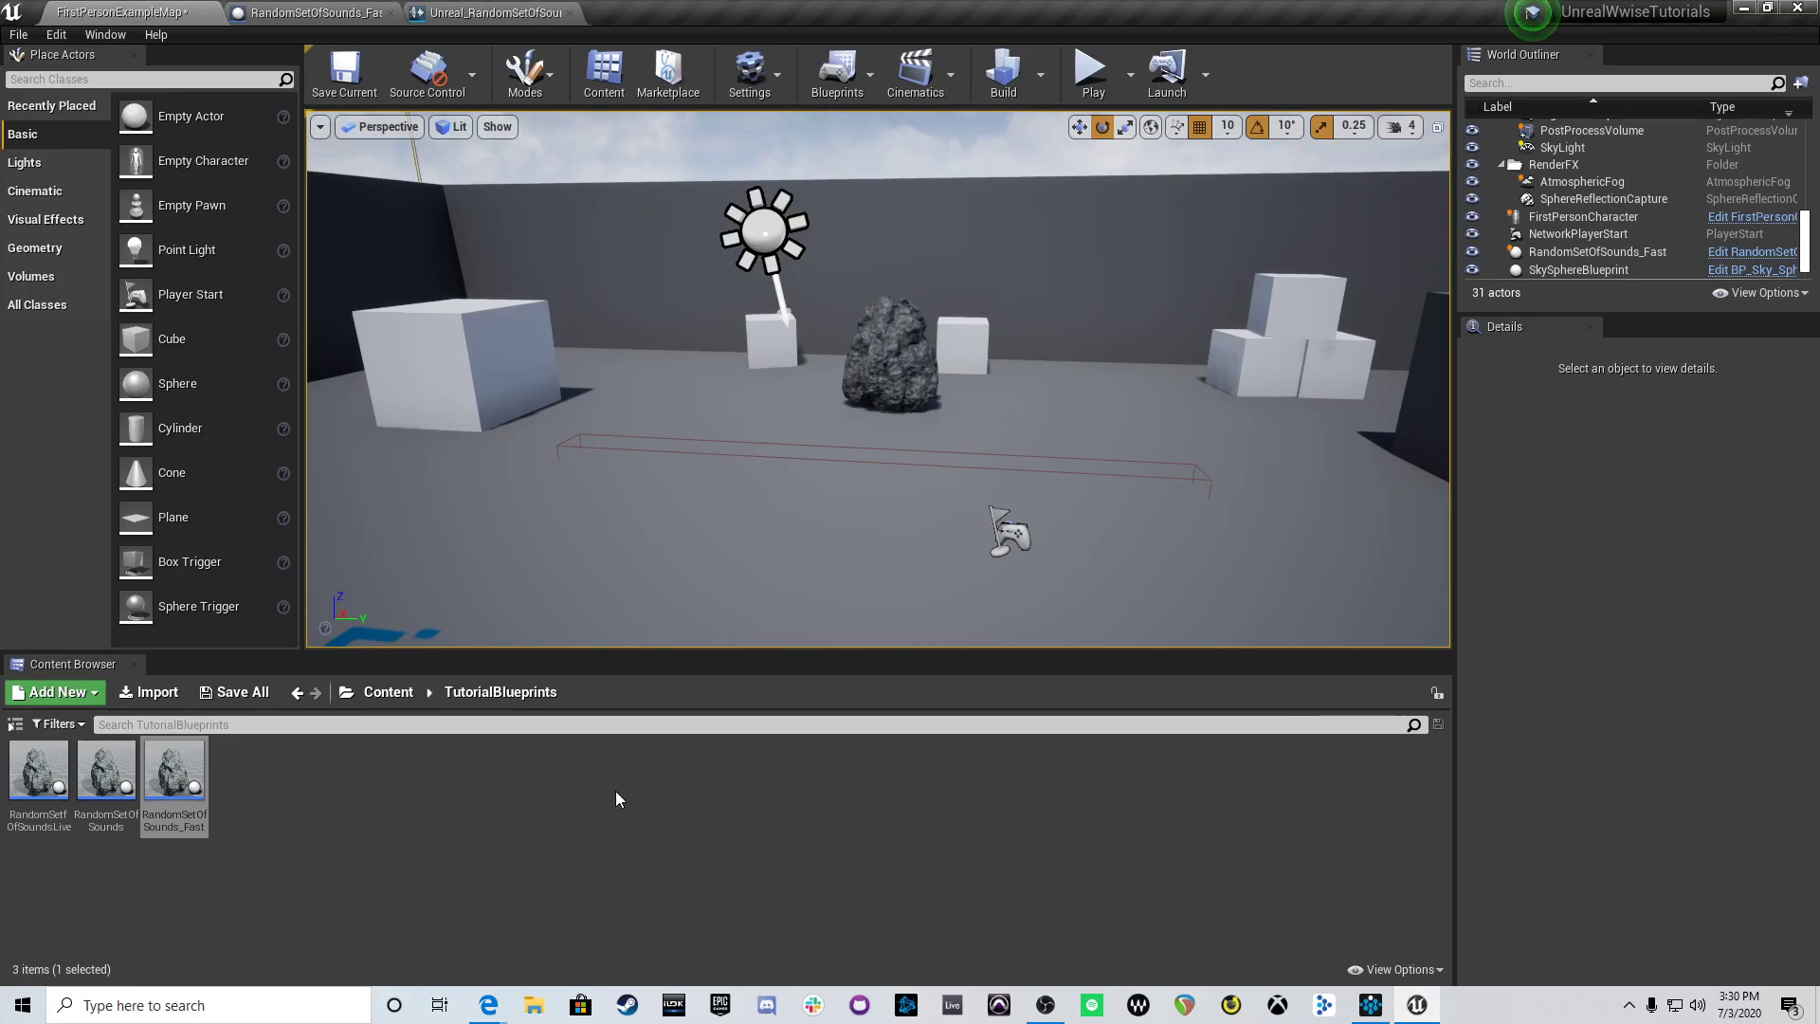
{"action": "left_click", "coordinate": [374, 693]}
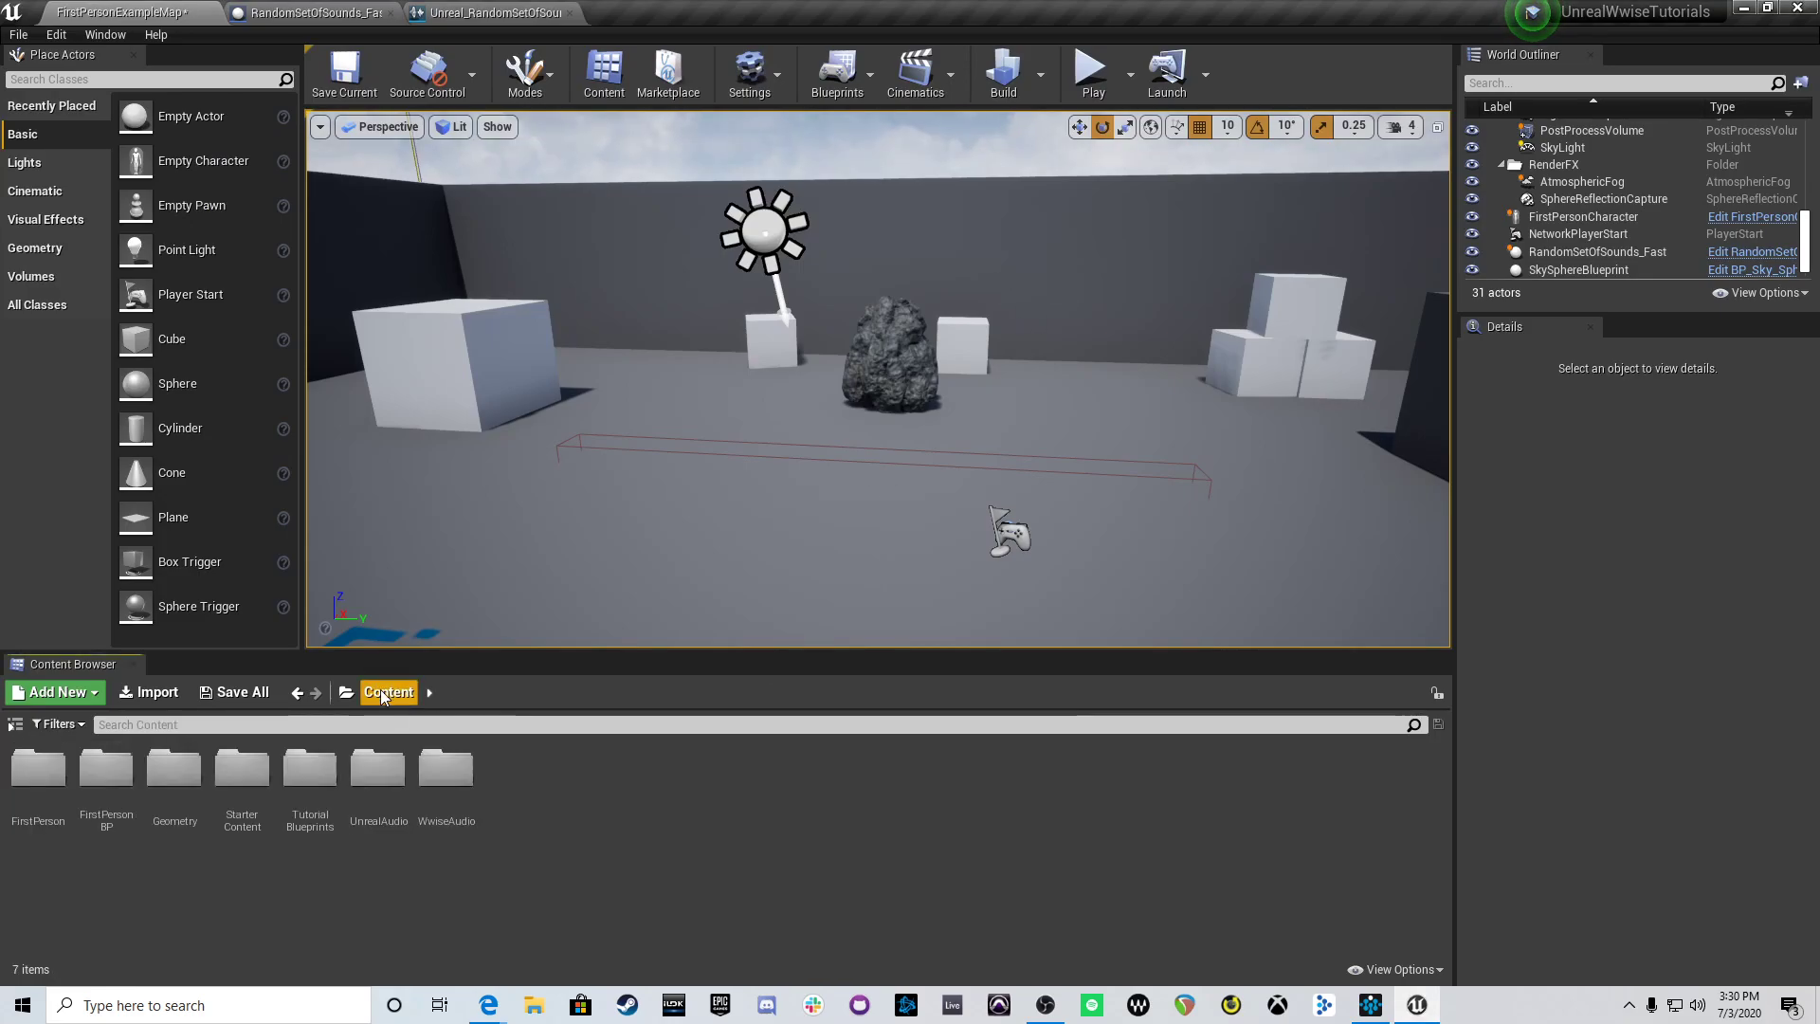
{"action": "left_click", "coordinate": [1040, 76]}
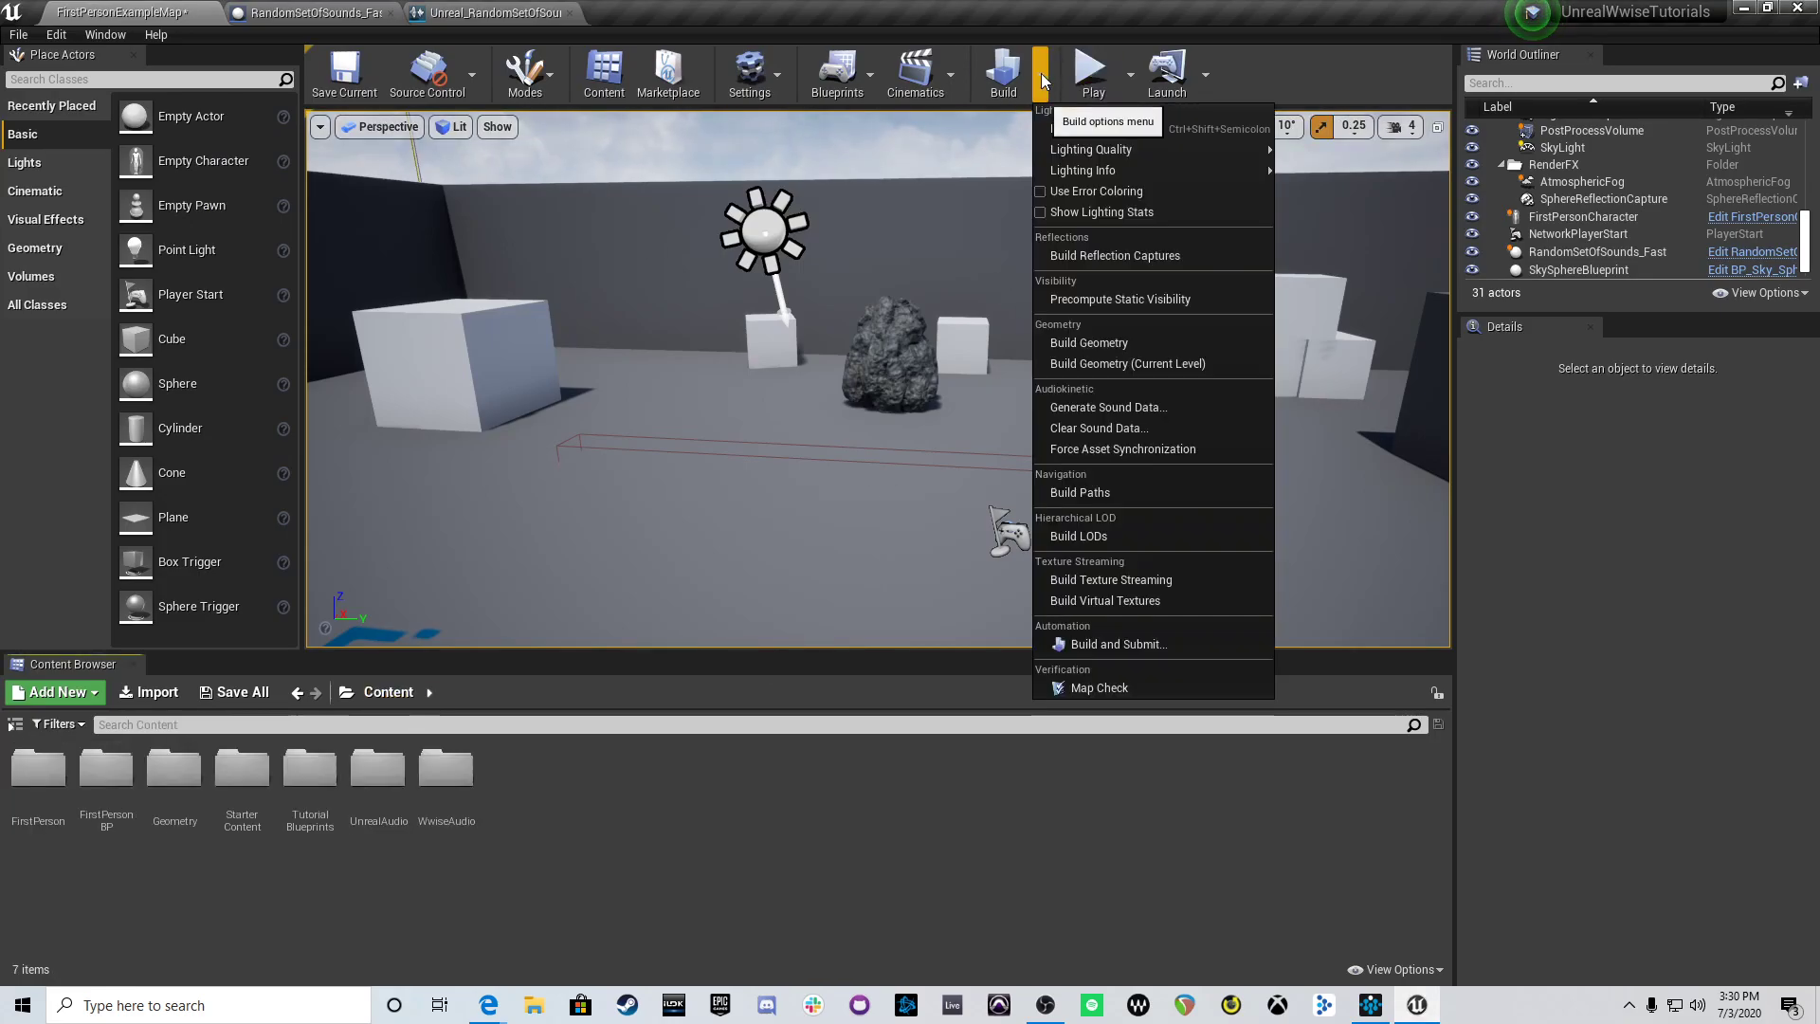
{"action": "left_click", "coordinate": [1128, 407]}
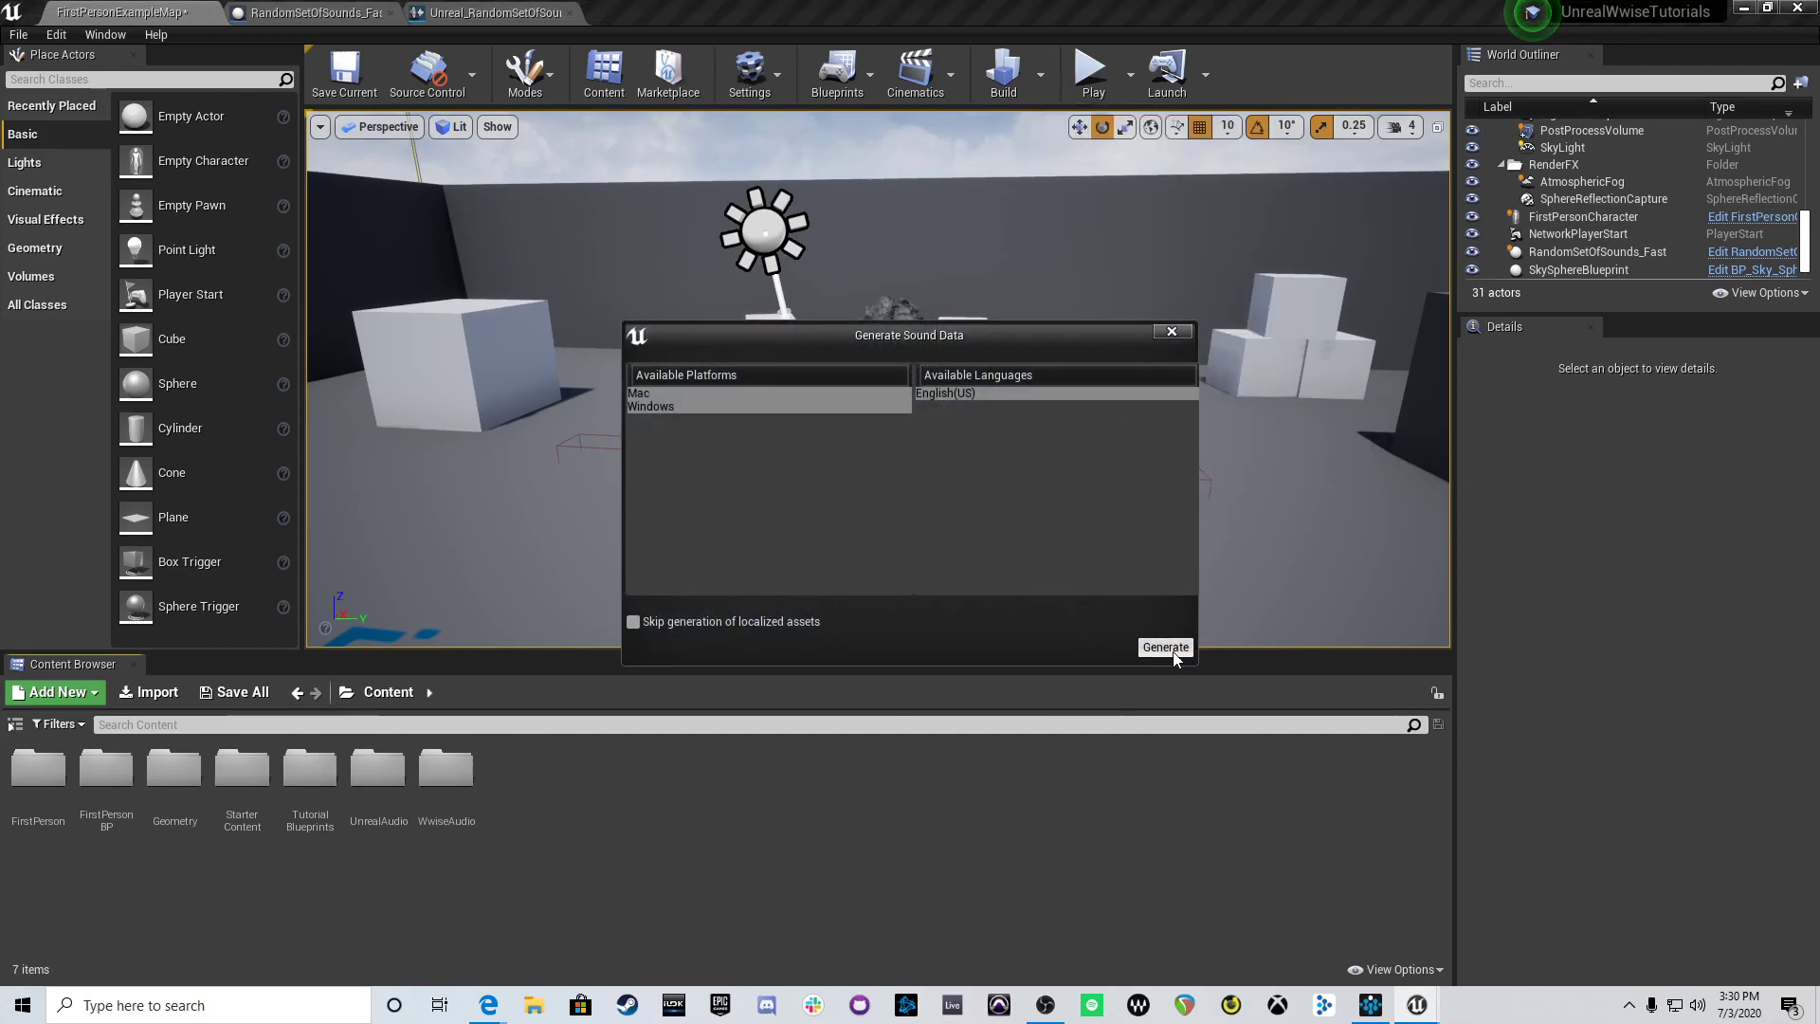
{"action": "left_click", "coordinate": [1173, 651]}
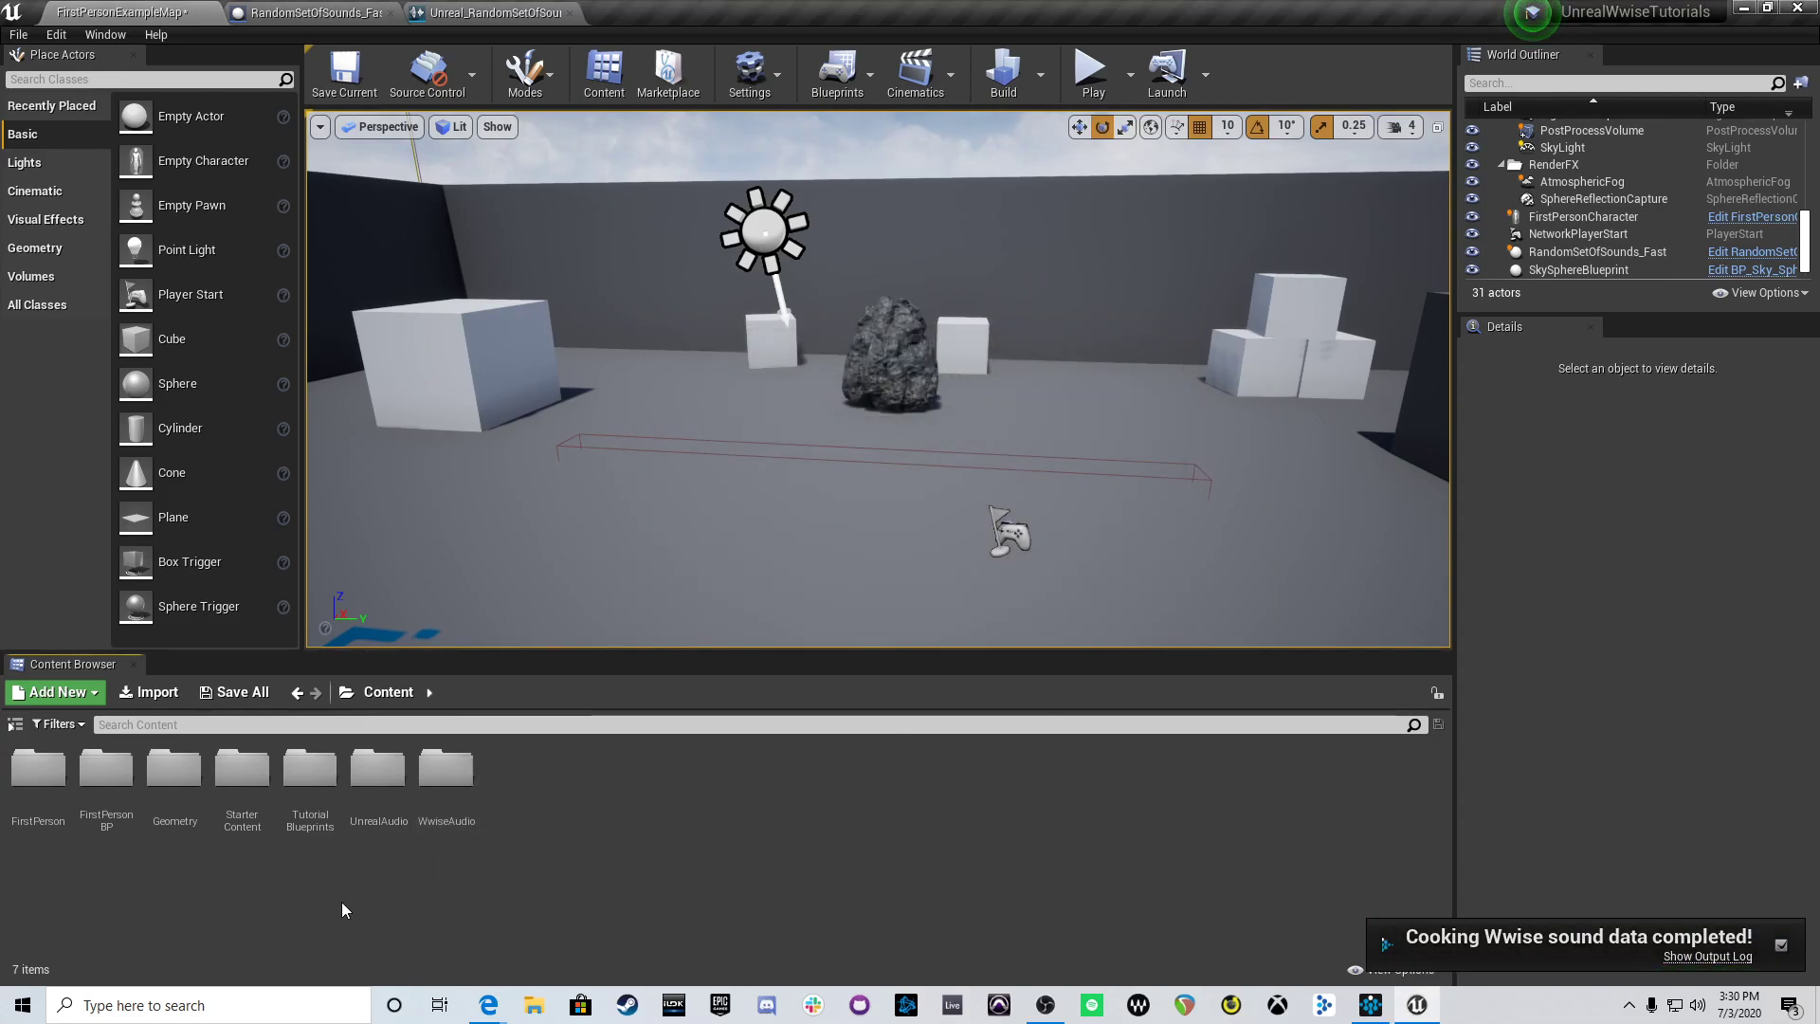
Step: Check the WwiseAudio content's SoundBanks folder and open the Default_Work_Unit events folder
{"action": "double_click", "coordinate": [453, 806]}
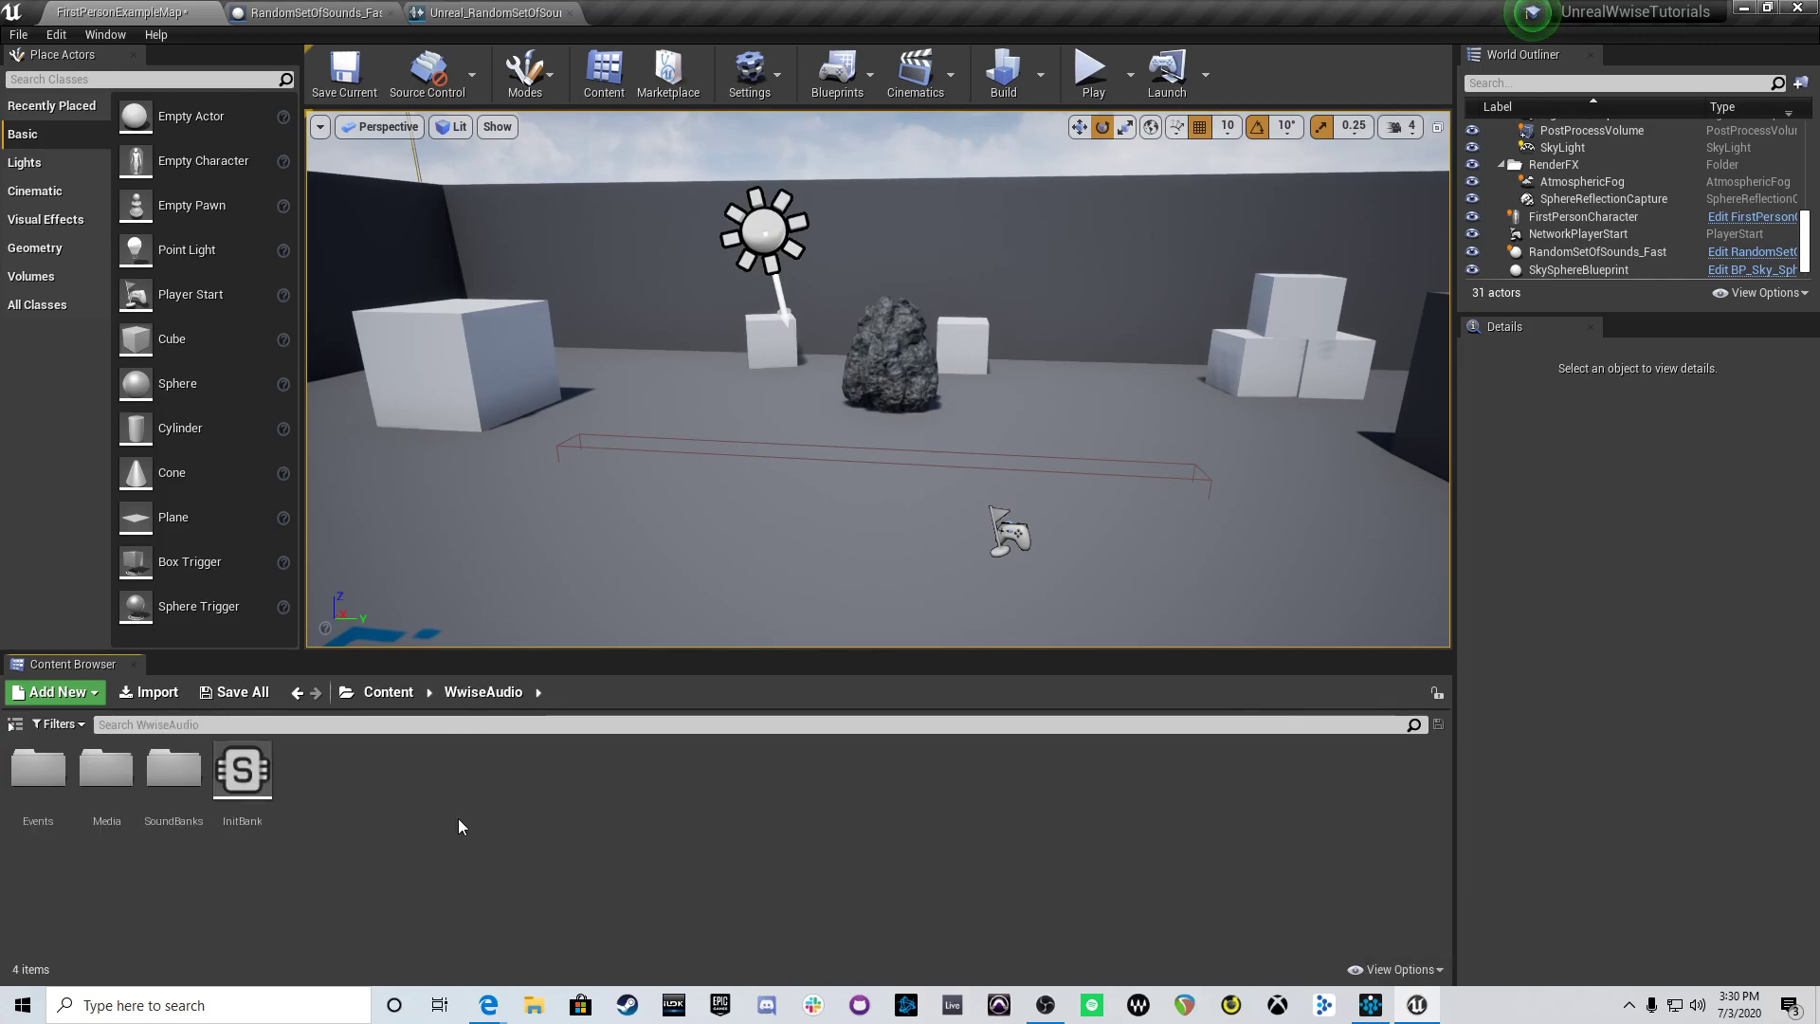
{"action": "double_click", "coordinate": [174, 806]}
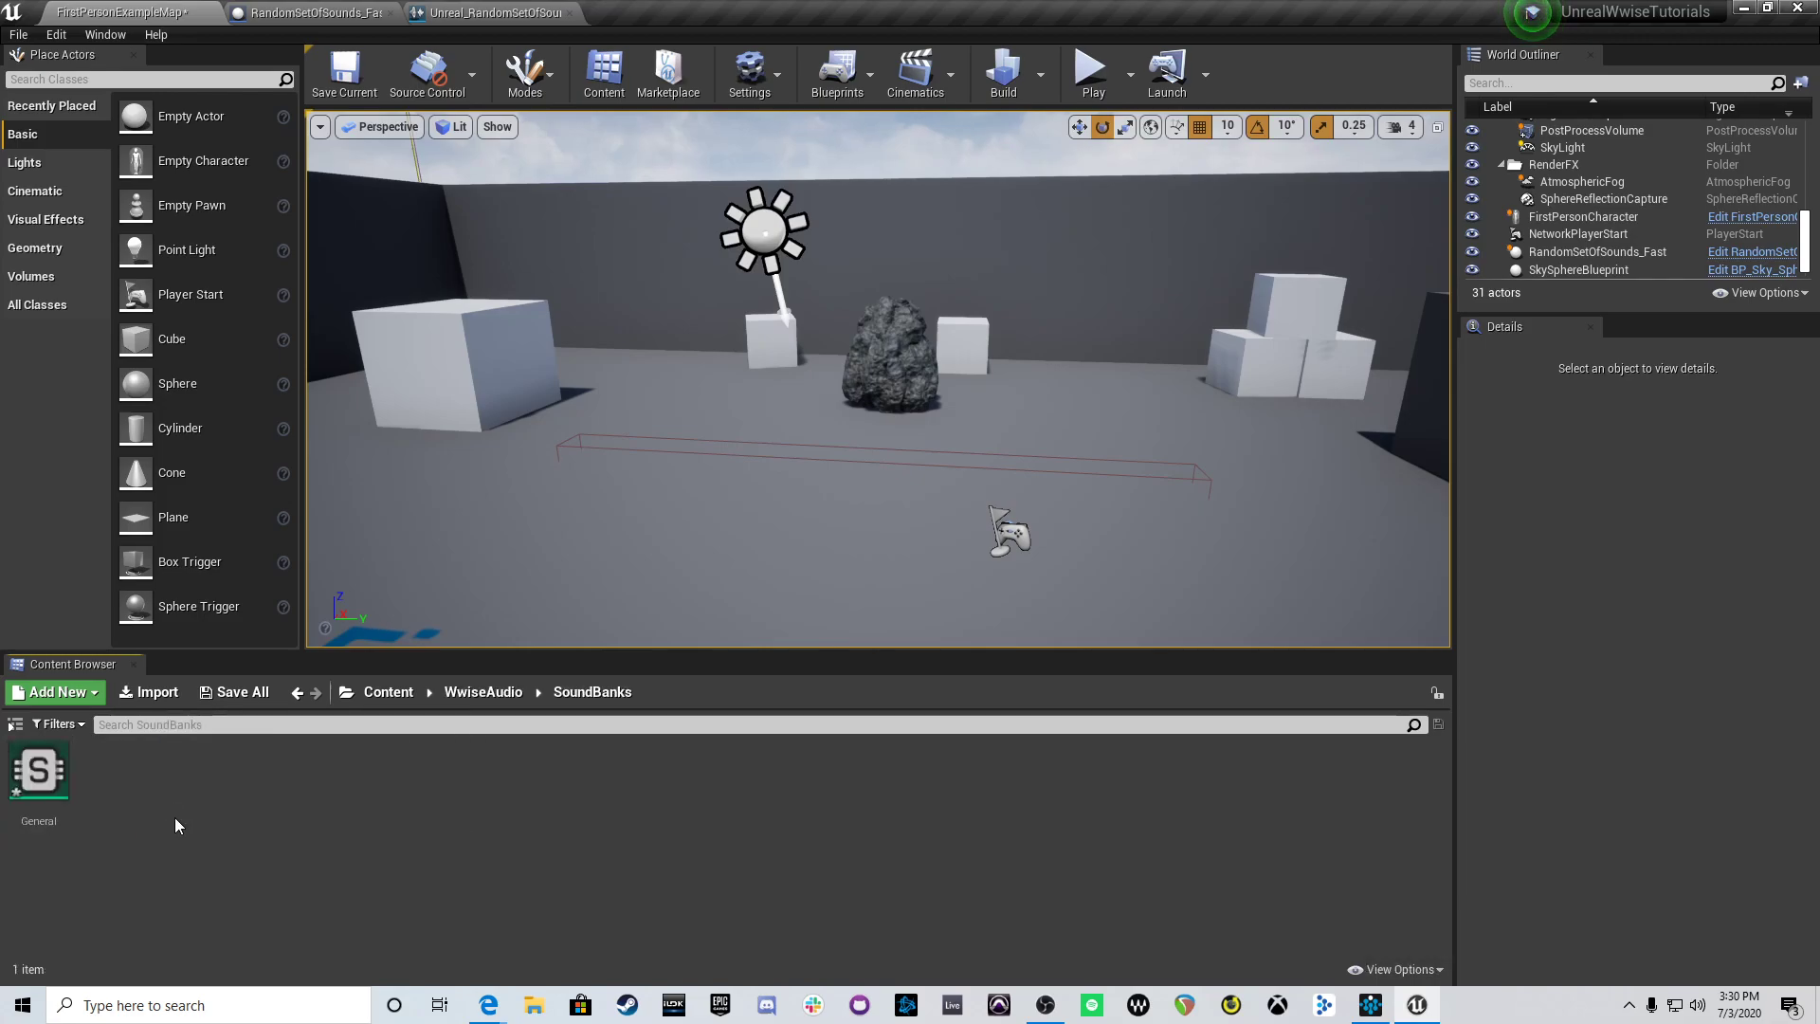
{"action": "left_click", "coordinate": [483, 692]}
{"action": "double_click", "coordinate": [38, 786]}
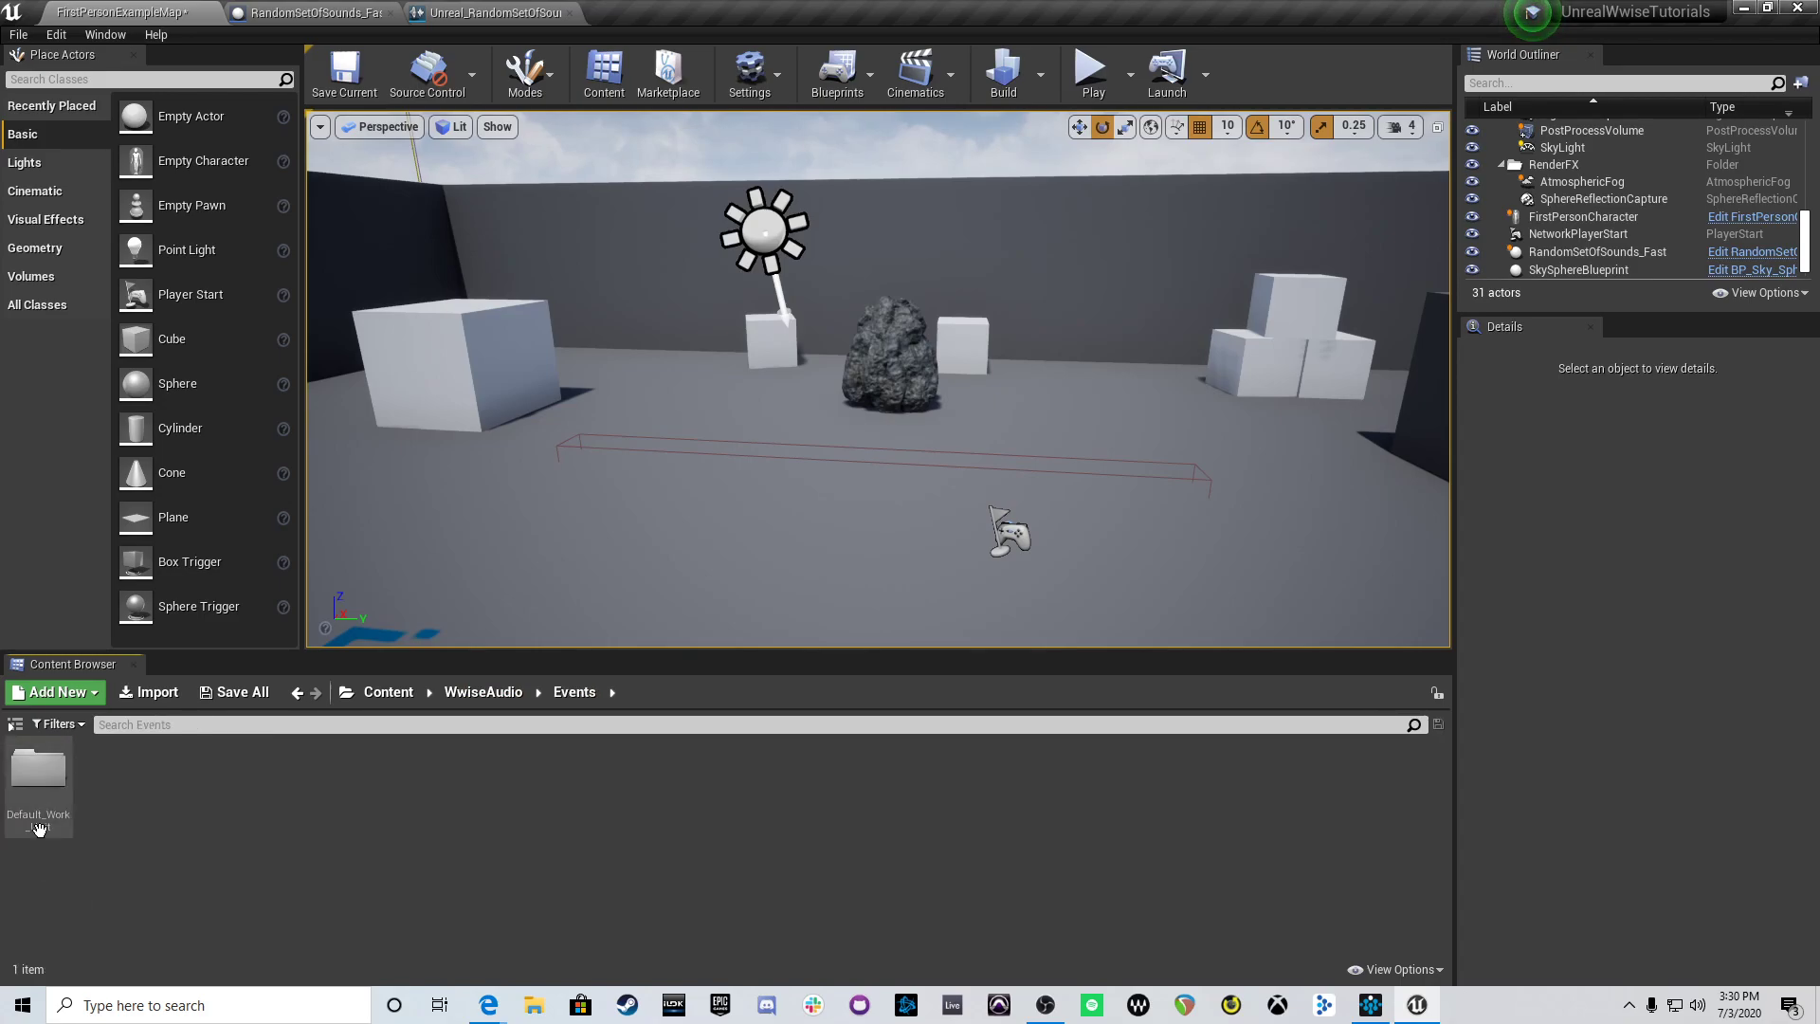
{"action": "double_click", "coordinate": [39, 816]}
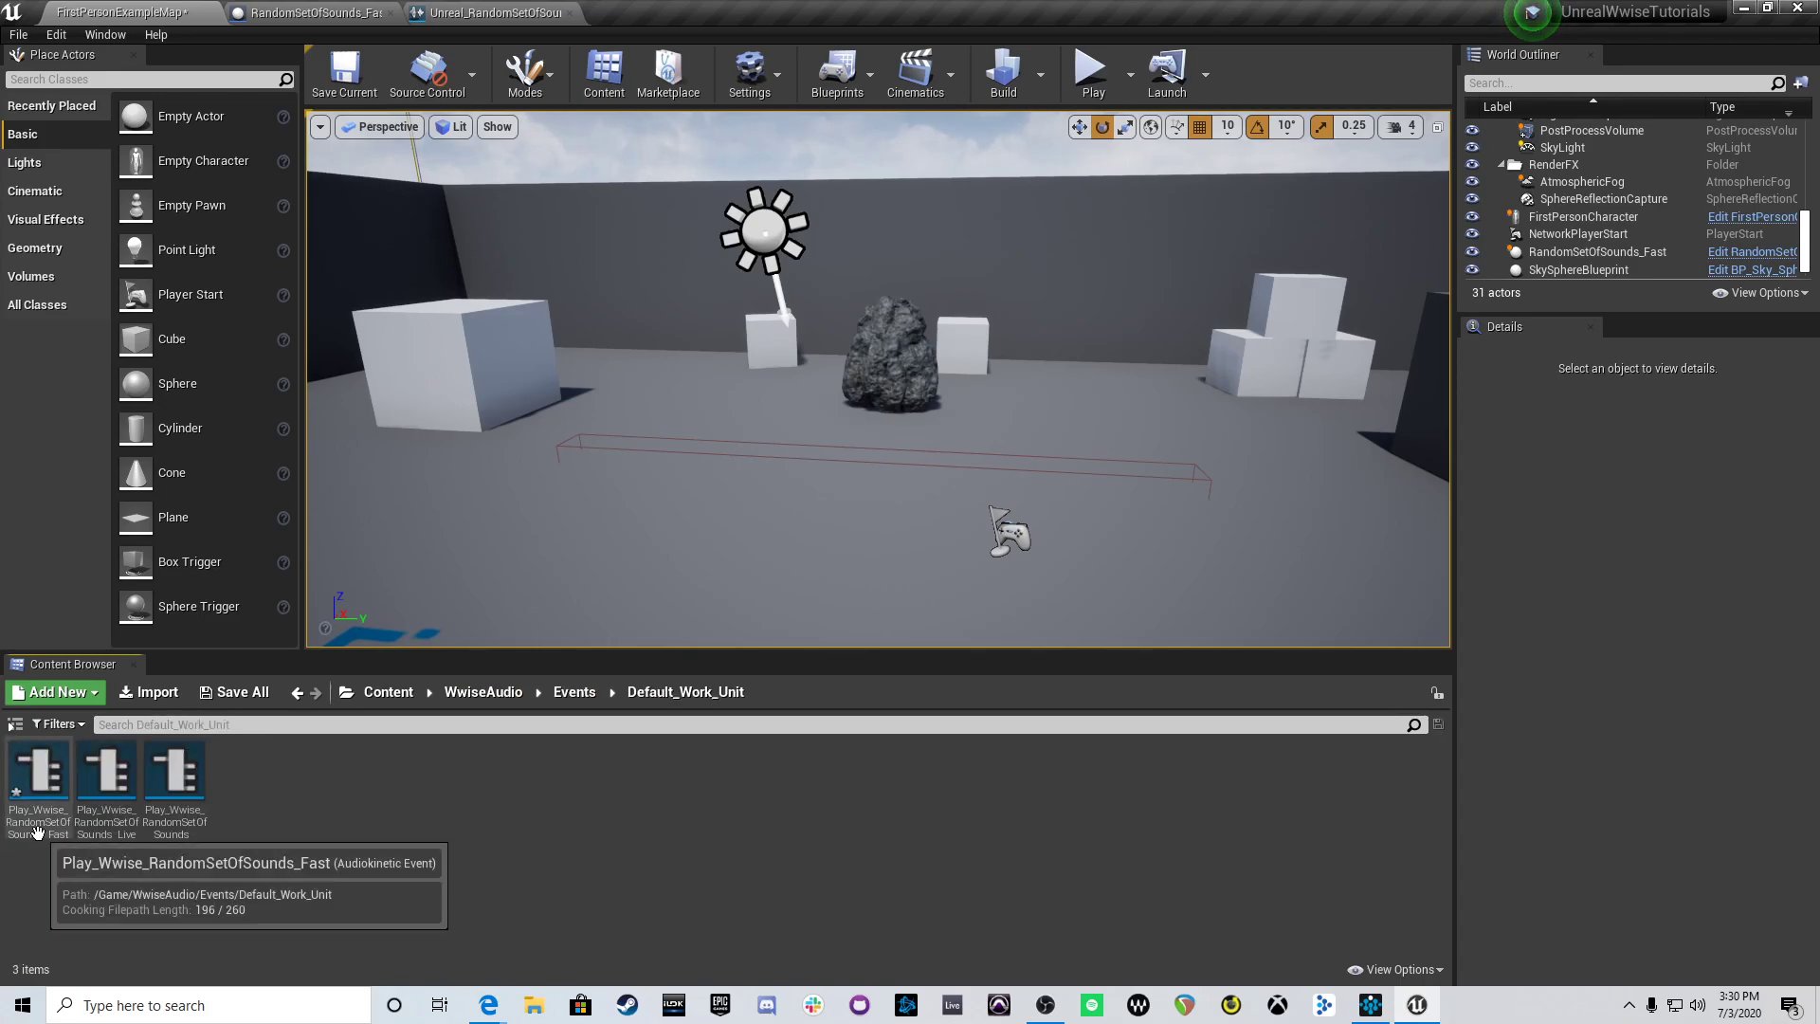
Step: Assign the General bank as the required bank of the Play_Wwise_RandomSetOfSounds_Fast event and save everything
{"action": "double_click", "coordinate": [39, 826]}
{"action": "left_click", "coordinate": [825, 256]}
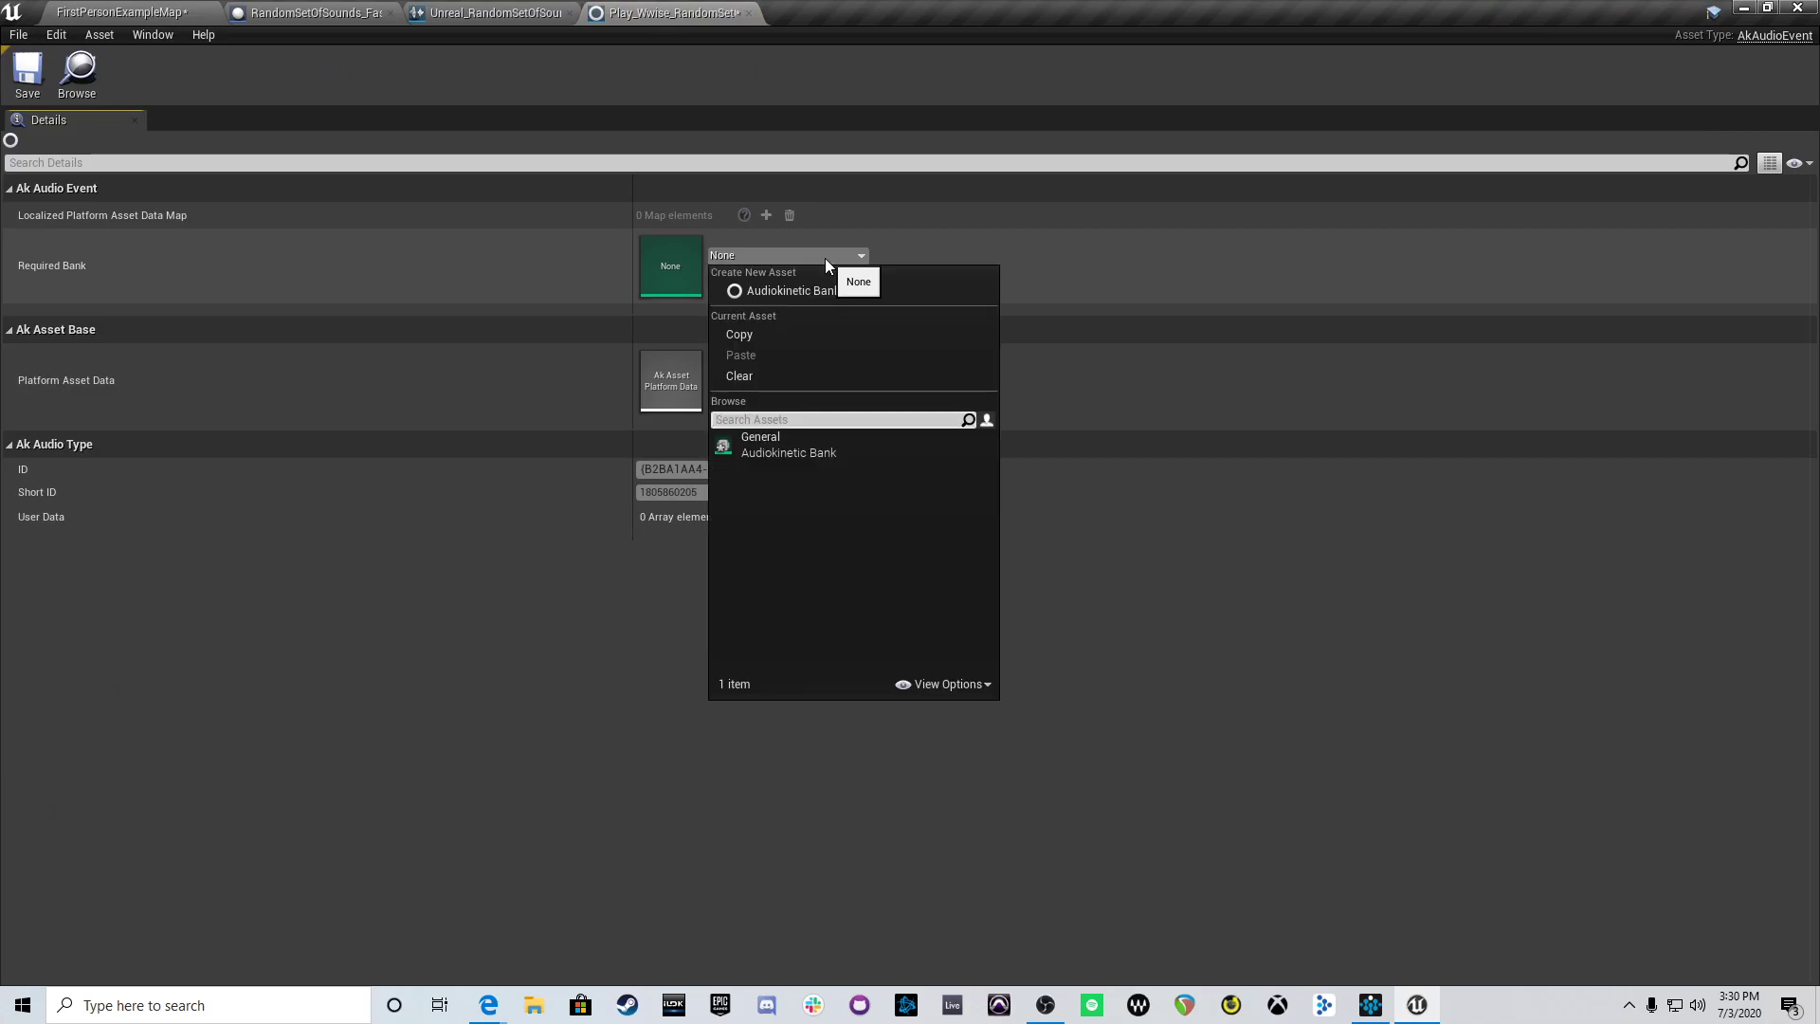
{"action": "left_click", "coordinate": [789, 445]}
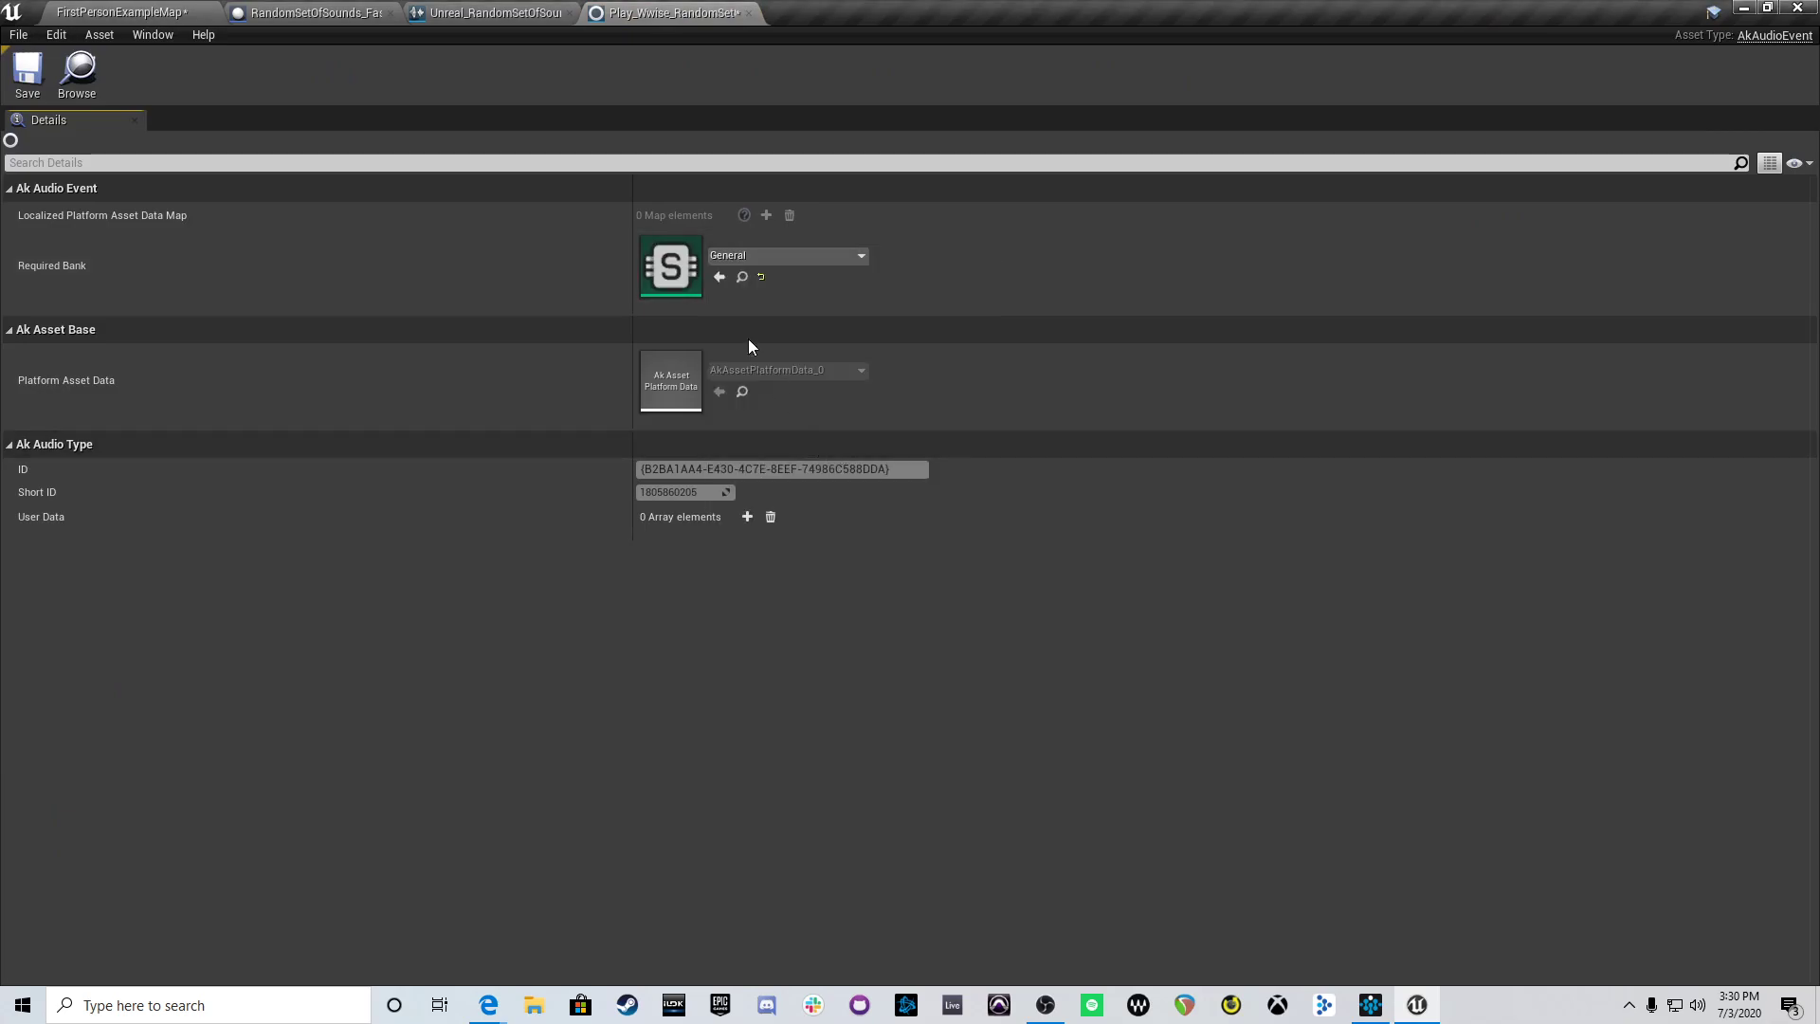
{"action": "left_click", "coordinate": [202, 18]}
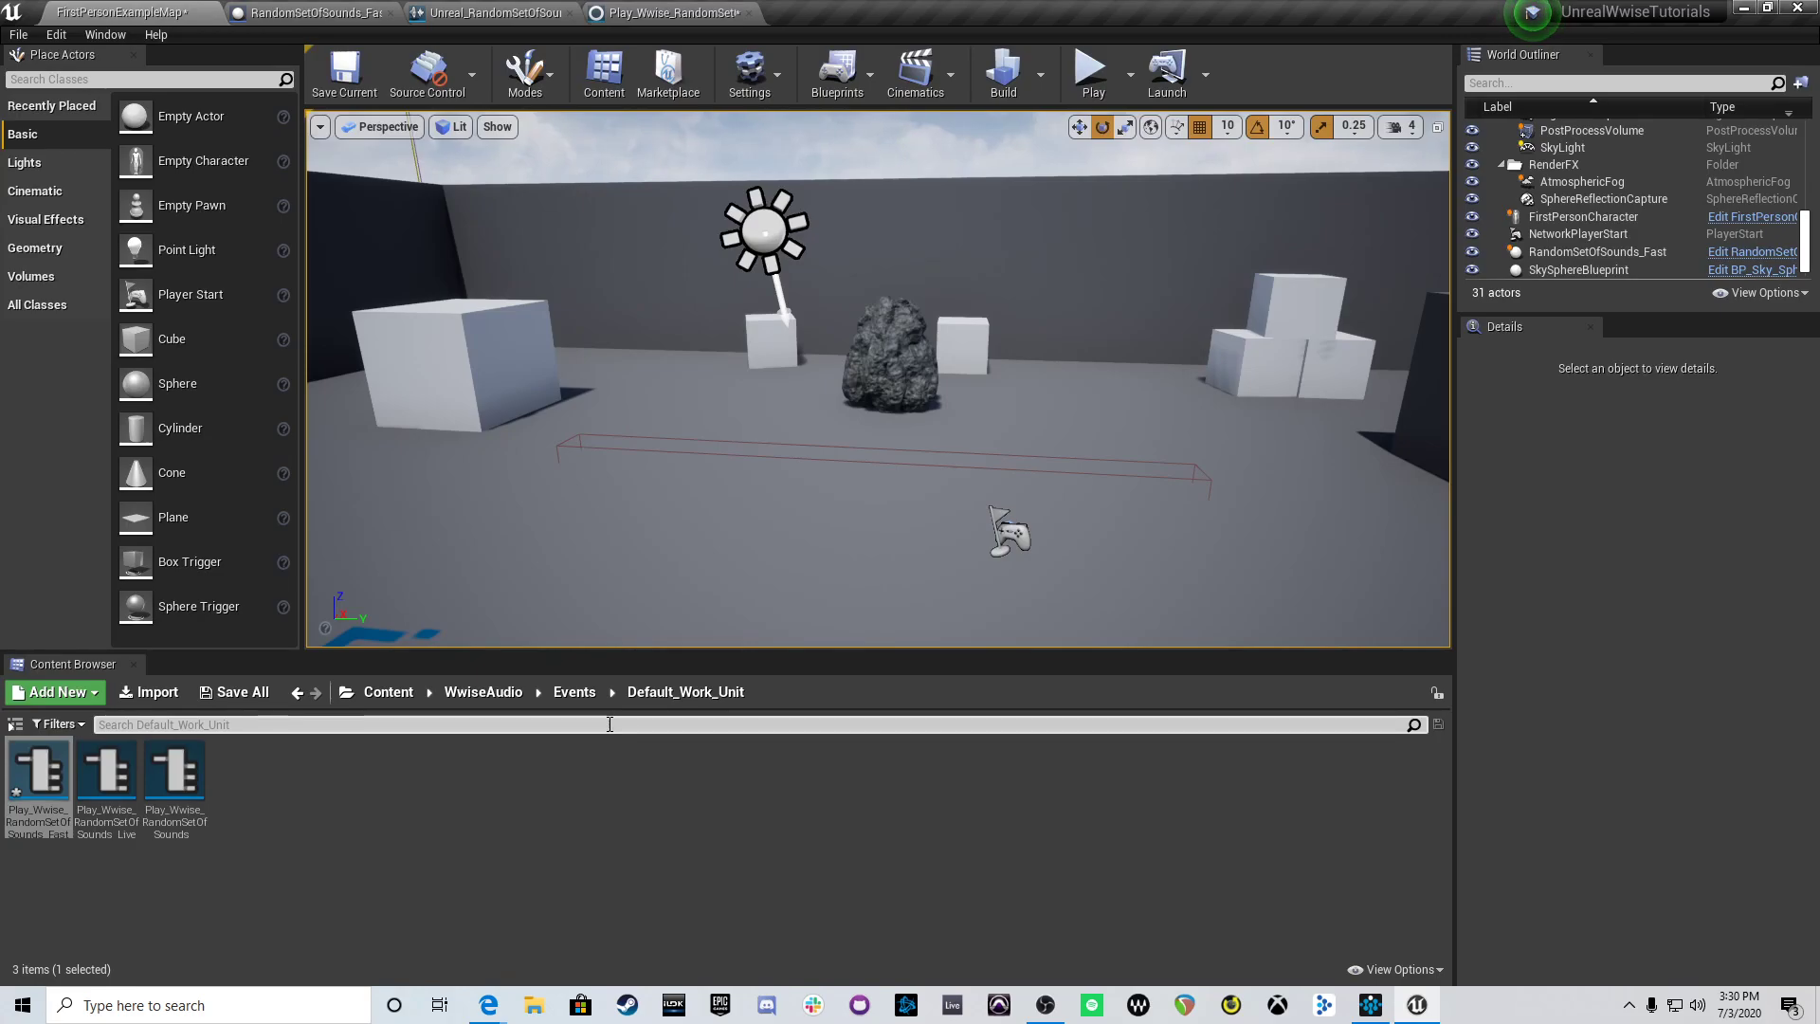
{"action": "key", "text": "ctrl+shift+s"}
Step: In the RandomSetOfSounds_Fast event graph, disconnect the Play Sound at Location execution links and move the Unreal Audio group above the chain
{"action": "left_click", "coordinate": [313, 12]}
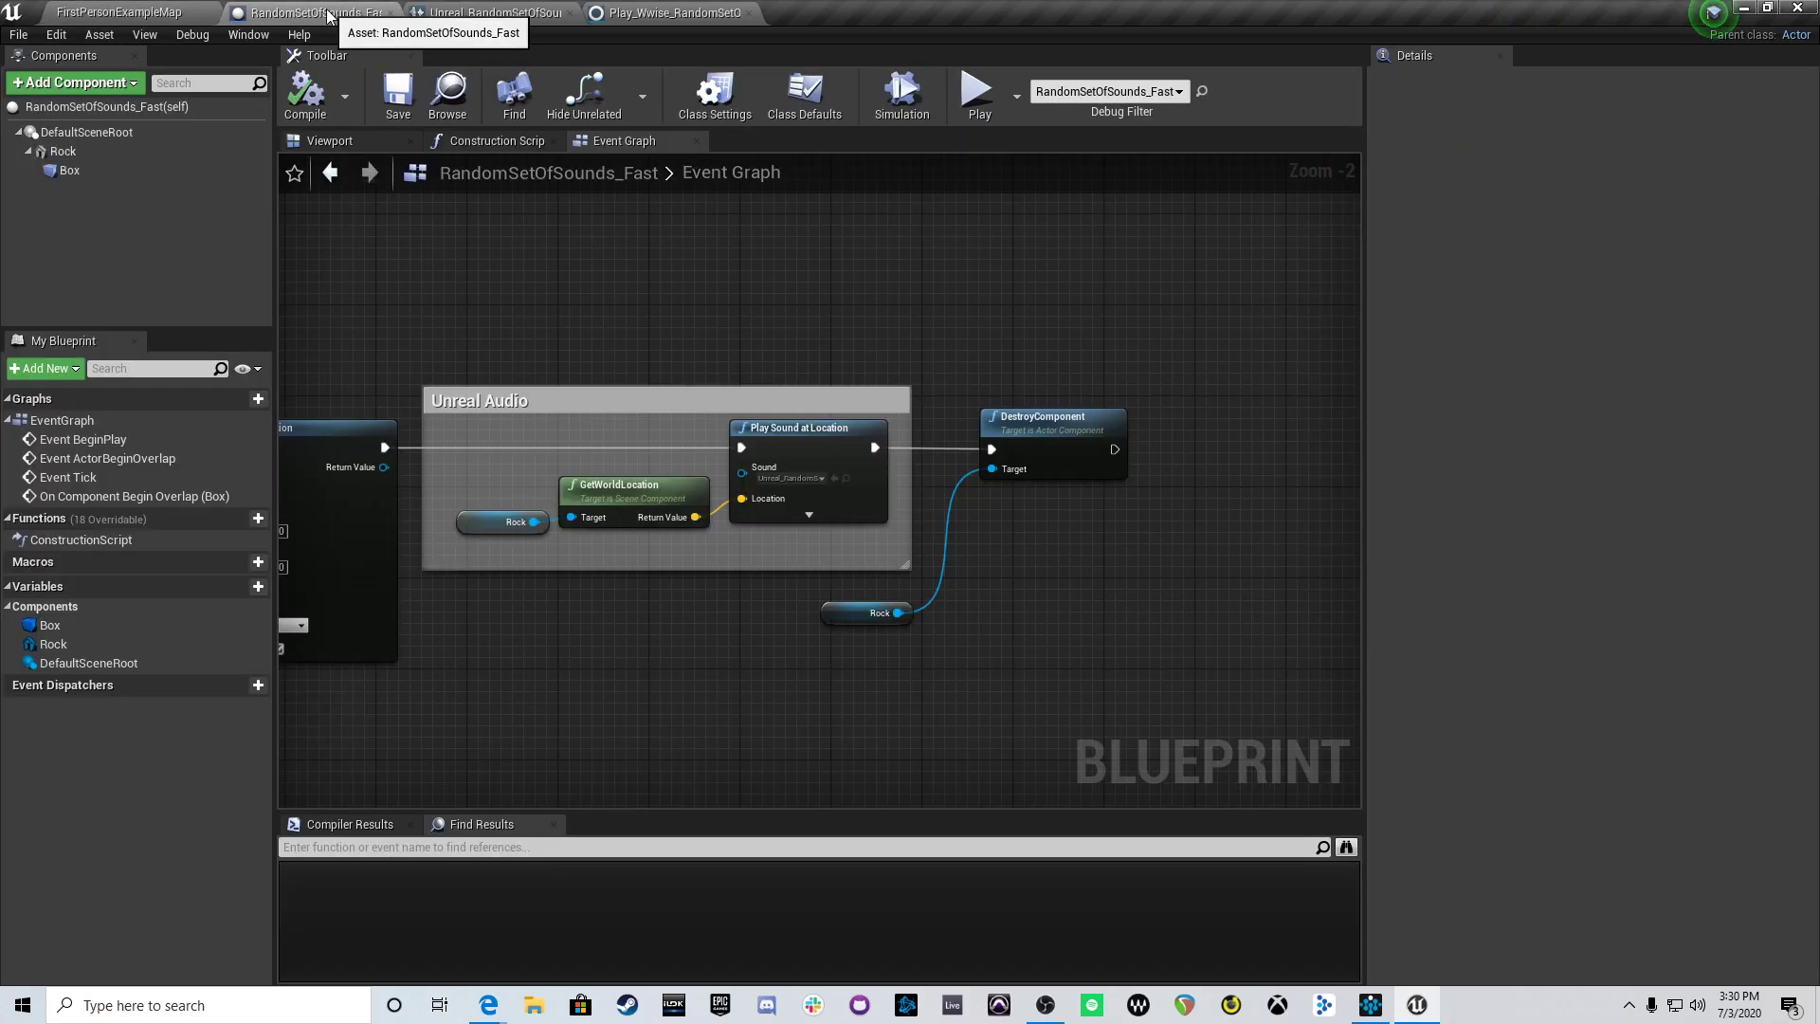
{"action": "left_click", "coordinate": [744, 446], "text": "alt"}
{"action": "left_click", "coordinate": [875, 447], "text": "alt"}
{"action": "left_click_drag", "start_coordinate": [738, 399], "coordinate": [749, 217]}
{"action": "right_click_drag", "start_coordinate": [545, 512], "coordinate": [877, 482]}
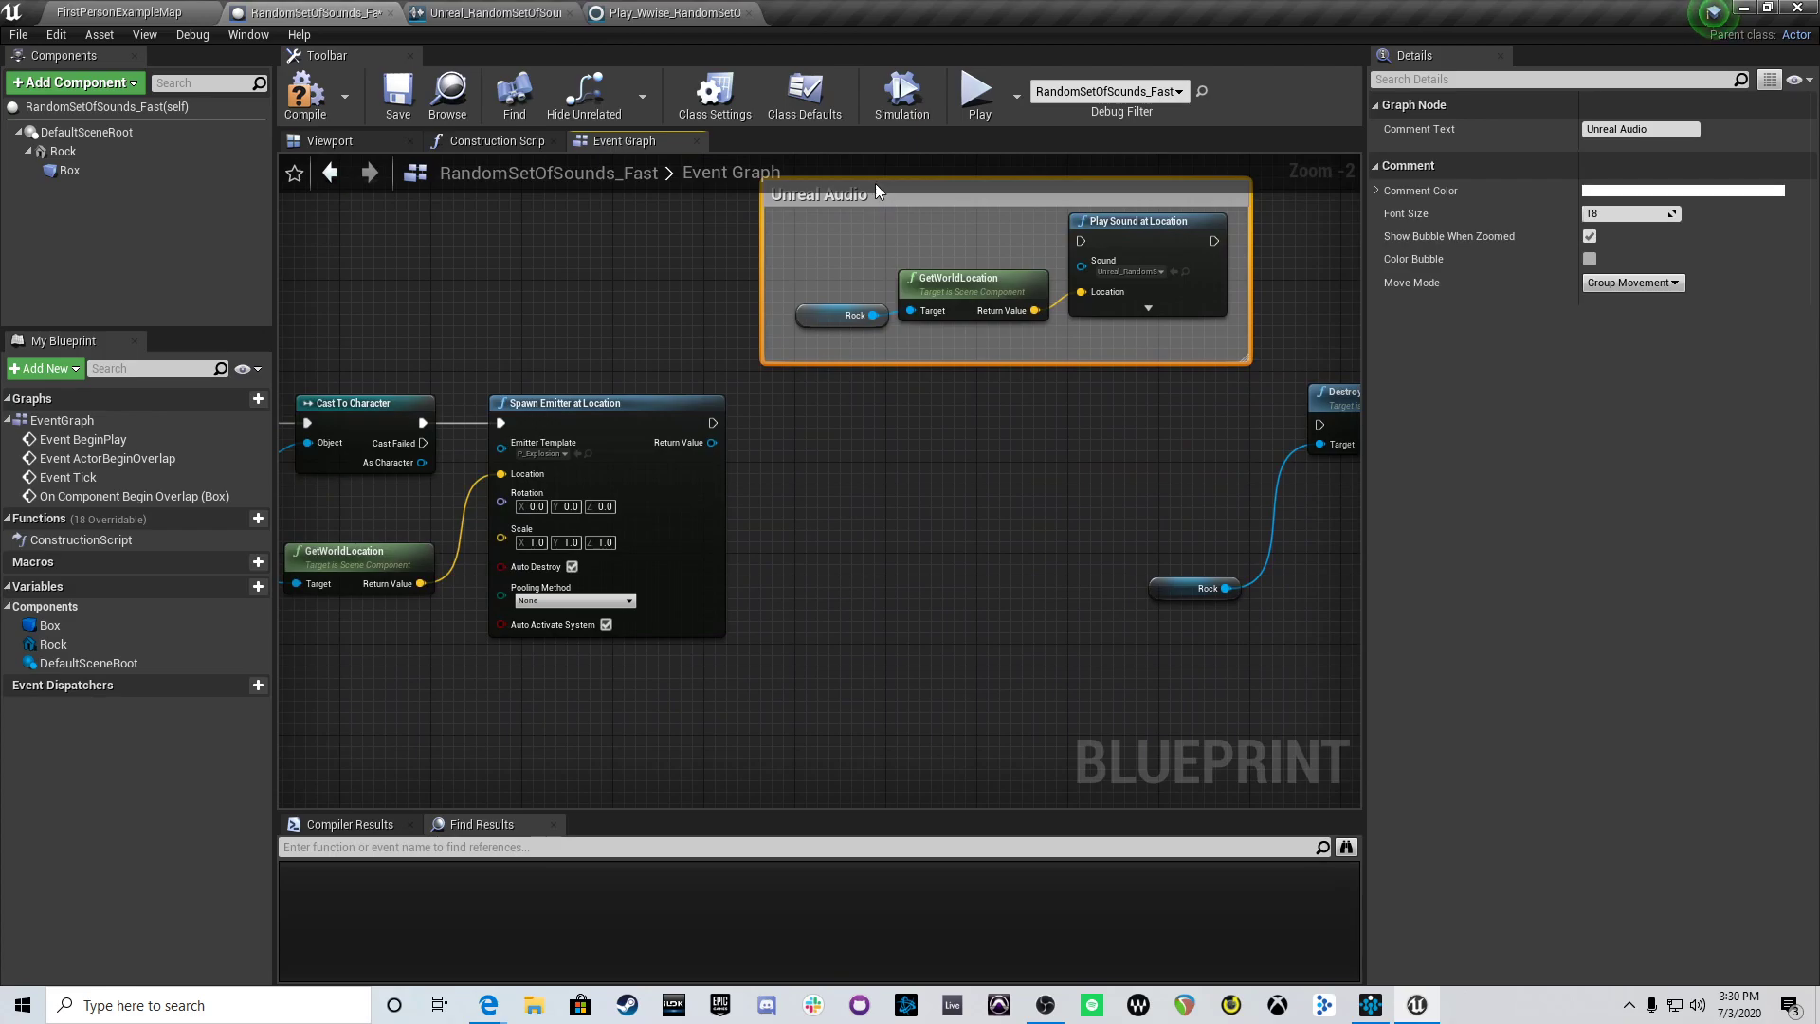
Step: Add a Post Event at Location node from the Spawn Emitter at Location execution output and place it before DestroyComponent
{"action": "left_click_drag", "start_coordinate": [713, 423], "coordinate": [800, 424]}
{"action": "type", "text": "poste"}
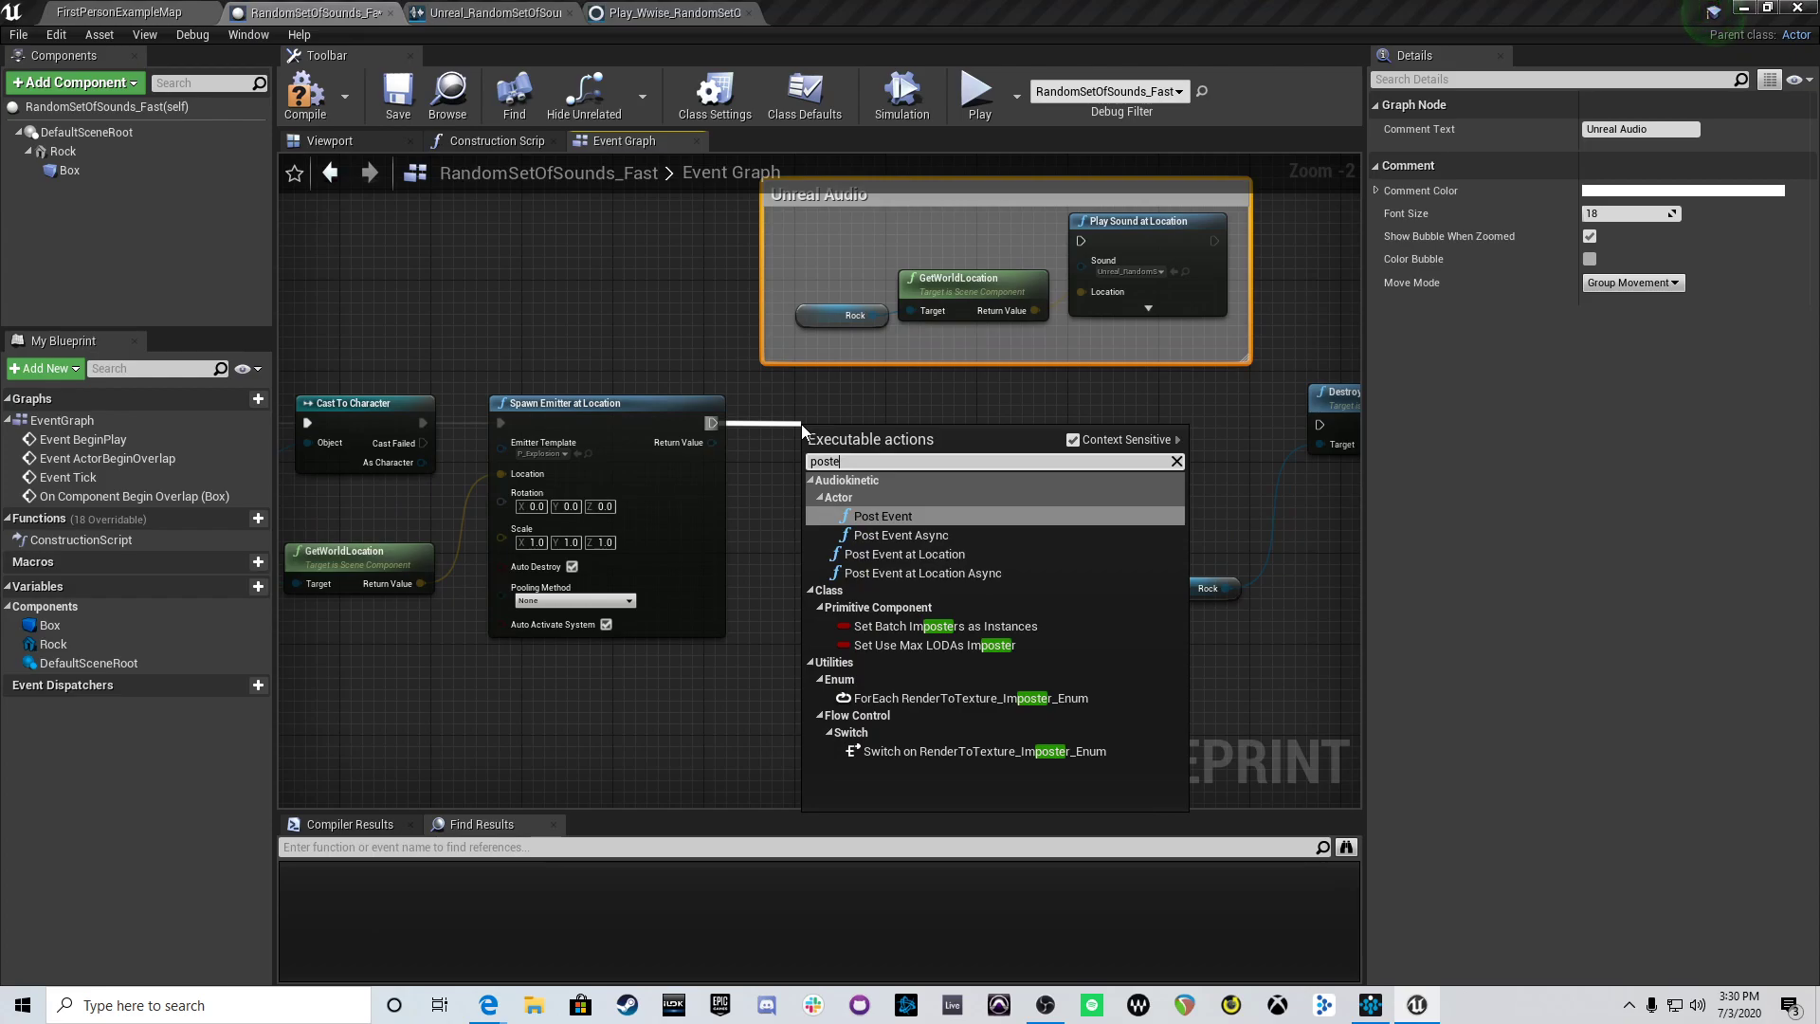
{"action": "key", "text": "BackSpace"}
{"action": "type", "text": "event"}
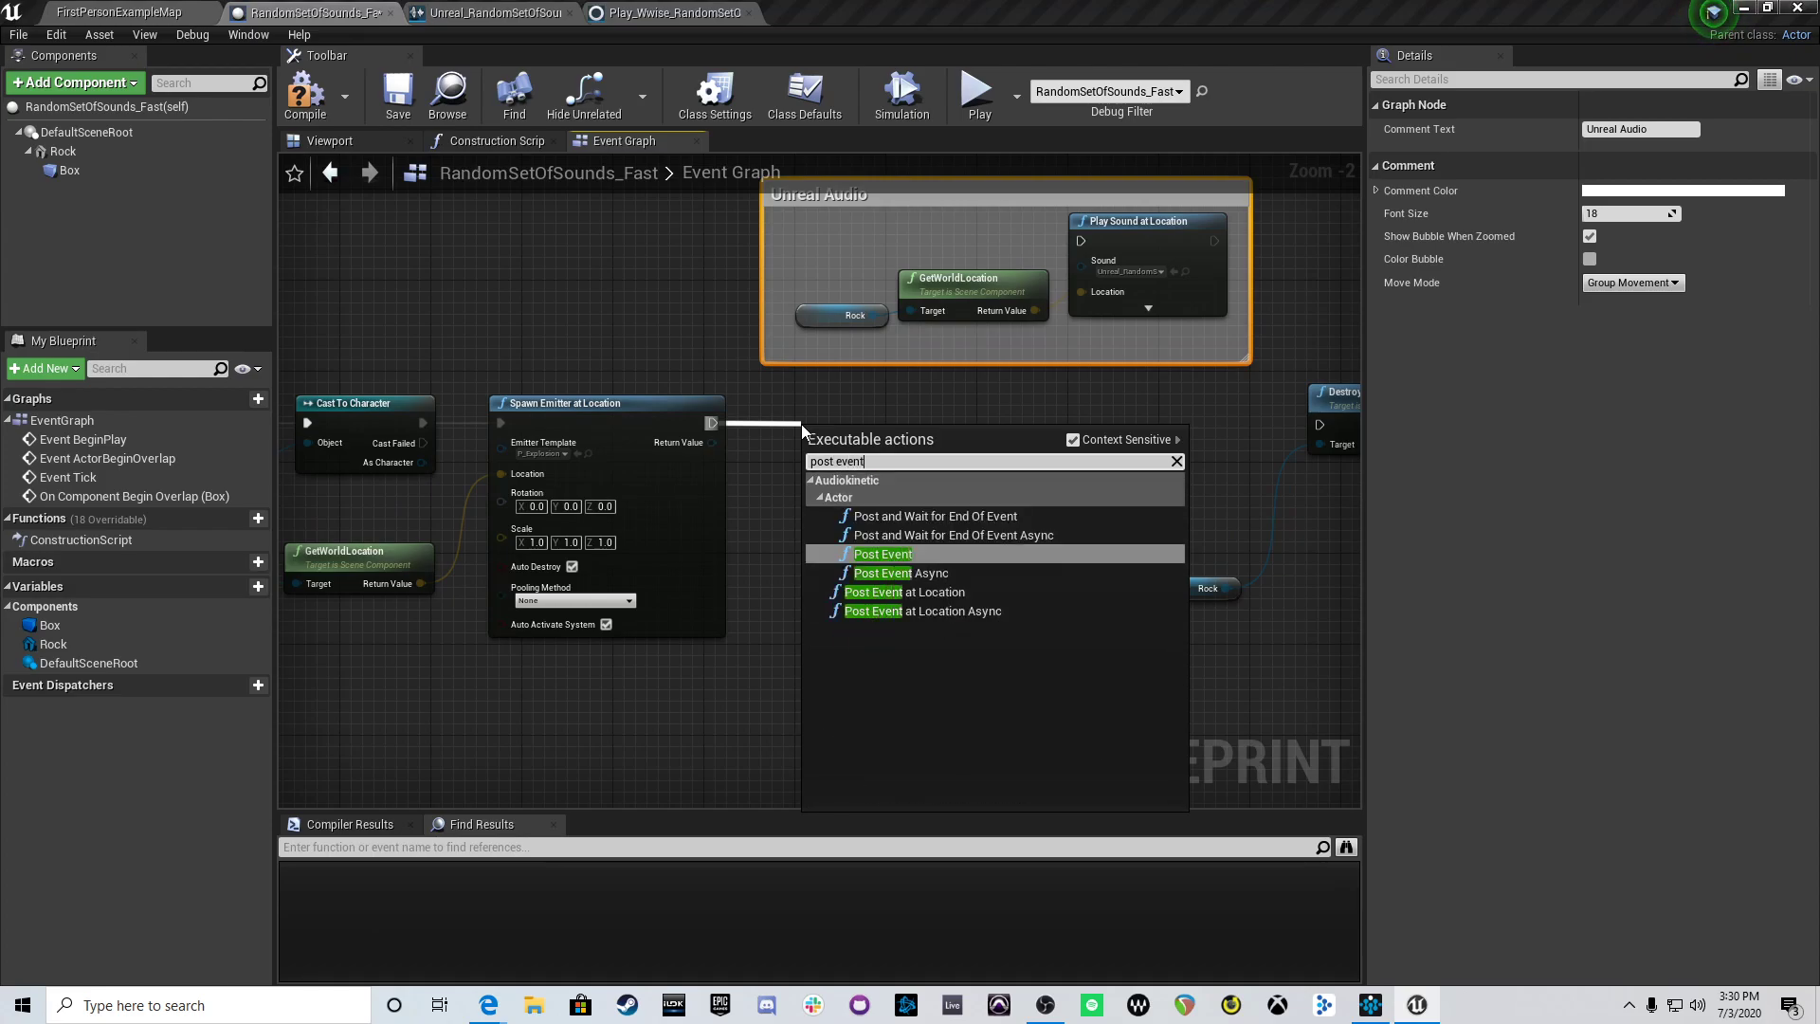
{"action": "key", "text": "Down"}
{"action": "key", "text": "Down"}
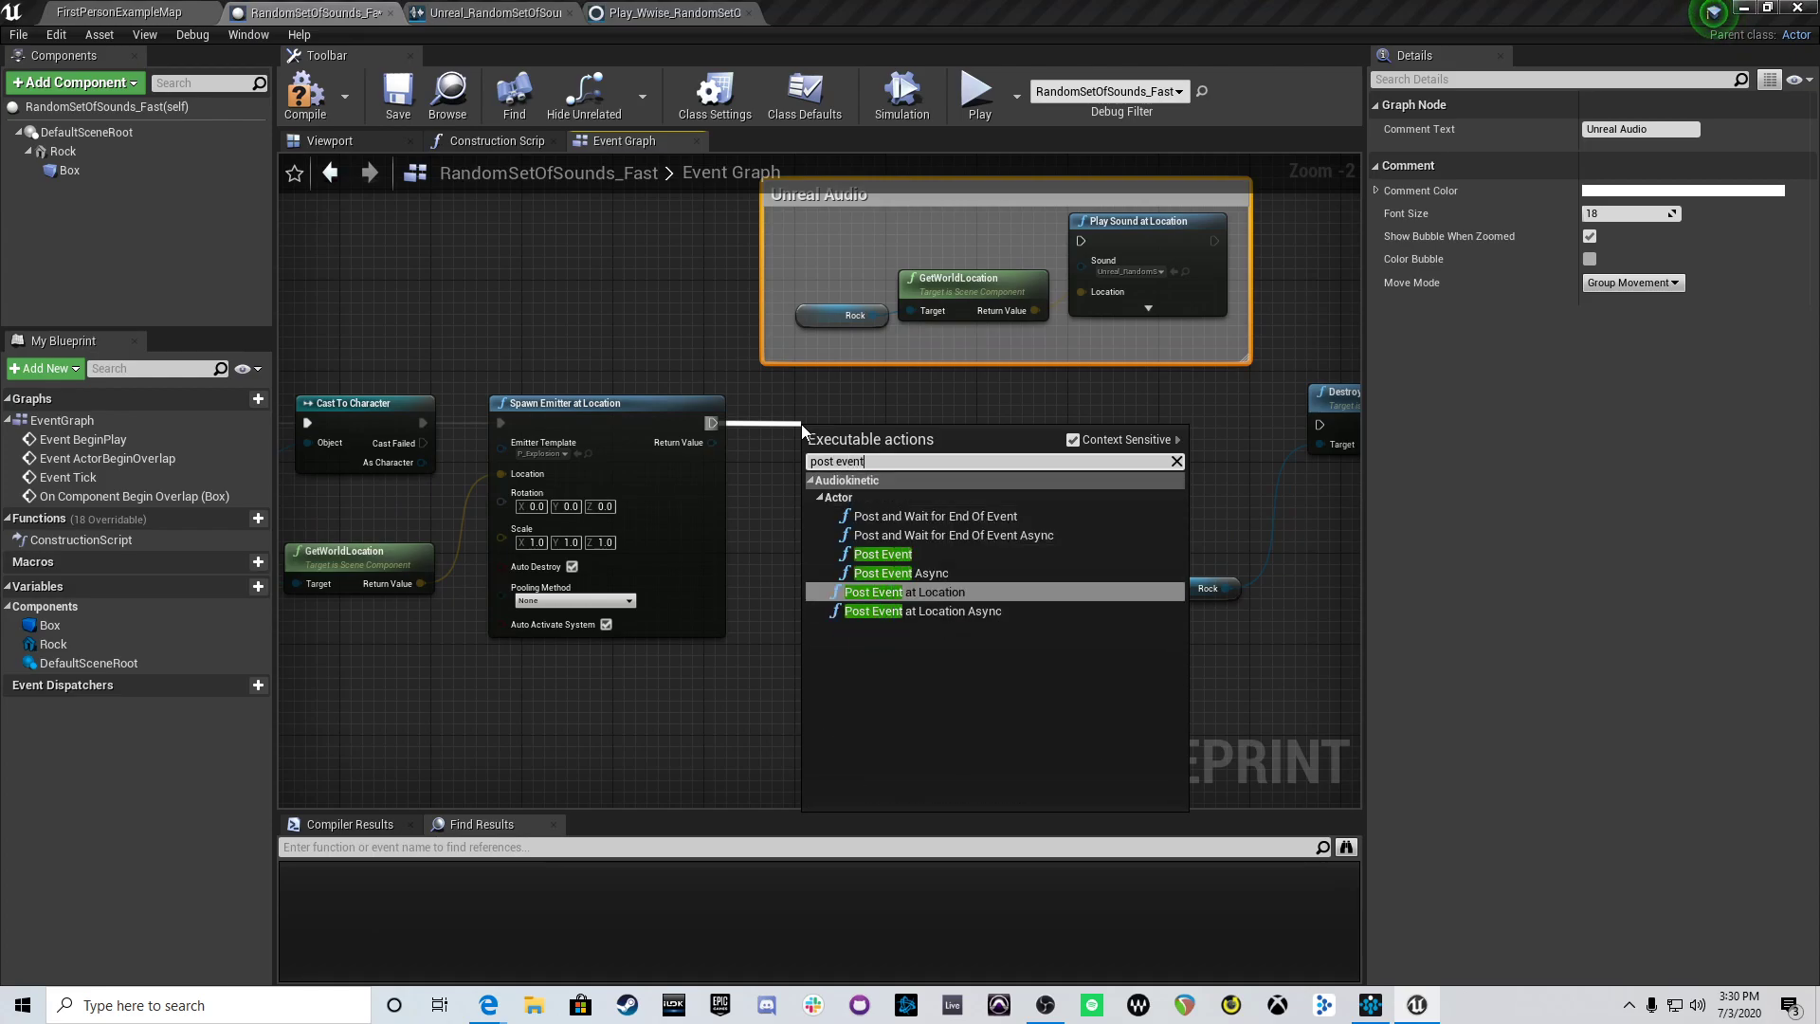
{"action": "key", "text": "Return"}
{"action": "left_click_drag", "start_coordinate": [904, 437], "coordinate": [995, 402]}
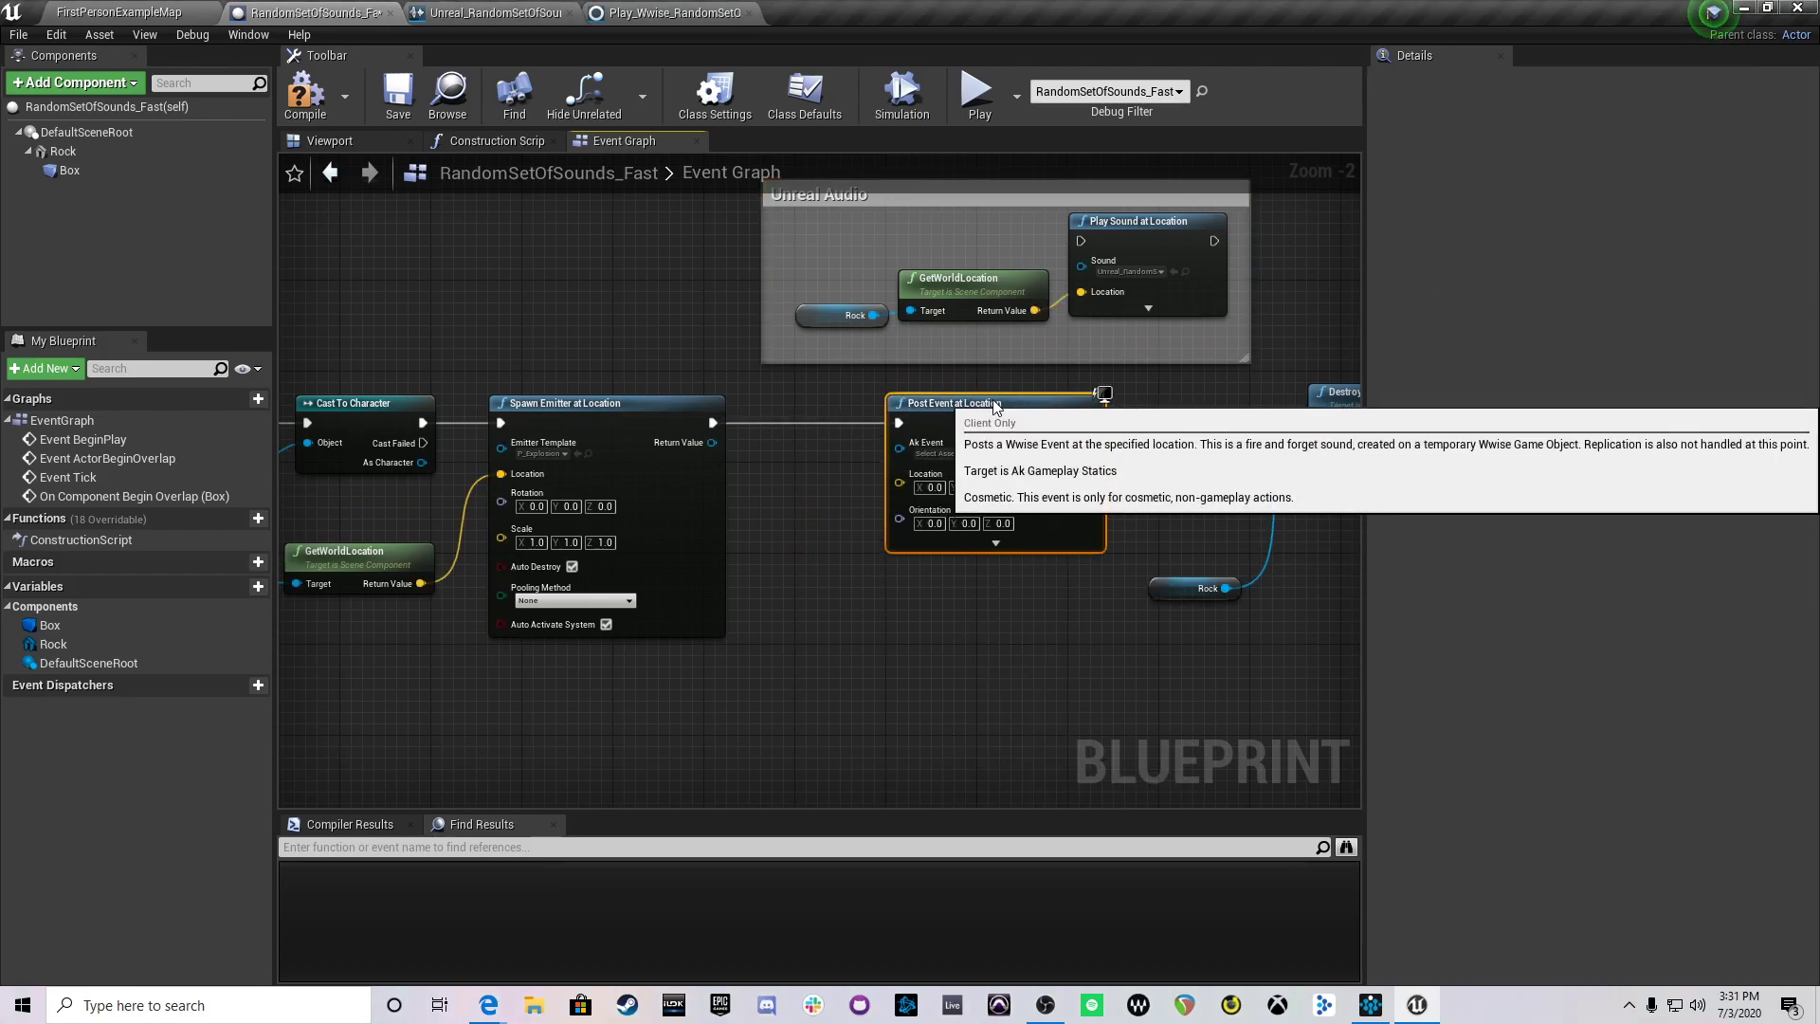
Step: Duplicate the Rock and GetWorldLocation nodes from the Unreal Audio group and feed the copy into Post Event's Location
{"action": "right_click_drag", "start_coordinate": [817, 495], "coordinate": [935, 566]}
{"action": "left_click_drag", "start_coordinate": [1070, 326], "coordinate": [961, 395]}
{"action": "key", "text": "ctrl+c"}
{"action": "key", "text": "ctrl+v"}
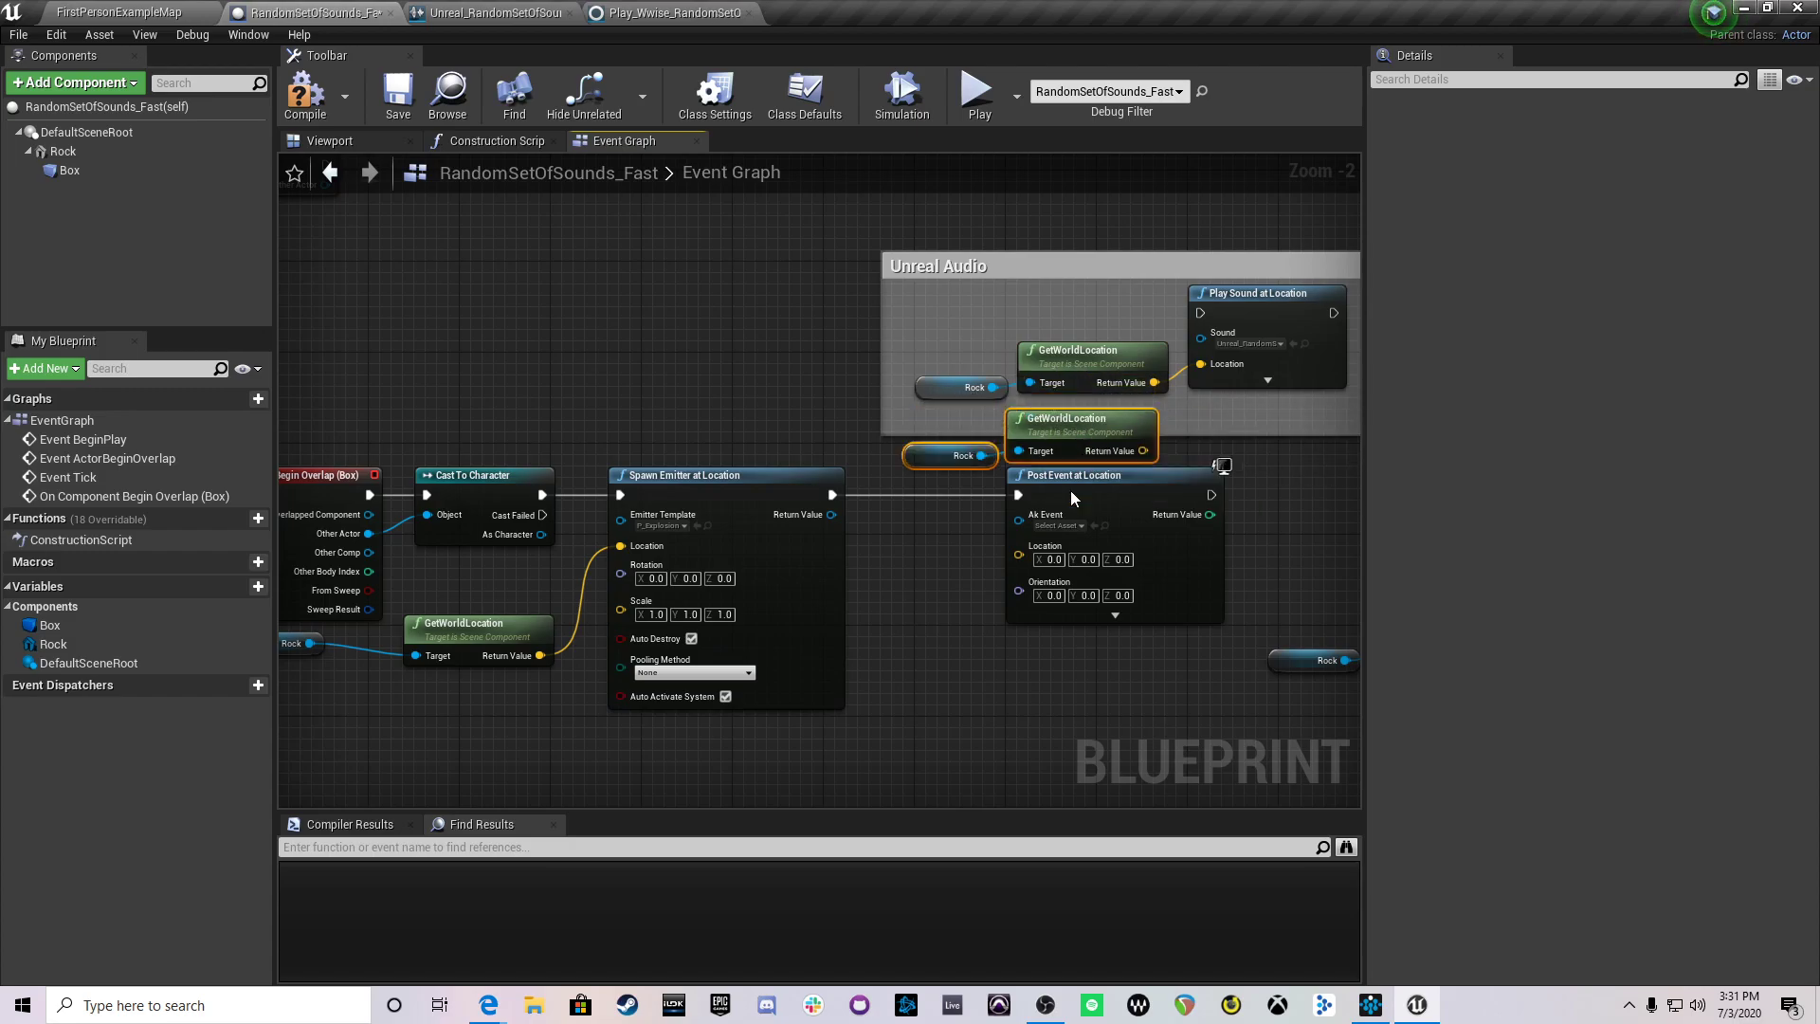
{"action": "left_click_drag", "start_coordinate": [1118, 408], "coordinate": [1107, 656]}
{"action": "right_click_drag", "start_coordinate": [1111, 656], "coordinate": [938, 569]}
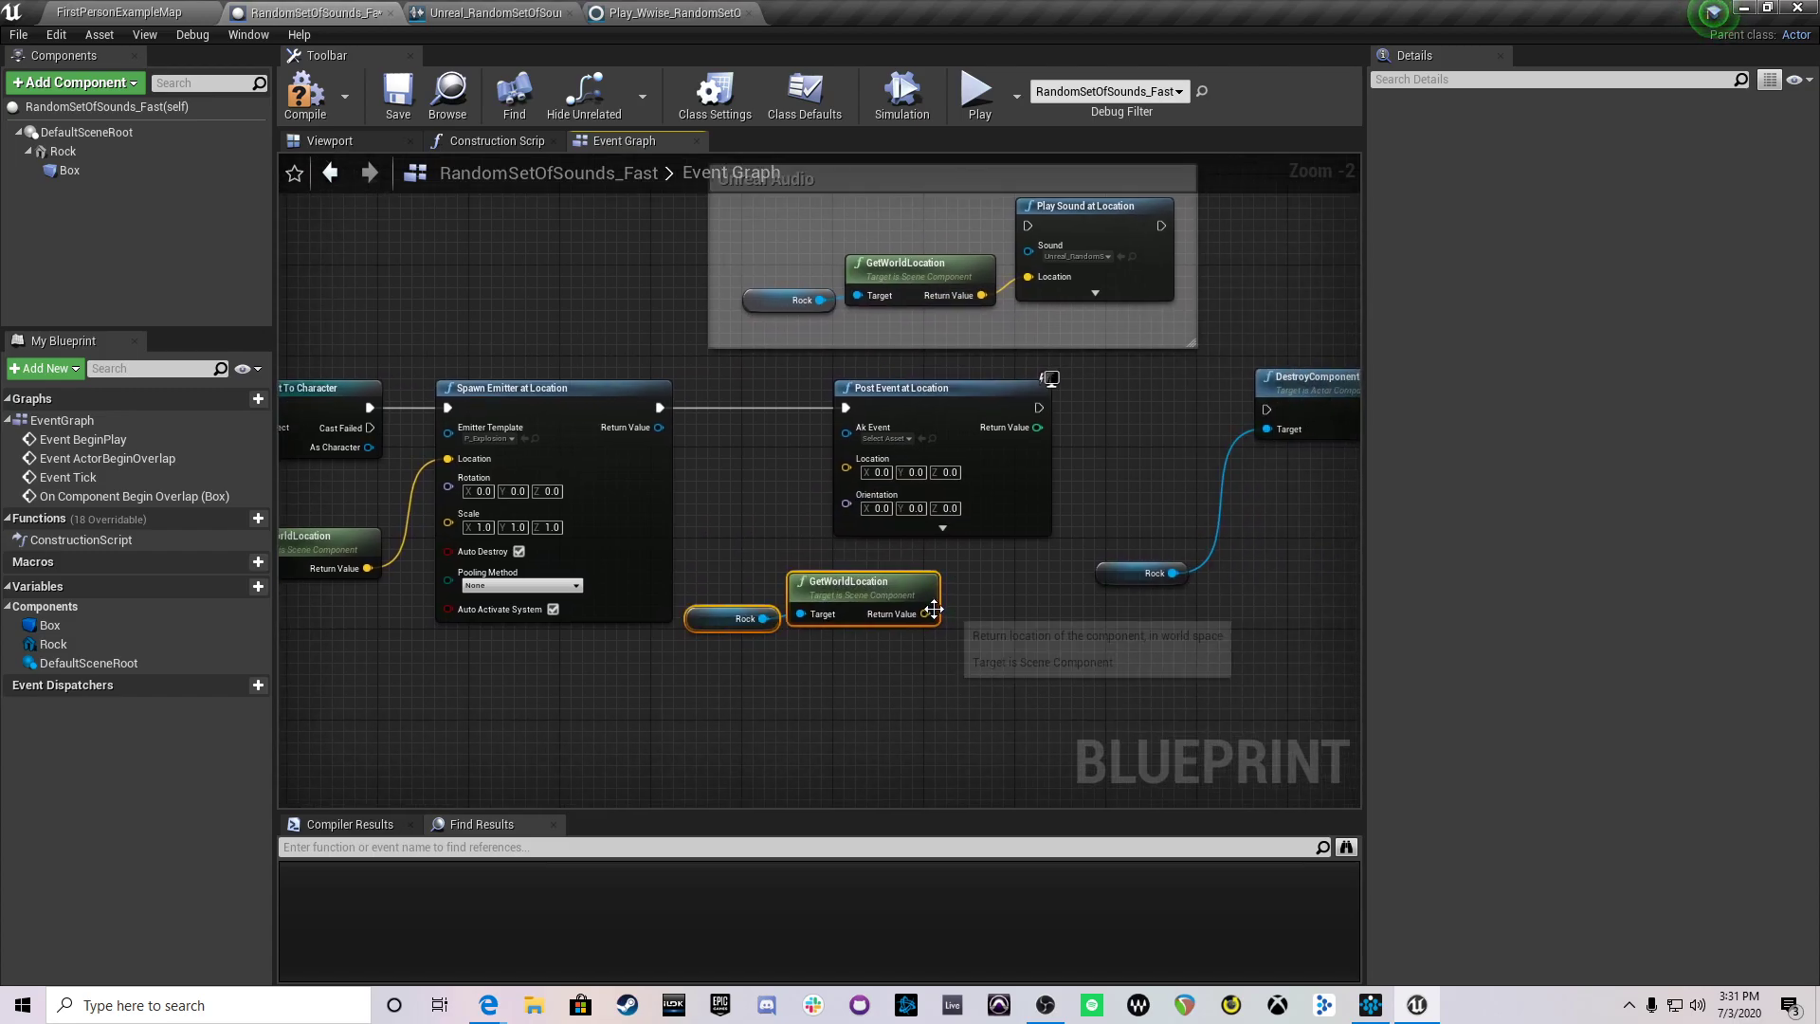
{"action": "left_click_drag", "start_coordinate": [925, 613], "coordinate": [849, 463]}
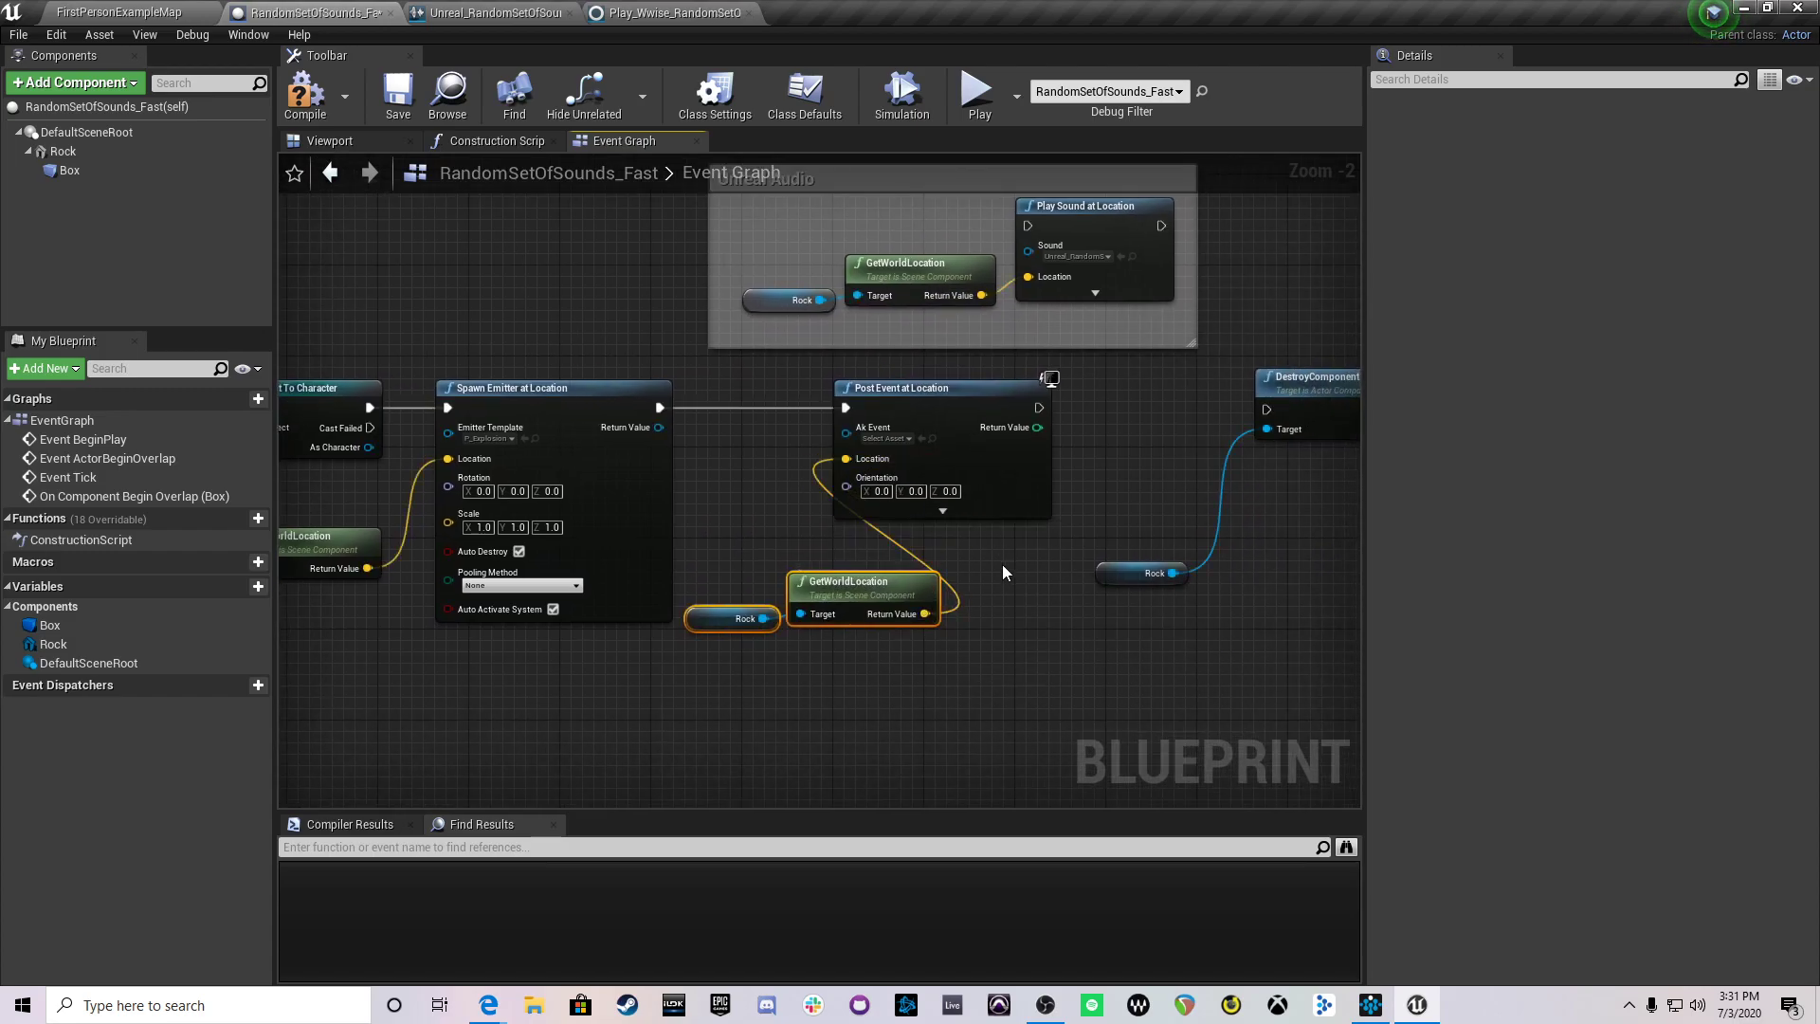
Step: Link Post Event at Location's execution output to DestroyComponent and tidy the positions of the Post Event, Rock and GetWorldLocation nodes
{"action": "right_click_drag", "start_coordinate": [1001, 566], "coordinate": [928, 599]}
{"action": "left_click_drag", "start_coordinate": [841, 450], "coordinate": [964, 439]}
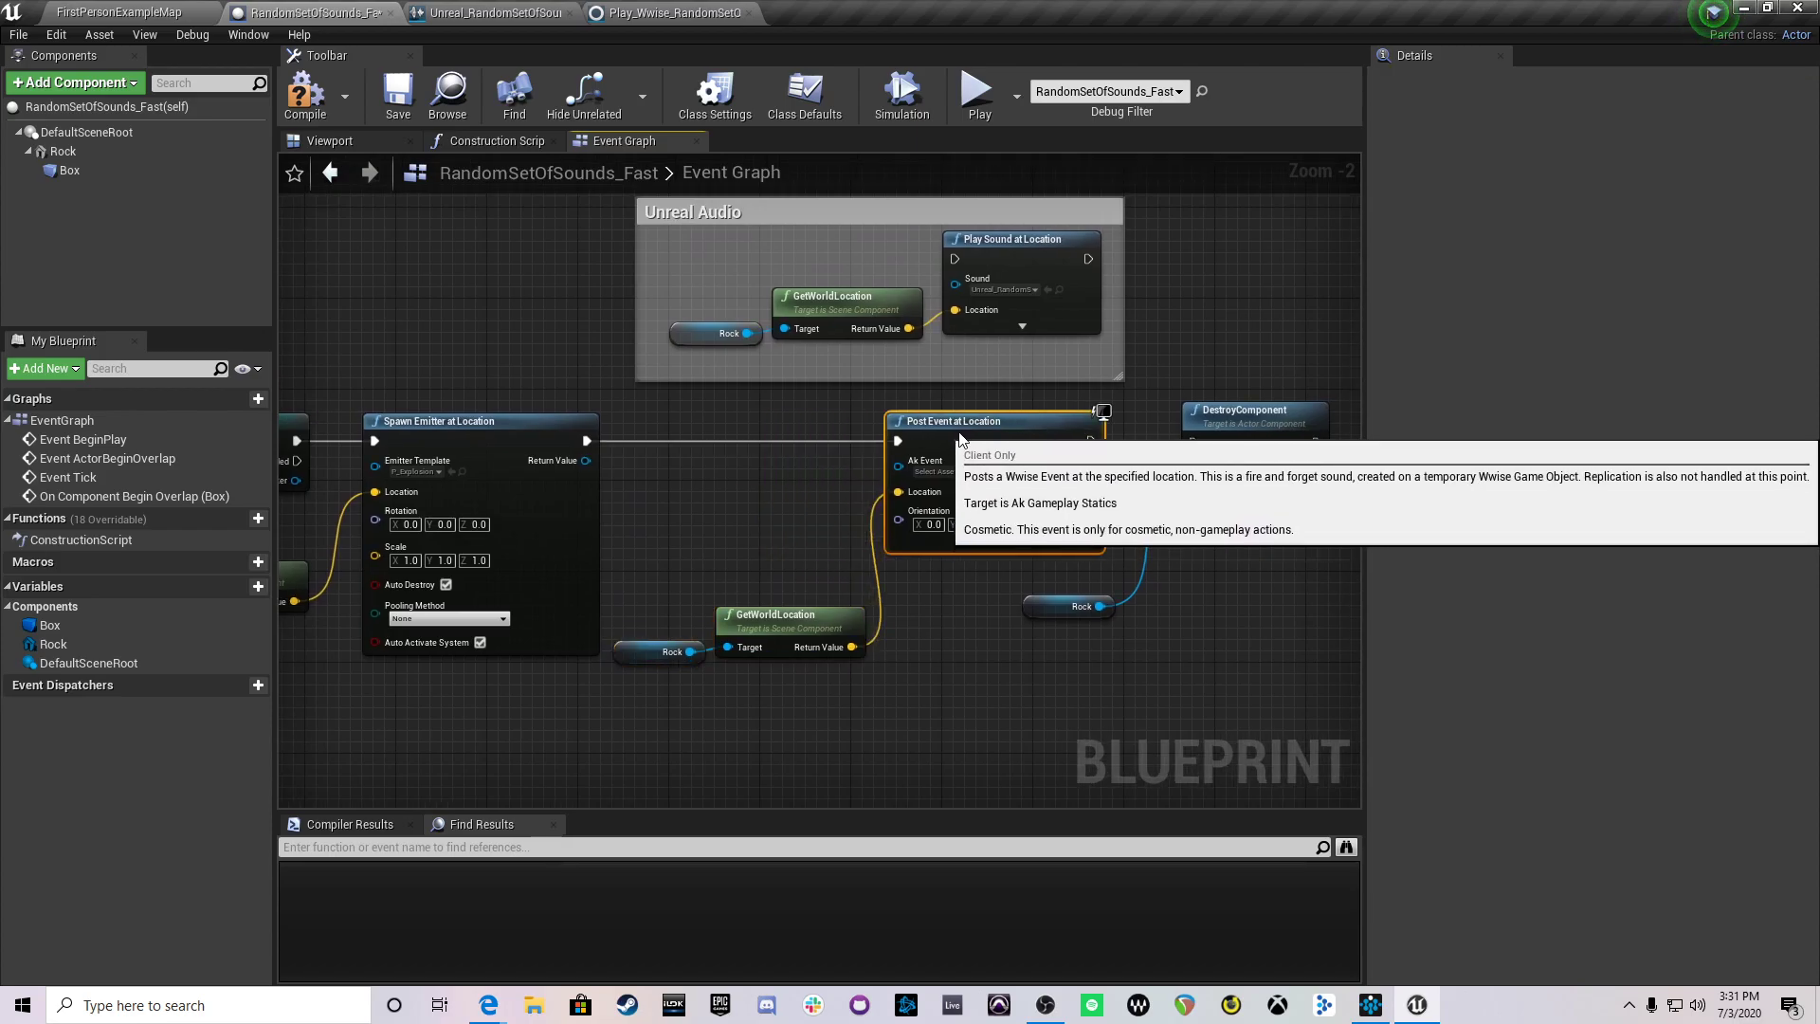
{"action": "left_click_drag", "start_coordinate": [1090, 430], "coordinate": [1194, 442]}
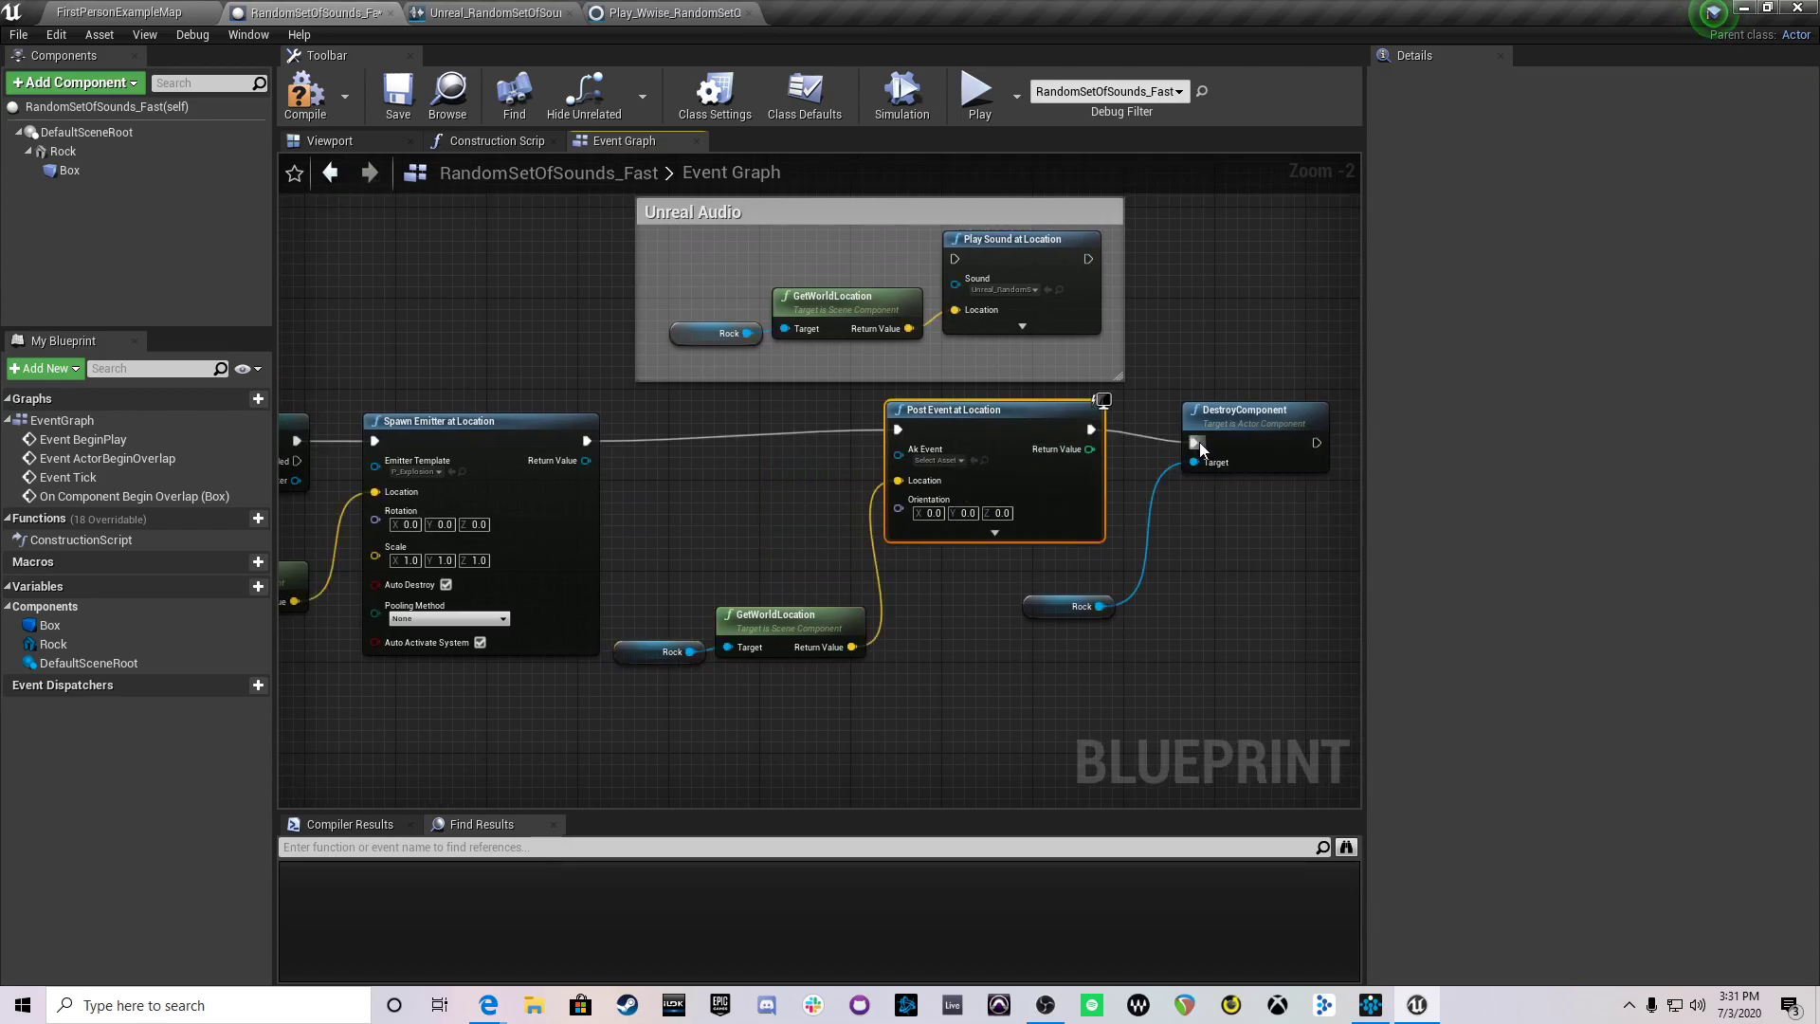
{"action": "left_click", "coordinate": [796, 576]}
{"action": "left_click_drag", "start_coordinate": [797, 576], "coordinate": [611, 684]}
{"action": "left_click_drag", "start_coordinate": [752, 634], "coordinate": [752, 498]}
Step: Set the Post Event node's Ak Event to Play_Wwise_RandomSetOfSounds_Fast
{"action": "scroll", "coordinate": [752, 498], "scroll_direction": "up", "scroll_amount": 2}
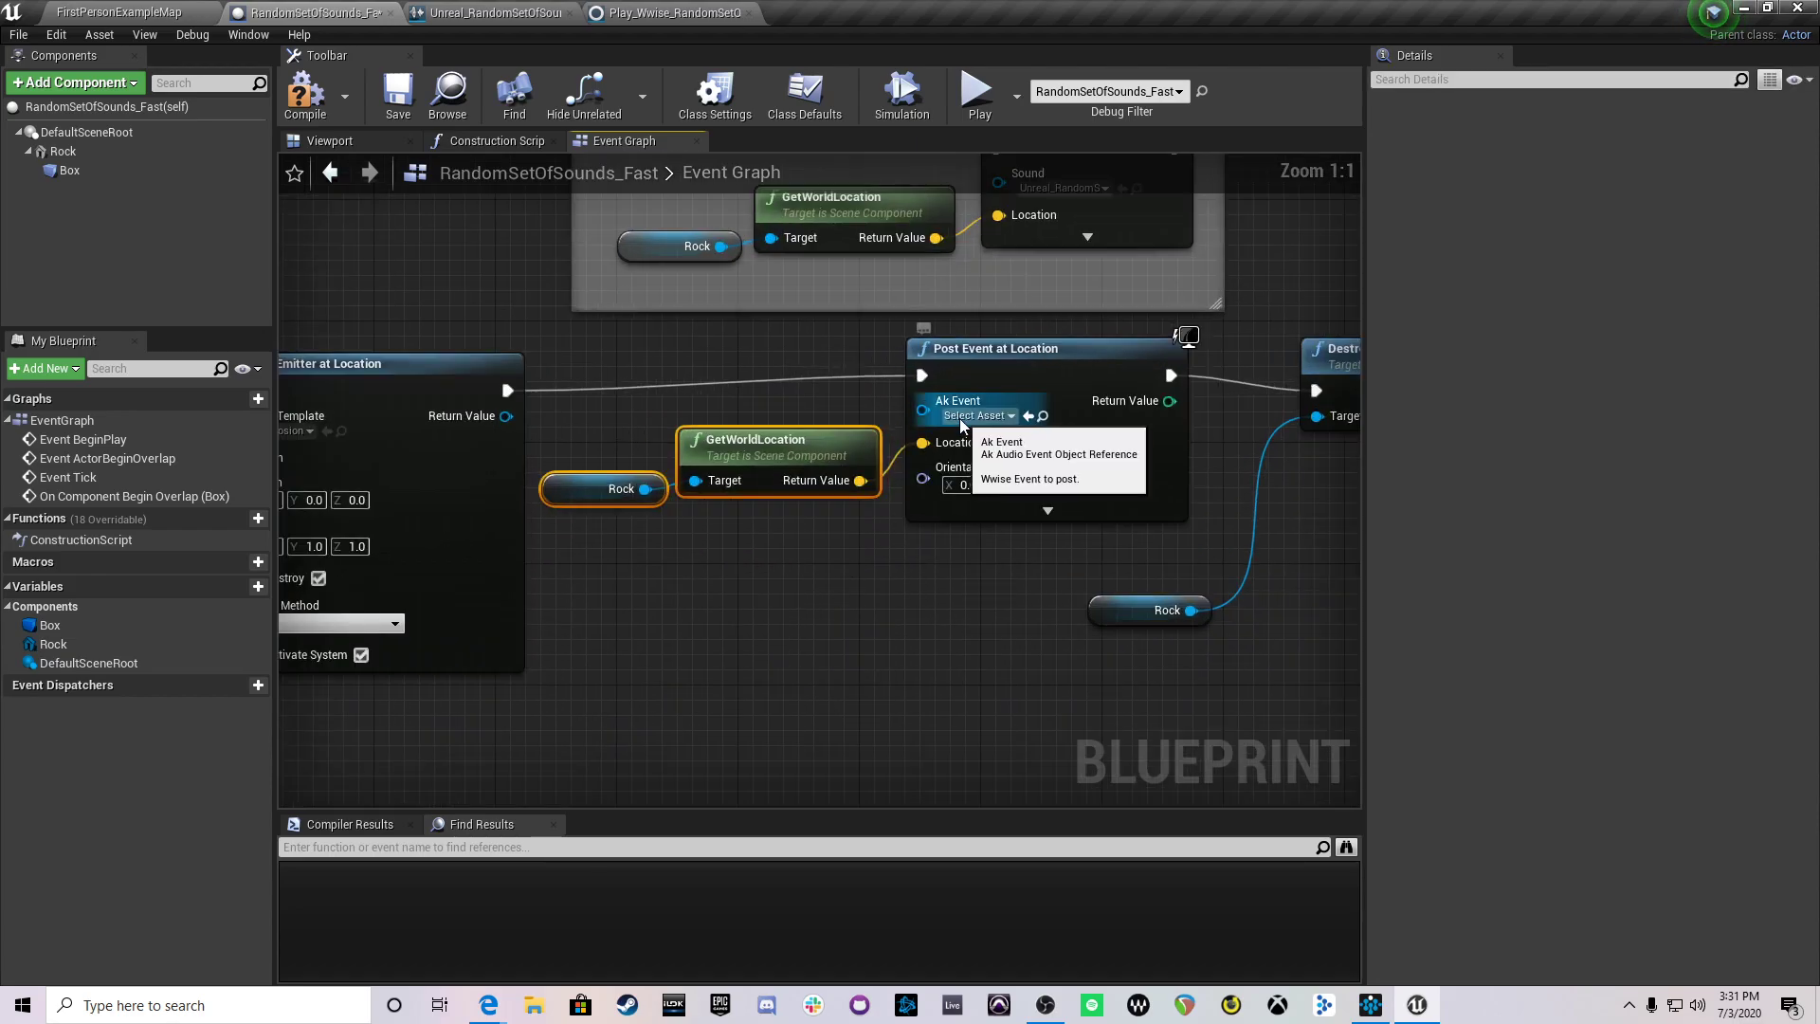
{"action": "left_click", "coordinate": [983, 415]}
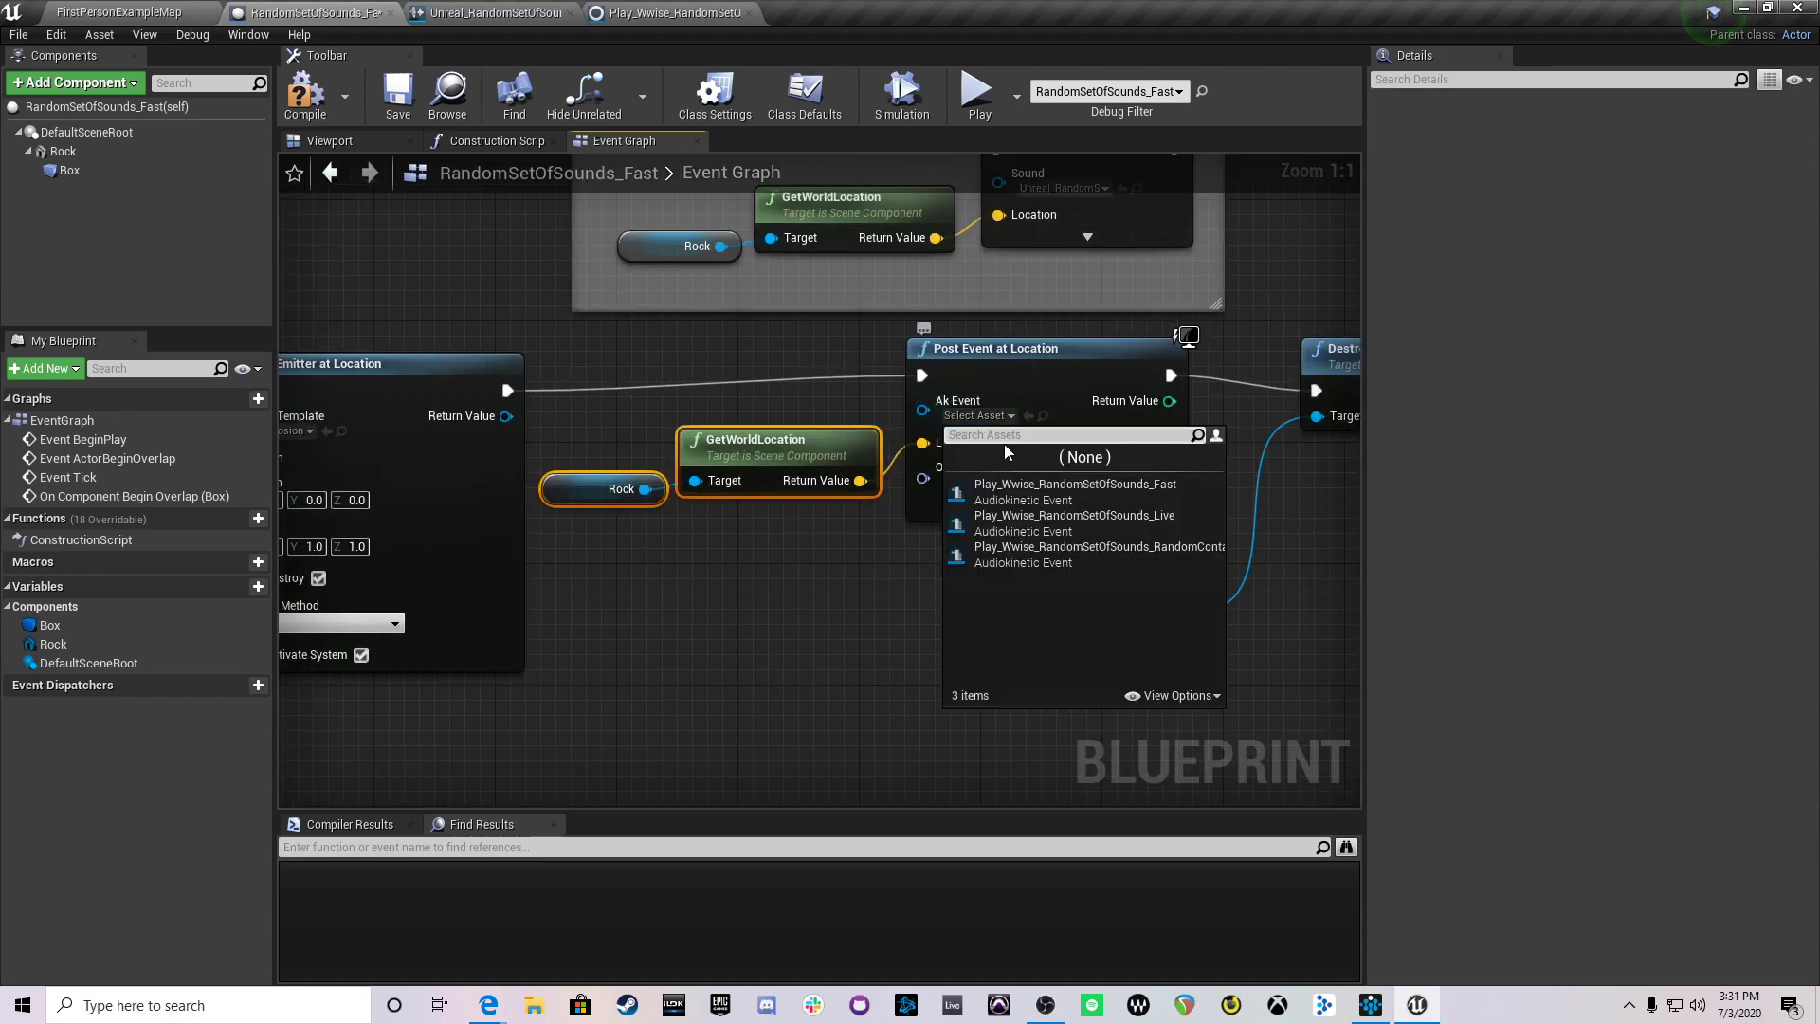
{"action": "left_click", "coordinate": [1096, 503]}
Step: Enclose the Post Event, GetWorldLocation and Rock nodes in a comment titled "Wwise Audio"
{"action": "scroll", "coordinate": [947, 582], "scroll_direction": "down", "scroll_amount": 2}
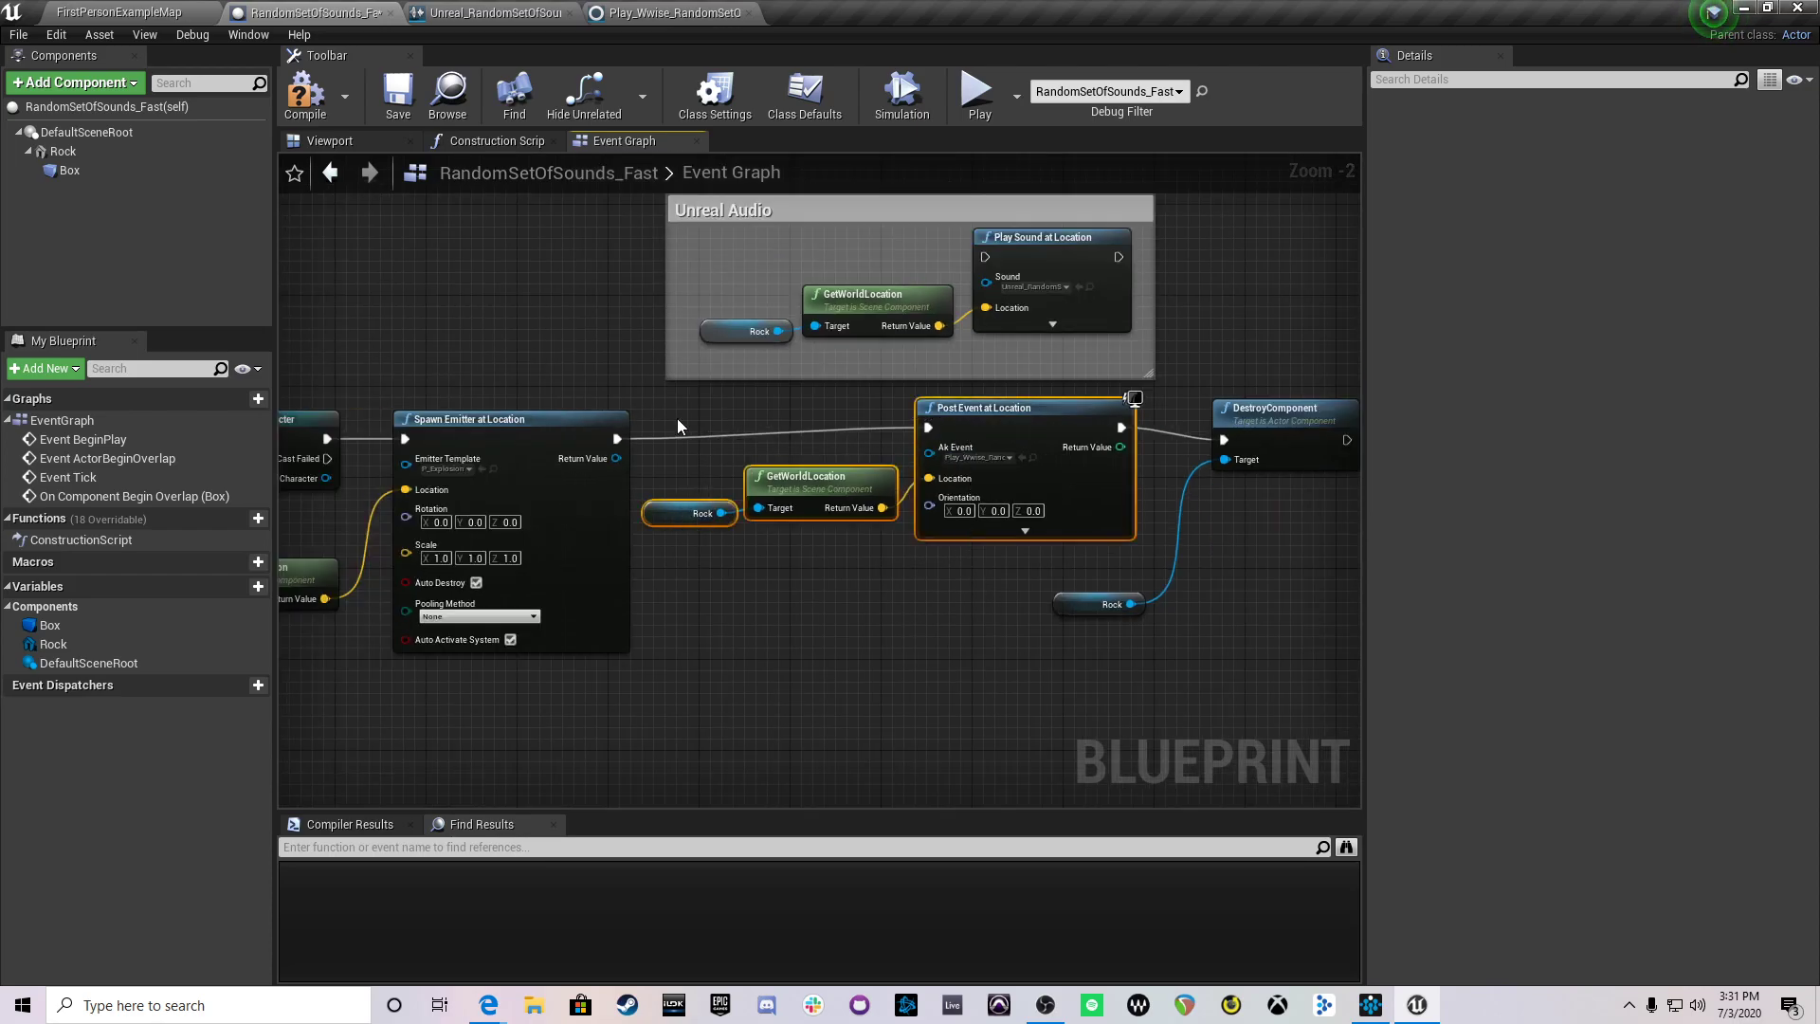
{"action": "right_click", "coordinate": [959, 424]}
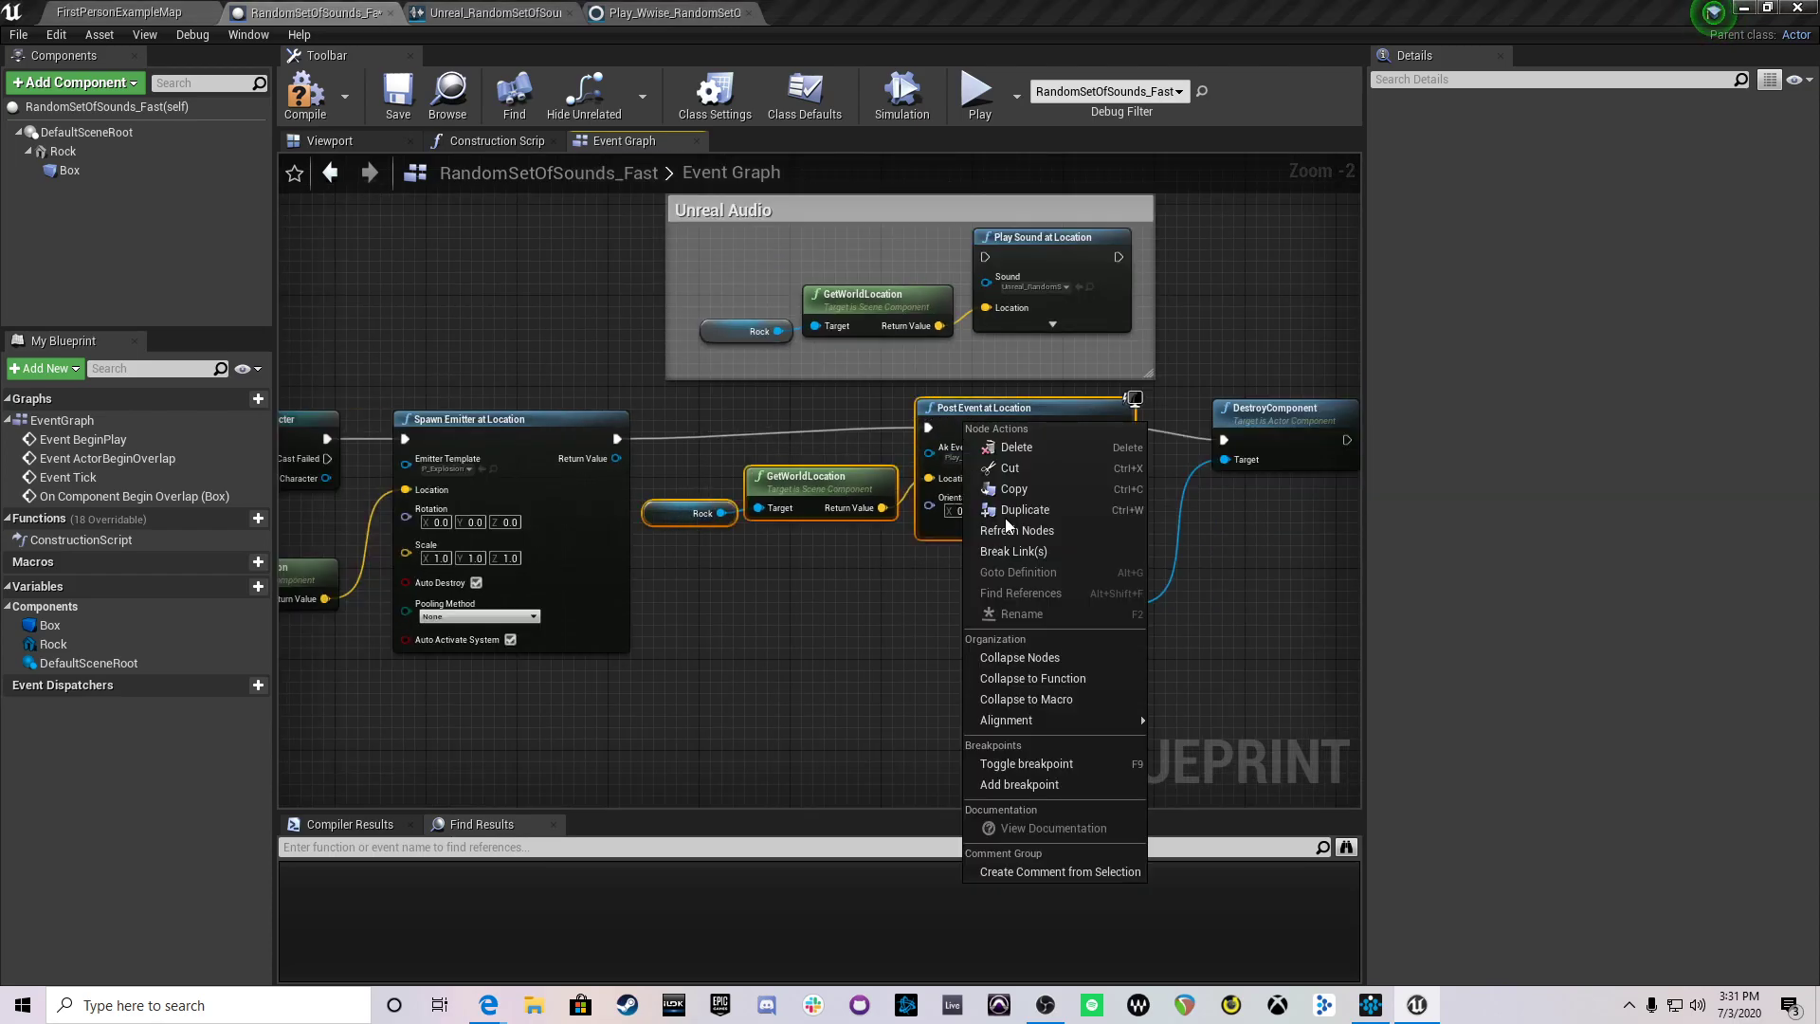
{"action": "left_click", "coordinate": [1099, 870]}
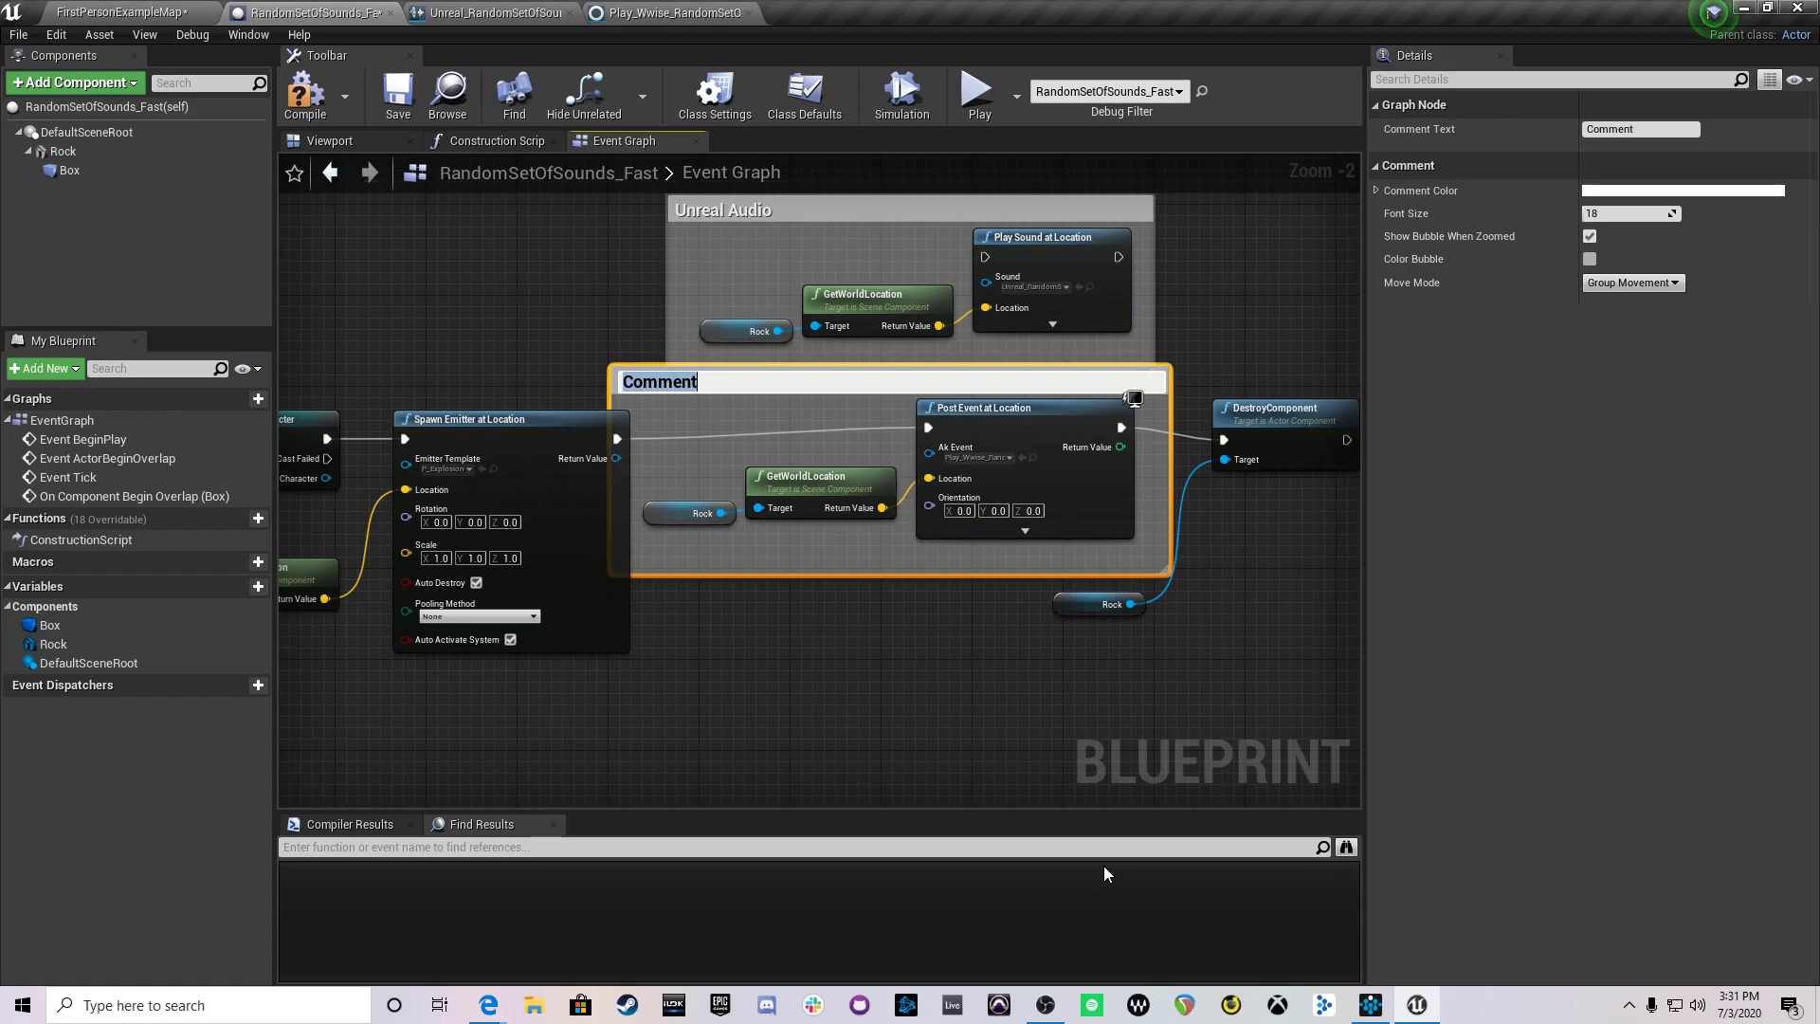
{"action": "type", "text": "W"}
{"action": "type", "text": "Aud"}
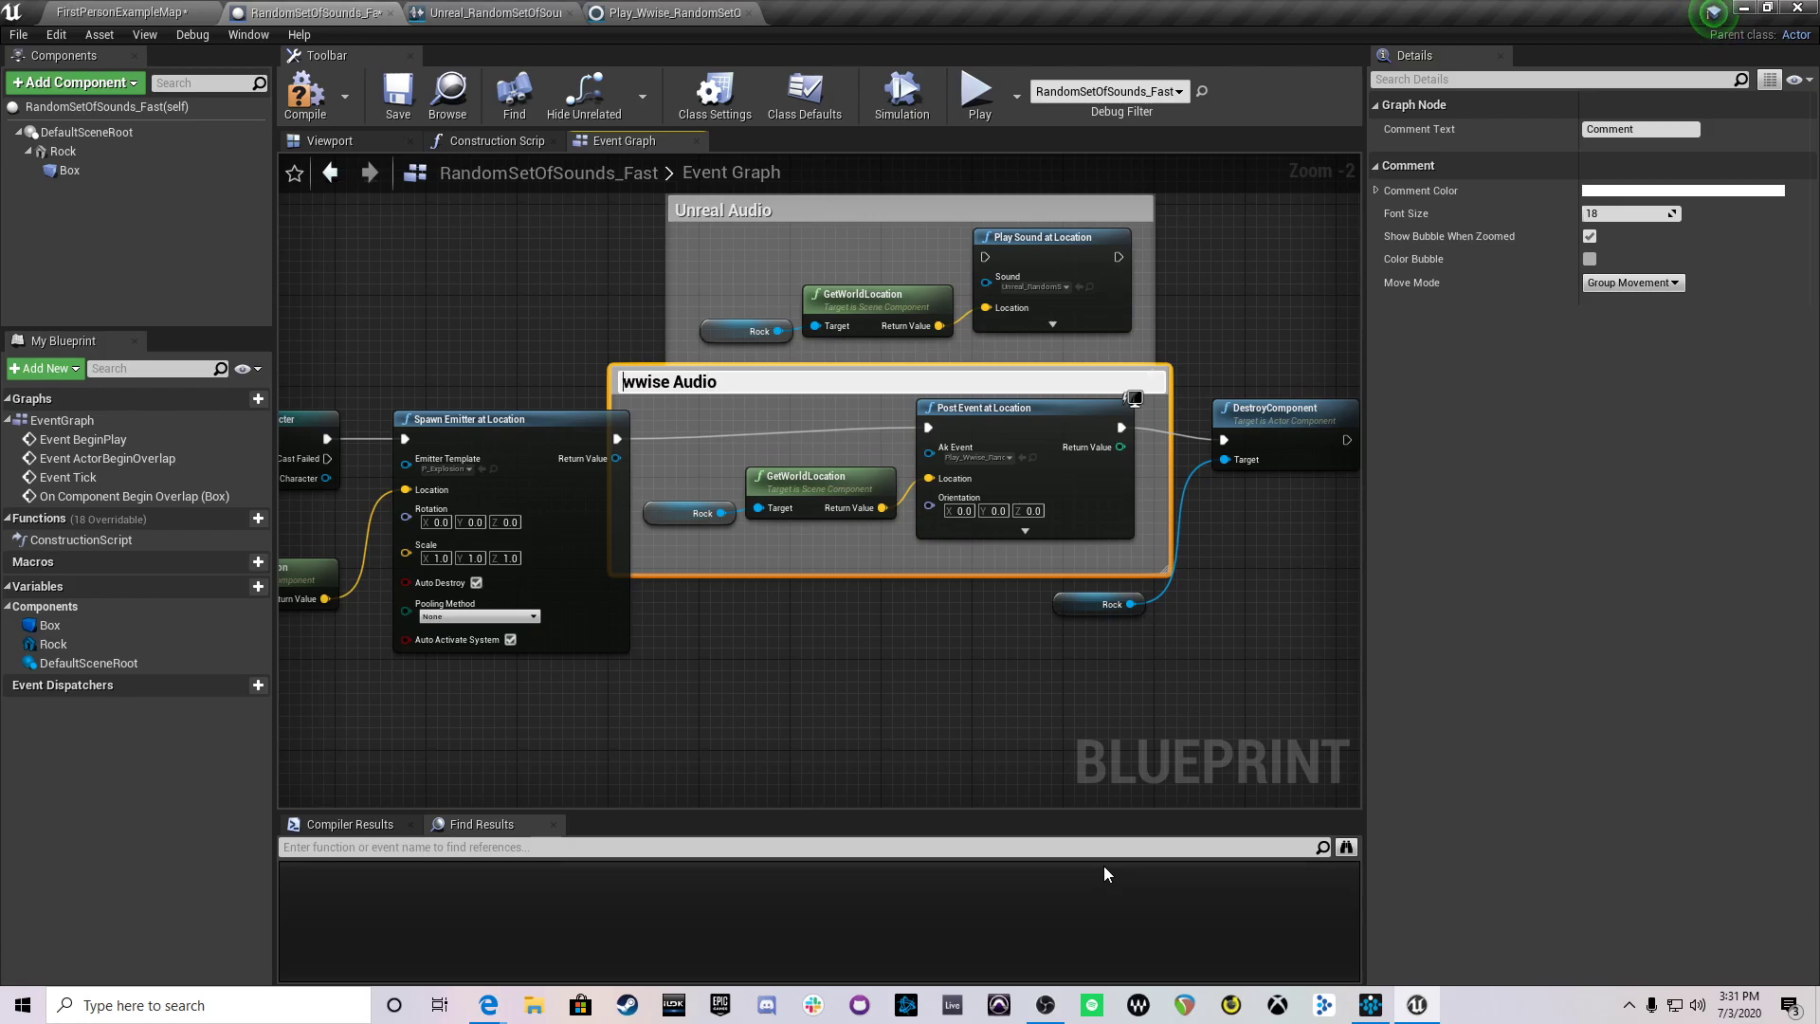
{"action": "type", "text": "io"}
{"action": "key", "text": "Home"}
{"action": "key", "text": "Delete"}
{"action": "type", "text": "W"}
{"action": "key", "text": "Return"}
Step: Shift the Wwise Audio group clear of the Spawn Emitter at Location node and save the blueprint
{"action": "scroll", "coordinate": [954, 640], "scroll_direction": "down", "scroll_amount": 2}
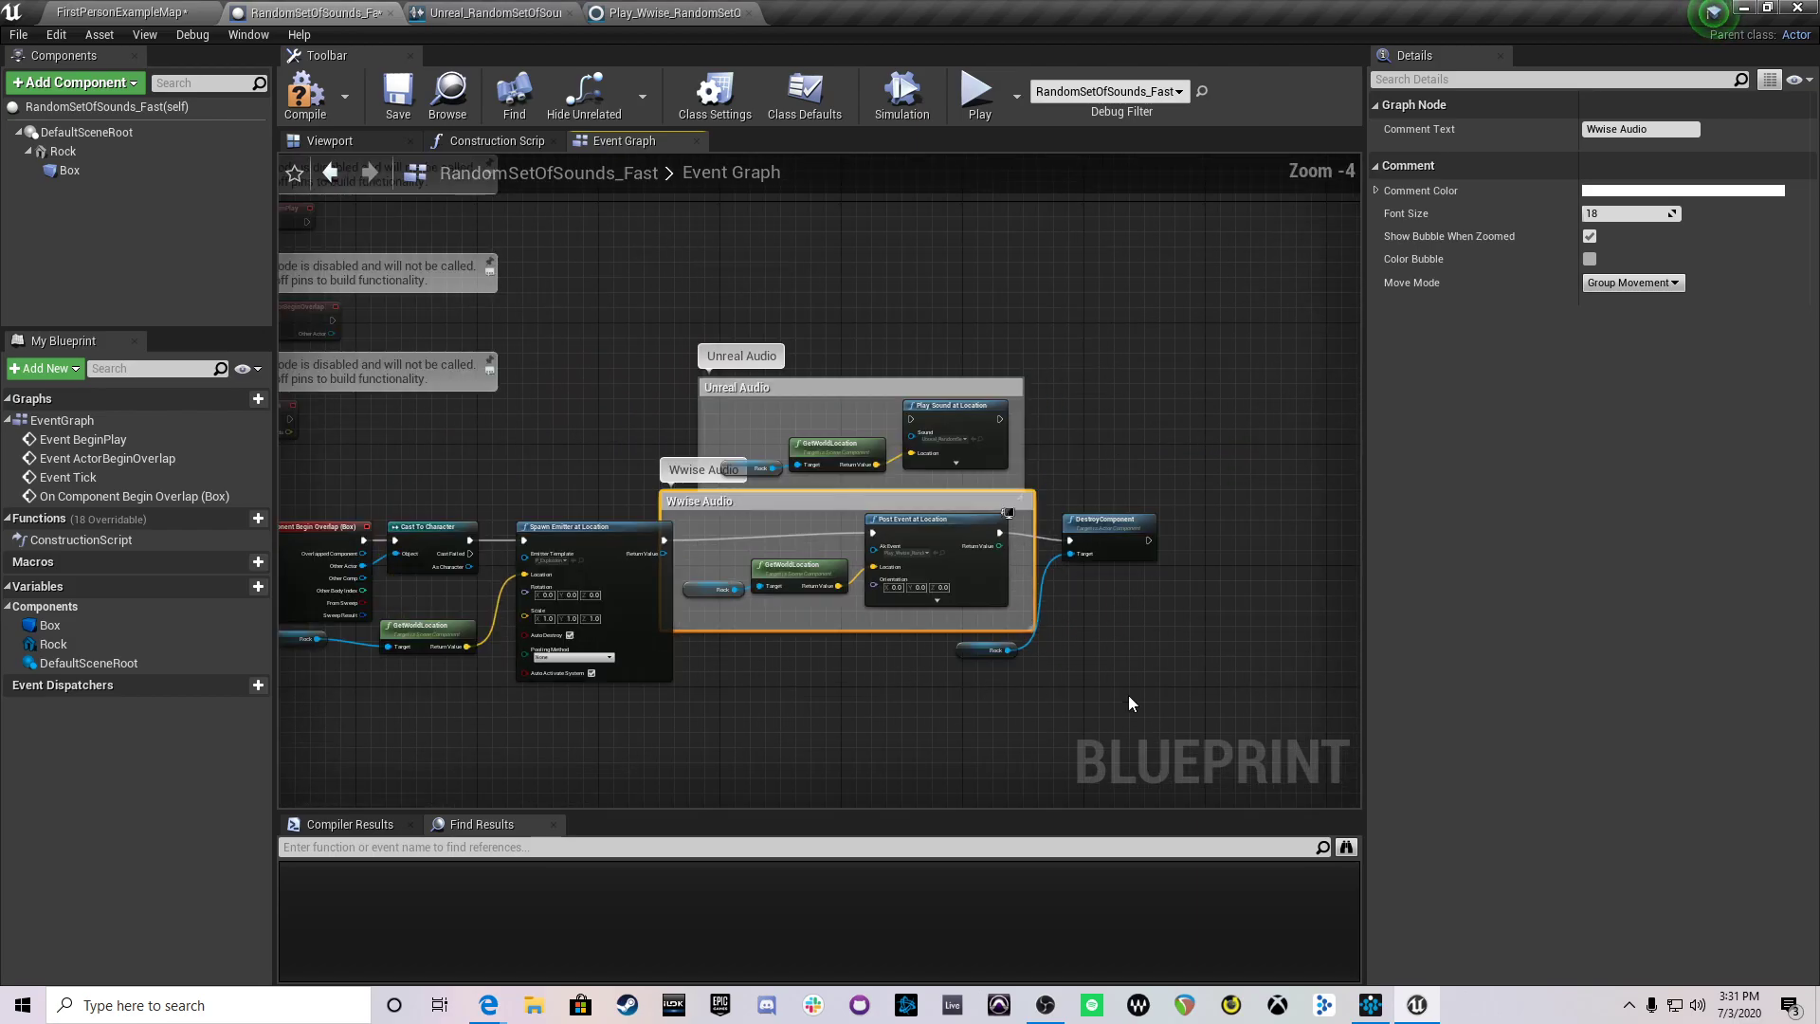
{"action": "left_click", "coordinate": [1106, 691]}
{"action": "left_click_drag", "start_coordinate": [924, 507], "coordinate": [947, 507]}
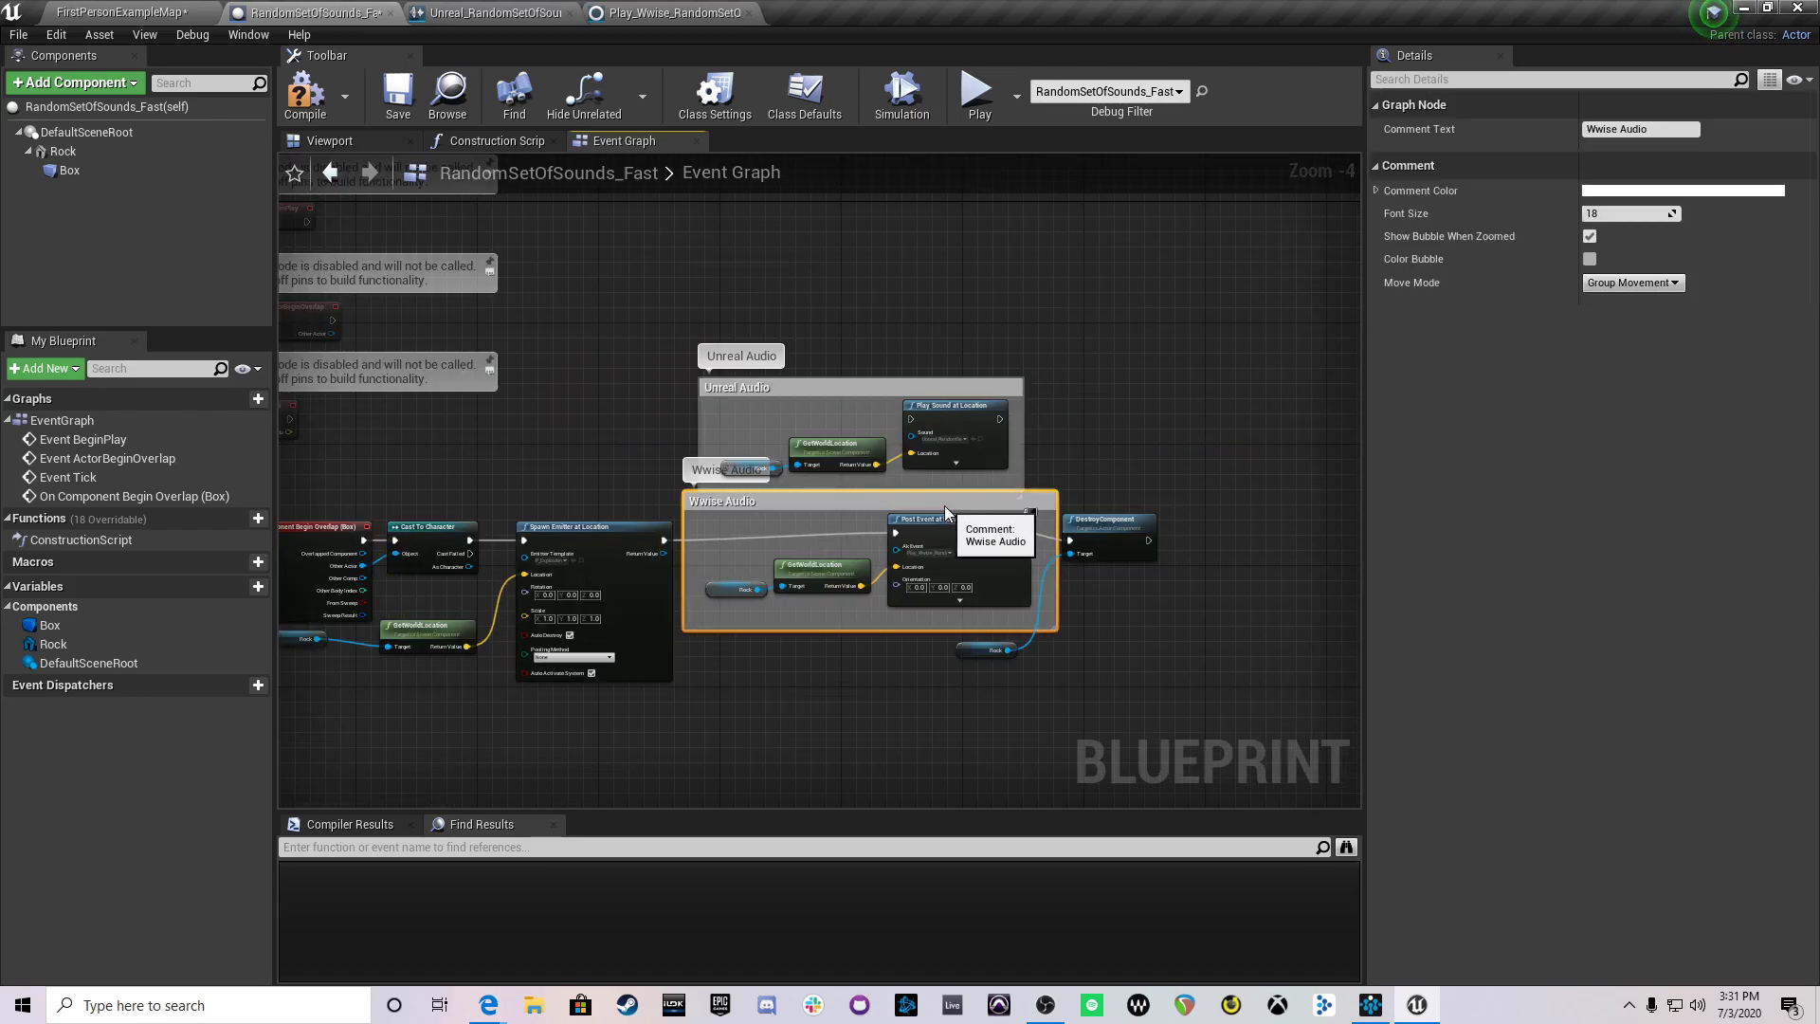
{"action": "left_click", "coordinate": [1138, 644]}
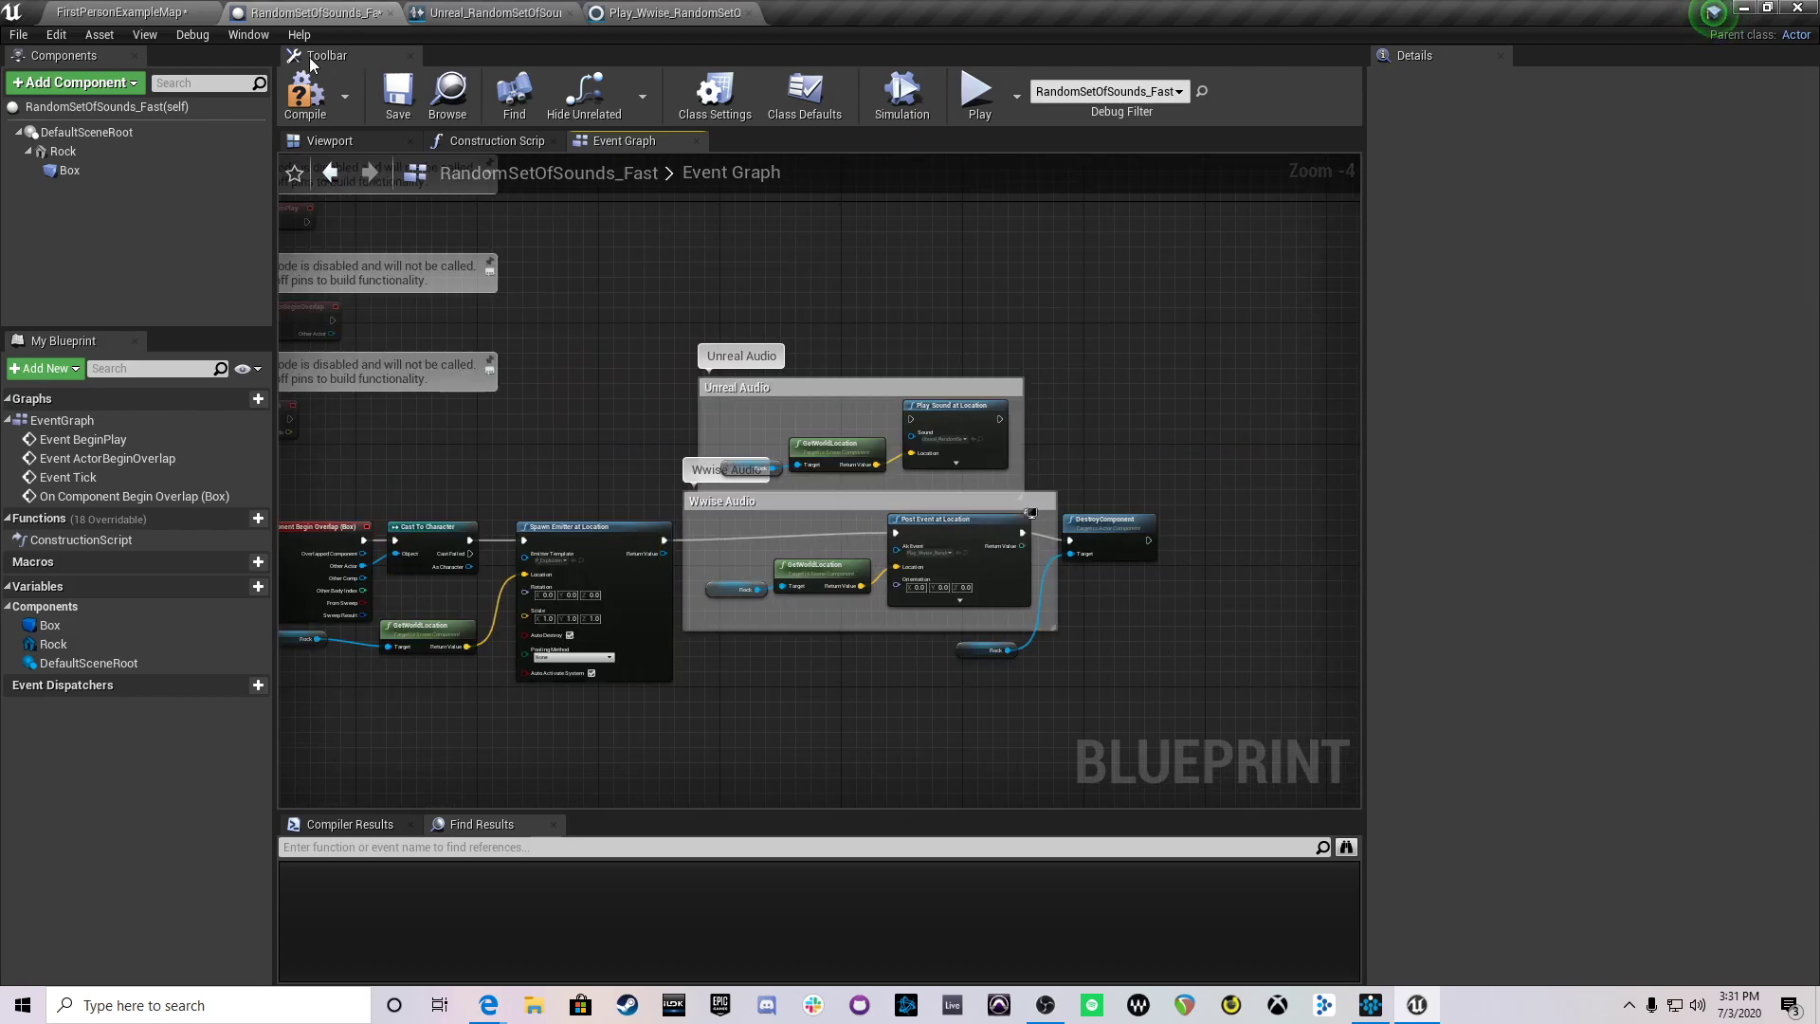
{"action": "left_click", "coordinate": [396, 107]}
Step: Play-test the level by walking into the rock to trigger the Wwise sound, and end the session
{"action": "left_click", "coordinate": [120, 12]}
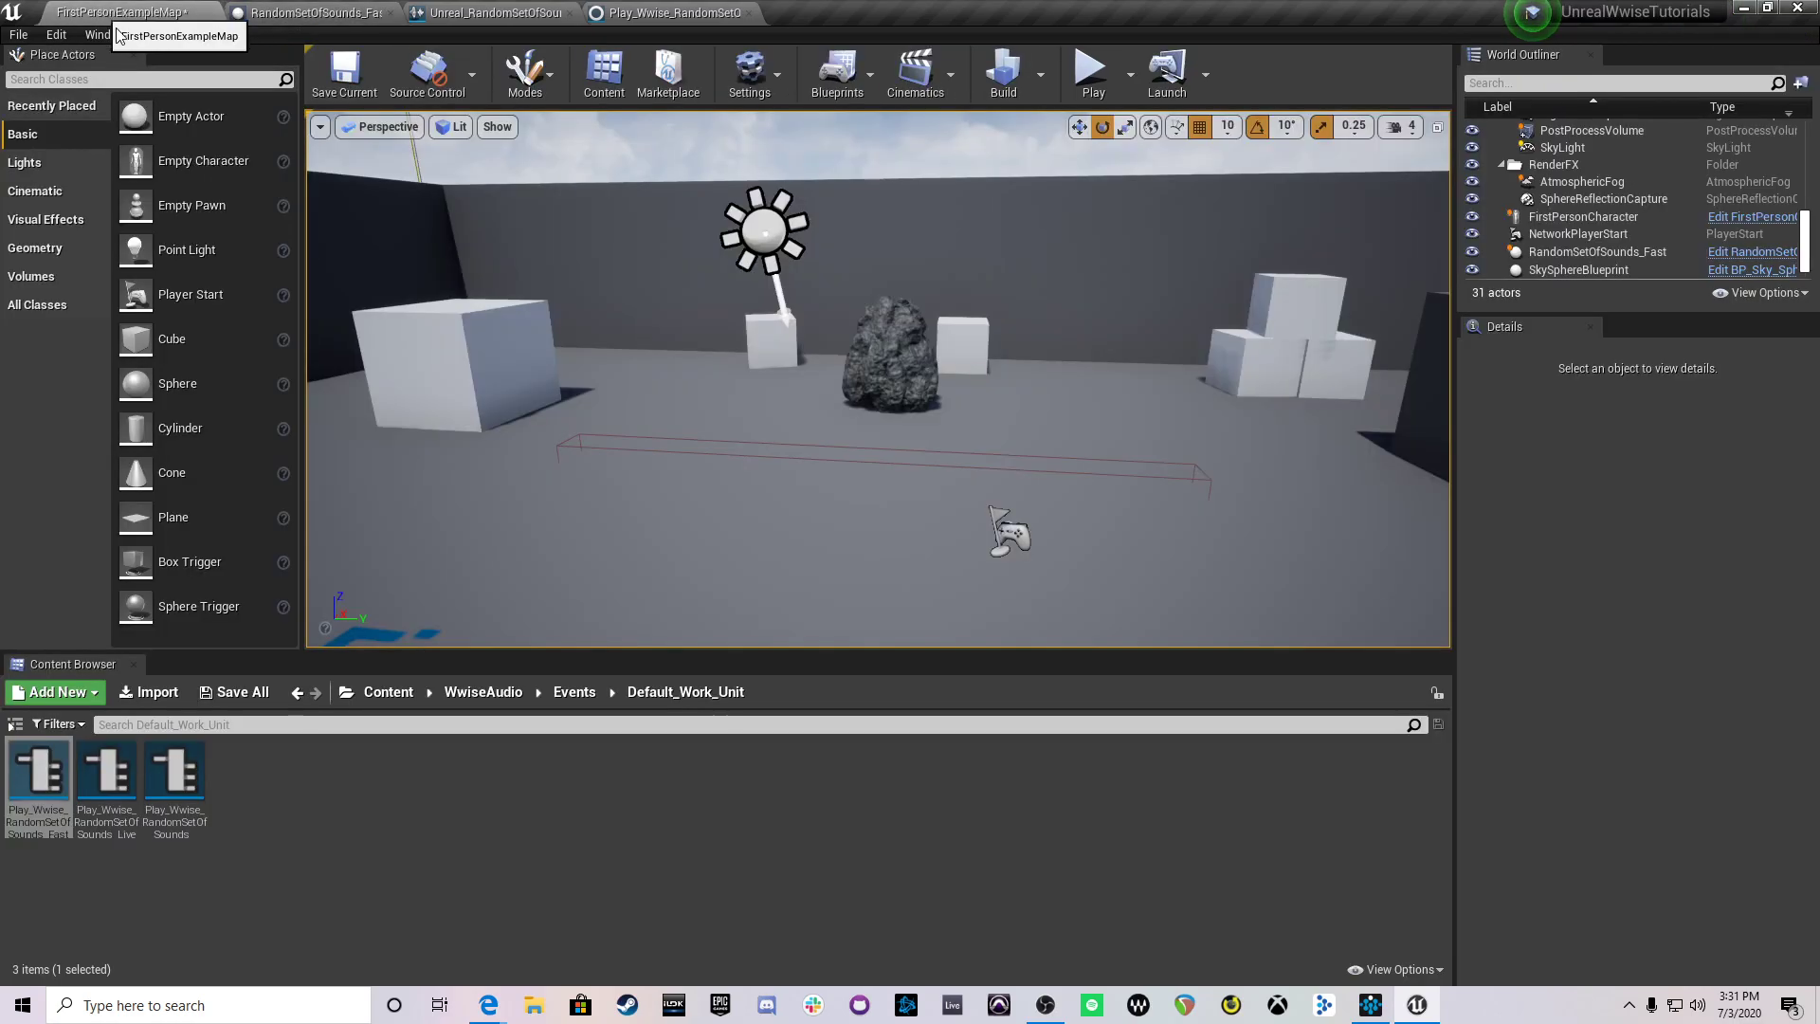
{"action": "left_click", "coordinate": [1091, 72]}
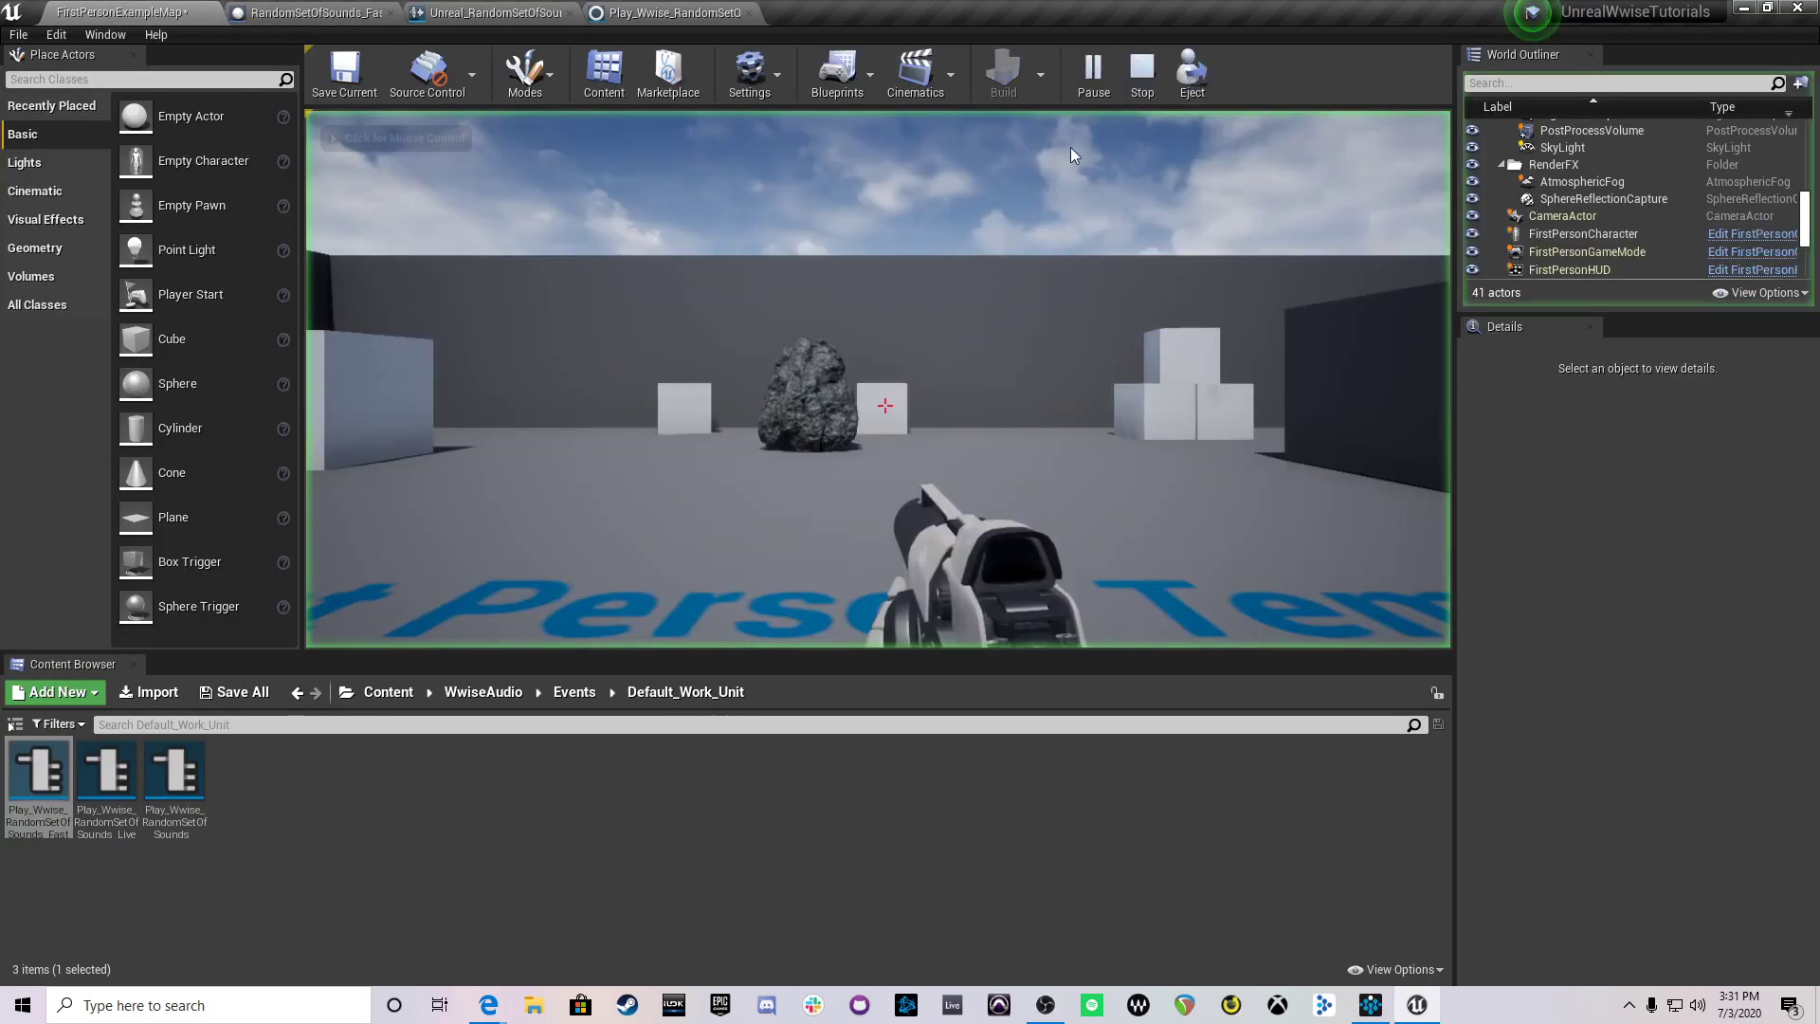
{"action": "key", "text": "w"}
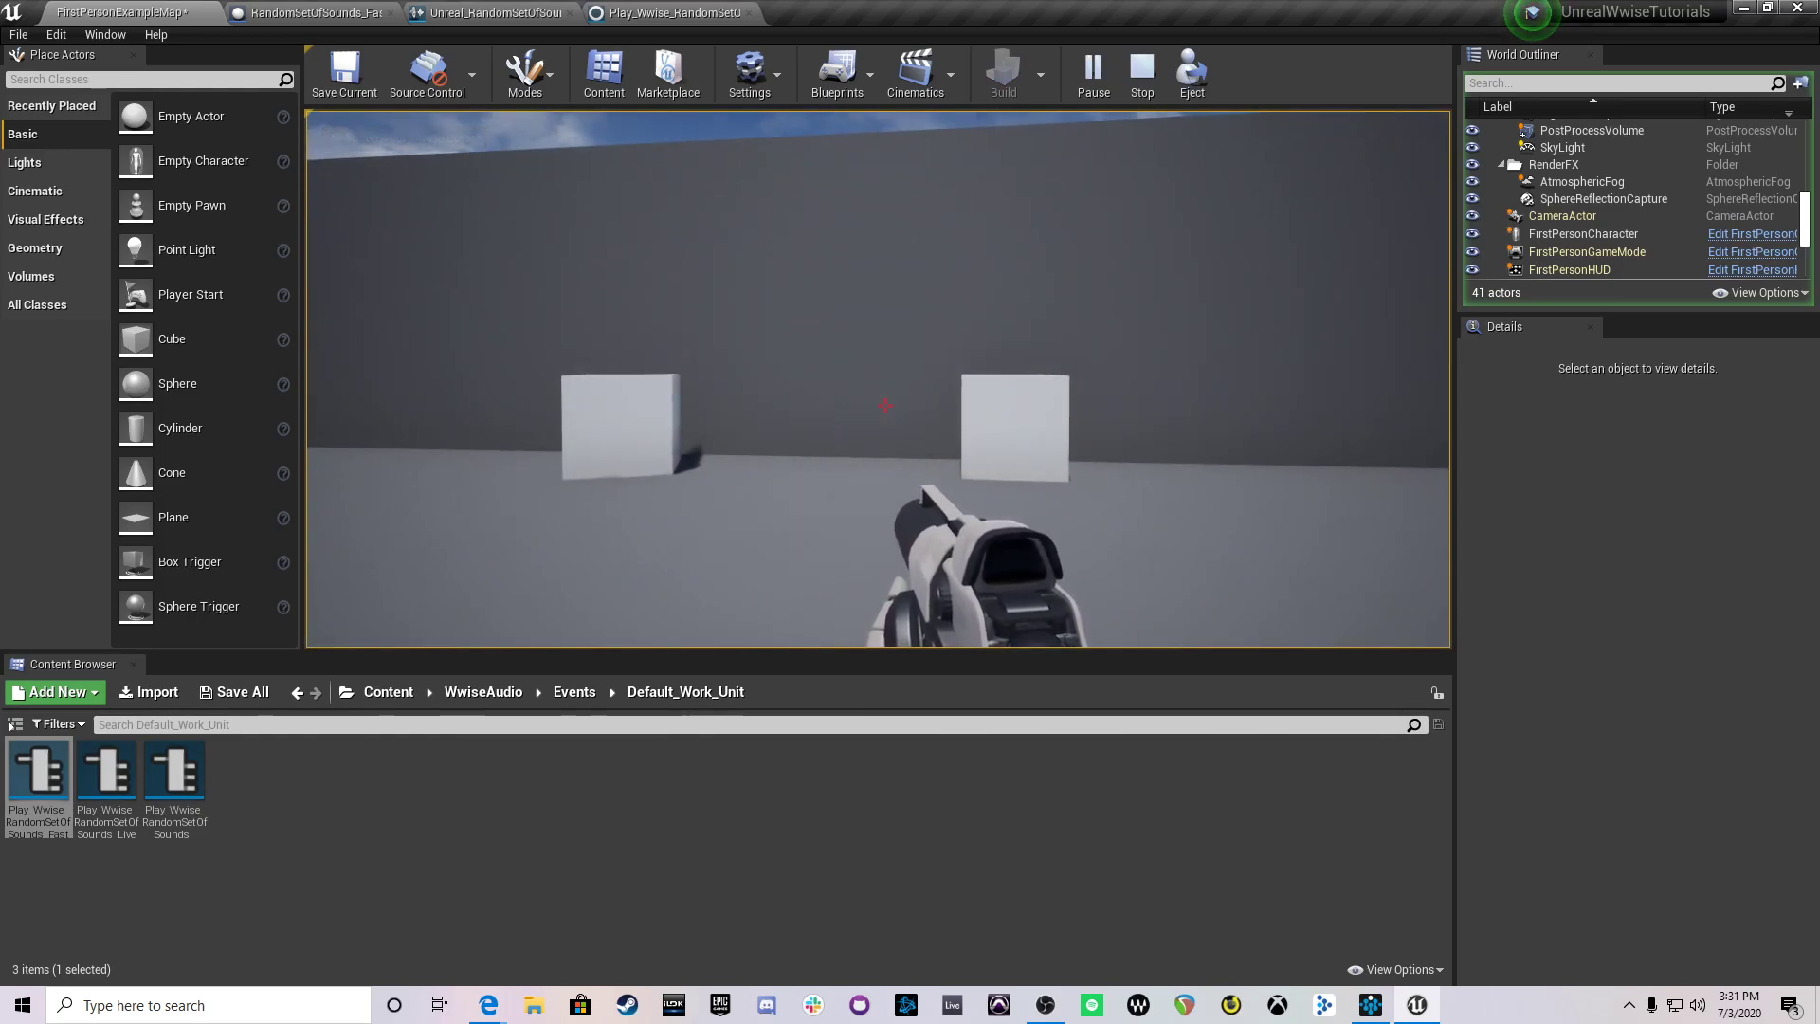
{"action": "key", "text": "Escape"}
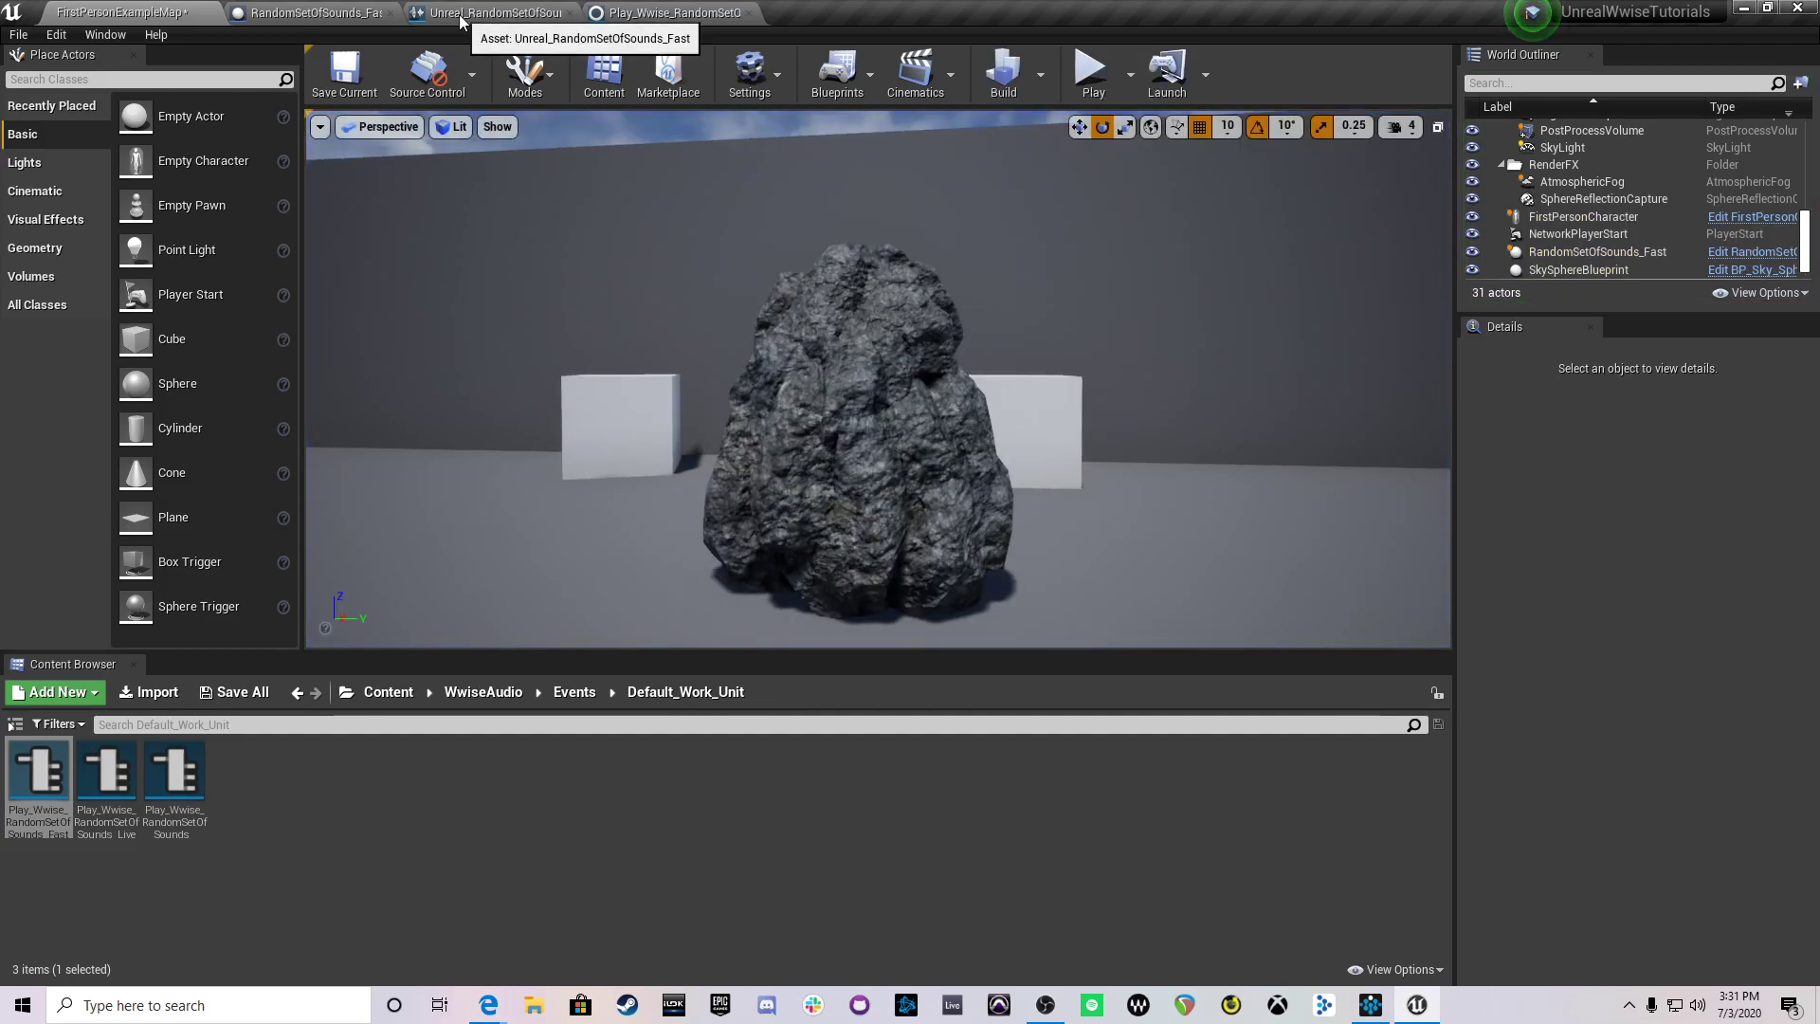
Step: Back in the blueprint graph, move the Unreal Audio group up so it no longer overlaps the Wwise Audio group
{"action": "left_click", "coordinate": [365, 12]}
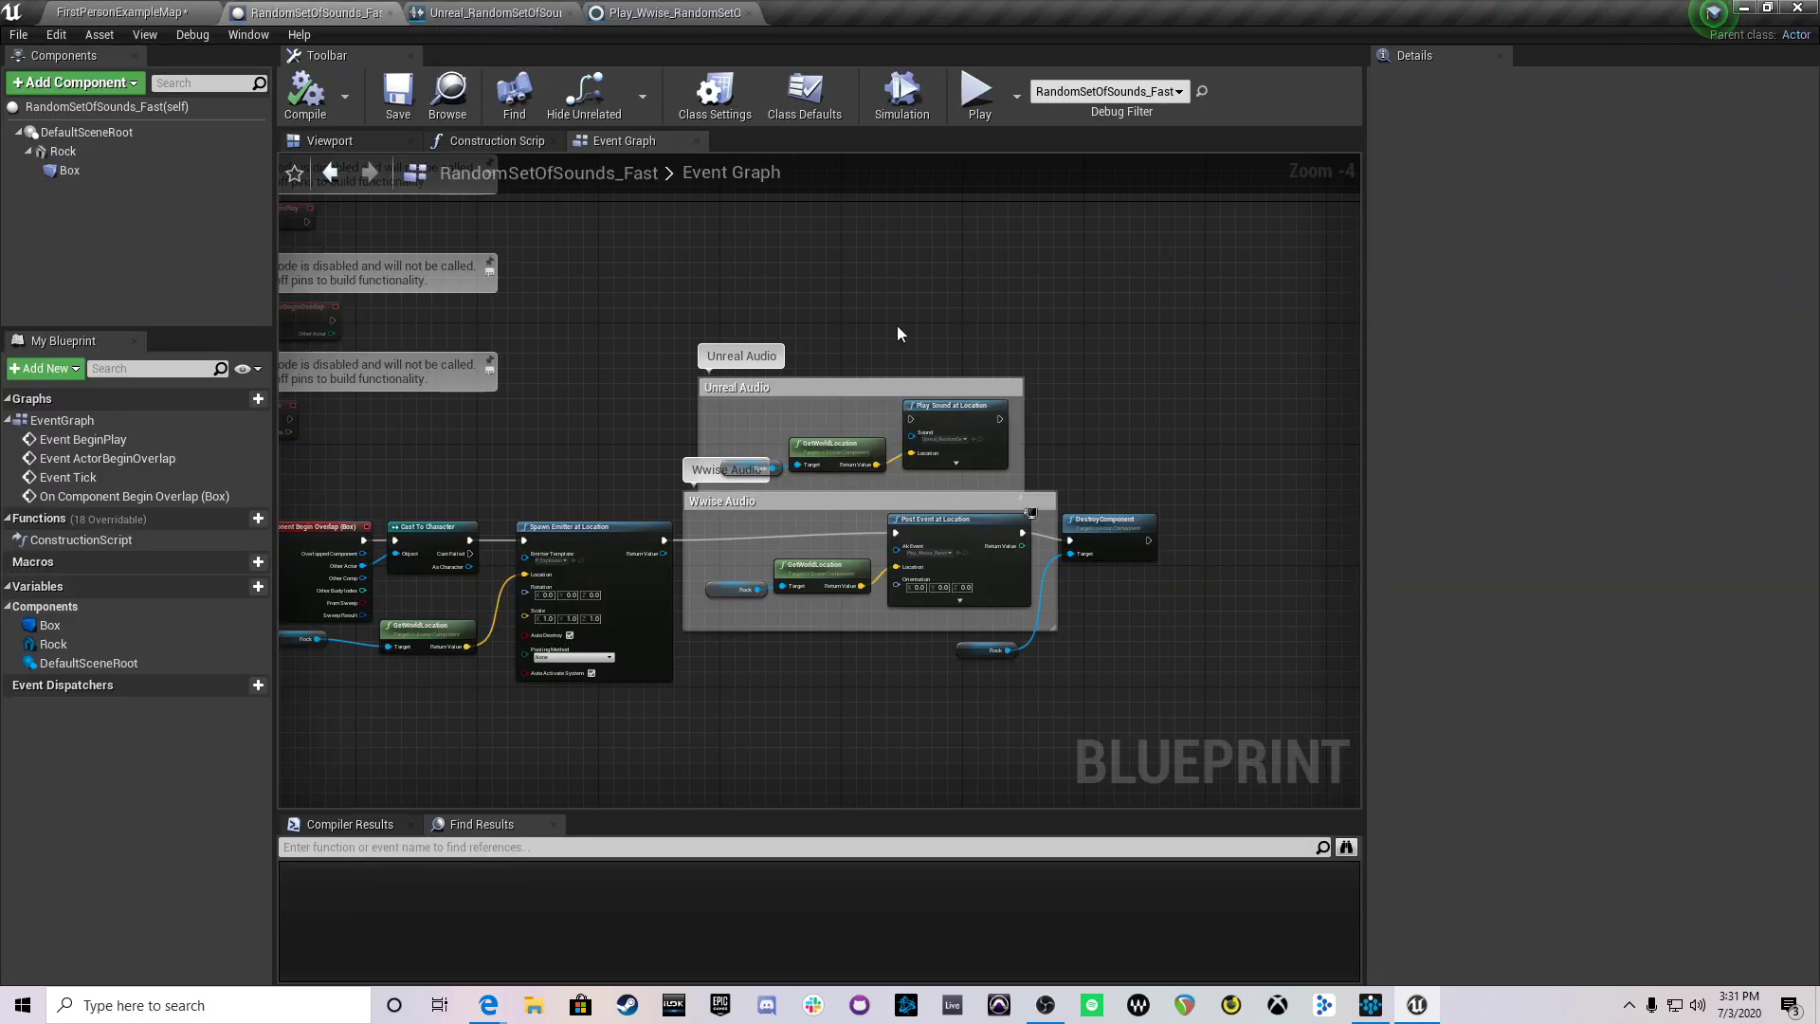
{"action": "left_click_drag", "start_coordinate": [900, 337], "coordinate": [838, 396]}
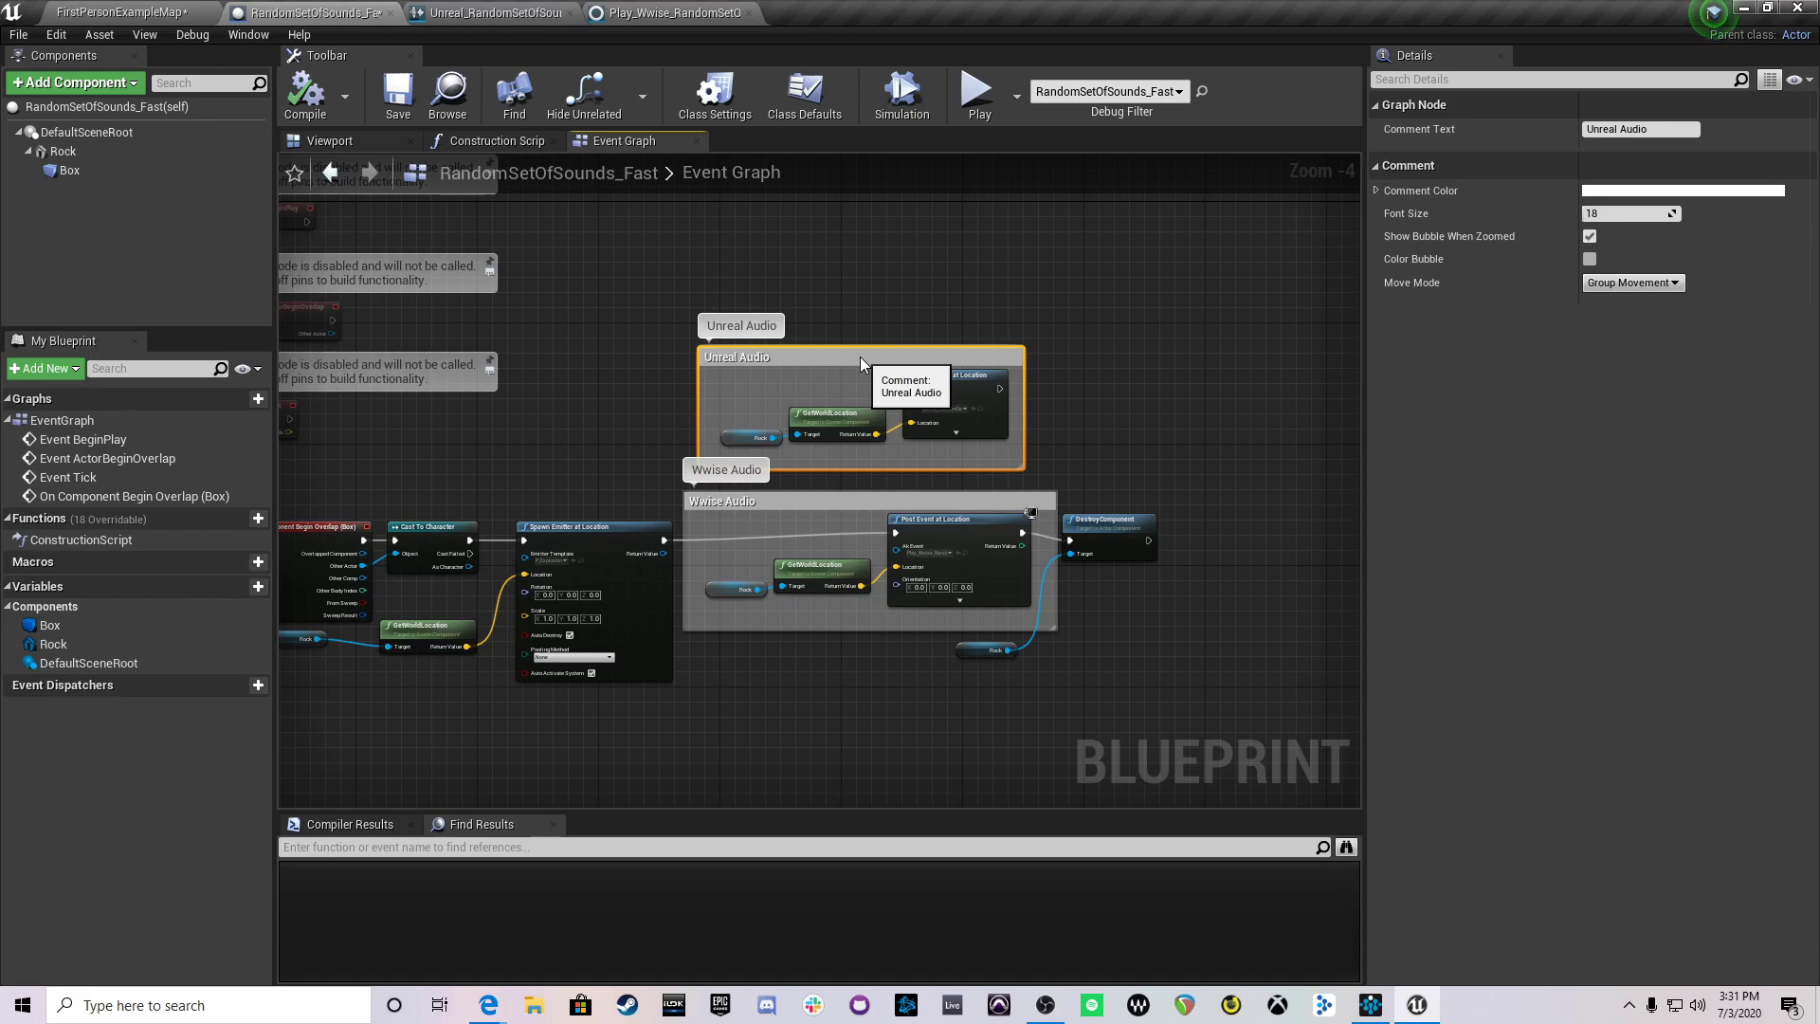
{"action": "key", "text": "Home"}
{"action": "scroll", "coordinate": [1037, 385], "scroll_direction": "down", "scroll_amount": 3}
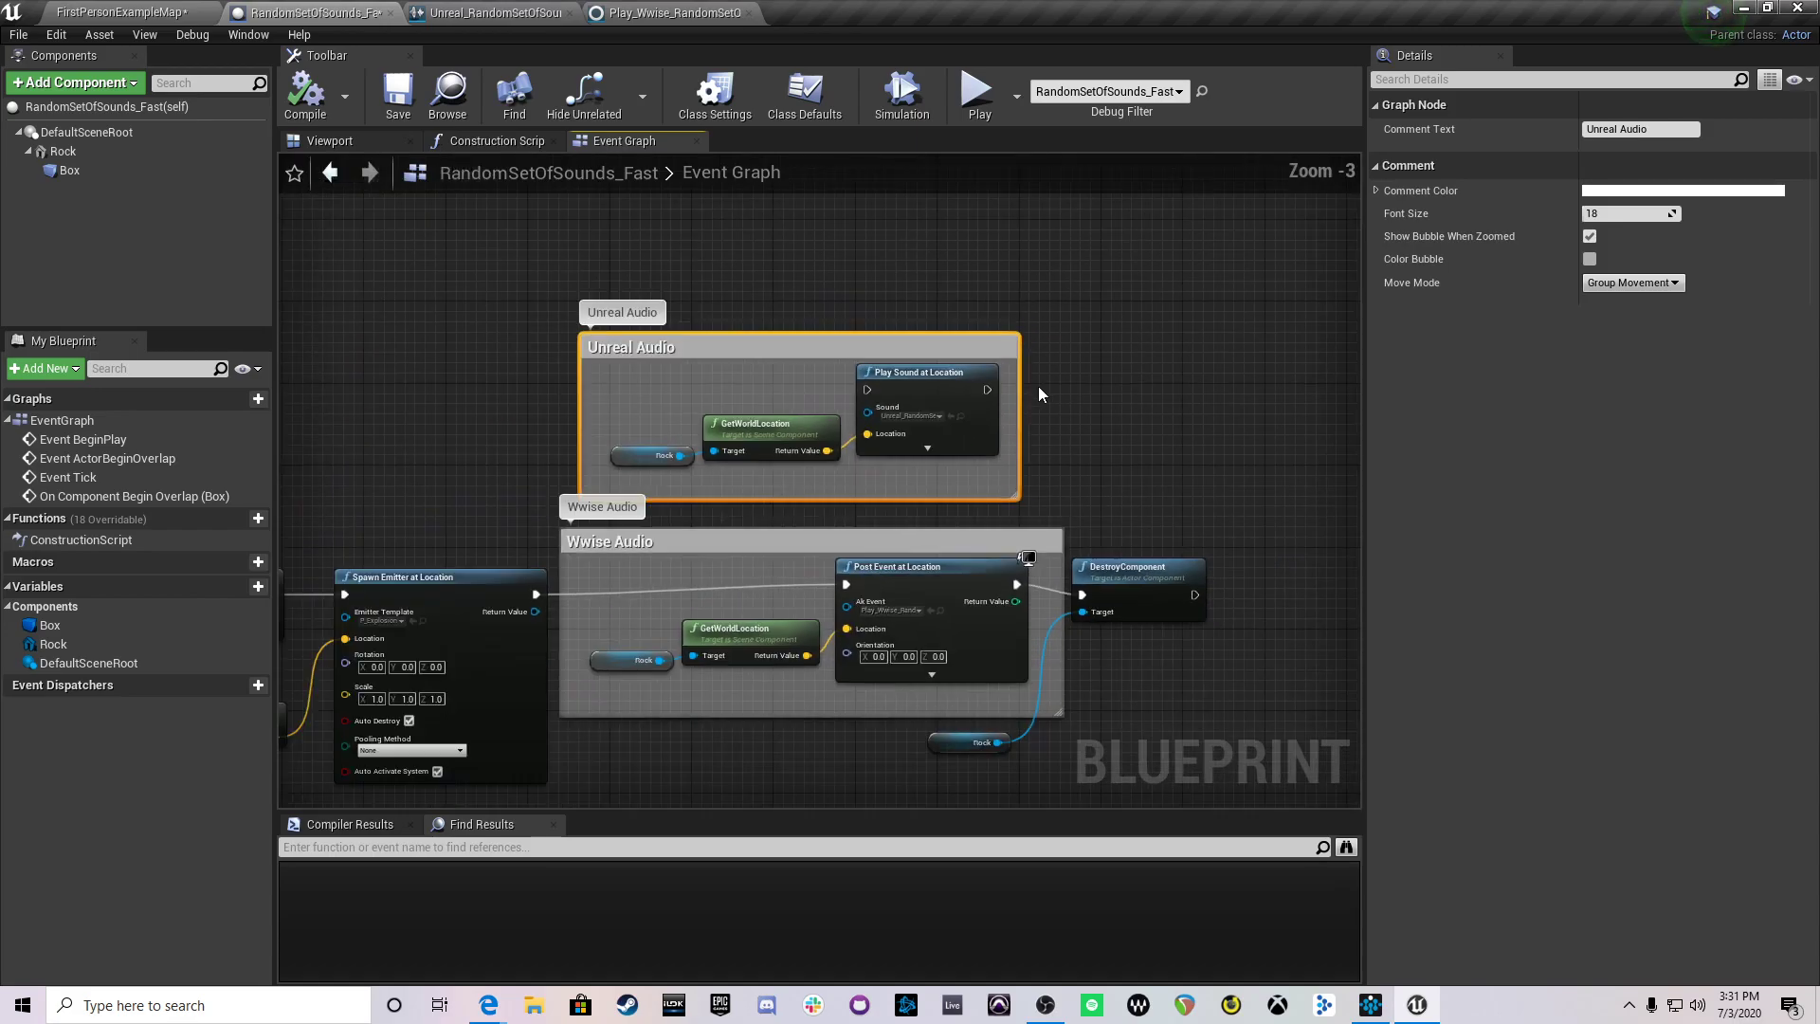
{"action": "left_click", "coordinate": [737, 538]}
{"action": "left_click", "coordinate": [748, 353]}
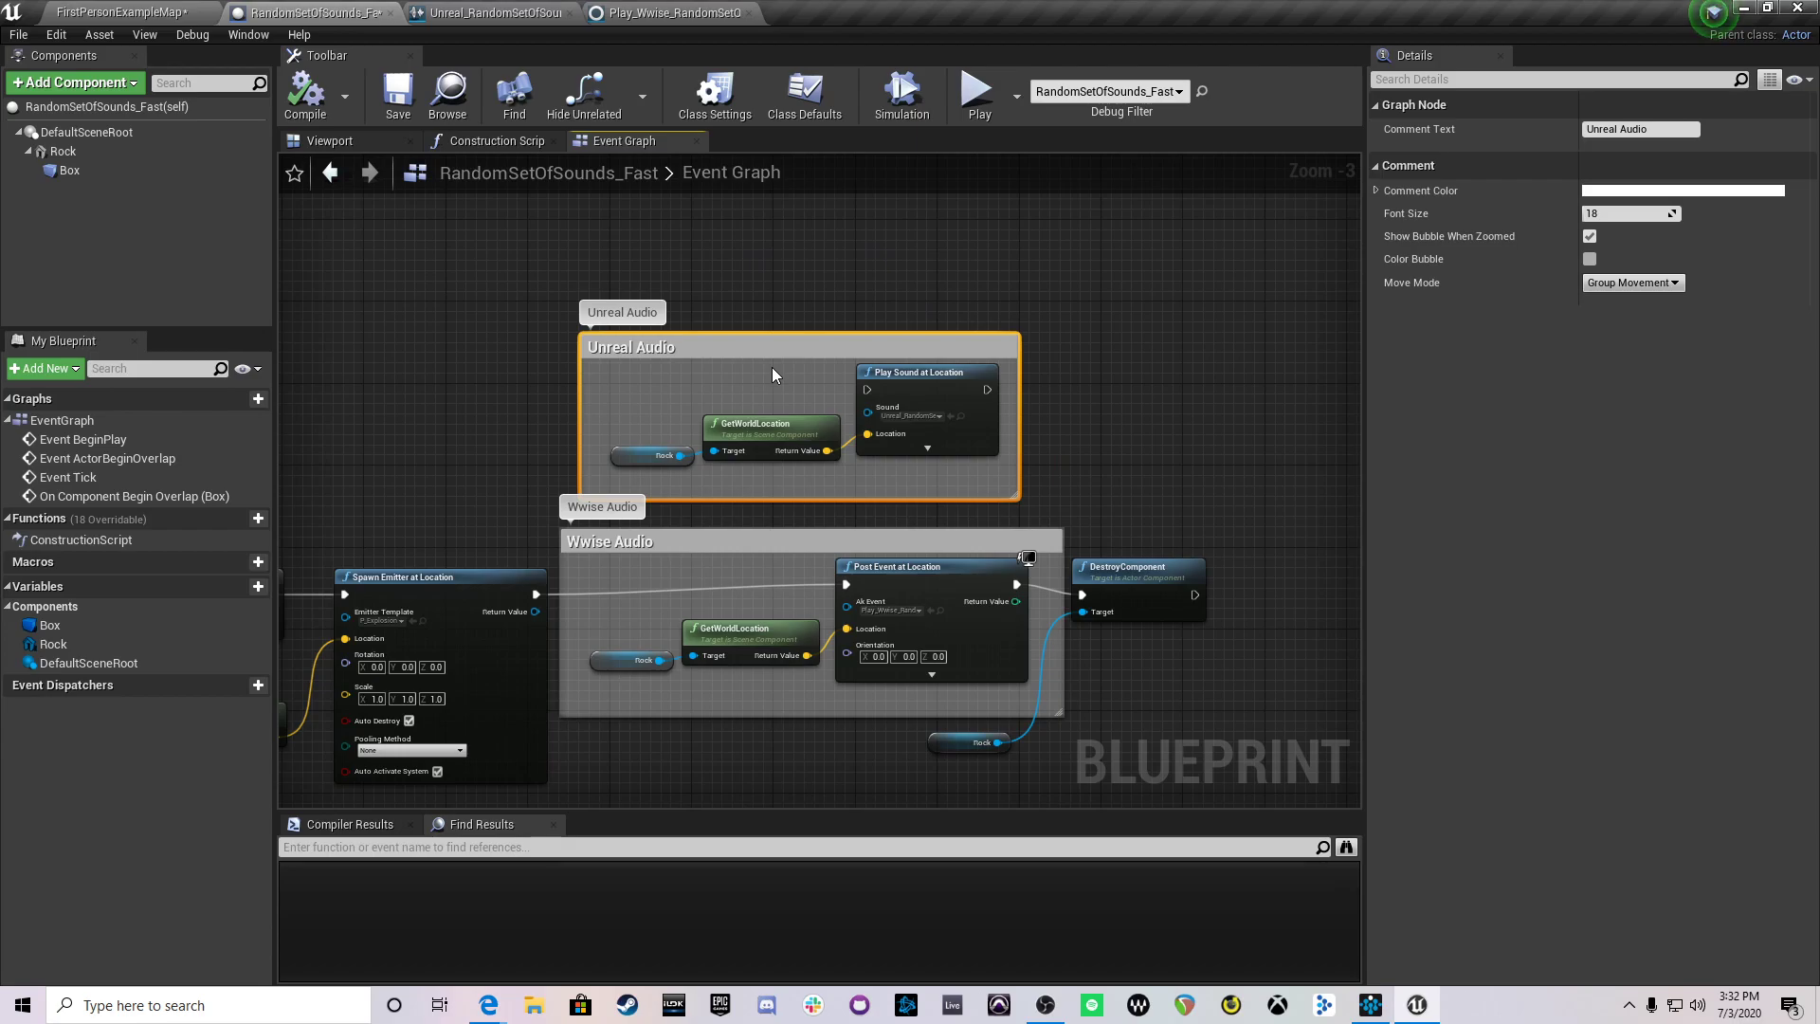
Step: Return to the level and examine the Sounds asset types that can be created in the root Content folder
{"action": "left_click", "coordinate": [204, 13]}
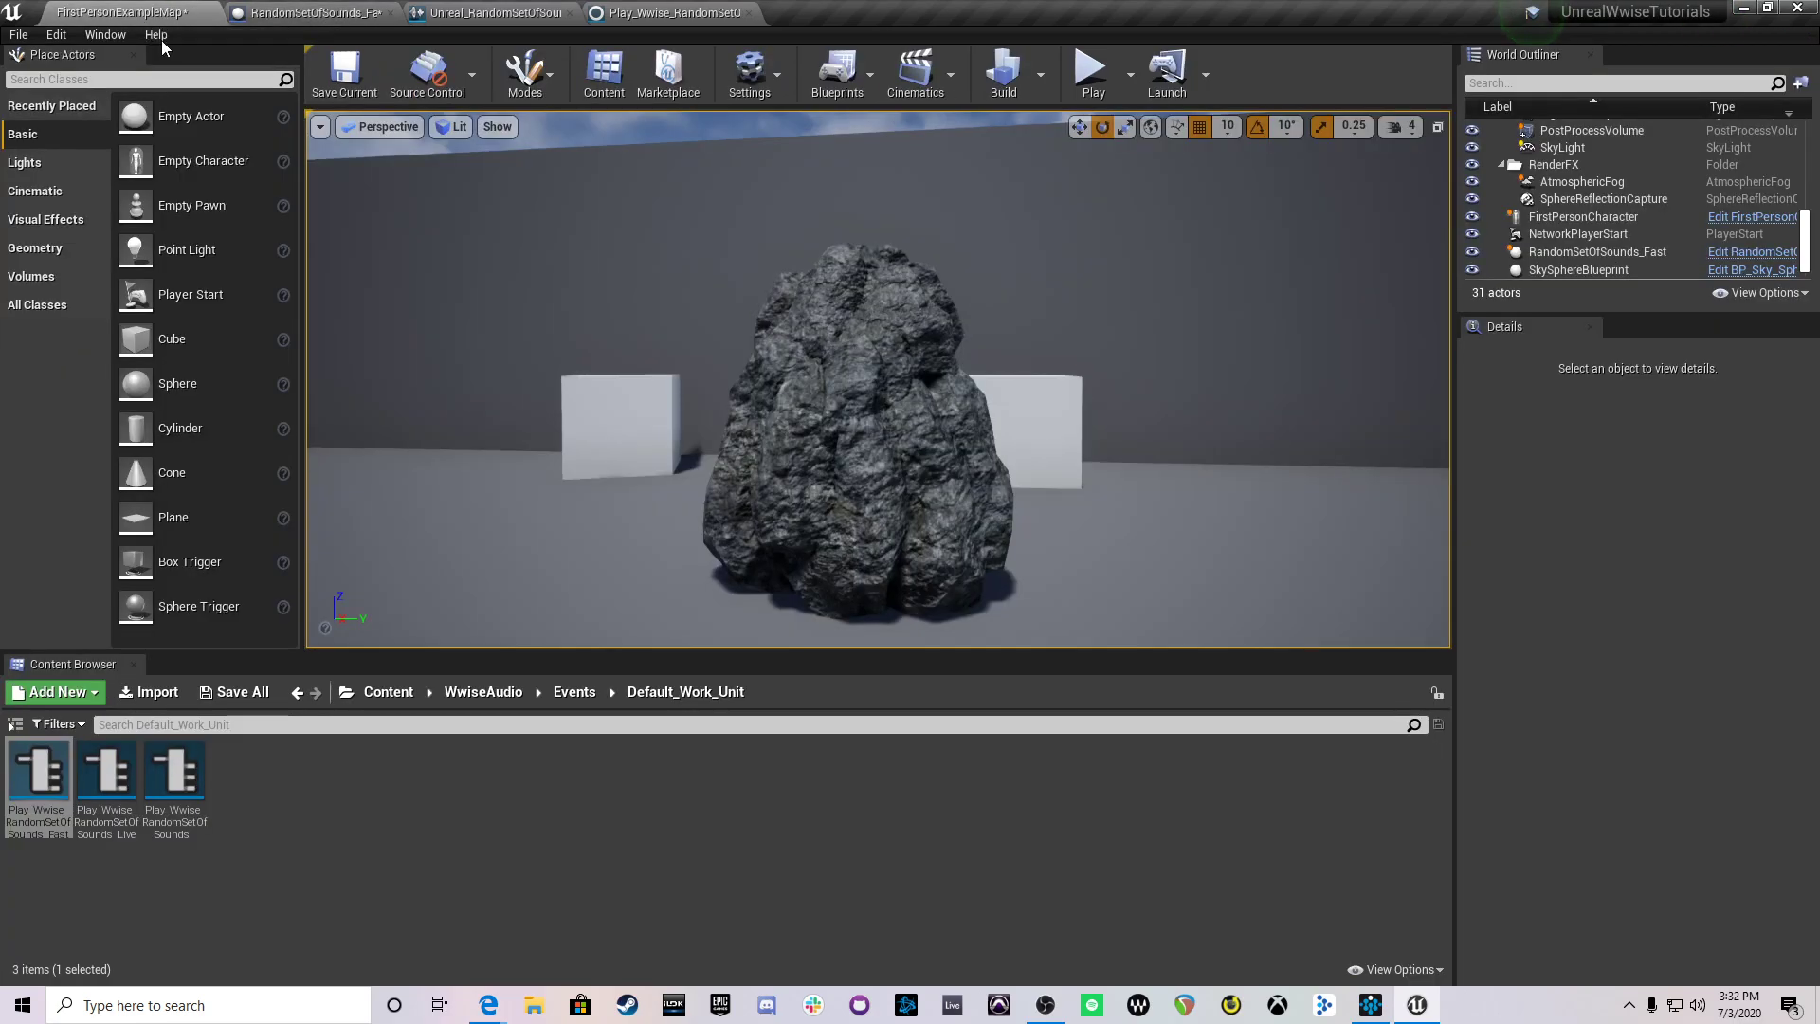
{"action": "left_click", "coordinate": [402, 691]}
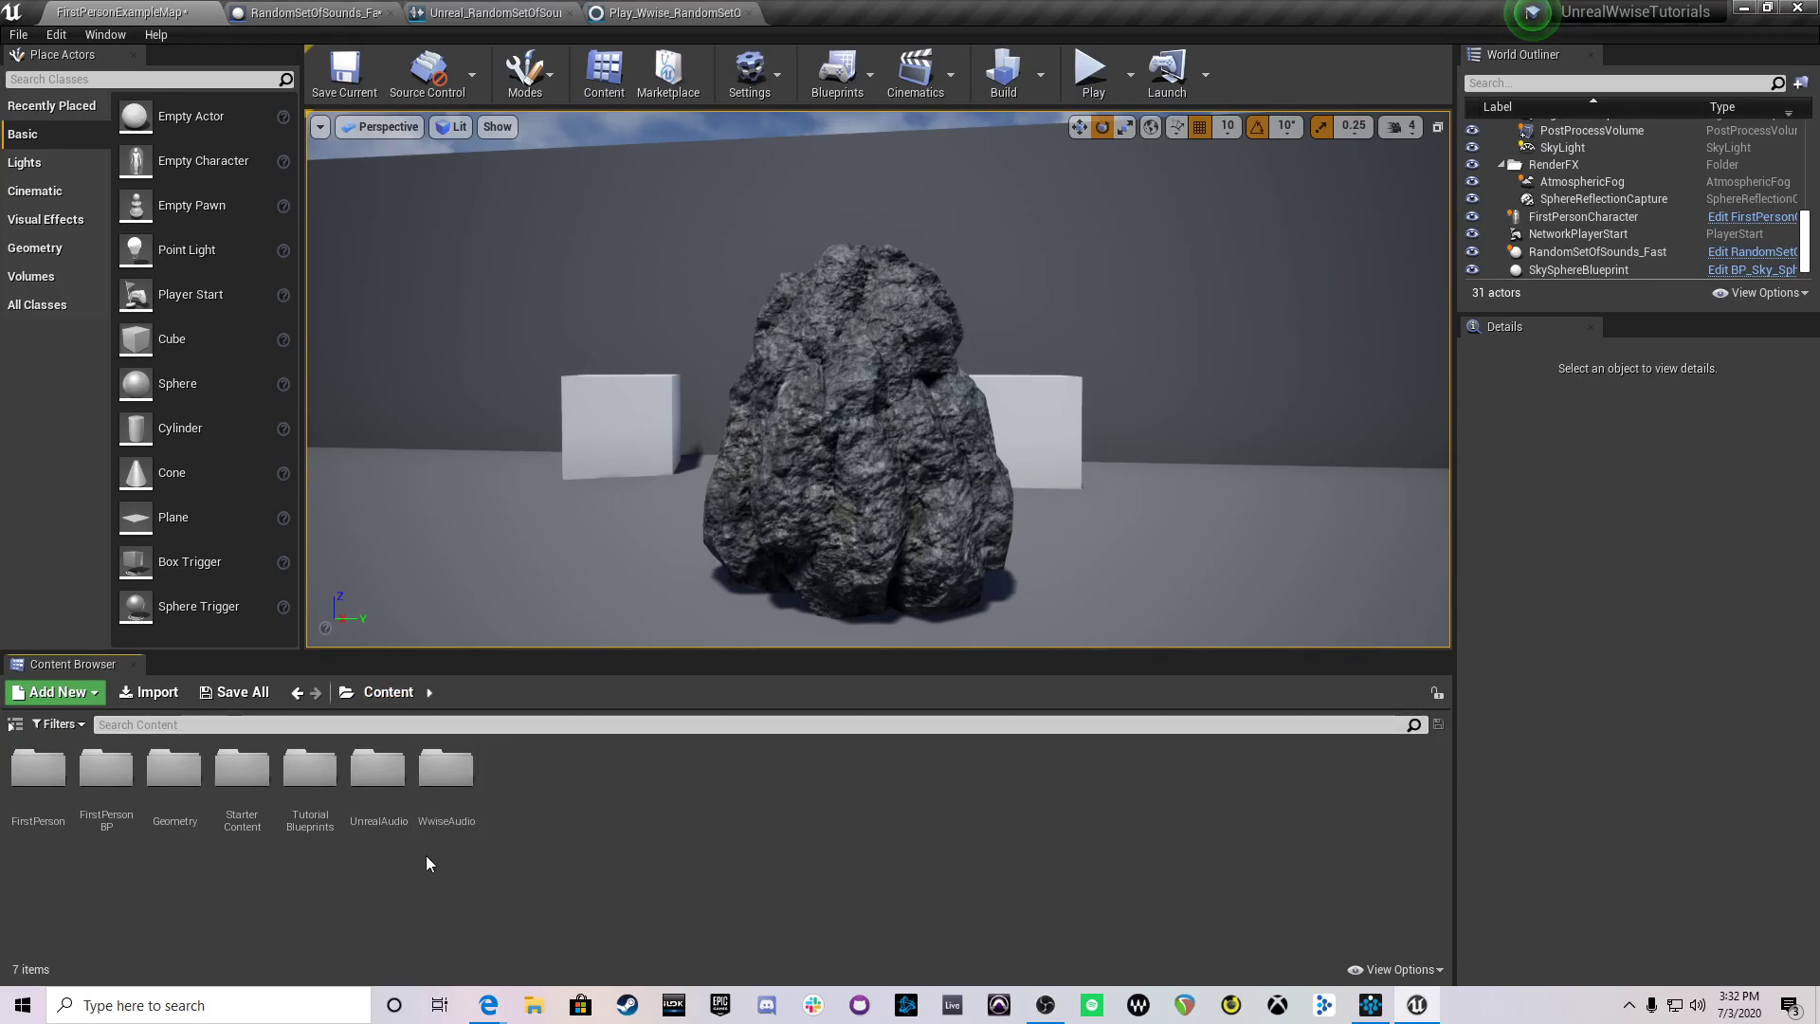
{"action": "right_click", "coordinate": [545, 847]}
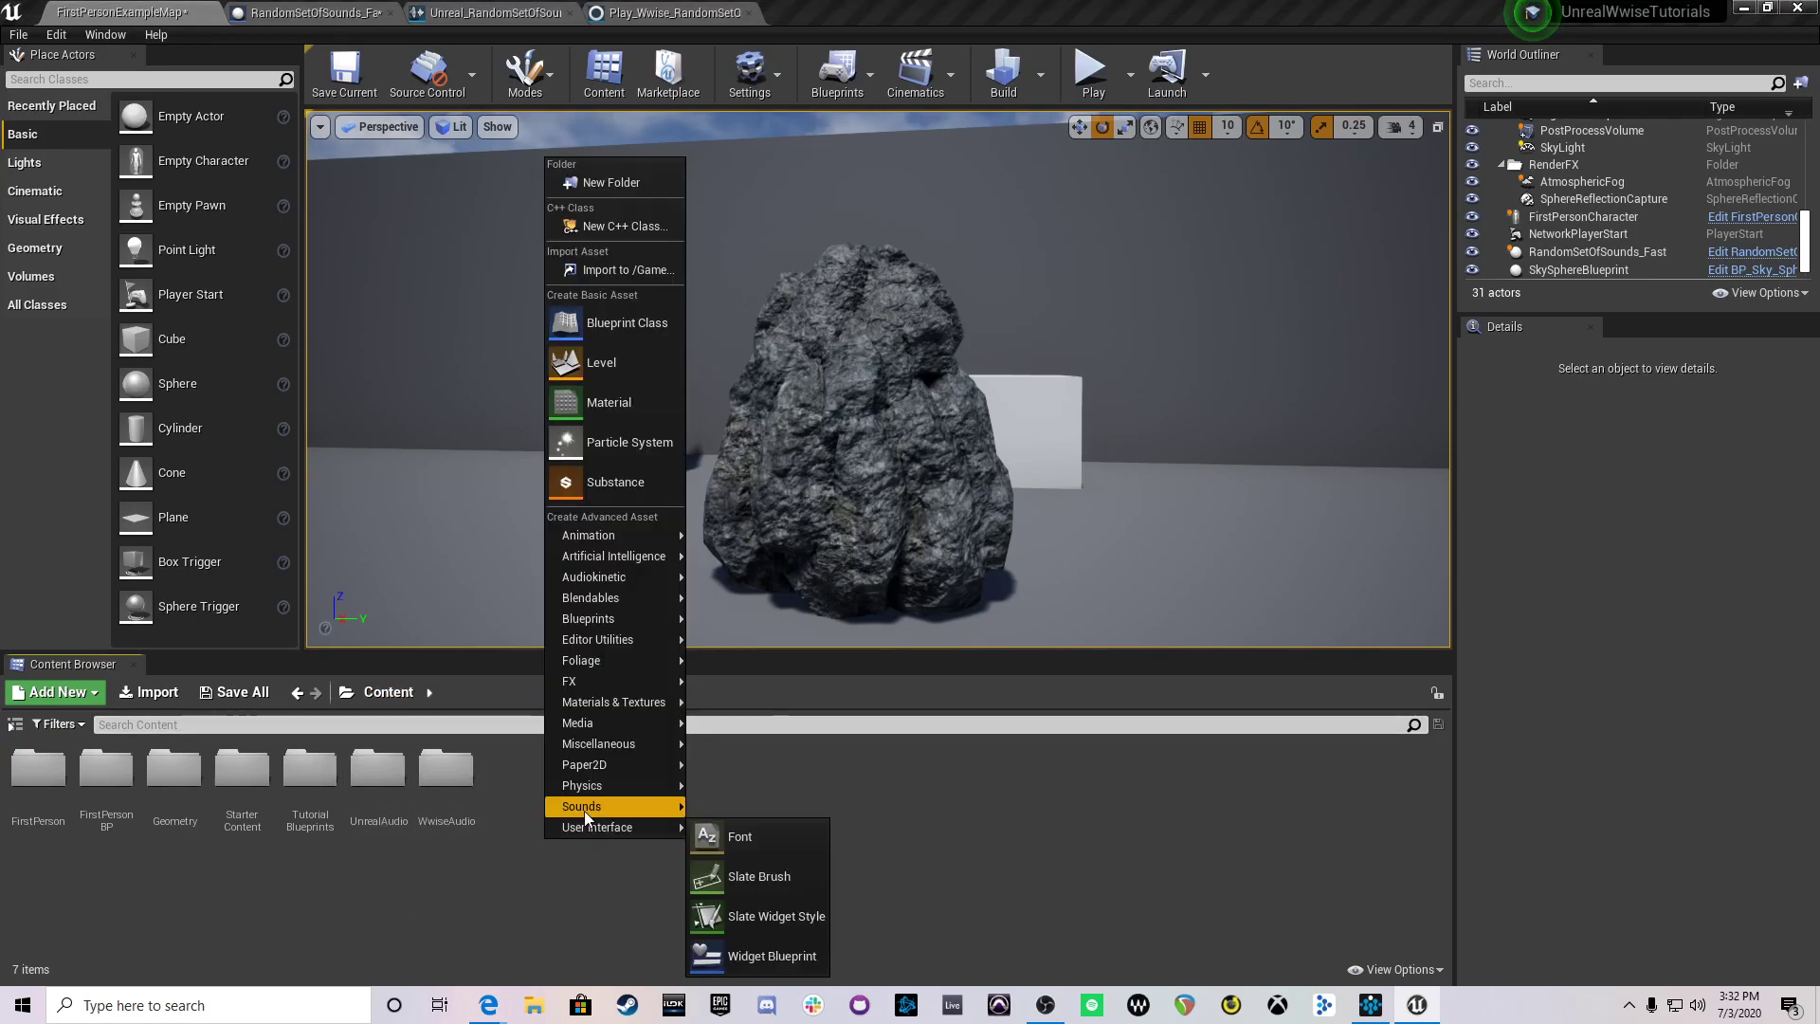
{"action": "mouse_move", "coordinate": [584, 808]}
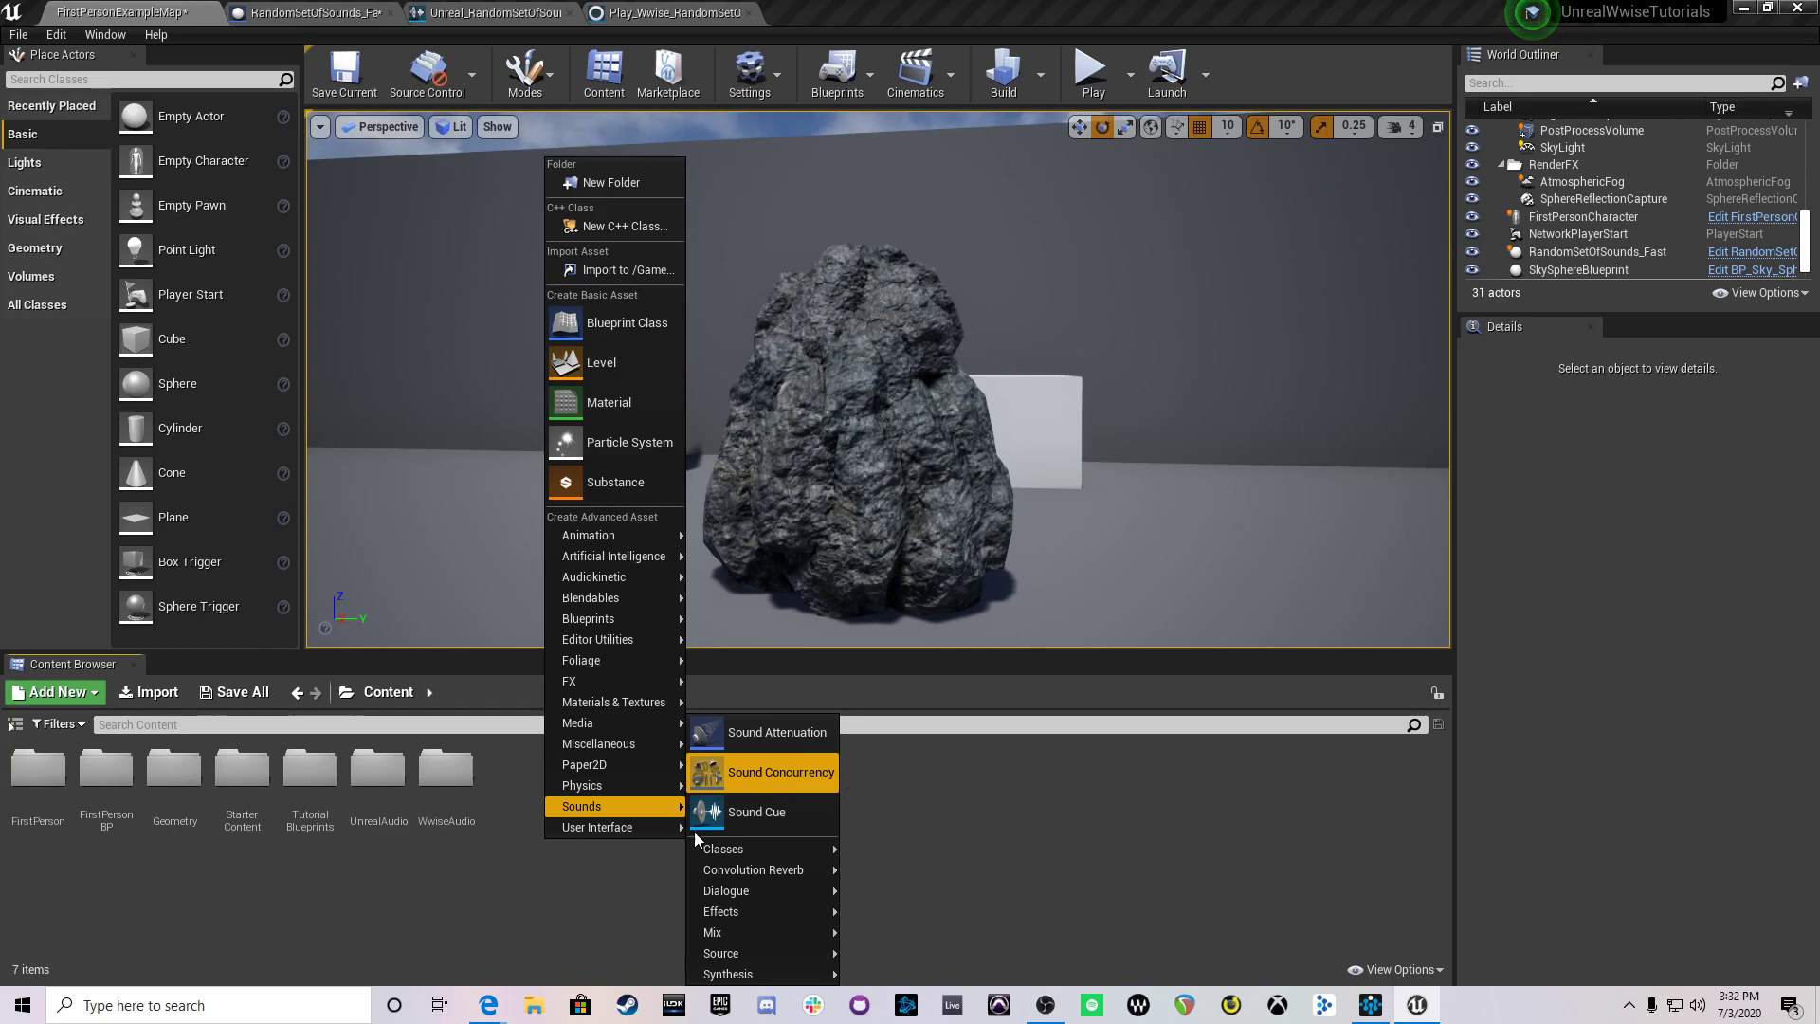
{"action": "left_click", "coordinate": [573, 873]}
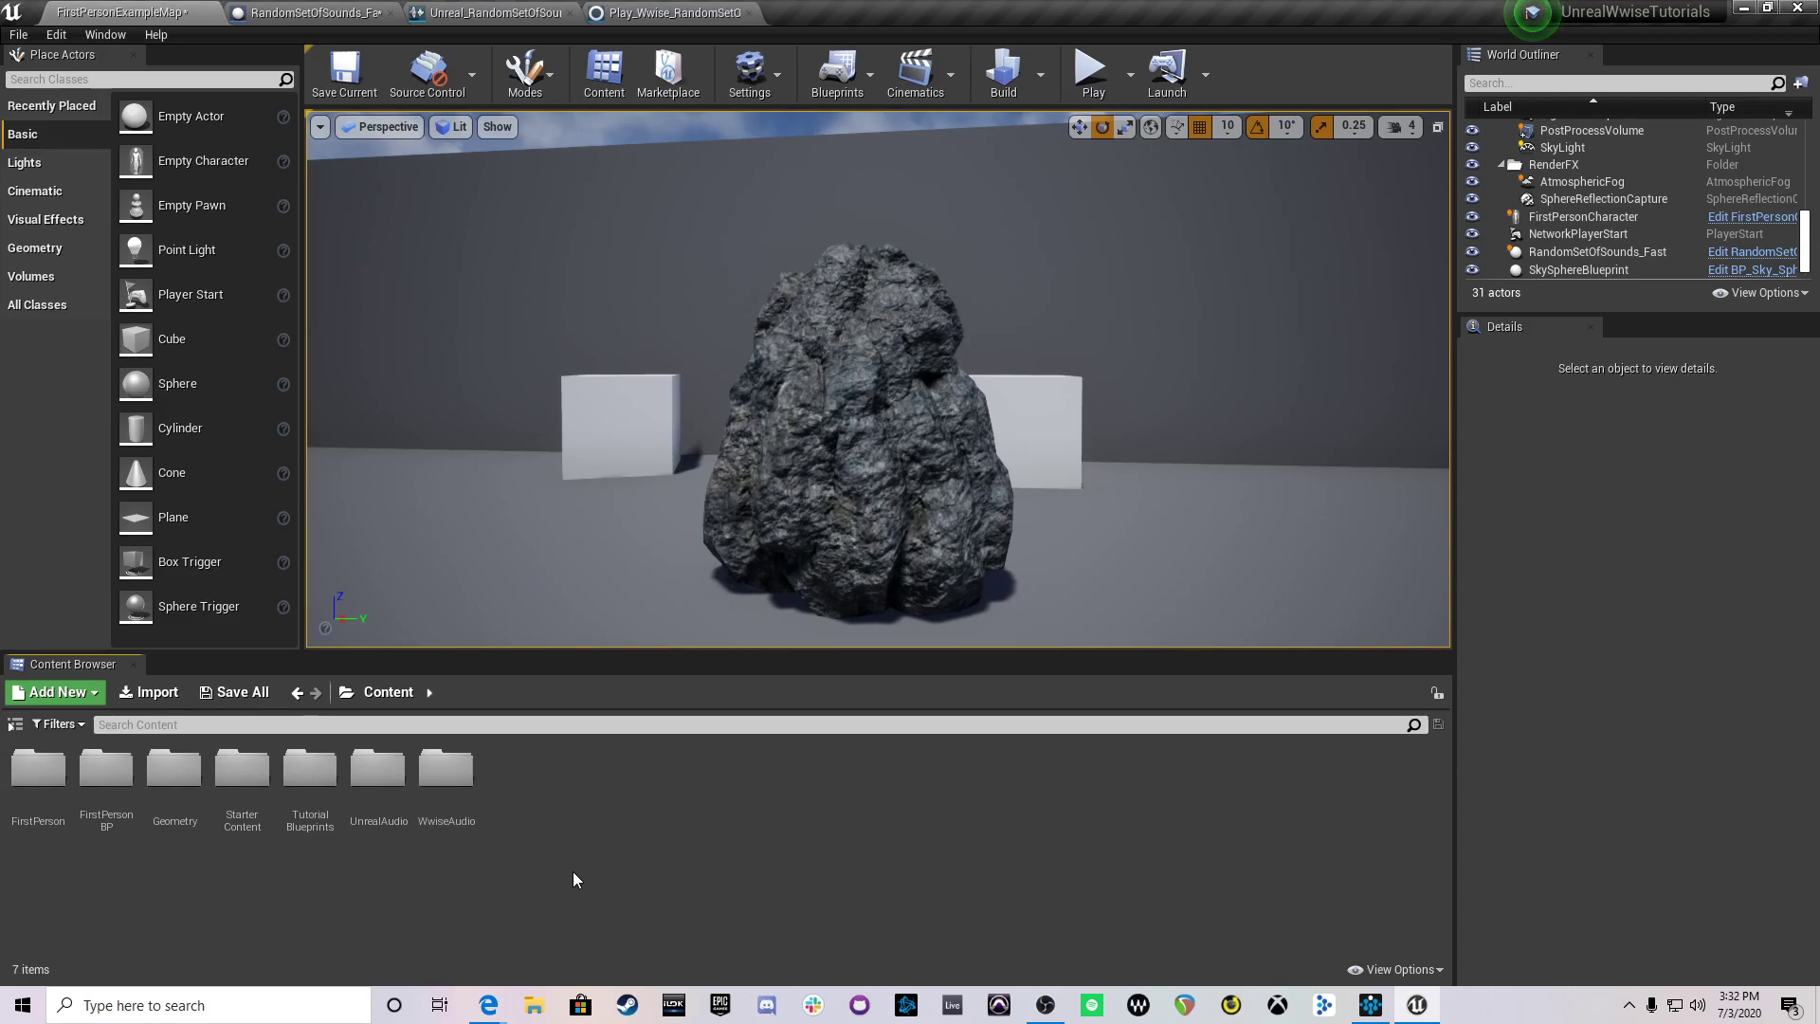